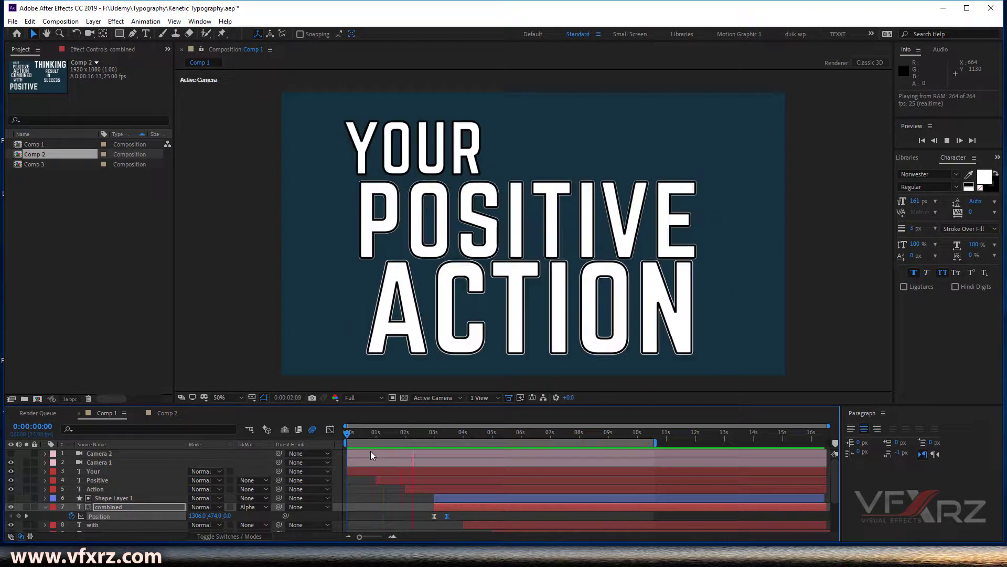
# Open Comp 2 and select its text layers one after another, from YOUR to SUCCESS, to review the words in order
pyautogui.click(404, 433)
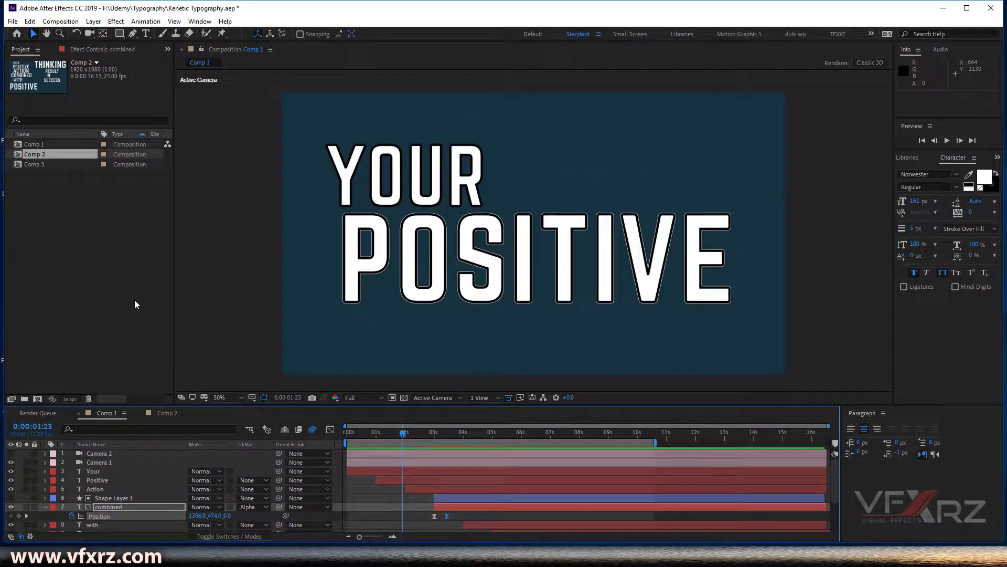
pyautogui.click(165, 417)
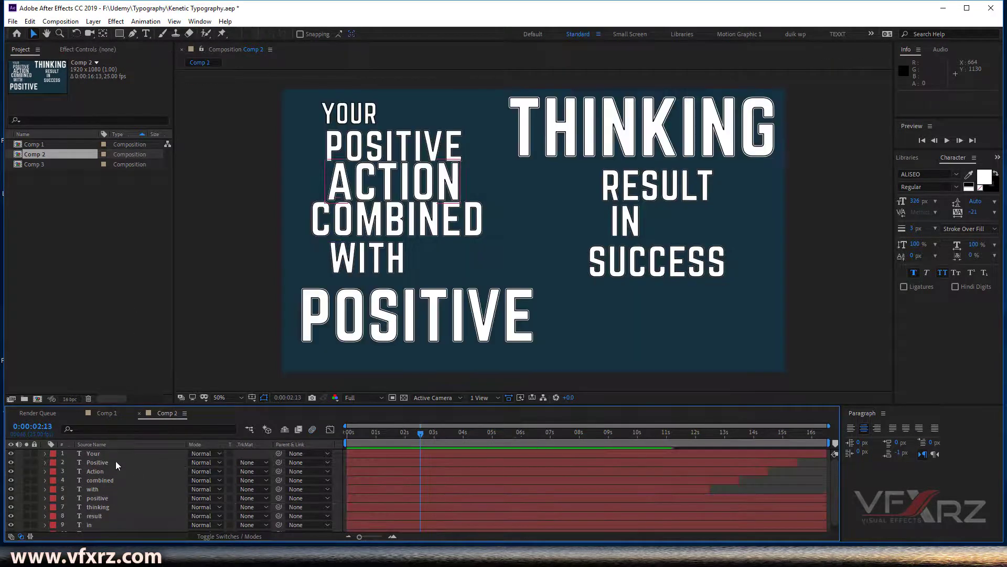
pyautogui.click(115, 453)
pyautogui.keyDown('shift'); pyautogui.click(111, 462); pyautogui.keyUp('shift')
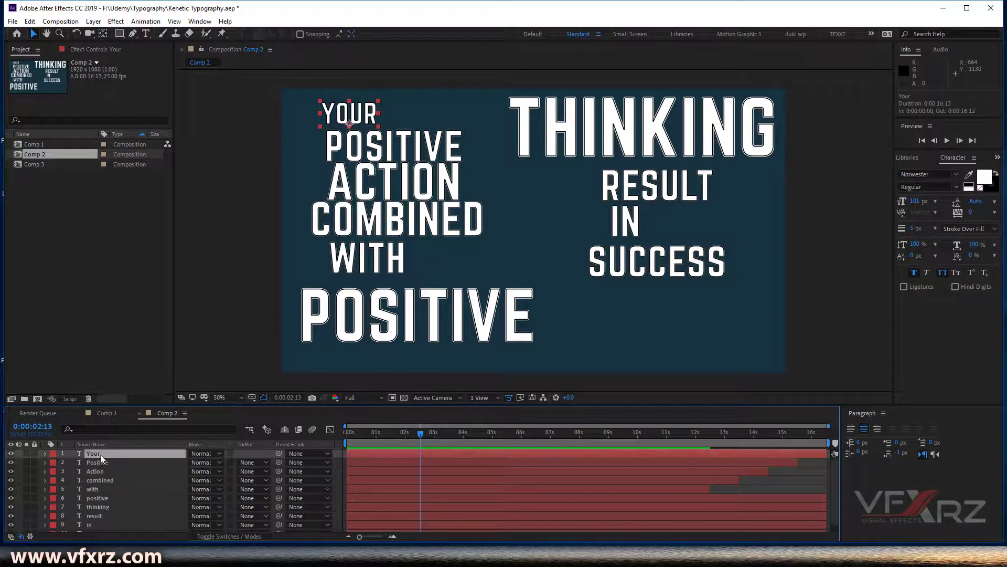
pyautogui.click(351, 149)
pyautogui.click(345, 183)
pyautogui.click(342, 222)
pyautogui.click(359, 255)
pyautogui.click(317, 315)
pyautogui.click(641, 144)
pyautogui.click(655, 186)
pyautogui.click(625, 220)
pyautogui.click(657, 261)
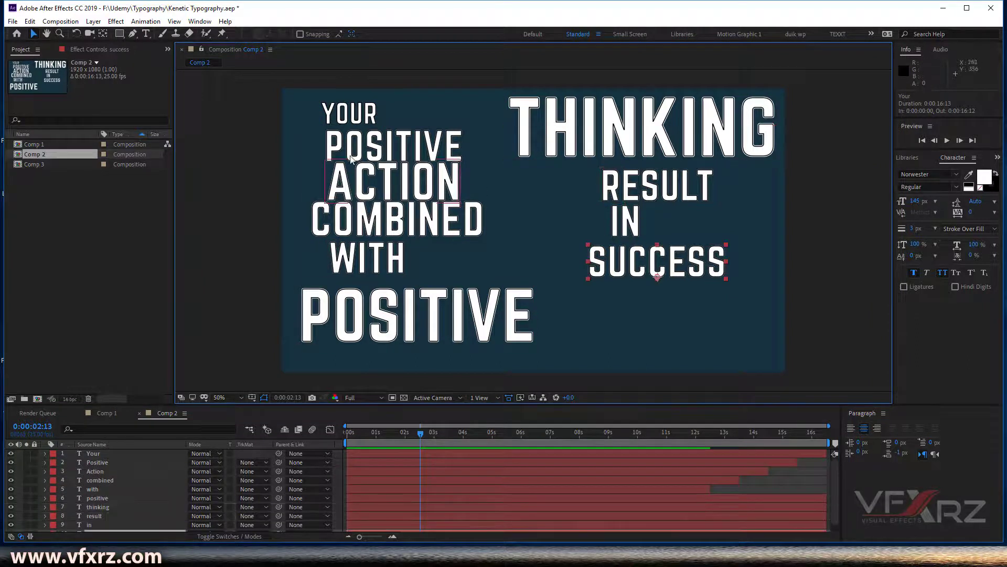
# Add a 35mm two-node camera named Camera 1 to Comp 2 with the current time at 0:00:00:00
pyautogui.moveTo(376, 435); pyautogui.dragTo(310, 441)
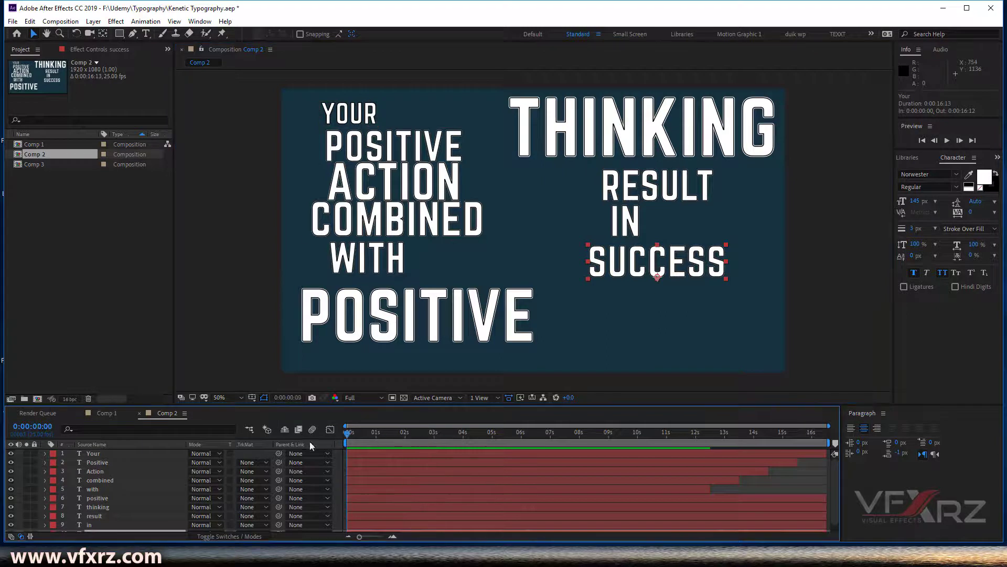
pyautogui.rightClick(16, 461)
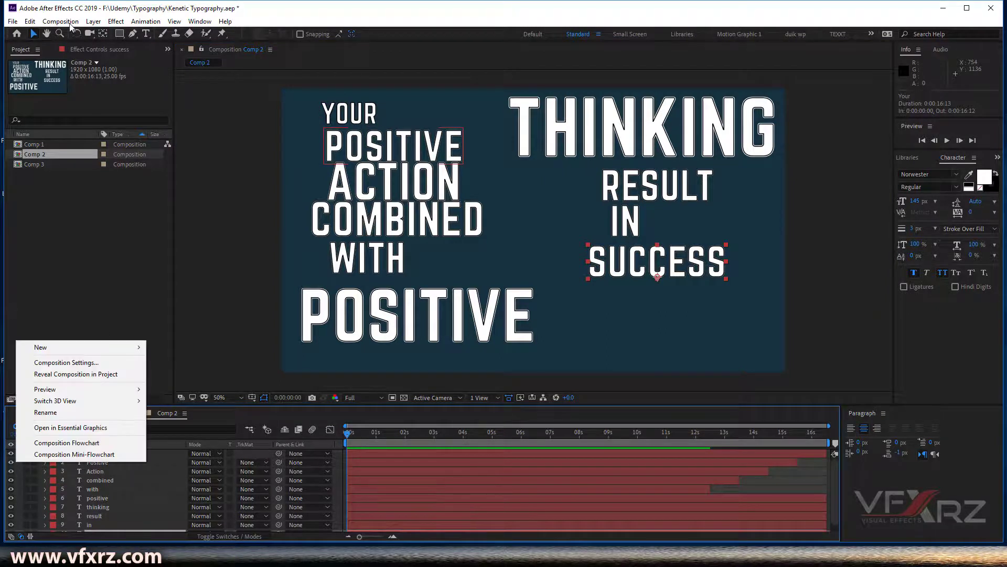
pyautogui.click(93, 21)
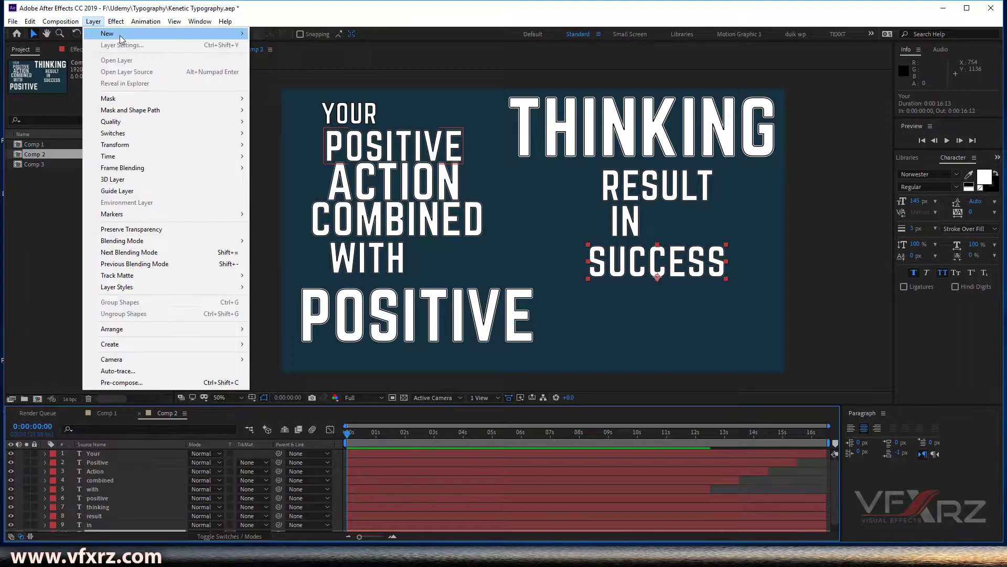
pyautogui.moveTo(122, 39)
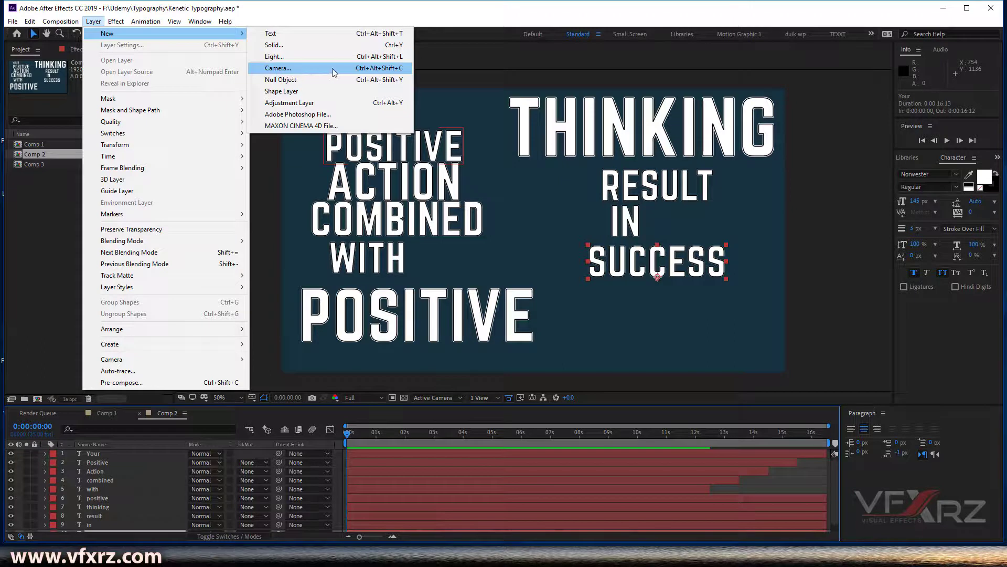
pyautogui.click(366, 68)
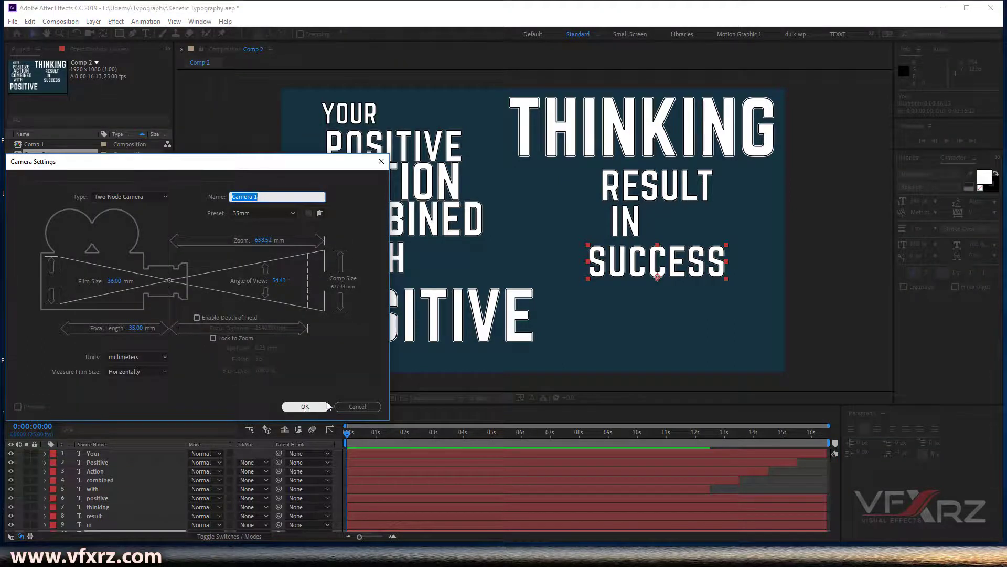
pyautogui.click(306, 407)
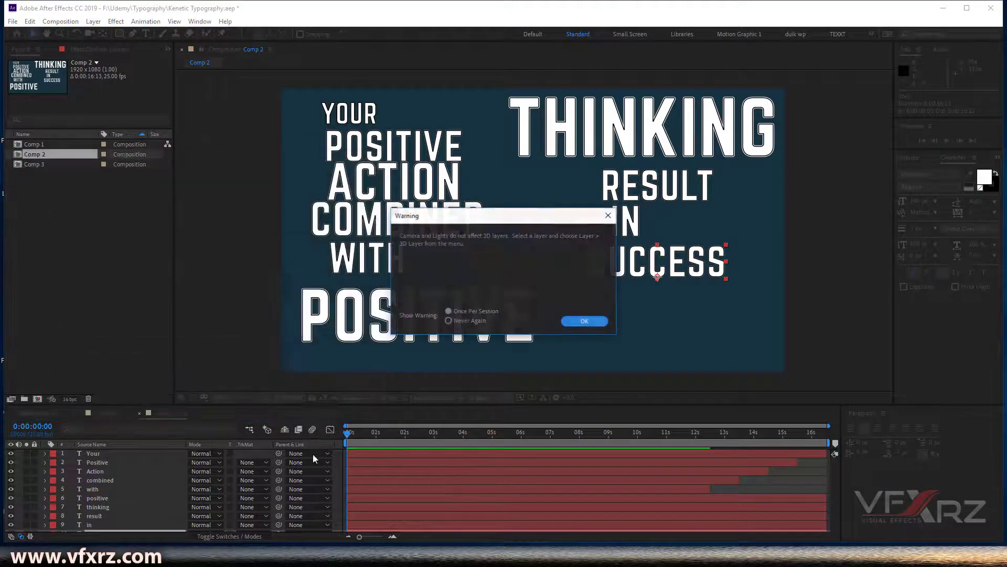
pyautogui.click(587, 320)
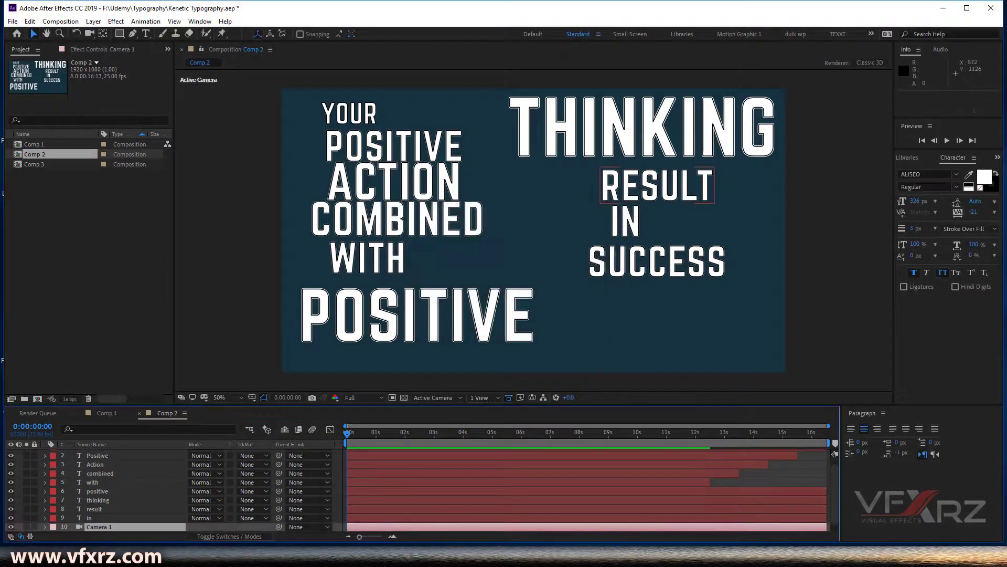
# Make all ten text layers in Comp 2 3D and move the Camera 1 layer to the top of the layer stack
pyautogui.click(99, 515)
pyautogui.scroll(1, 112, 496)
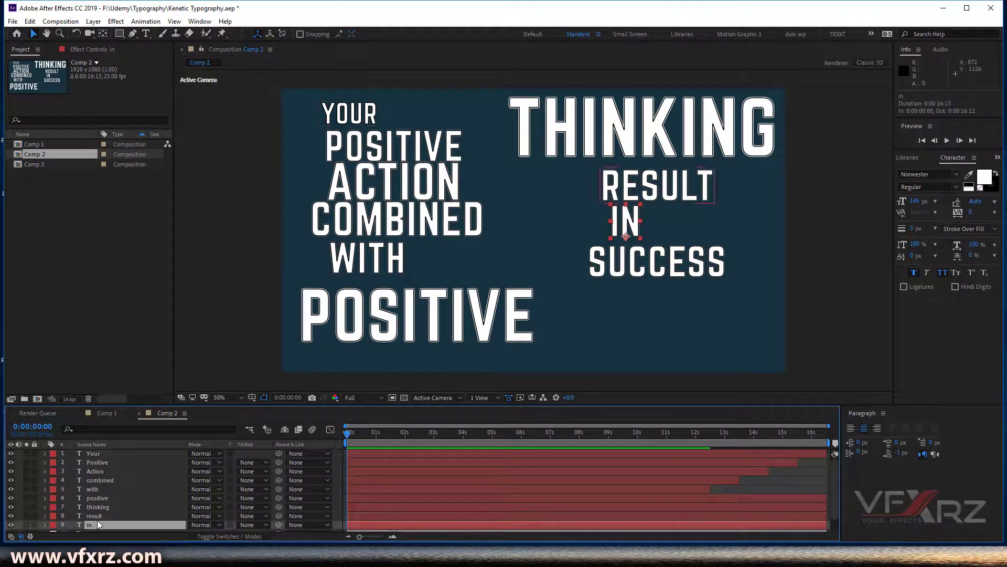
pyautogui.keyDown('shift'); pyautogui.click(99, 455); pyautogui.keyUp('shift')
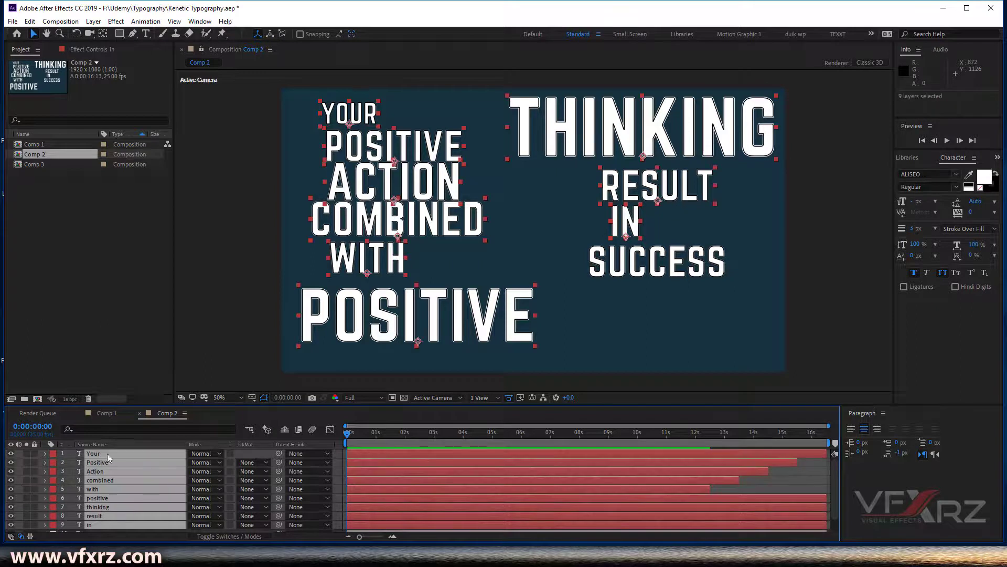
pyautogui.scroll(-1, 94, 497)
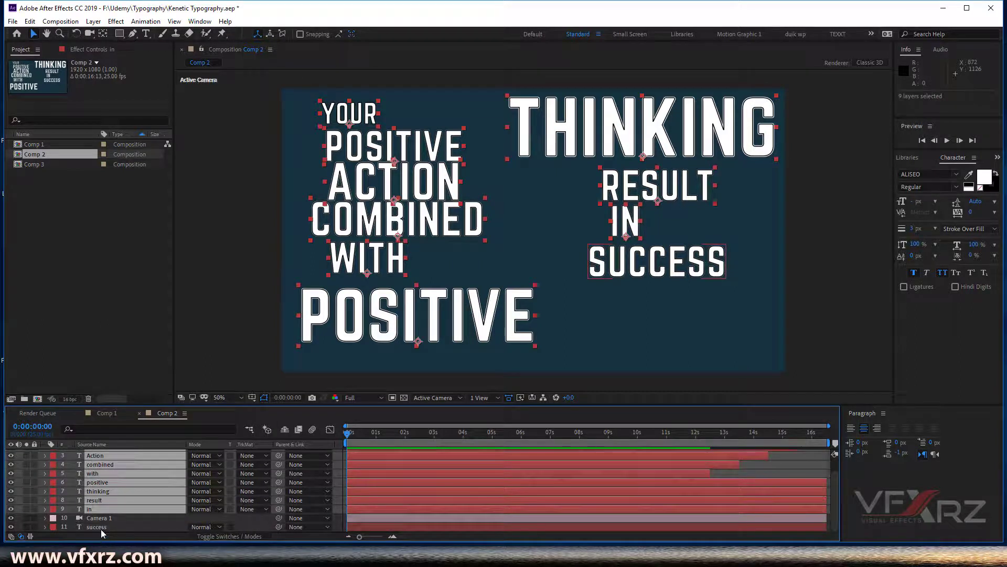
pyautogui.keyDown('ctrl'); pyautogui.click(101, 529); pyautogui.keyUp('ctrl')
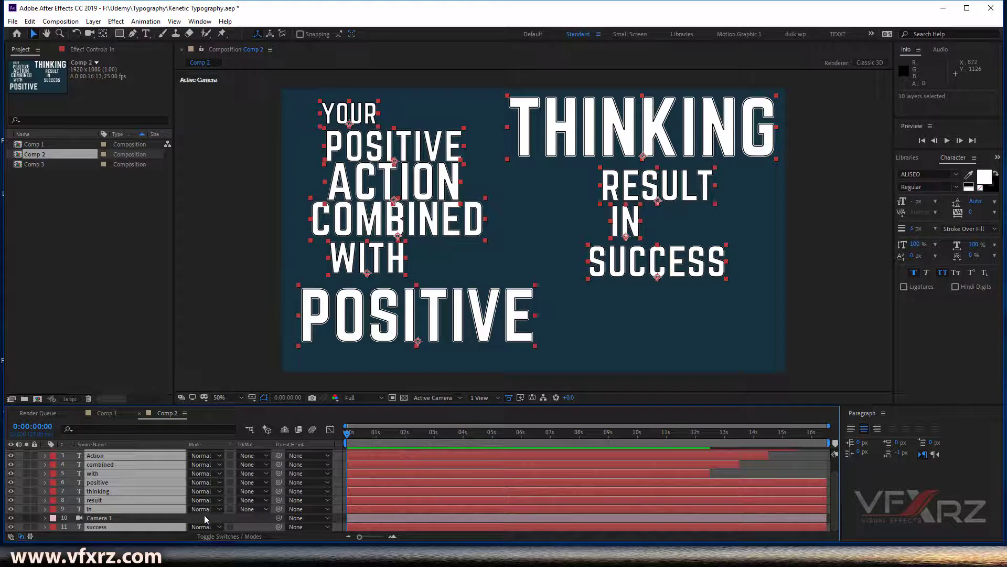
pyautogui.click(221, 538)
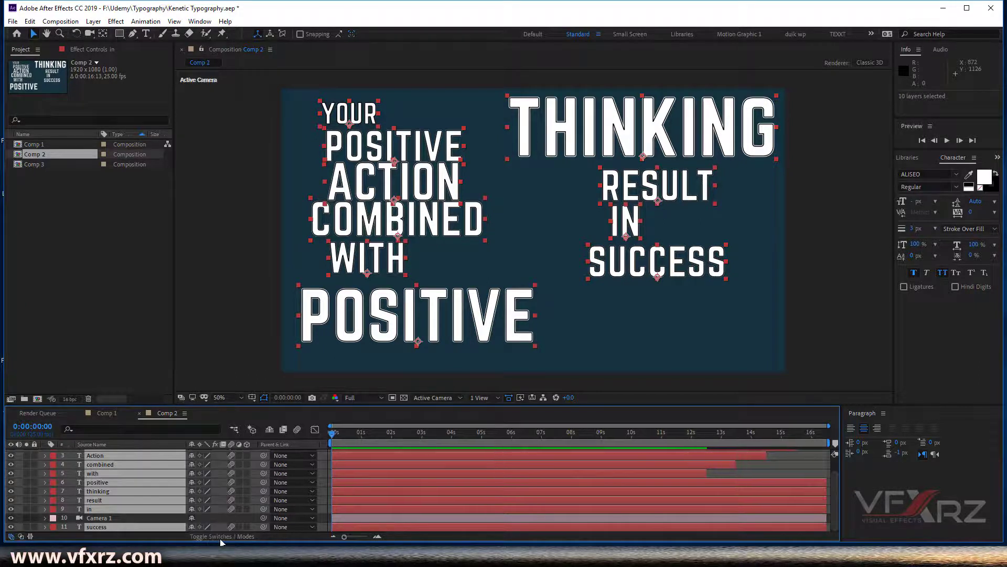
pyautogui.click(246, 455)
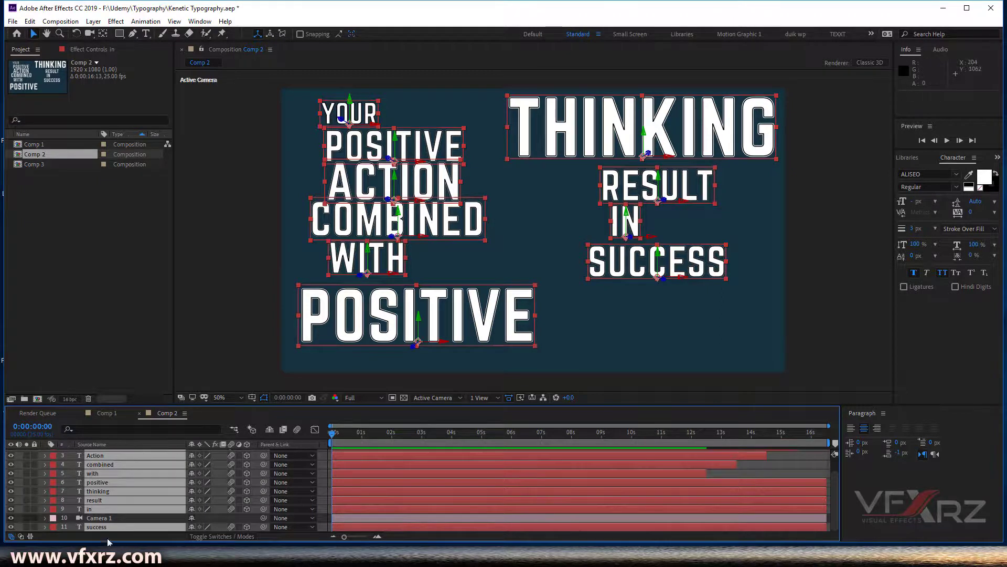
pyautogui.click(91, 519)
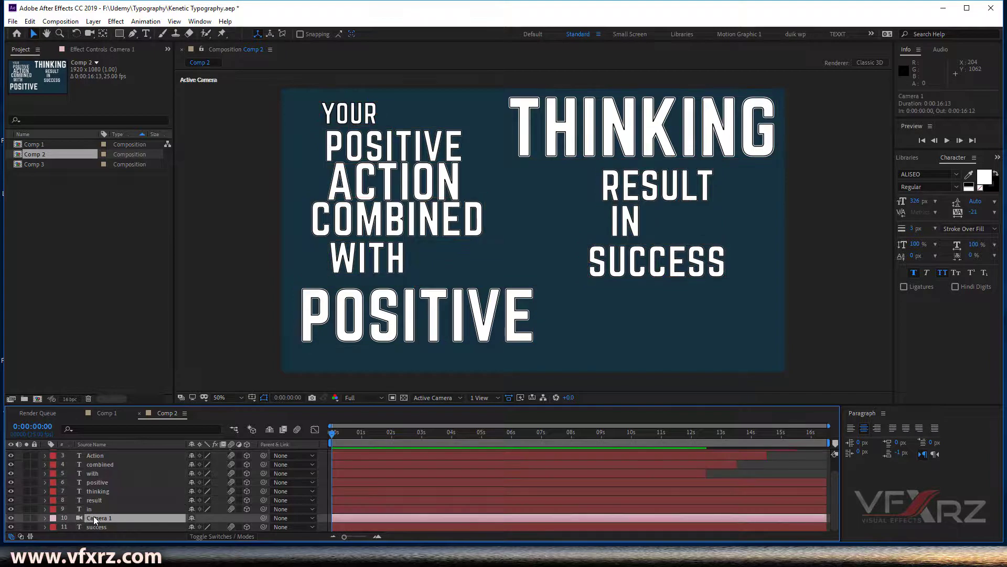
pyautogui.moveTo(99, 513); pyautogui.dragTo(107, 452)
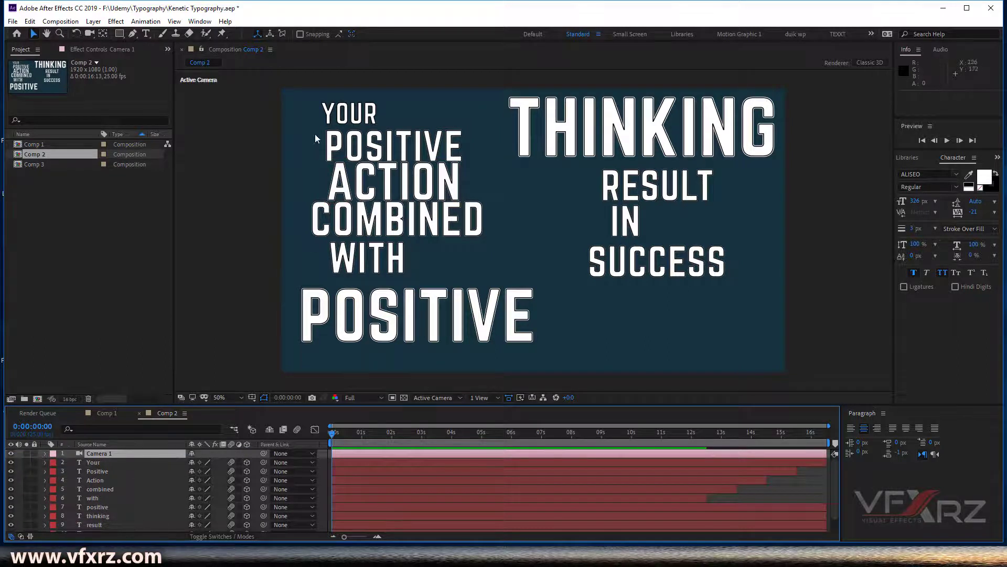
# Examine the word layout in Comp 1 up to 0:00:07:15, hiding Camera 1 to look through Camera 2
pyautogui.click(106, 413)
pyautogui.moveTo(422, 431); pyautogui.dragTo(506, 438)
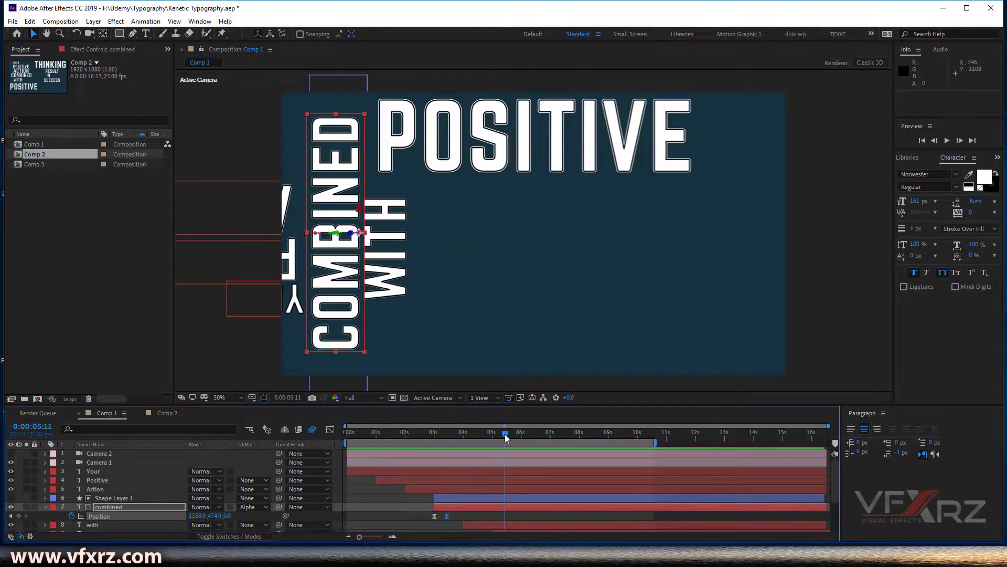
pyautogui.click(10, 462)
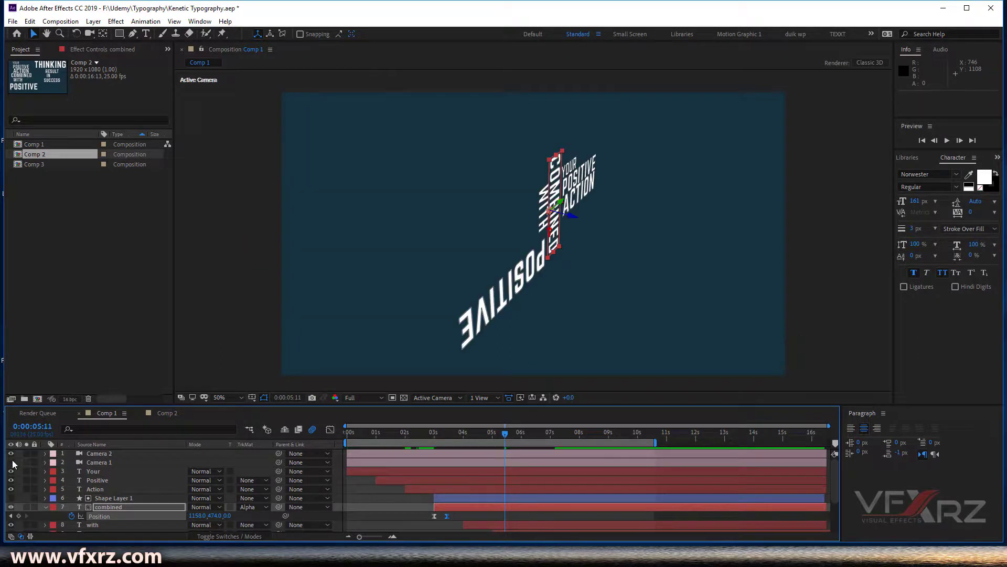
pyautogui.moveTo(464, 437); pyautogui.dragTo(567, 476)
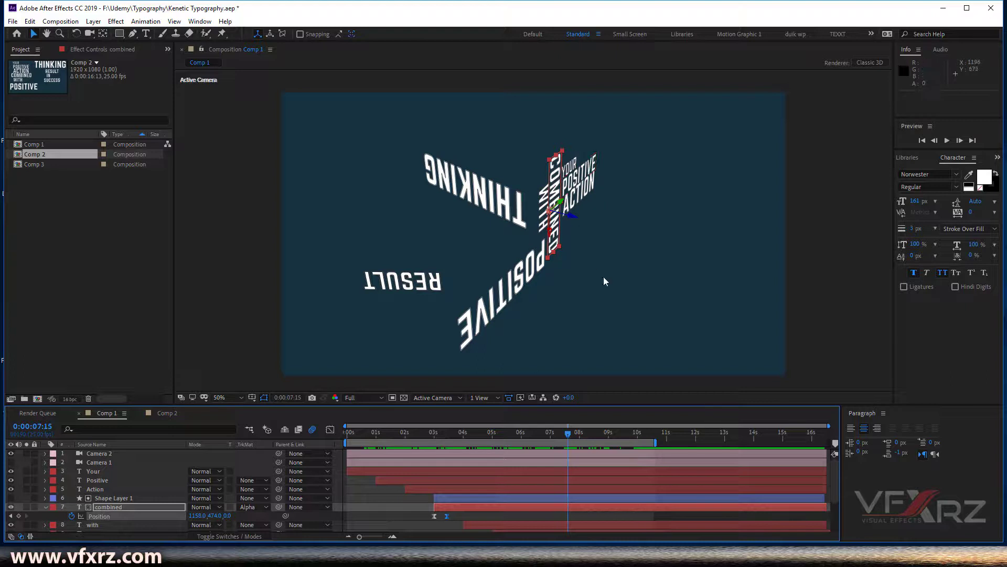
# Hide the seven Comp 2 text layers from combined through success, leaving only YOUR, POSITIVE and ACTION visible
pyautogui.click(169, 414)
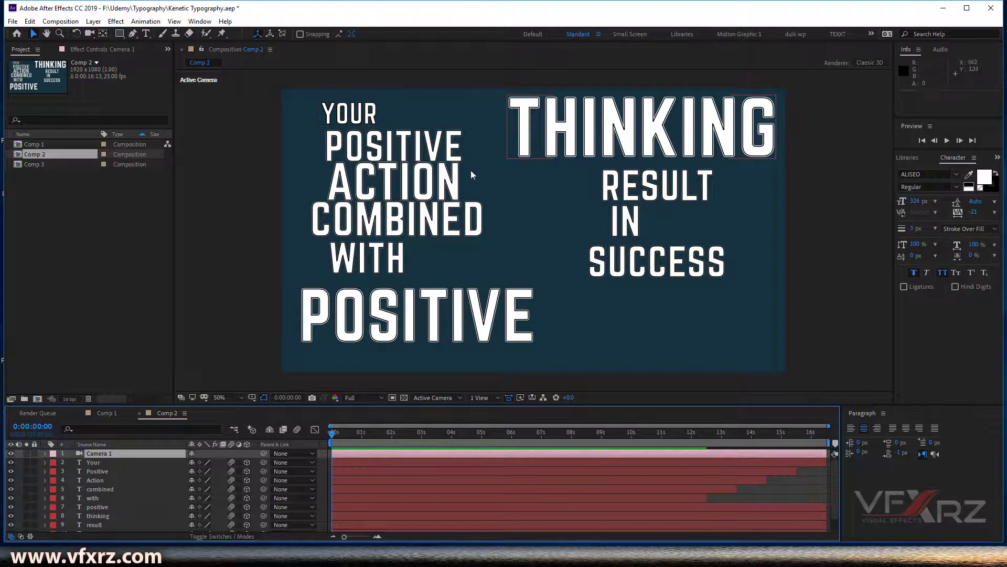
pyautogui.scroll(-2, 118, 473)
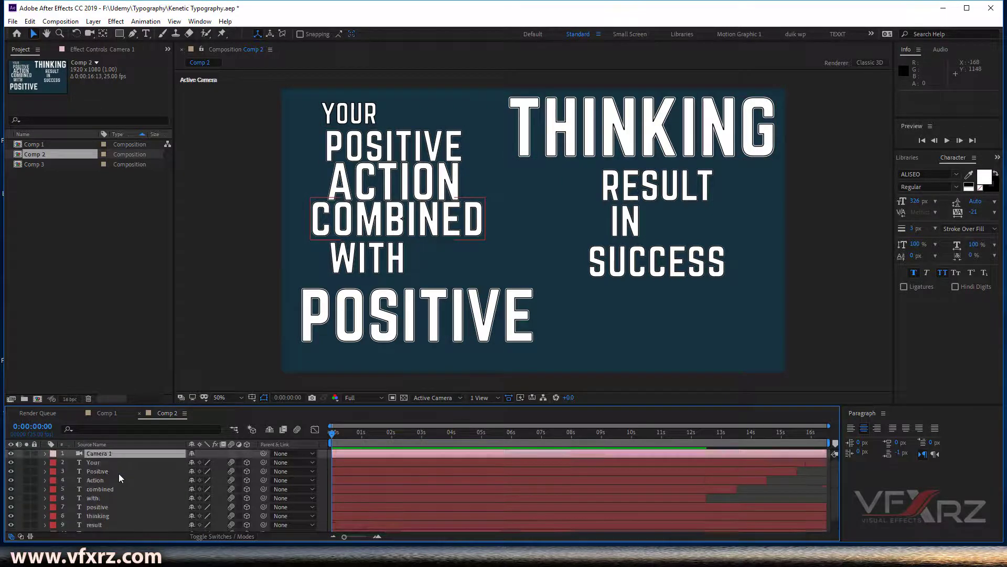
pyautogui.scroll(2, 102, 515)
pyautogui.click(99, 471)
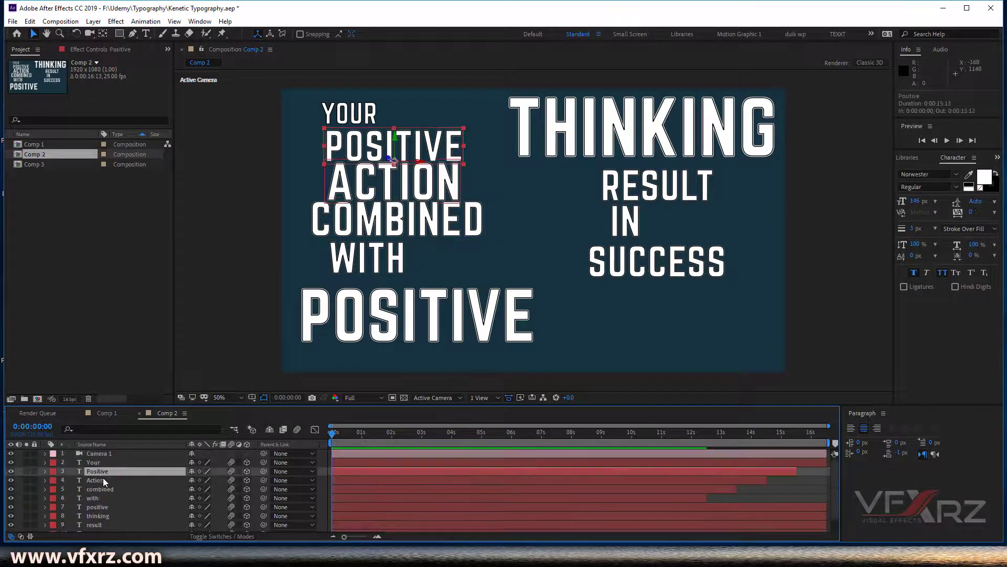
pyautogui.click(109, 489)
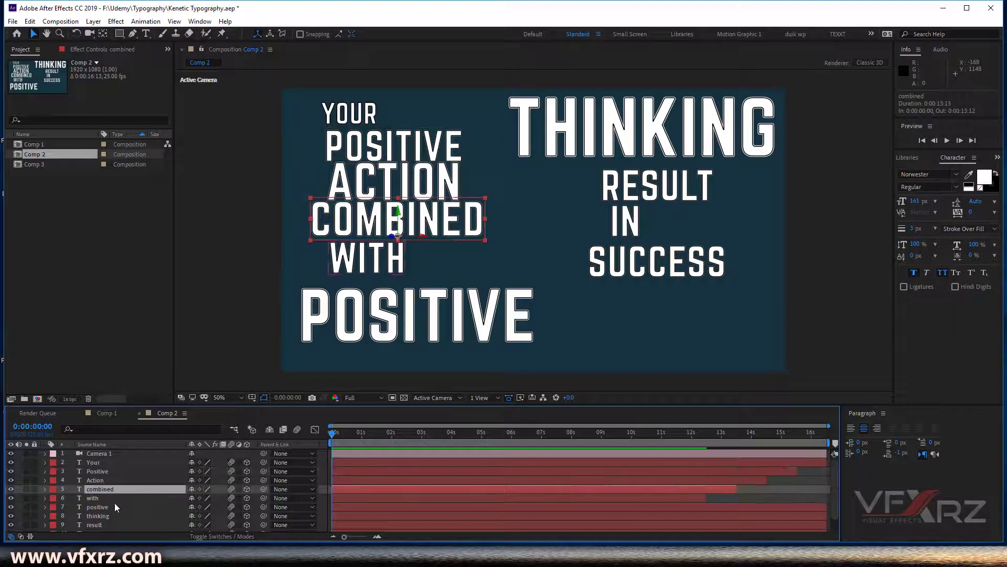
pyautogui.scroll(-2, 115, 505)
pyautogui.keyDown('shift'); pyautogui.click(108, 527); pyautogui.keyUp('shift')
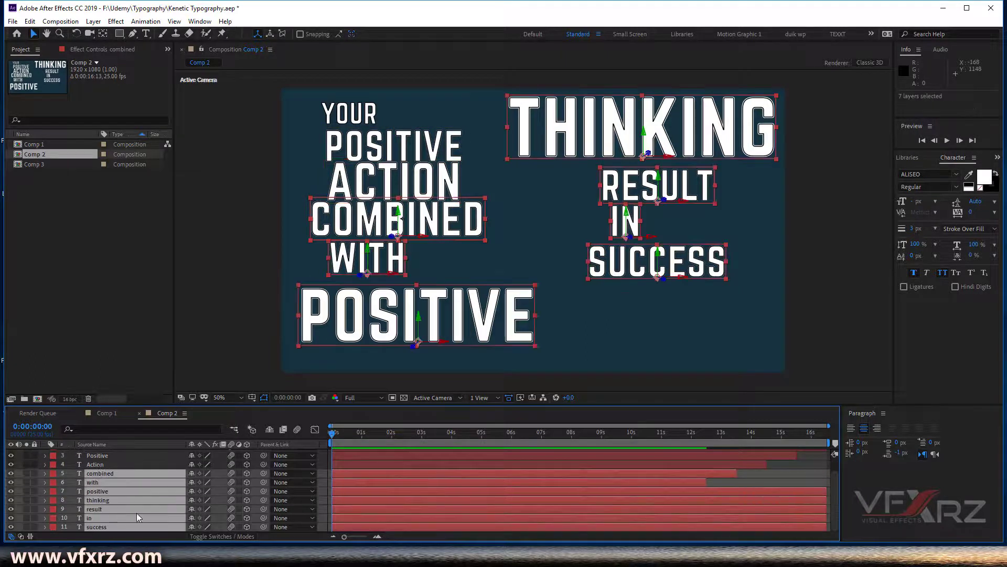
pyautogui.click(11, 517)
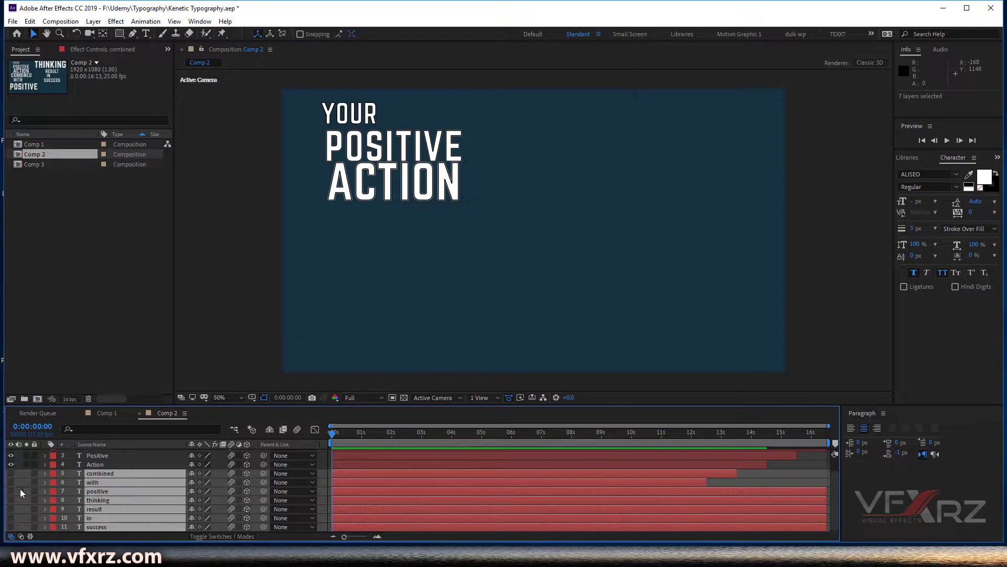
# Clear POSITIVE and ACTION to the right half of the frame, and place YOUR near the upper left at 184 px font size
pyautogui.click(363, 114)
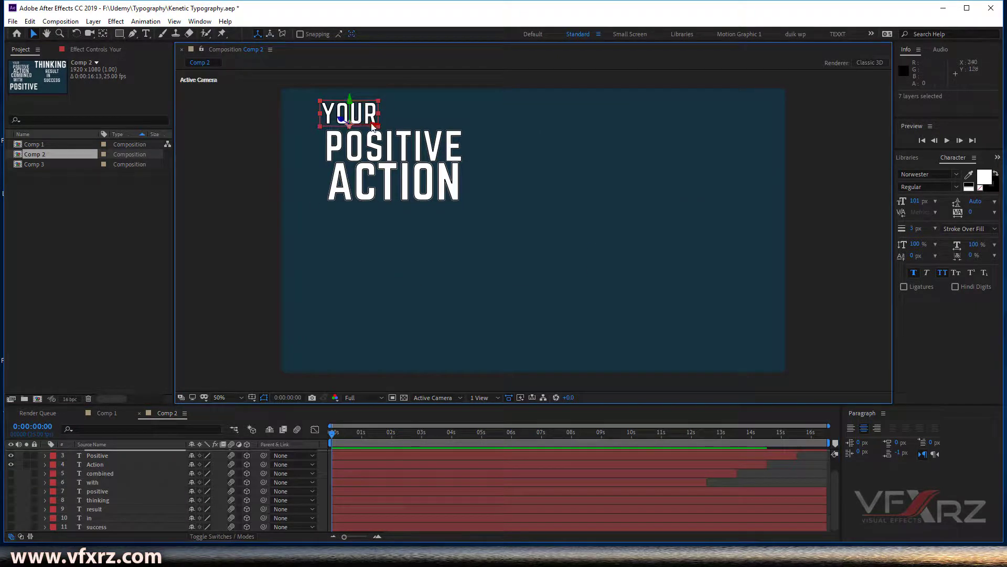
pyautogui.moveTo(363, 123); pyautogui.dragTo(415, 140)
pyautogui.moveTo(415, 181); pyautogui.dragTo(672, 253)
pyautogui.moveTo(385, 149); pyautogui.dragTo(632, 199)
pyautogui.click(400, 108)
pyautogui.moveTo(406, 121); pyautogui.dragTo(360, 168)
pyautogui.moveTo(916, 201); pyautogui.dragTo(964, 204)
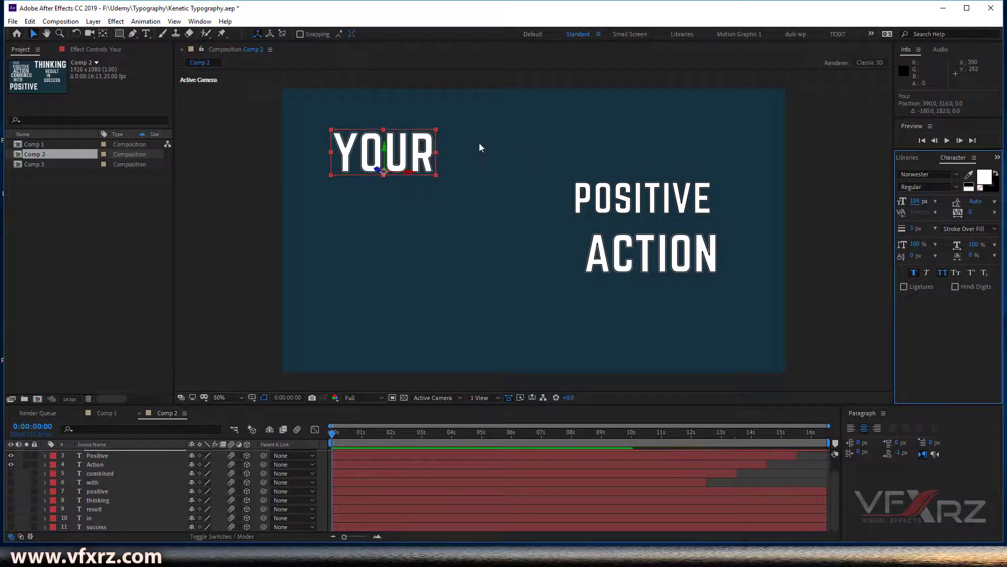
pyautogui.moveTo(406, 156); pyautogui.dragTo(409, 154)
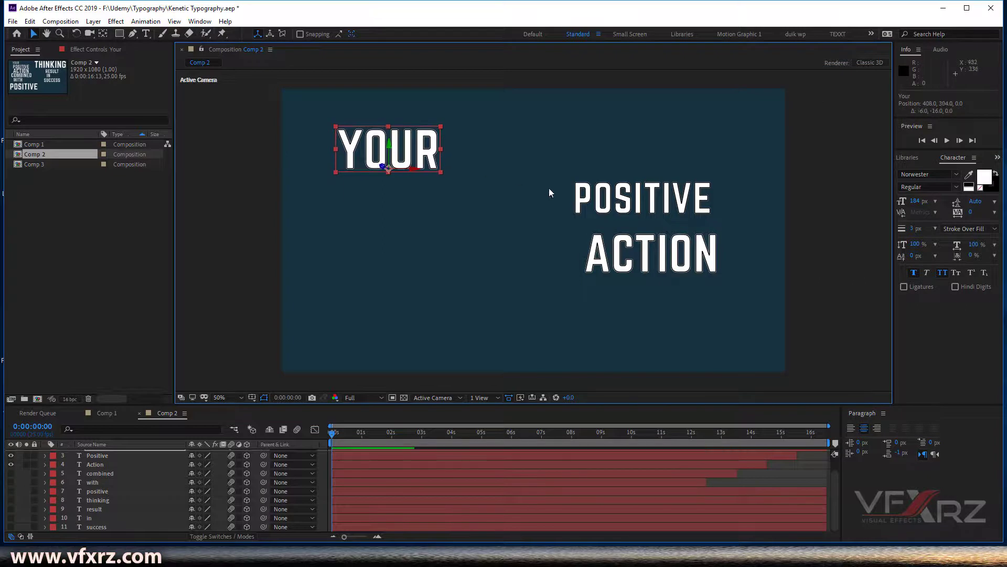
# Place POSITIVE directly below YOUR with their left edges aligned, and enlarge its font size to 215 px
pyautogui.moveTo(620, 194); pyautogui.dragTo(386, 190)
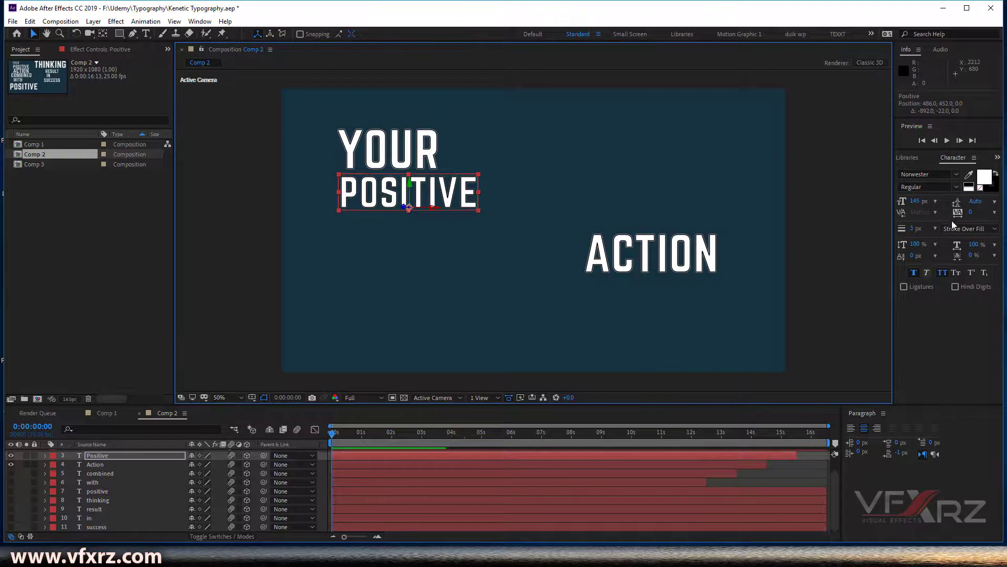
pyautogui.moveTo(913, 202); pyautogui.dragTo(940, 202)
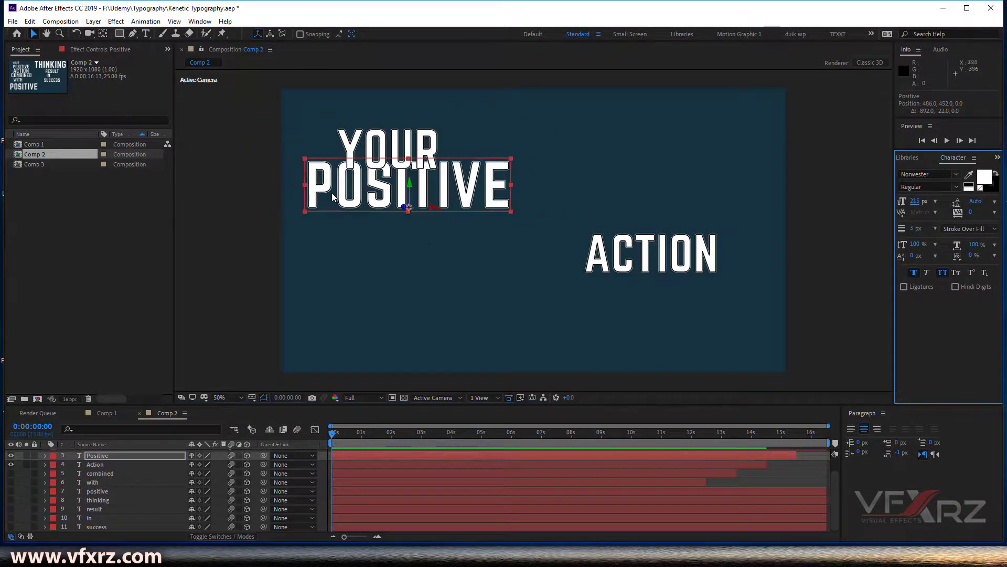
pyautogui.moveTo(338, 196); pyautogui.dragTo(374, 210)
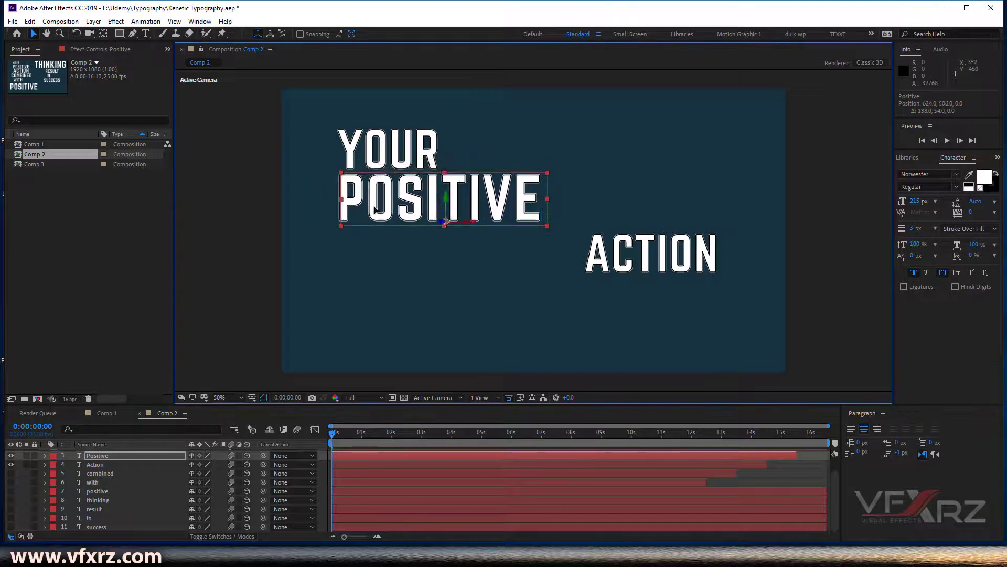
# Place ACTION directly below POSITIVE with their left edges roughly aligned, and enlarge its font size to 262 px
pyautogui.moveTo(645, 251); pyautogui.dragTo(430, 251)
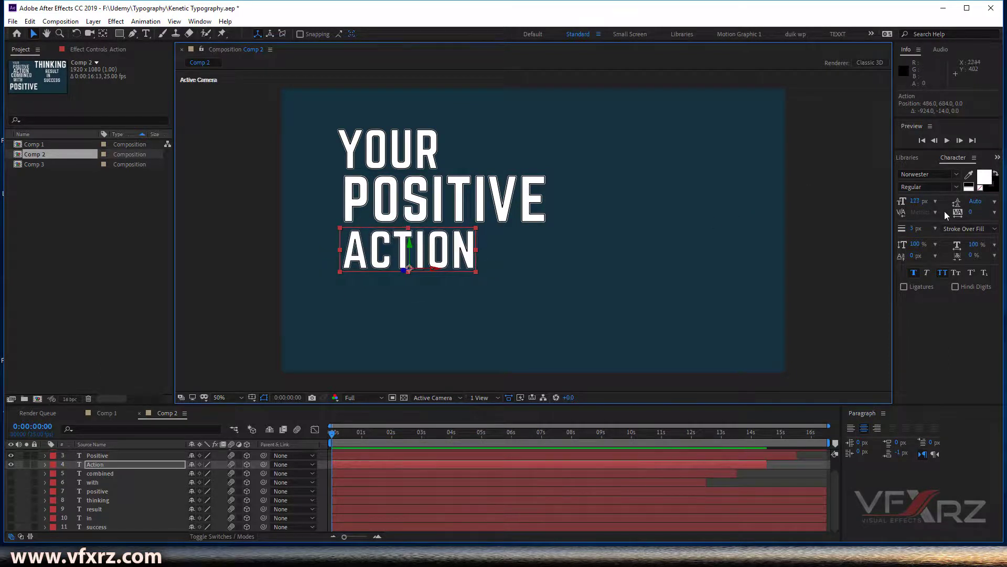
pyautogui.moveTo(915, 201); pyautogui.dragTo(954, 201)
pyautogui.moveTo(403, 233); pyautogui.dragTo(433, 252)
pyautogui.moveTo(913, 204); pyautogui.dragTo(916, 200)
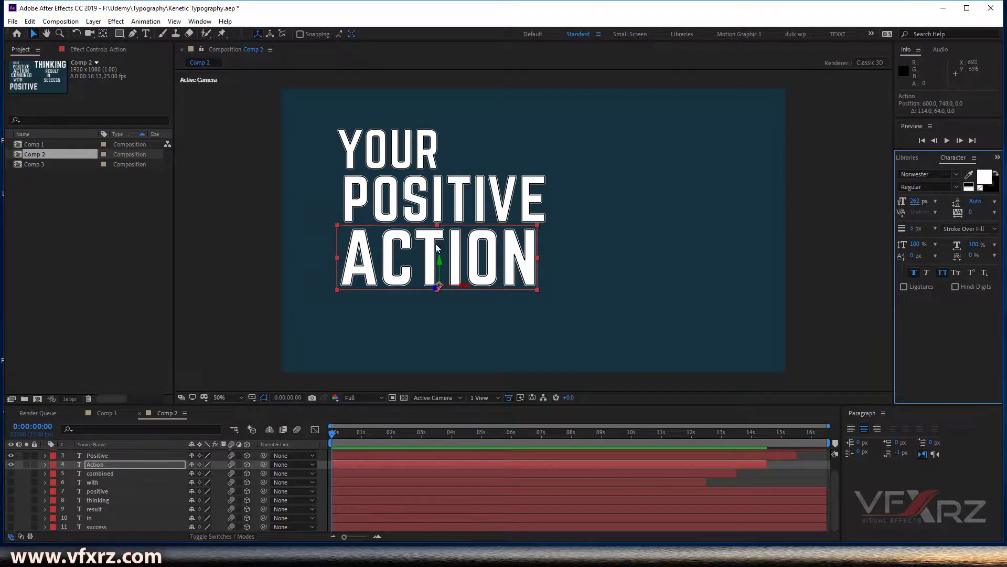
pyautogui.hotkey('shift', 'Down')
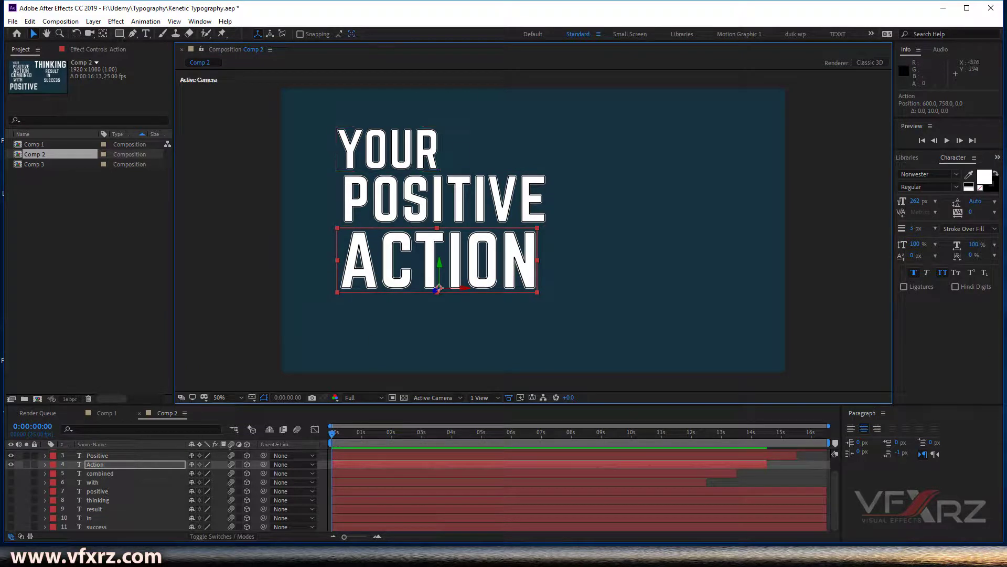
# Examine how YOUR appears around 0:00:00:05 in Comp 1, toggling the visibility of both cameras, and return to Comp 2
pyautogui.click(111, 414)
pyautogui.moveTo(380, 431)
pyautogui.mouseDown()
pyautogui.moveTo(407, 431)
pyautogui.moveTo(373, 435)
pyautogui.mouseUp()
pyautogui.click(10, 462)
pyautogui.click(11, 453)
pyautogui.moveTo(357, 433)
pyautogui.mouseDown()
pyautogui.moveTo(342, 442)
pyautogui.moveTo(352, 440)
pyautogui.mouseUp()
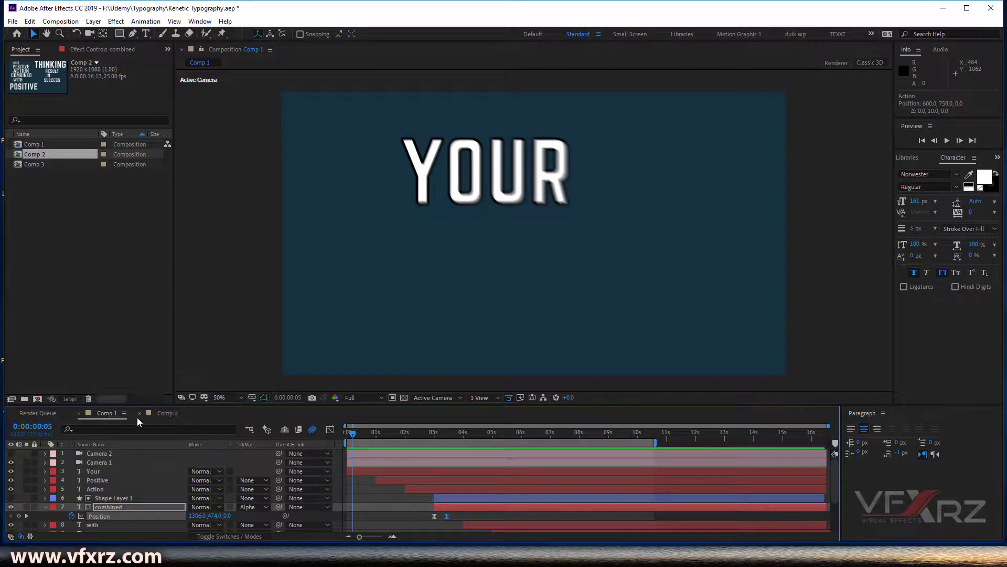
pyautogui.click(154, 417)
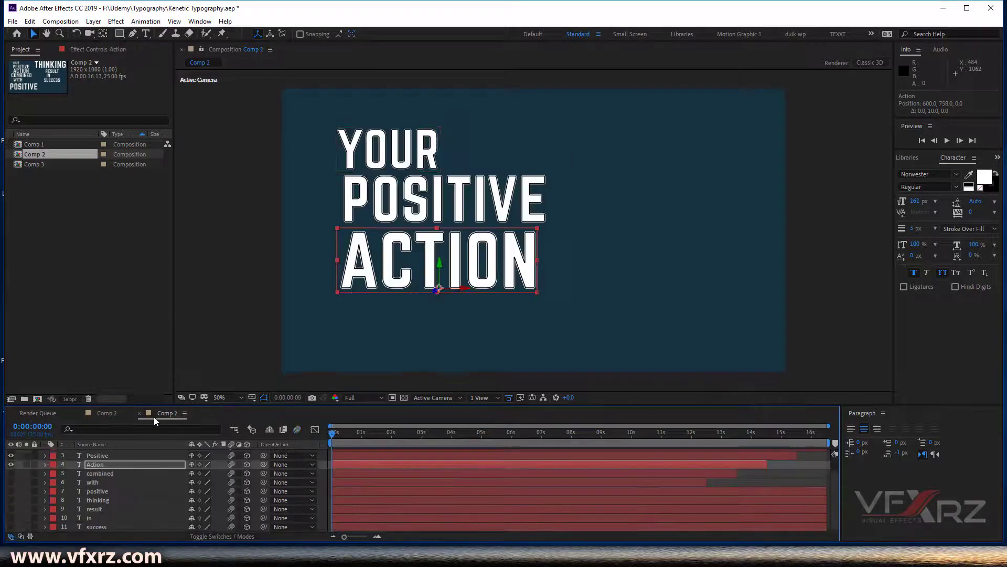
# Reveal the Scale property of the YOUR layer and activate the Pan Behind (Anchor Point) tool
pyautogui.scroll(2, 395, 512)
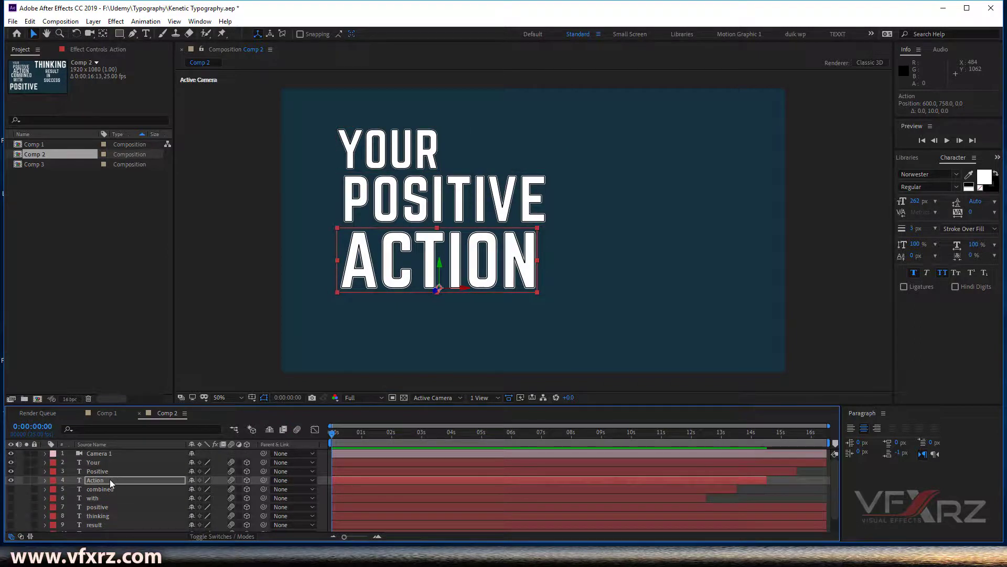
pyautogui.click(96, 464)
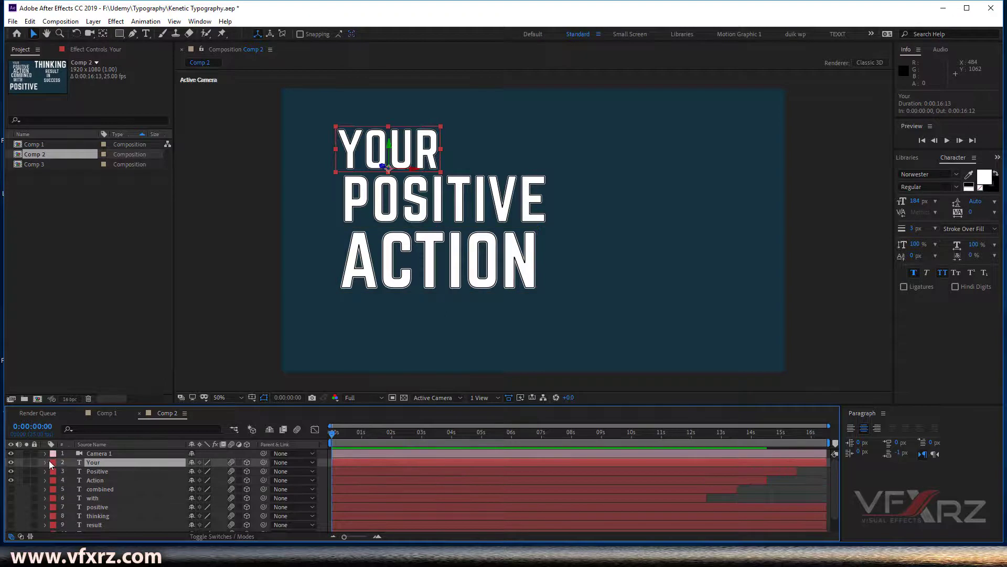
pyautogui.press('s')
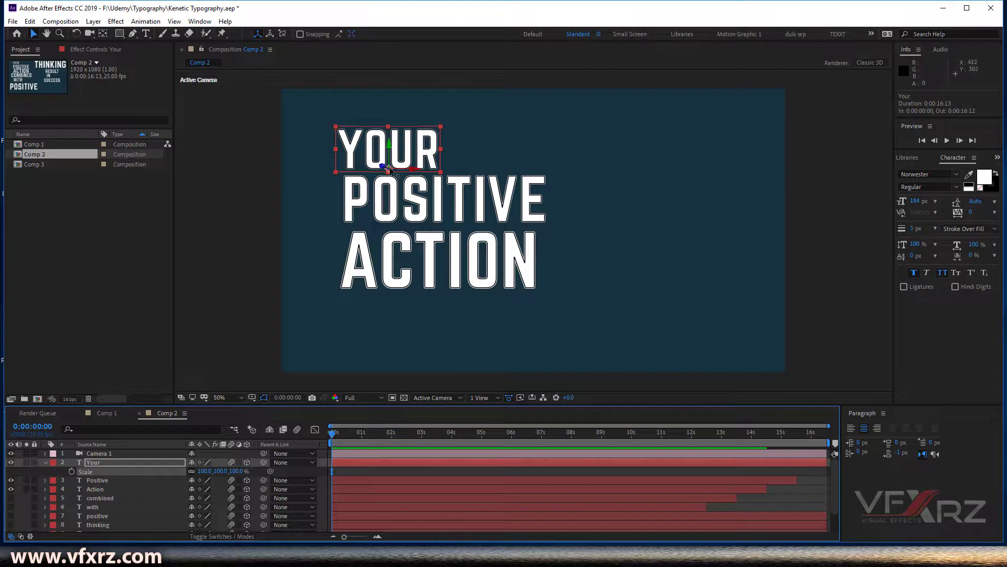
pyautogui.click(103, 33)
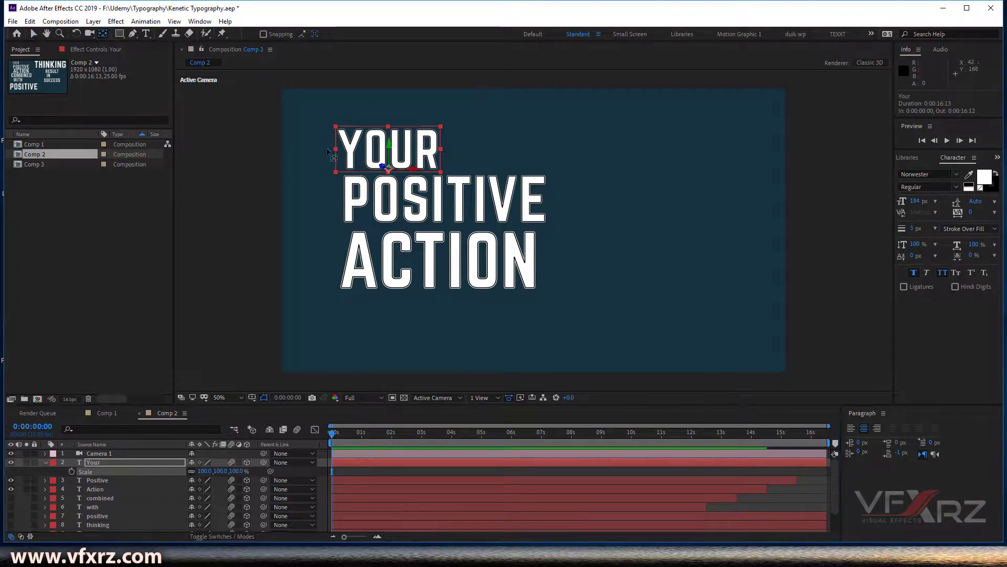
# Try YOUR's anchor point at the word's lower-right corner, scaling the layer to 103% from there
pyautogui.click(414, 171)
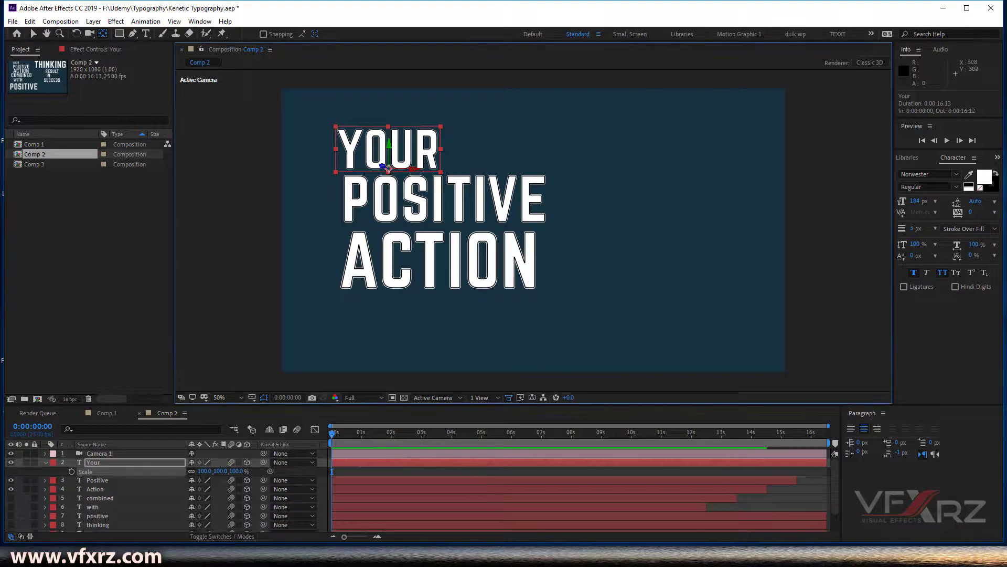
pyautogui.moveTo(410, 171); pyautogui.dragTo(435, 167)
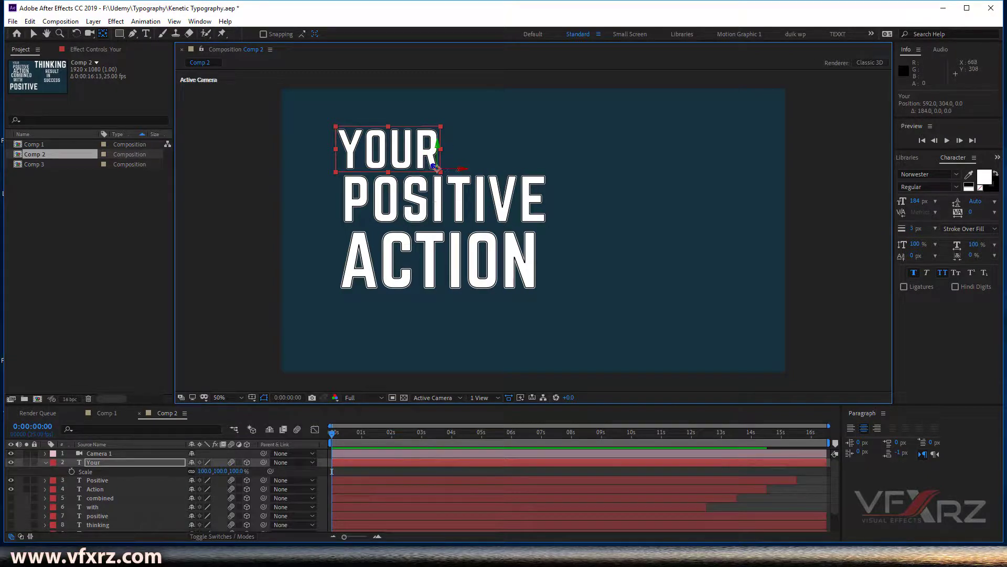
pyautogui.moveTo(237, 471)
pyautogui.mouseDown()
pyautogui.moveTo(221, 470)
pyautogui.moveTo(257, 470)
pyautogui.moveTo(240, 471)
pyautogui.mouseUp()
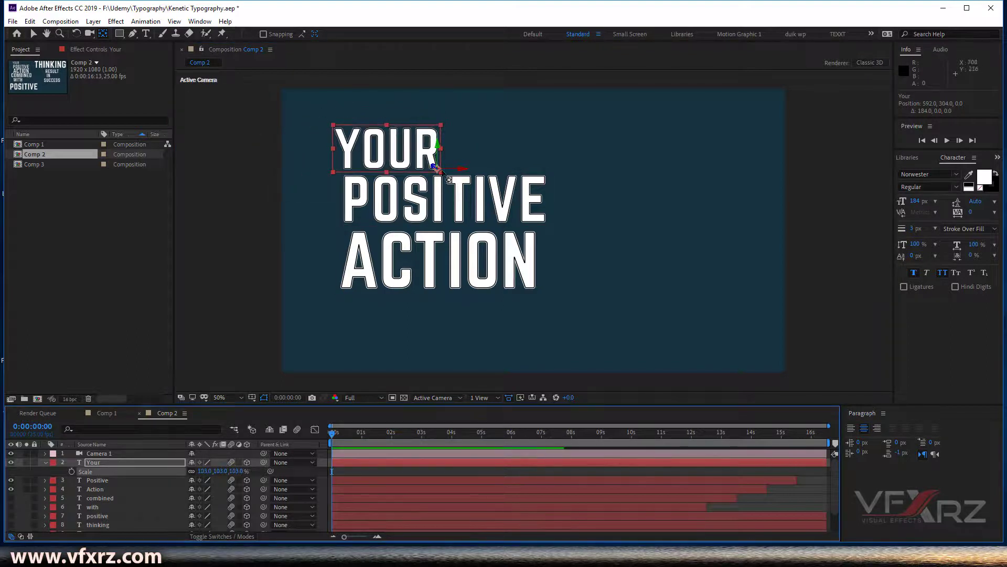
# Try YOUR's anchor point at the middle of its left edge, scaling to 83% and resetting the scale to 100%
pyautogui.moveTo(437, 135); pyautogui.dragTo(334, 155)
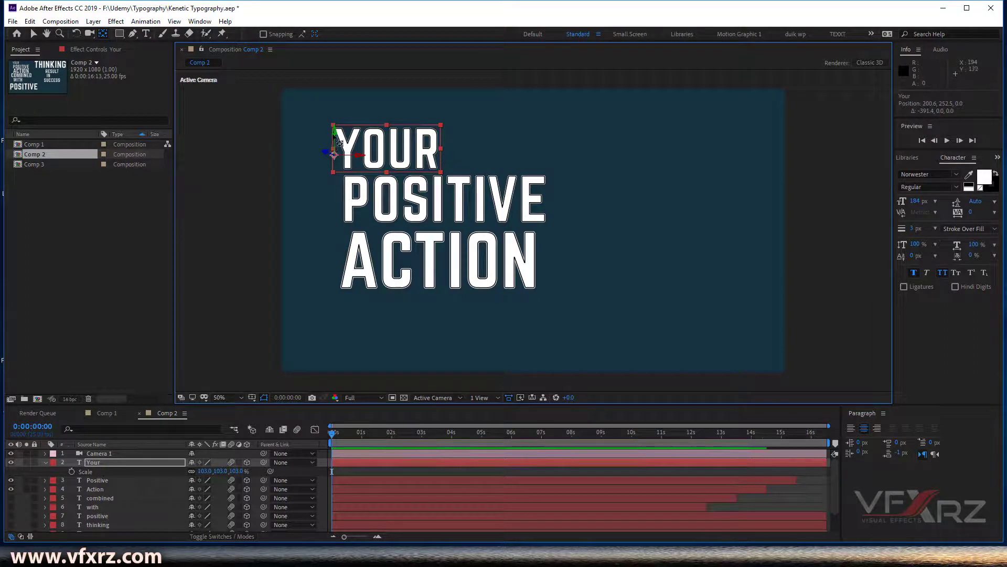
pyautogui.moveTo(334, 155); pyautogui.dragTo(334, 153)
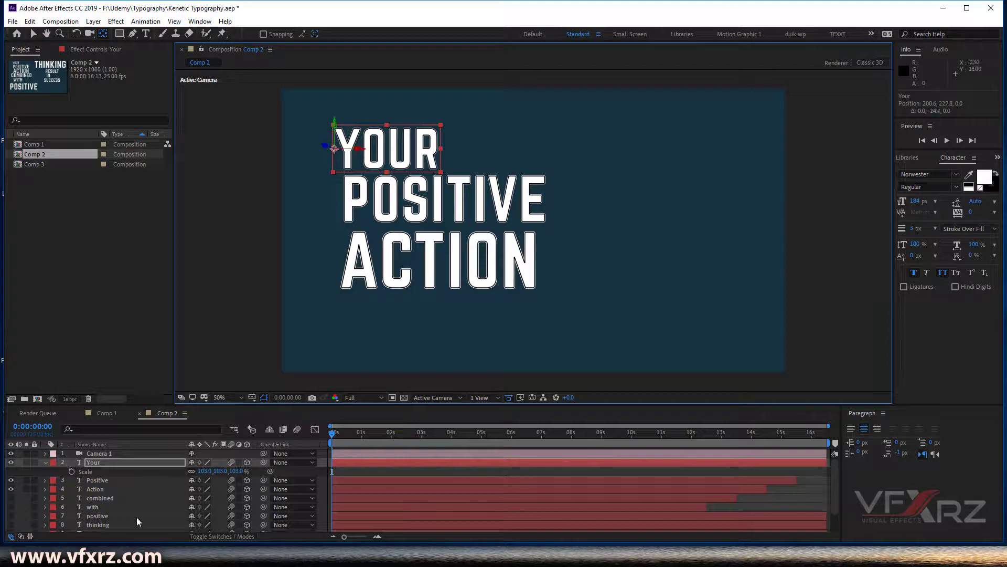
pyautogui.moveTo(238, 472)
pyautogui.mouseDown()
pyautogui.moveTo(273, 471)
pyautogui.moveTo(202, 474)
pyautogui.moveTo(233, 473)
pyautogui.mouseUp()
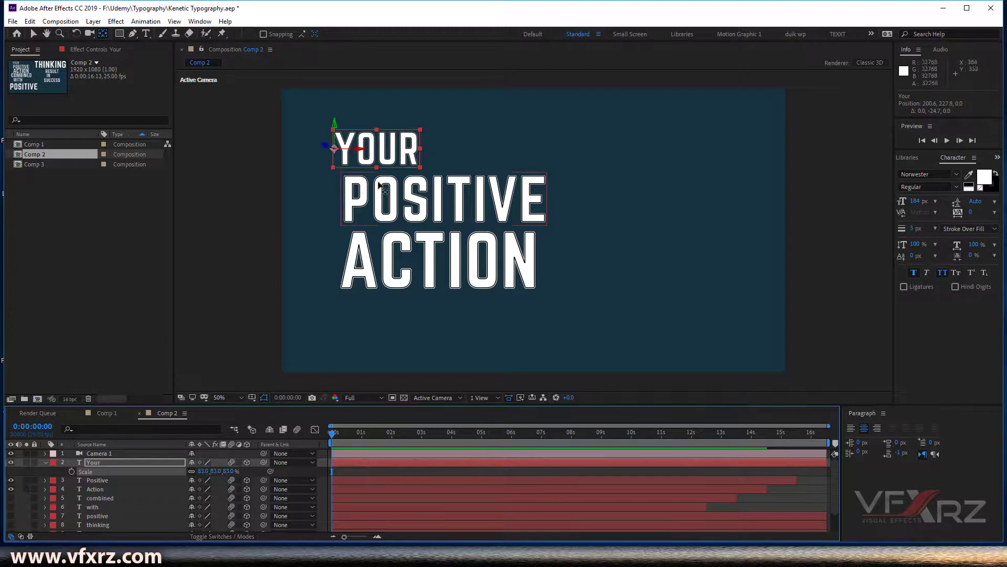
pyautogui.click(226, 470)
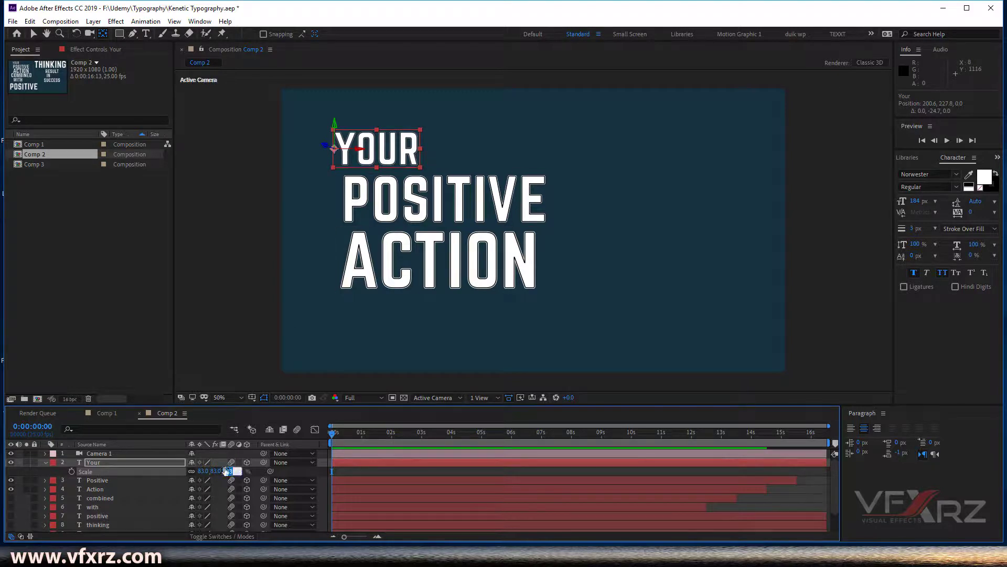
pyautogui.click(161, 465)
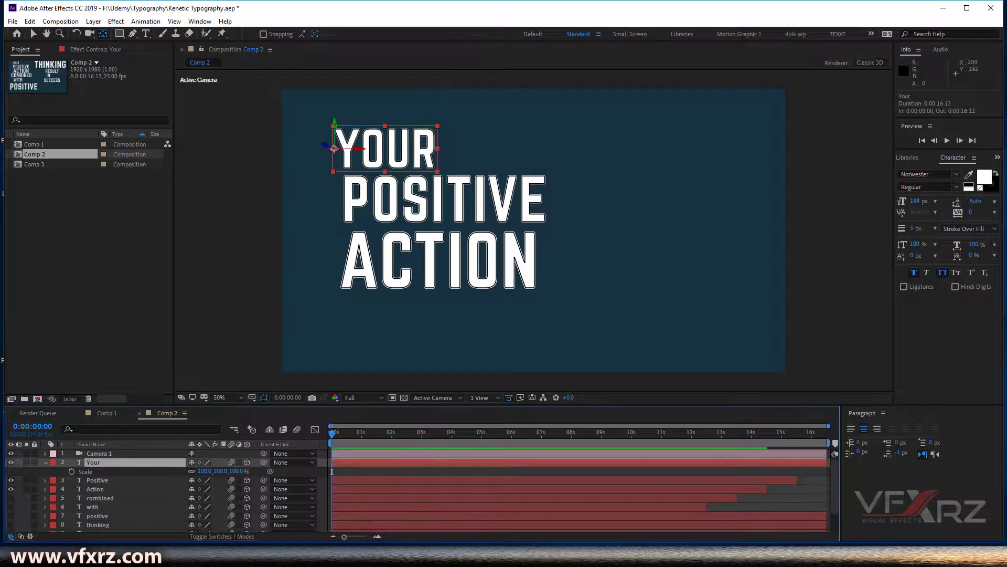
# Move YOUR's anchor point to the middle of its bottom edge and test it by shrinking the word to 30%
pyautogui.moveTo(334, 125); pyautogui.dragTo(385, 171)
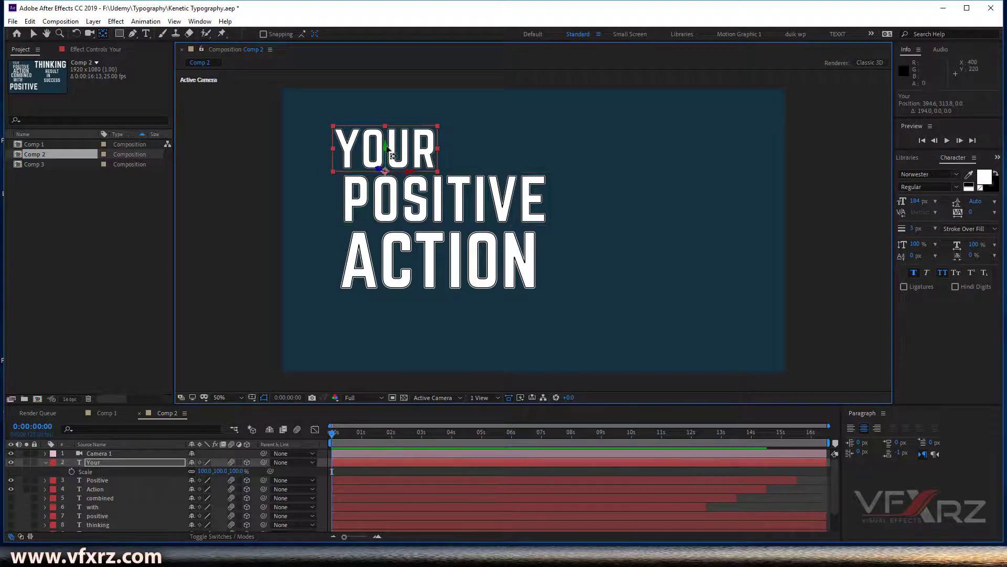
pyautogui.moveTo(385, 172); pyautogui.dragTo(386, 171)
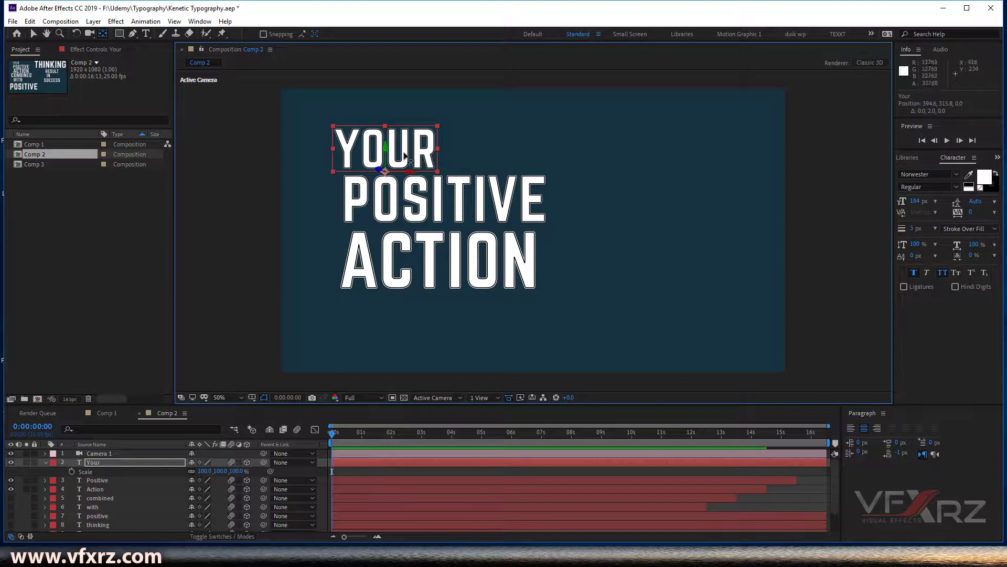
pyautogui.moveTo(236, 475)
pyautogui.mouseDown()
pyautogui.moveTo(193, 479)
pyautogui.moveTo(248, 479)
pyautogui.moveTo(235, 476)
pyautogui.mouseUp()
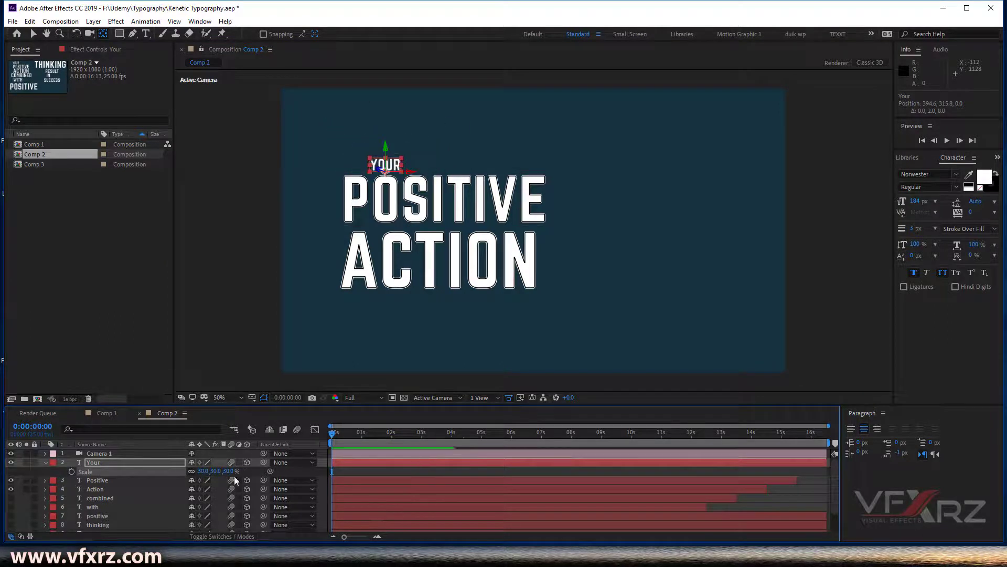
# Set YOUR's scale to 0% and add the first Scale keyframe at 0:00:00:00
pyautogui.click(227, 471)
pyautogui.press('BackSpace')
pyautogui.write('0')
pyautogui.press('Return')
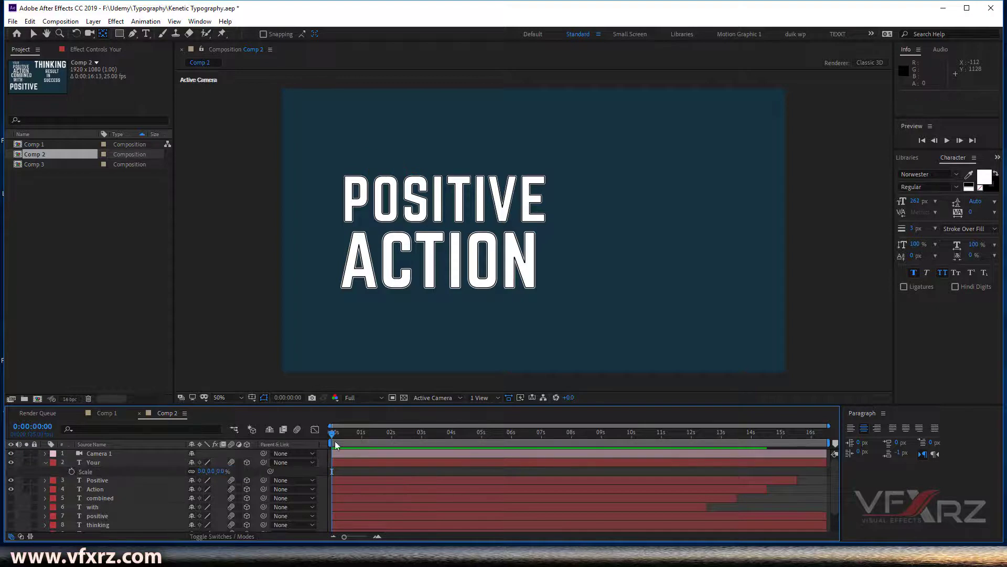
pyautogui.click(72, 472)
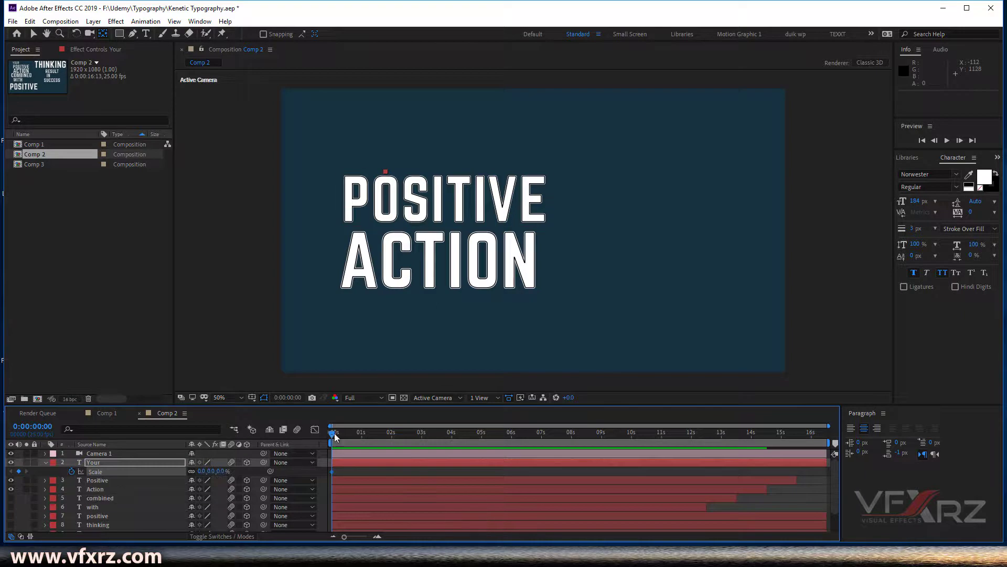
# Keyframe YOUR's scale at 100% at 0:00:00:13 and preview the word growing from the start
pyautogui.moveTo(337, 433)
pyautogui.mouseDown()
pyautogui.moveTo(361, 437)
pyautogui.moveTo(346, 442)
pyautogui.mouseUp()
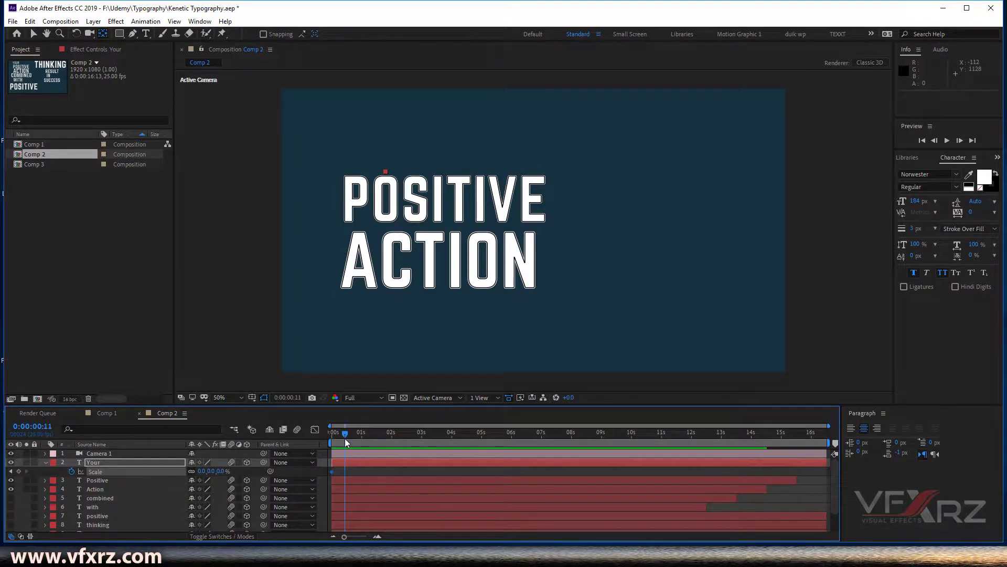
pyautogui.click(377, 537)
pyautogui.moveTo(456, 536); pyautogui.dragTo(408, 532)
pyautogui.moveTo(392, 434)
pyautogui.mouseDown()
pyautogui.moveTo(404, 433)
pyautogui.moveTo(393, 438)
pyautogui.mouseUp()
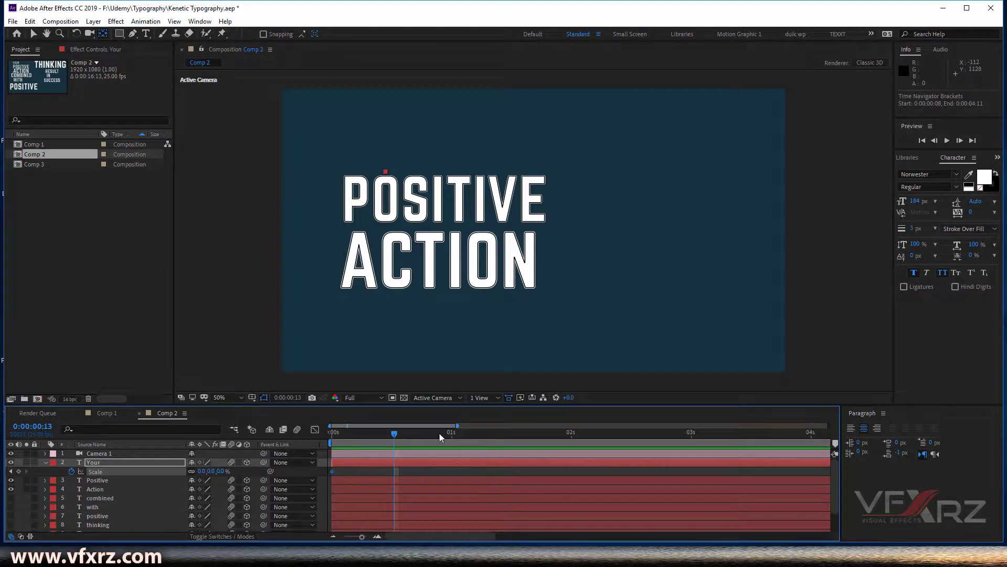
pyautogui.moveTo(222, 475); pyautogui.dragTo(271, 469)
pyautogui.click(238, 471)
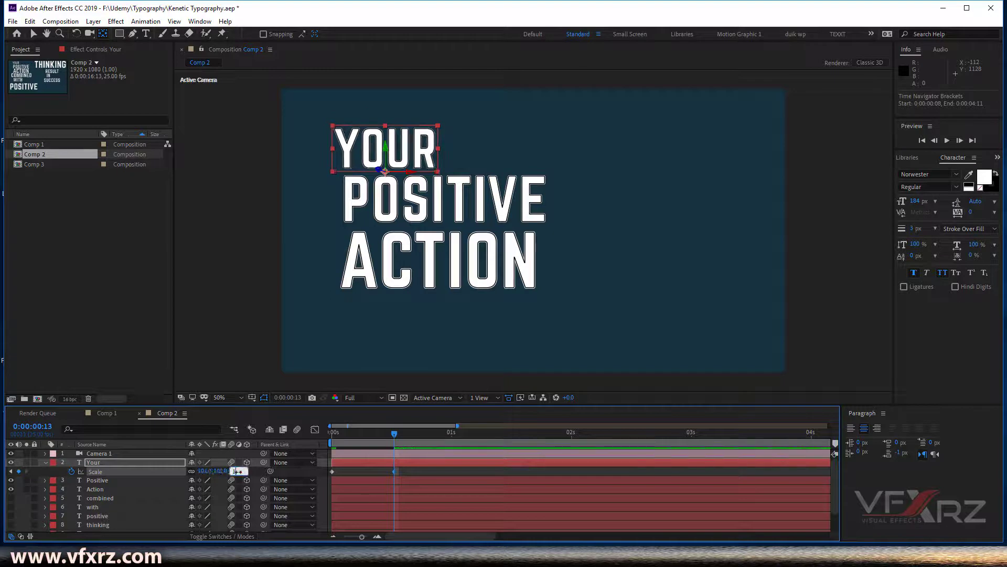
pyautogui.write('100')
pyautogui.press('Return')
pyautogui.moveTo(373, 439); pyautogui.dragTo(323, 436)
pyautogui.press('space')
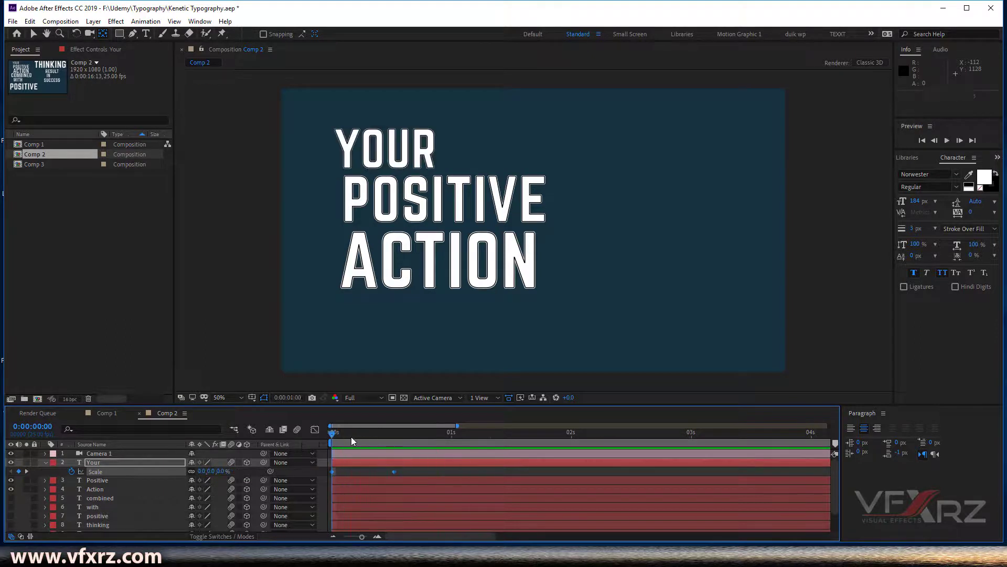
# Shorten YOUR's scale-up by moving its 100% keyframe to 0:00:00:10, and preview the animation
pyautogui.click(375, 433)
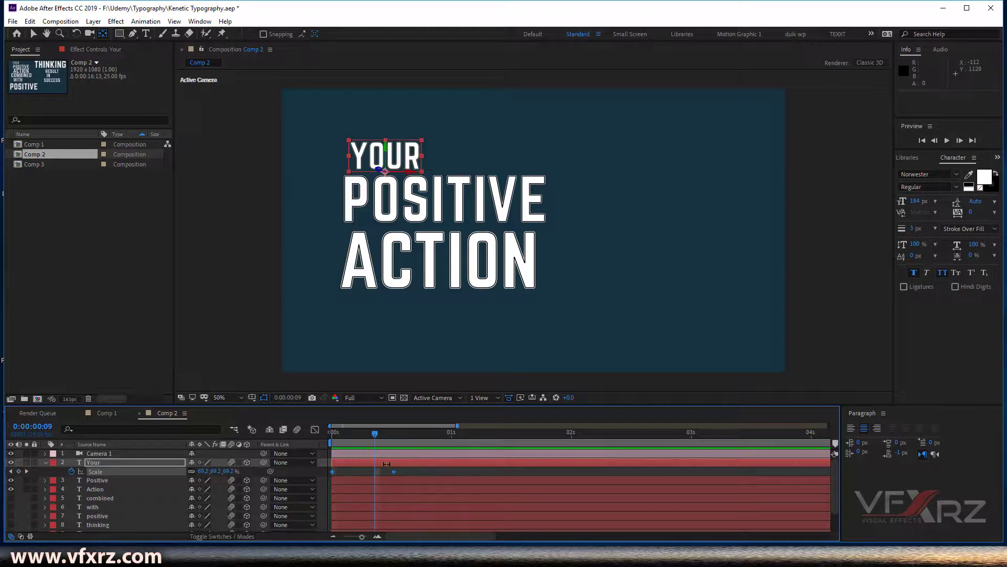
pyautogui.click(397, 472)
pyautogui.click(394, 472)
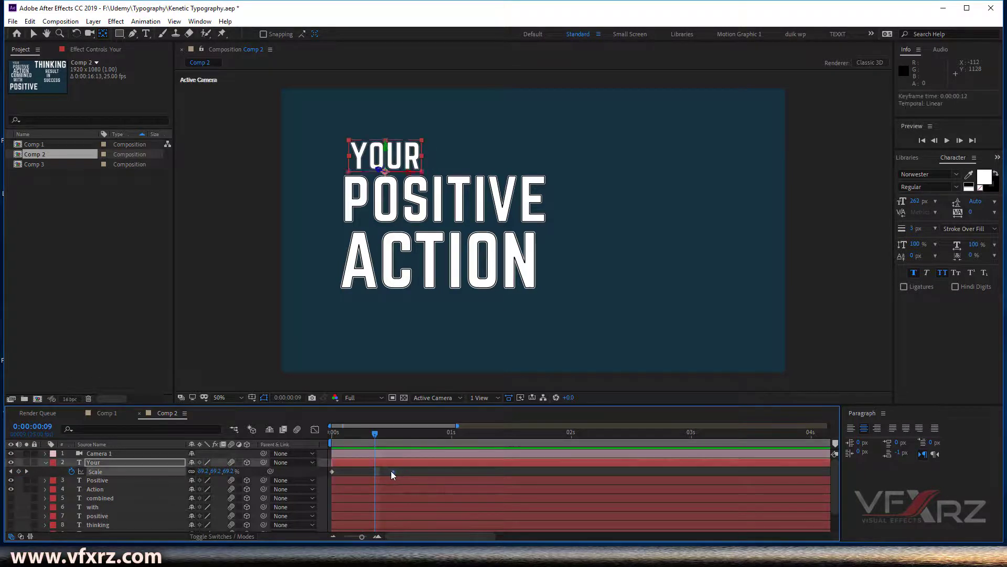
pyautogui.moveTo(394, 471); pyautogui.dragTo(380, 475)
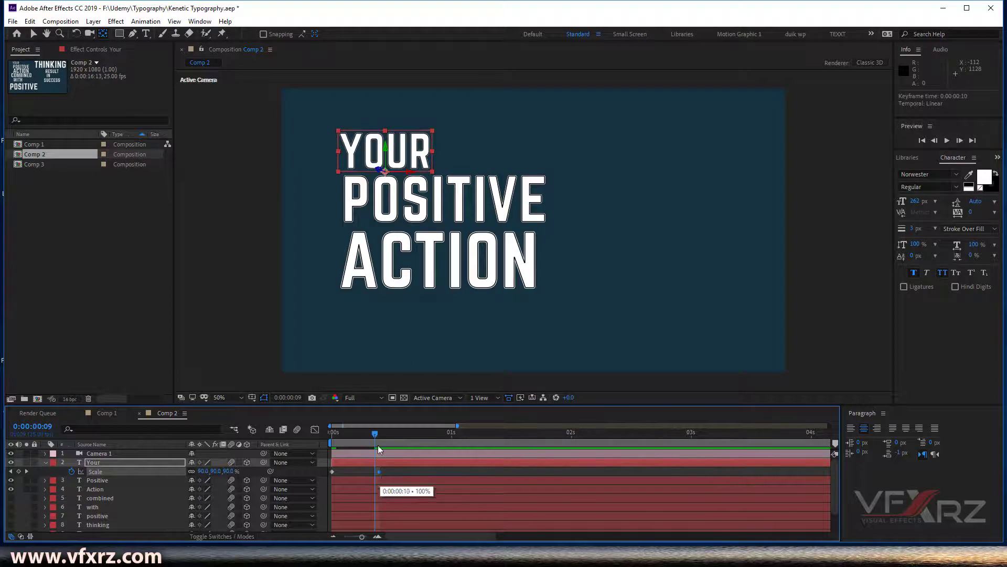
pyautogui.moveTo(376, 433); pyautogui.dragTo(351, 434)
pyautogui.click(328, 445)
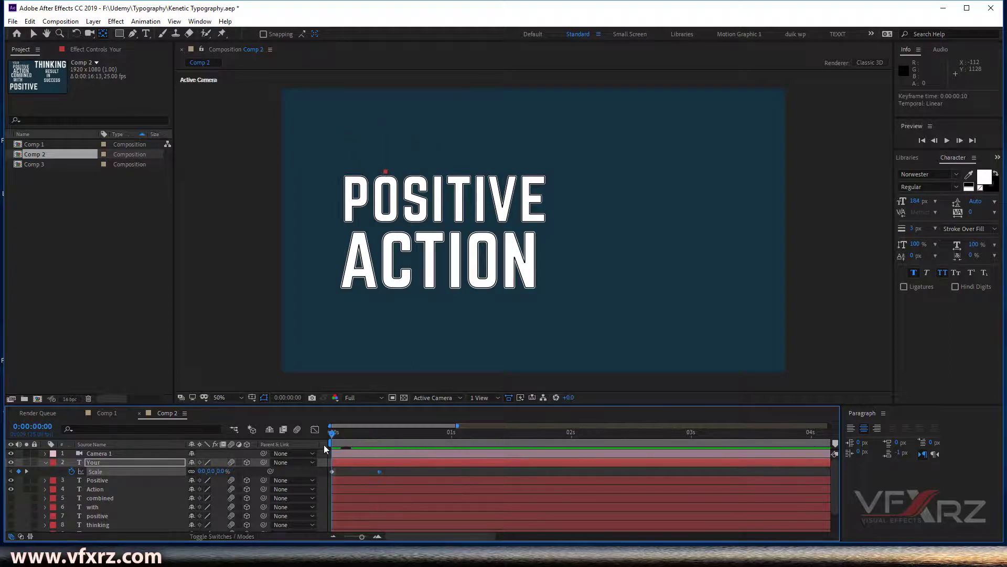
pyautogui.press('space')
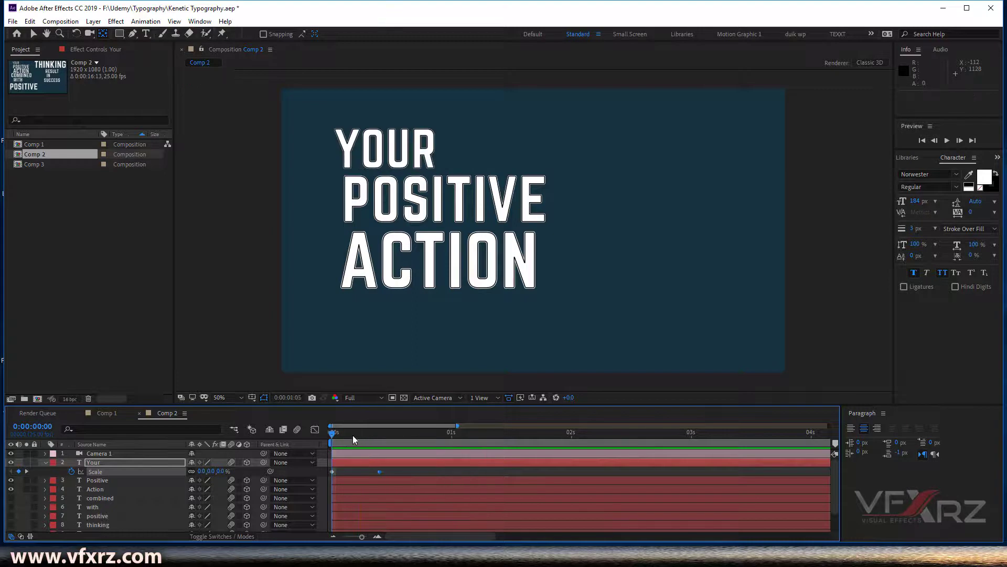
pyautogui.press('space')
# Speed up YOUR's growth by shifting its 100% scale keyframe in small amounts to about 0:00:00:07, previewing each timing
pyautogui.click(375, 471)
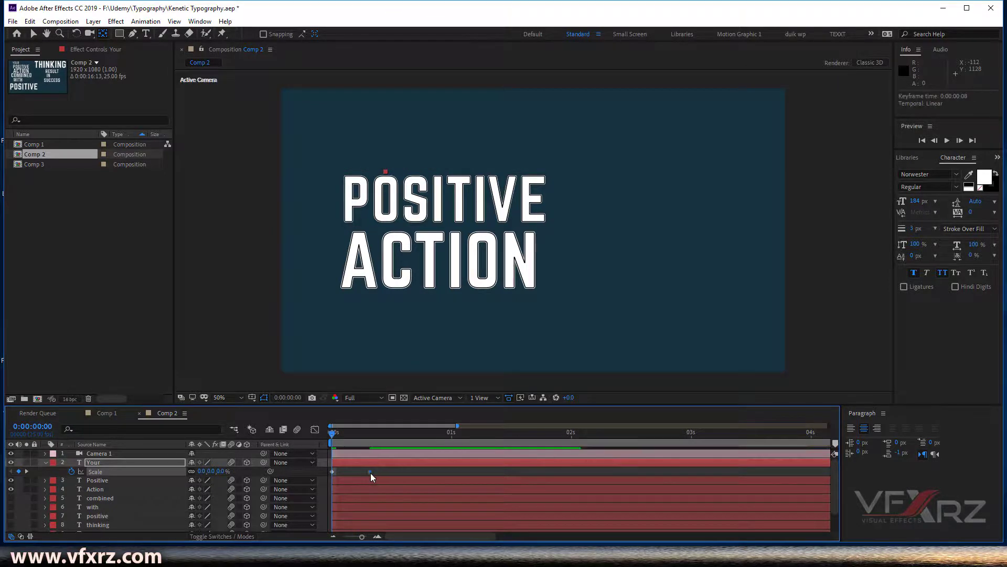
pyautogui.press('space')
pyautogui.click(338, 425)
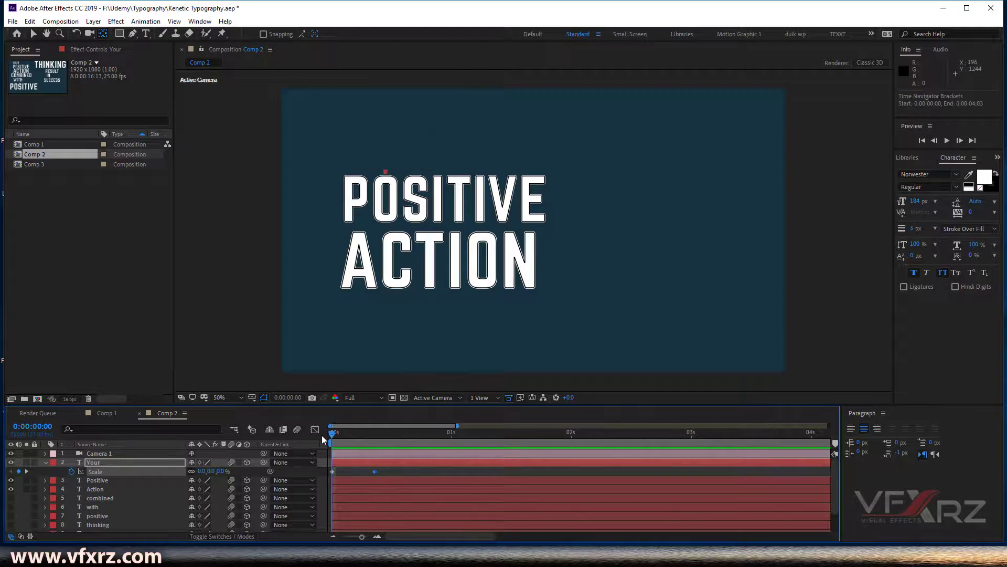
pyautogui.press('space')
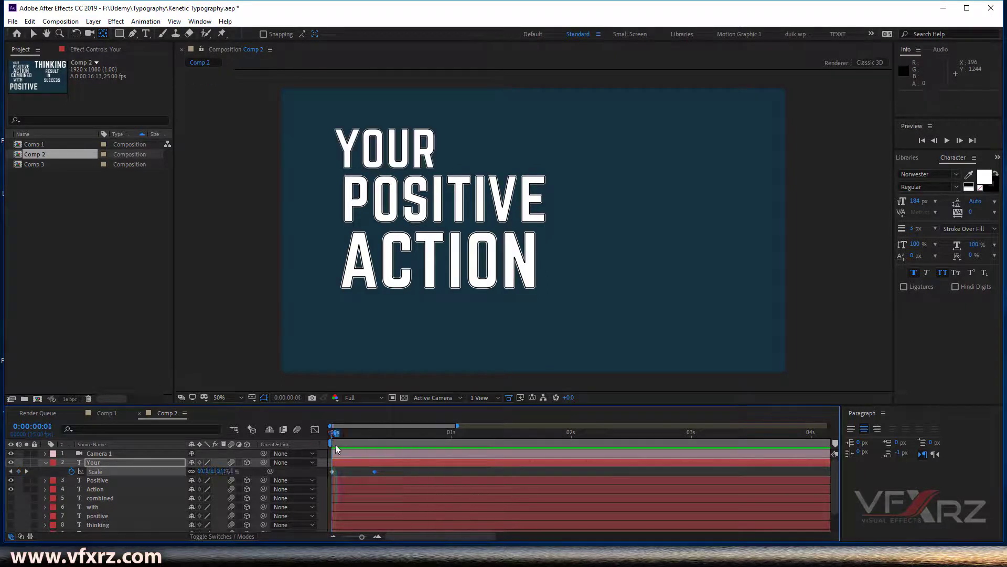
pyautogui.press('space')
pyautogui.moveTo(374, 470); pyautogui.dragTo(366, 471)
pyautogui.press('space')
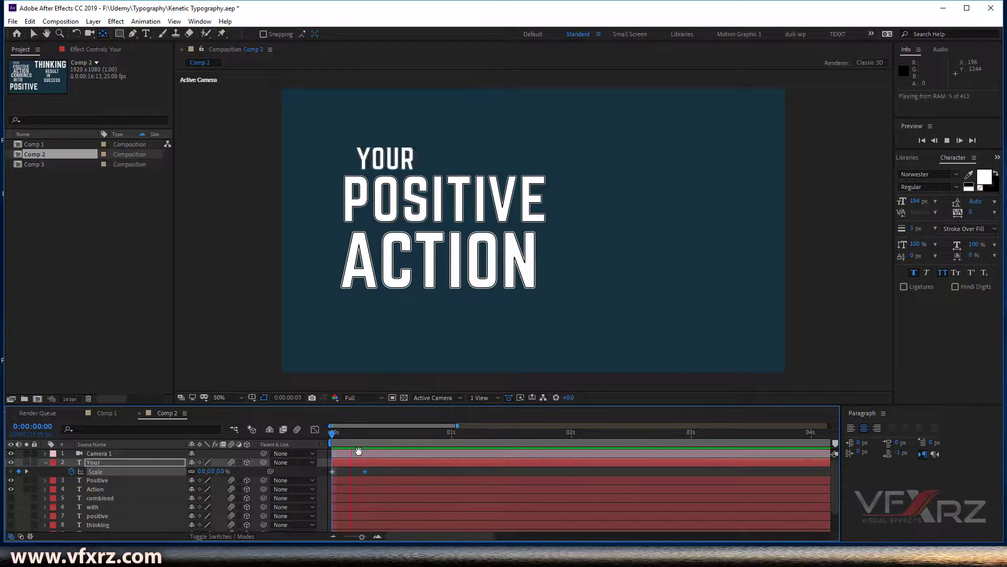
# Preview YOUR's animation, move to 0:00:00:10, and reveal the rotation properties of the first POSITIVE layer
pyautogui.press('space')
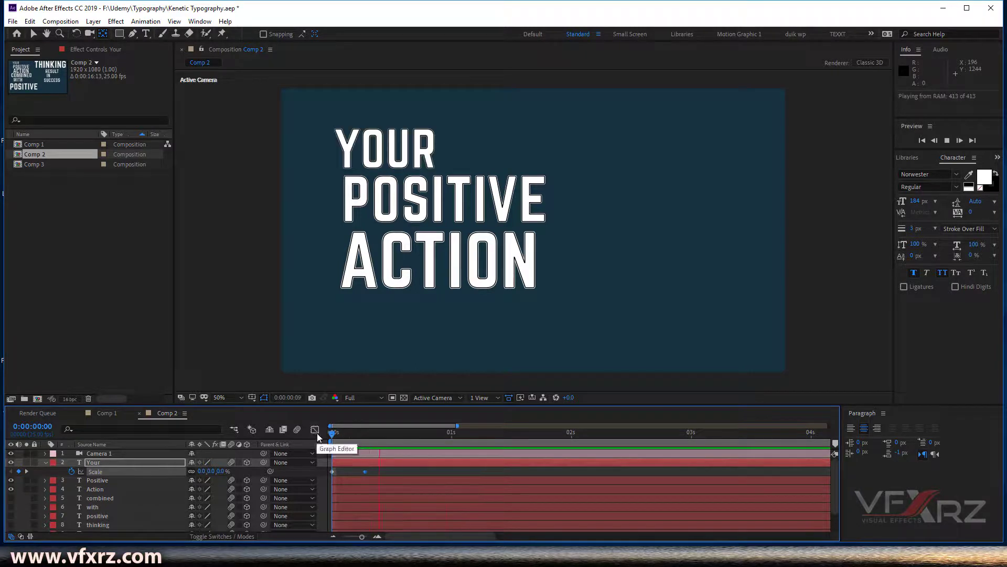
pyautogui.press('space')
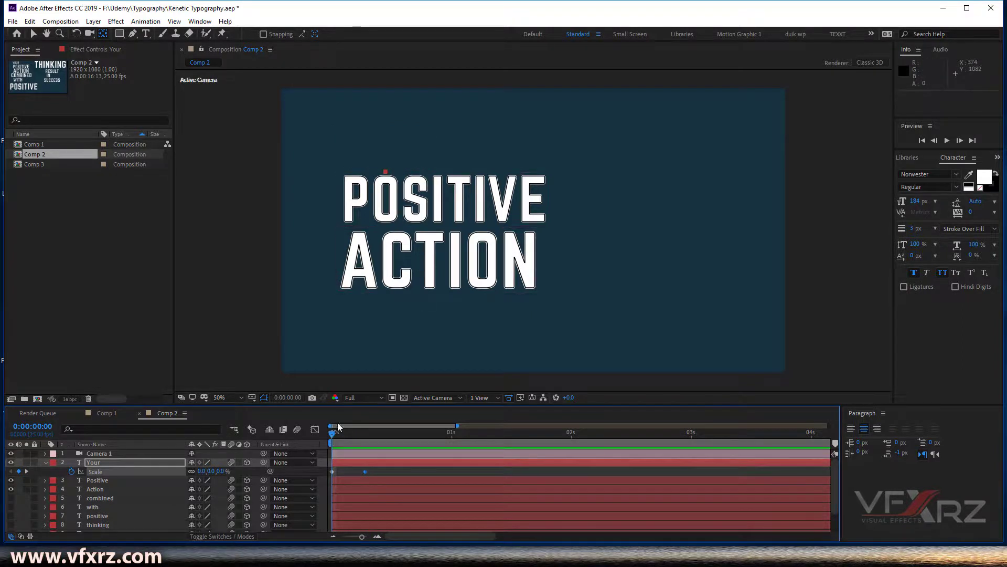
pyautogui.moveTo(341, 434); pyautogui.dragTo(379, 442)
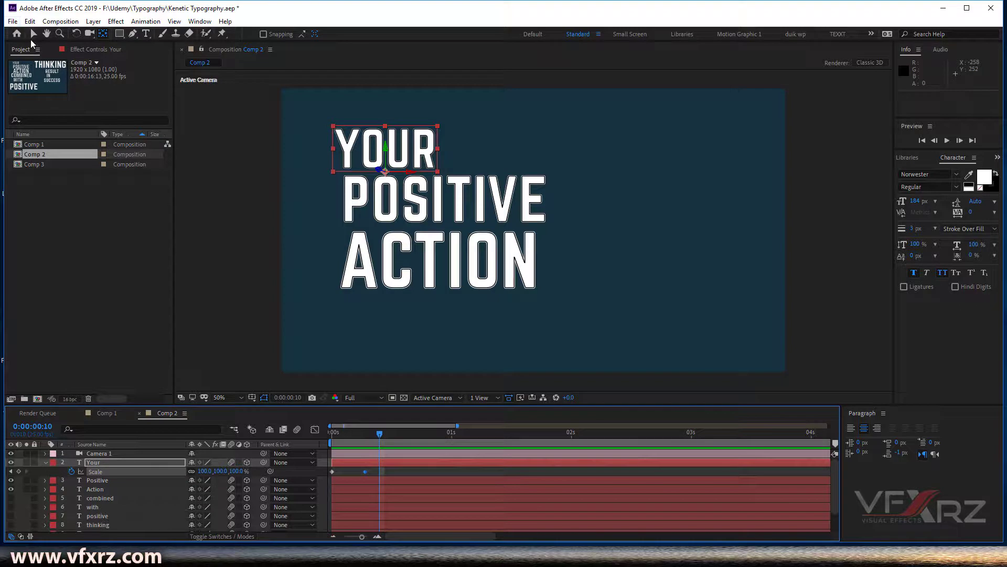
pyautogui.click(33, 36)
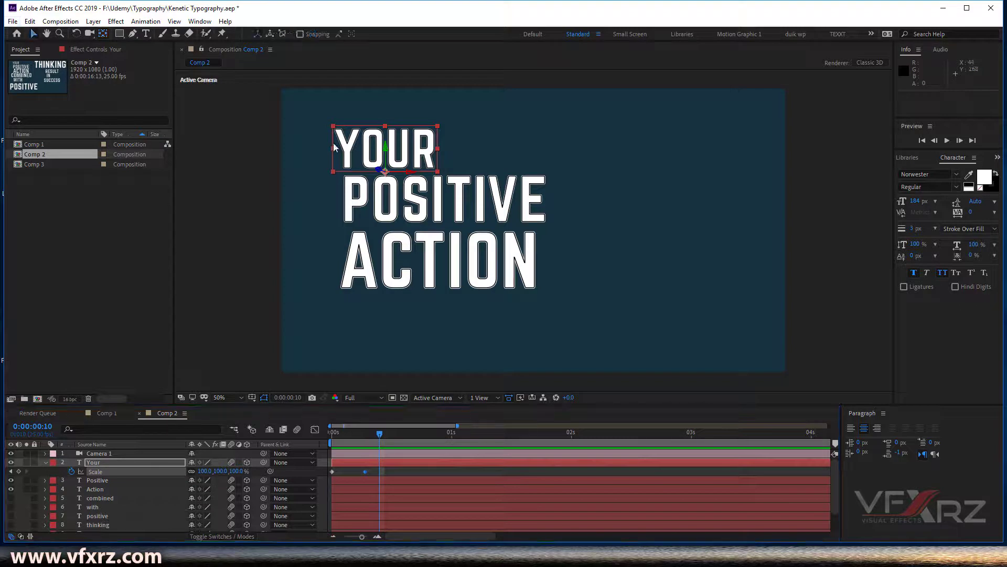
pyautogui.click(428, 207)
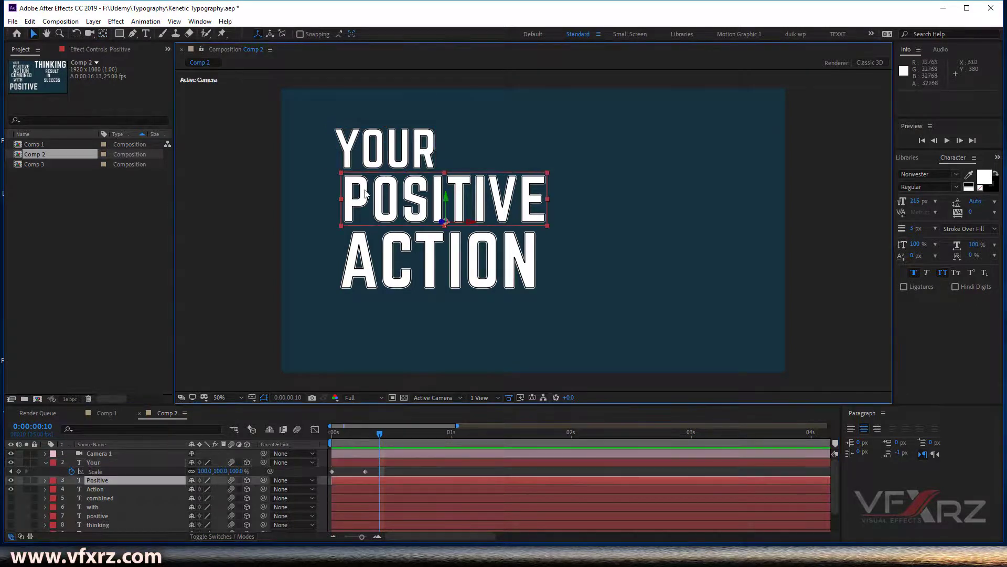
pyautogui.click(77, 483)
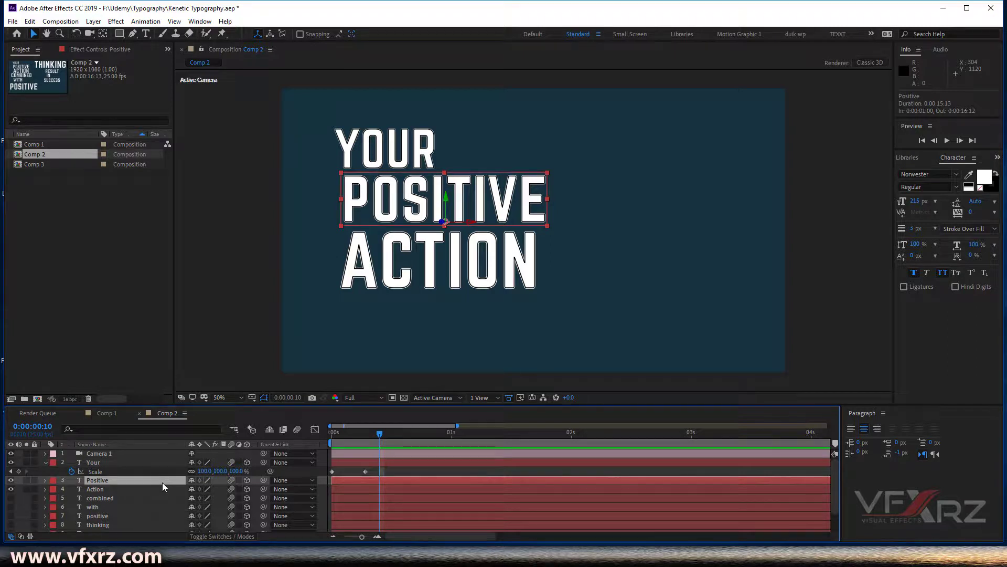
pyautogui.press('r')
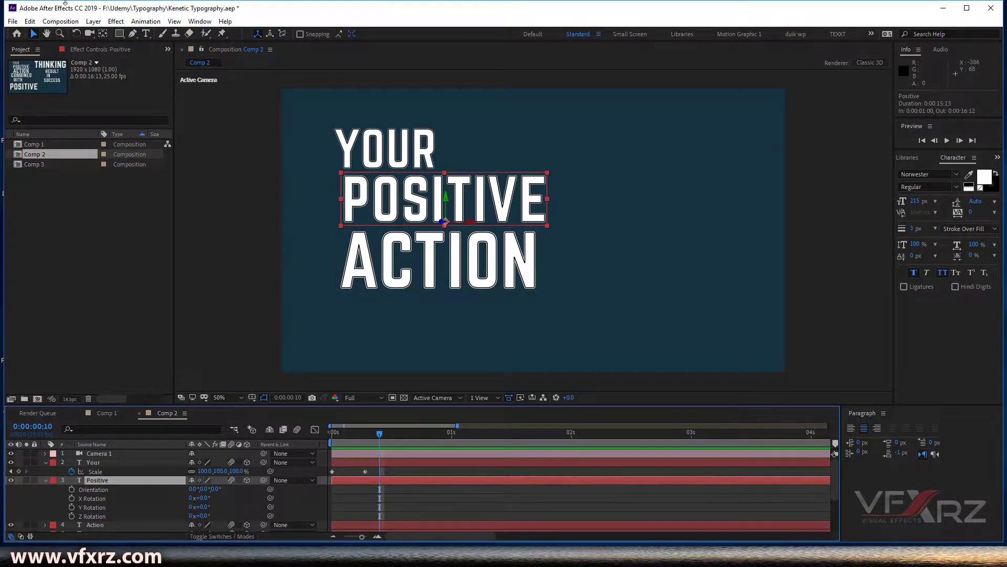
# Move POSITIVE's anchor point to the middle of the word's left edge
pyautogui.click(104, 36)
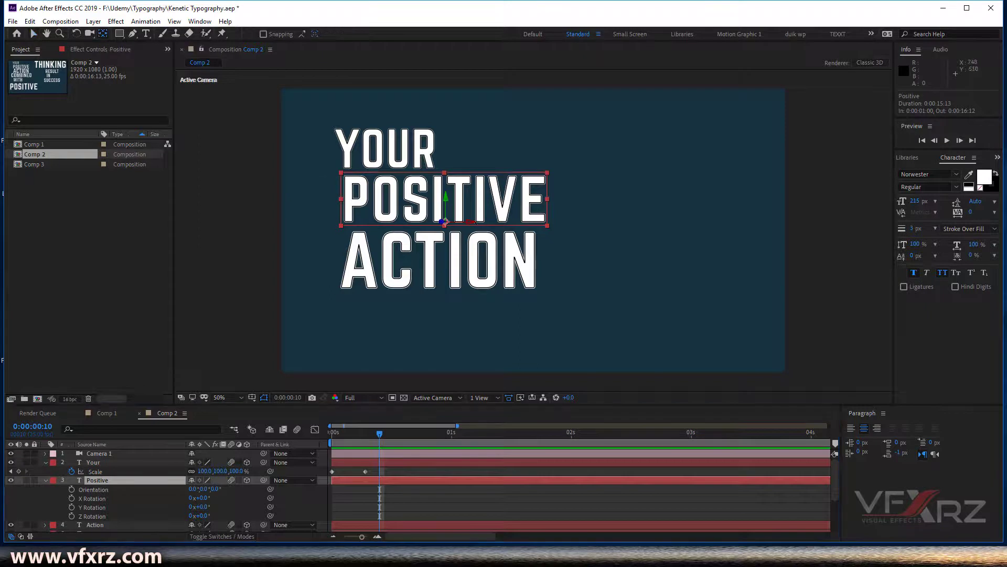
pyautogui.moveTo(444, 221); pyautogui.dragTo(365, 235)
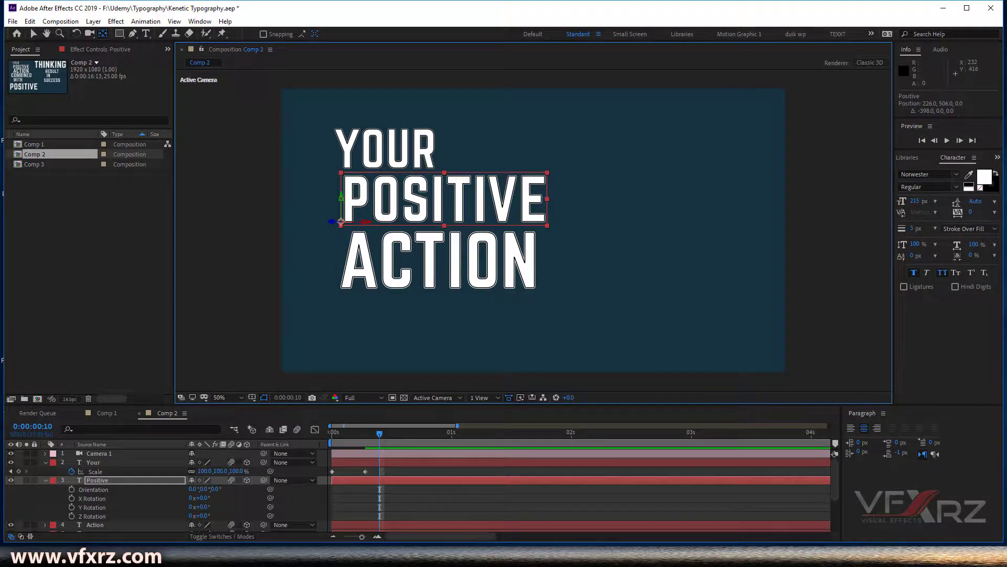
pyautogui.moveTo(341, 223); pyautogui.dragTo(341, 197)
# Add a Y Rotation keyframe to POSITIVE at 0:00:00:10 and set it to -111°
pyautogui.click(96, 508)
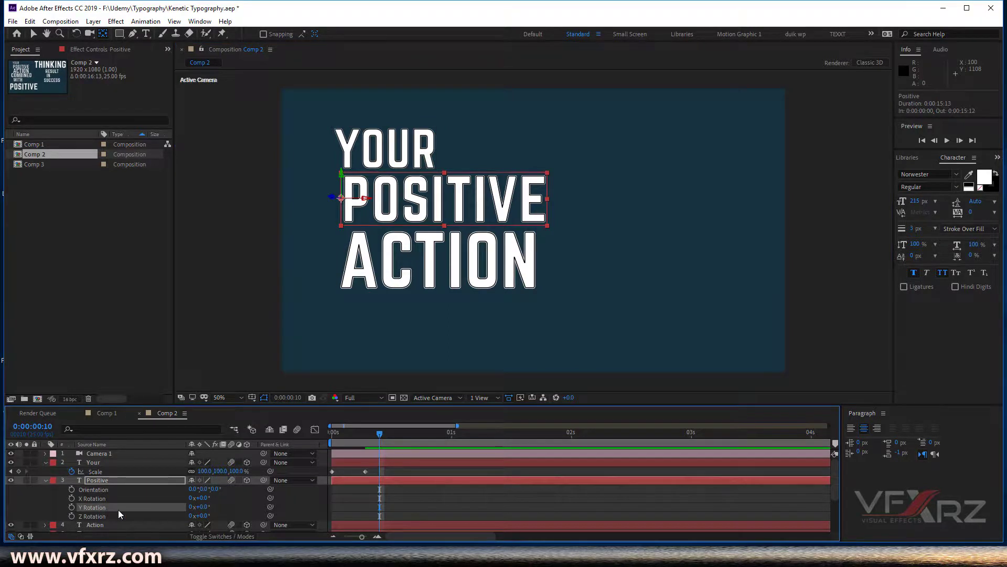
pyautogui.click(72, 506)
pyautogui.moveTo(202, 506); pyautogui.dragTo(154, 515)
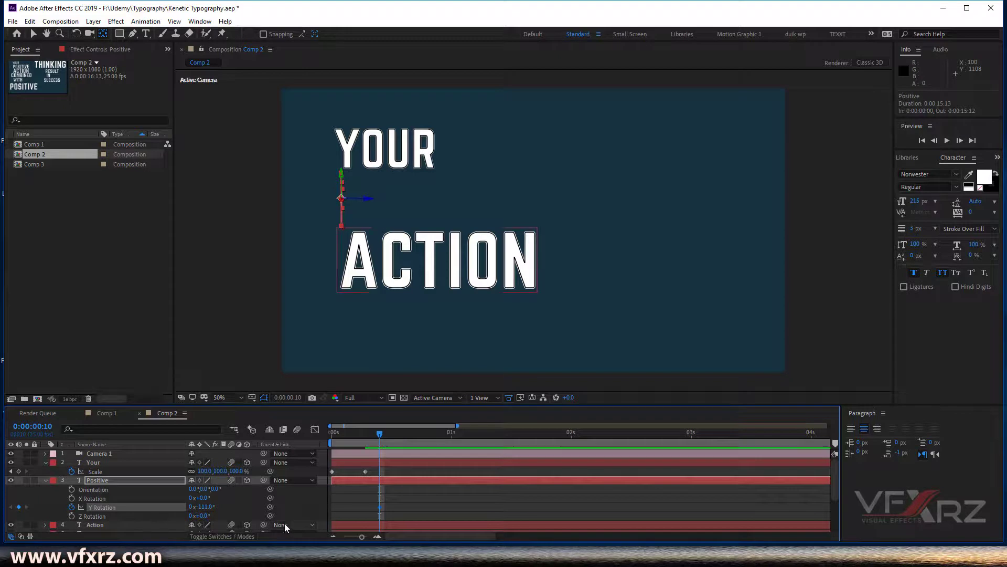
# Keyframe POSITIVE's Y Rotation at 0° at 0:00:00:17 and preview the word swinging in from the start
pyautogui.moveTo(392, 439); pyautogui.dragTo(413, 440)
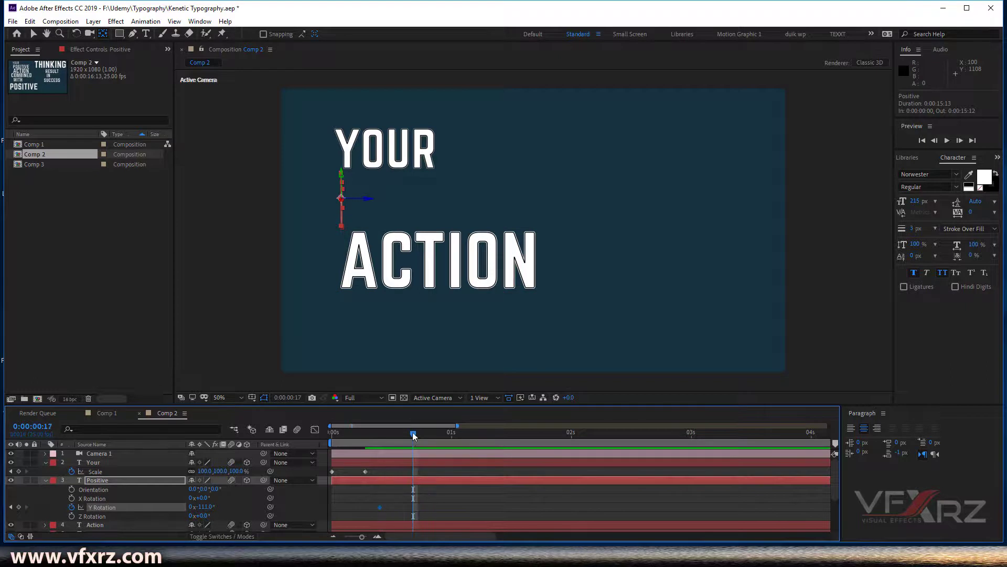
pyautogui.click(204, 508)
pyautogui.write('0')
pyautogui.press('Return')
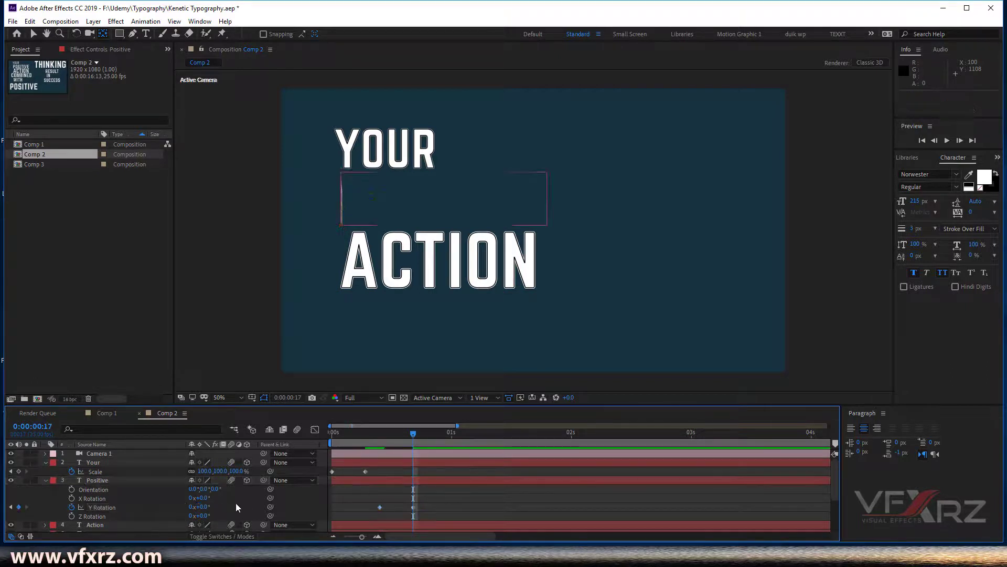
pyautogui.moveTo(412, 433); pyautogui.dragTo(330, 433)
pyautogui.press('space')
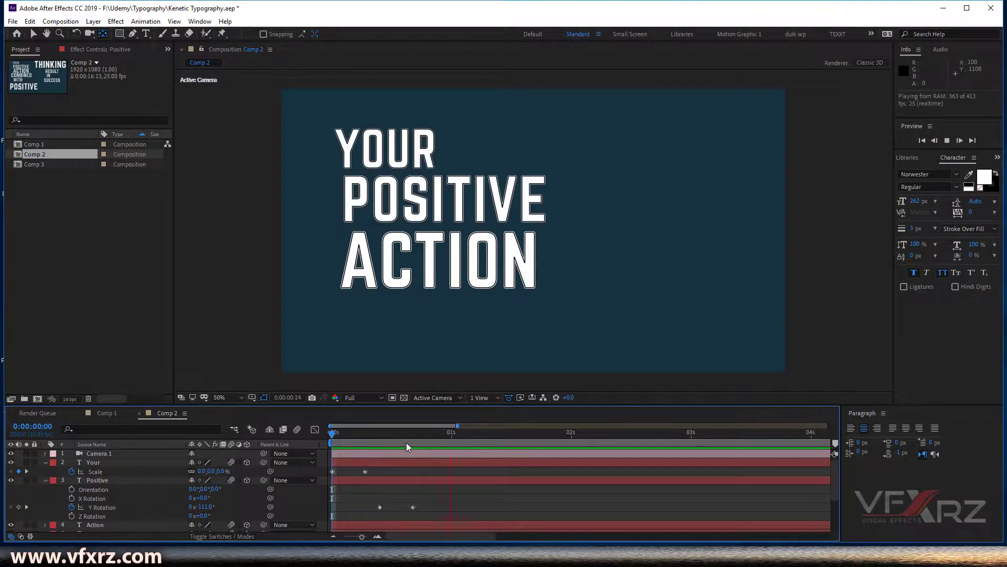
# Trim the start of the POSITIVE layer to 0:00:00:10 to hide its thin edge beforehand, and preview the animation
pyautogui.moveTo(339, 436); pyautogui.dragTo(361, 444)
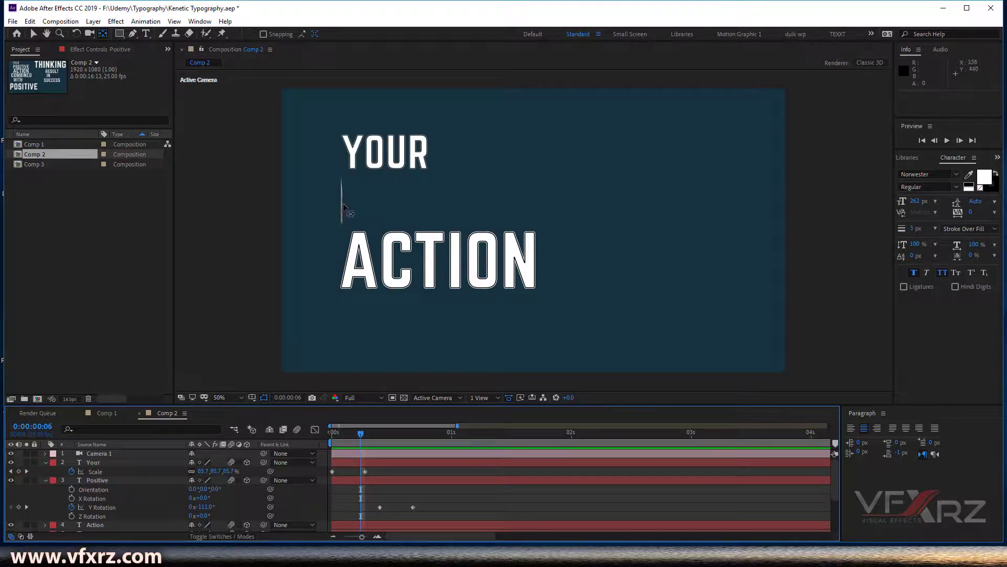
pyautogui.click(34, 34)
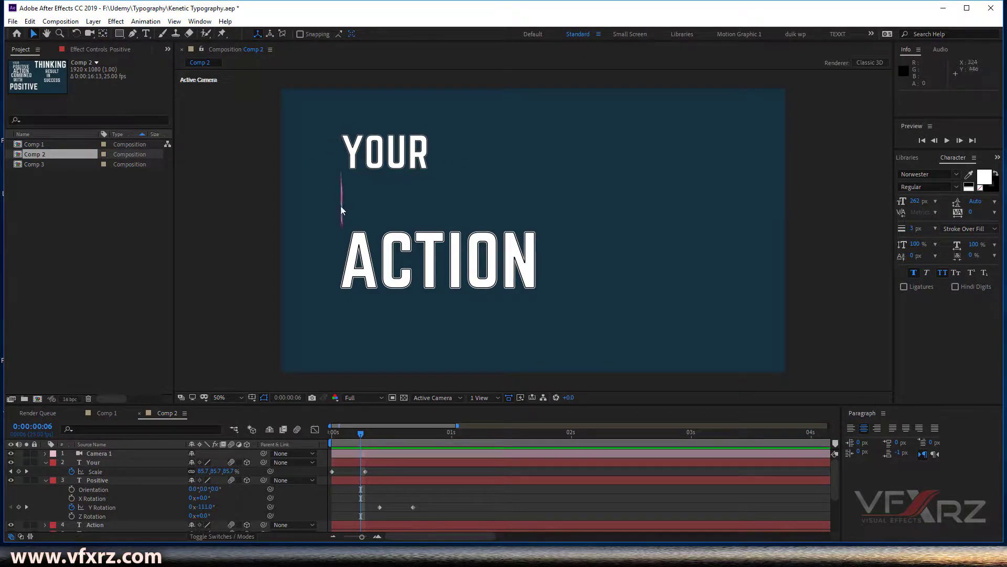
pyautogui.click(339, 480)
pyautogui.moveTo(329, 480); pyautogui.dragTo(381, 478)
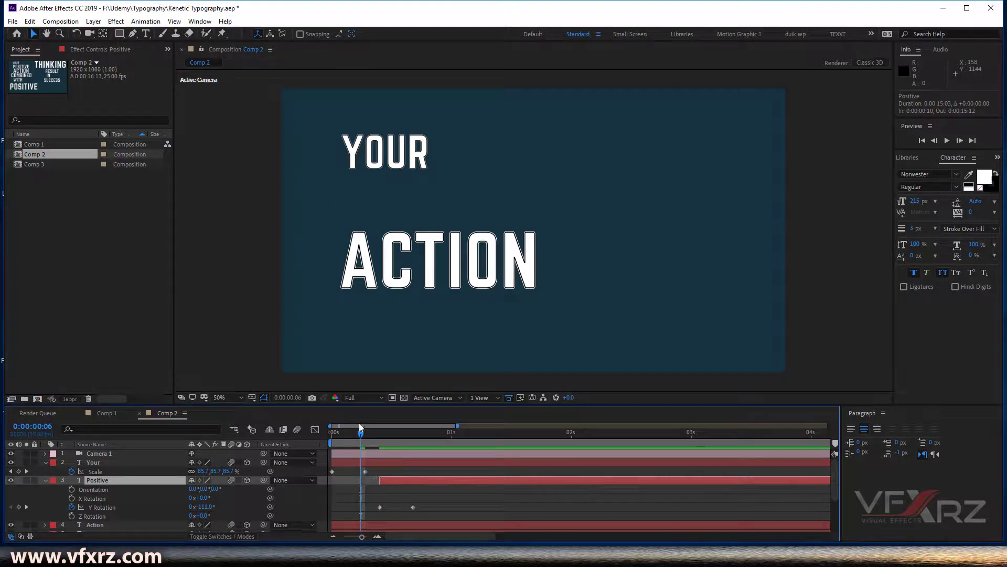
pyautogui.moveTo(360, 432); pyautogui.dragTo(344, 483)
pyautogui.press('space')
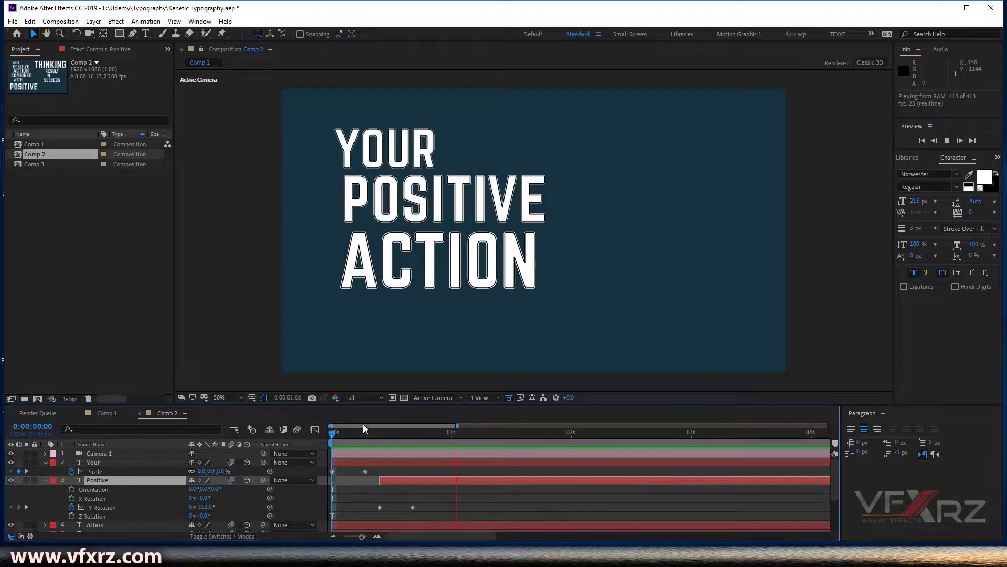
# At 0:00:00:10, reveal ACTION's Scale property and move its anchor point to the middle of the word's top edge
pyautogui.moveTo(341, 439); pyautogui.dragTo(380, 435)
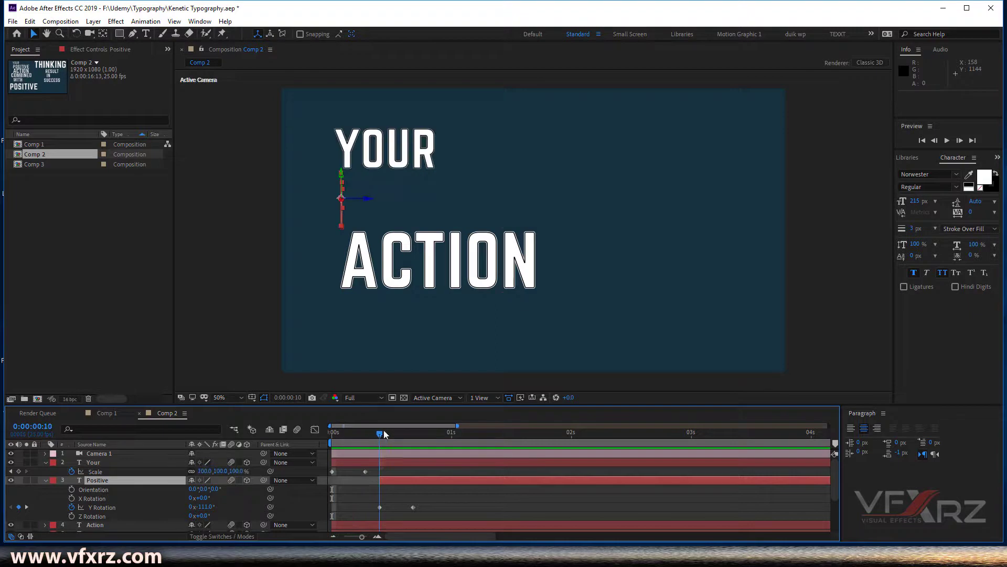
pyautogui.click(401, 272)
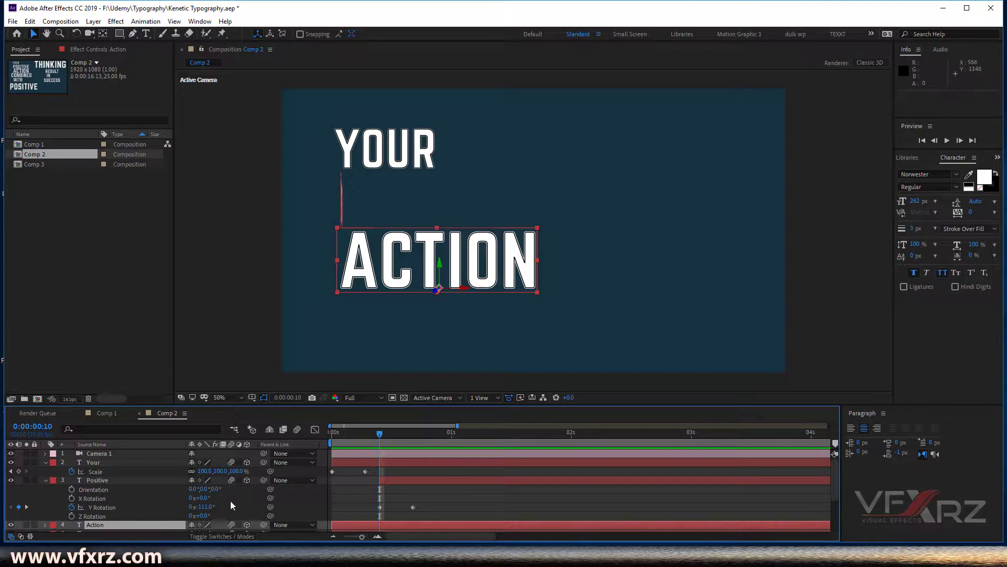
pyautogui.click(46, 479)
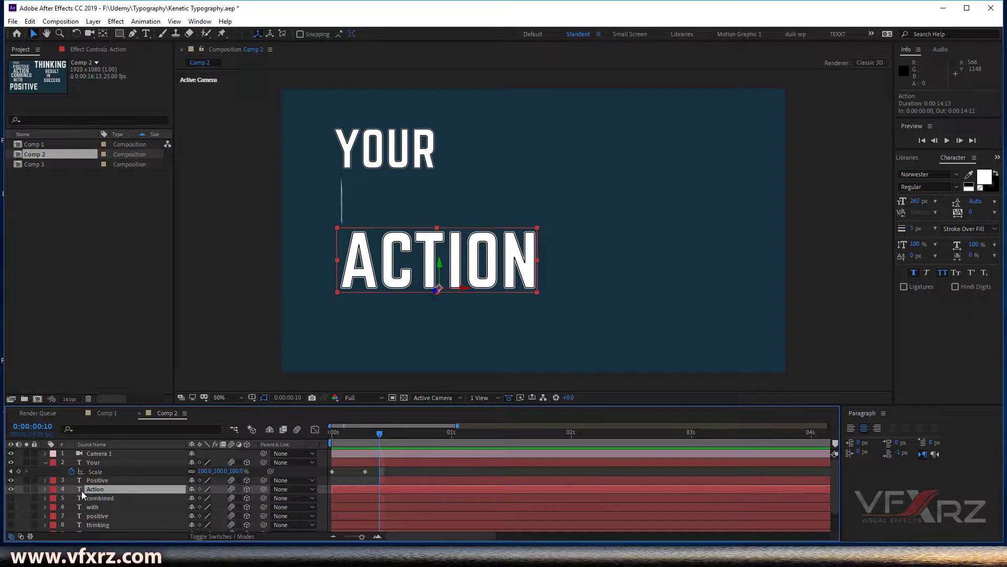
pyautogui.press('s')
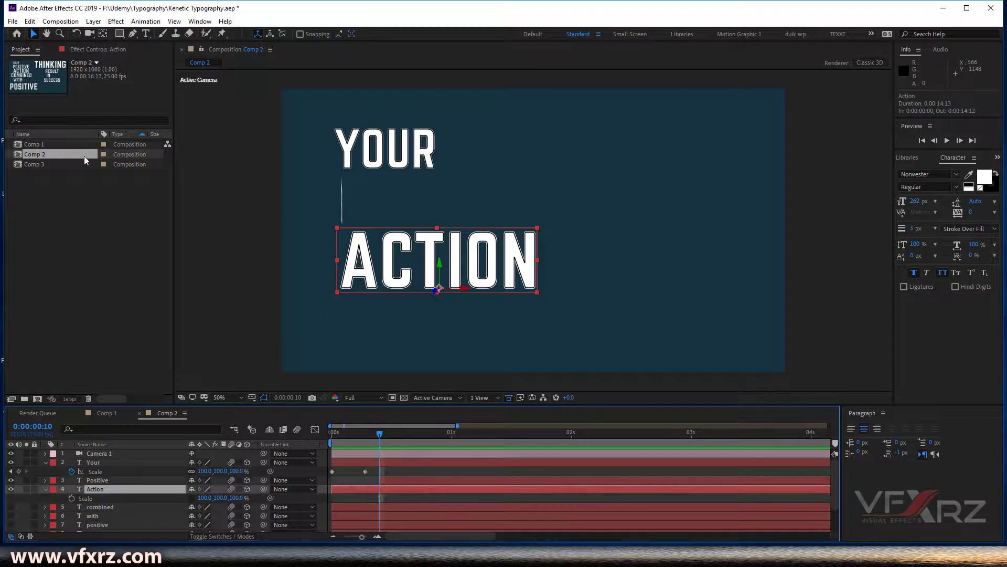
pyautogui.click(104, 34)
pyautogui.moveTo(438, 288); pyautogui.dragTo(439, 230)
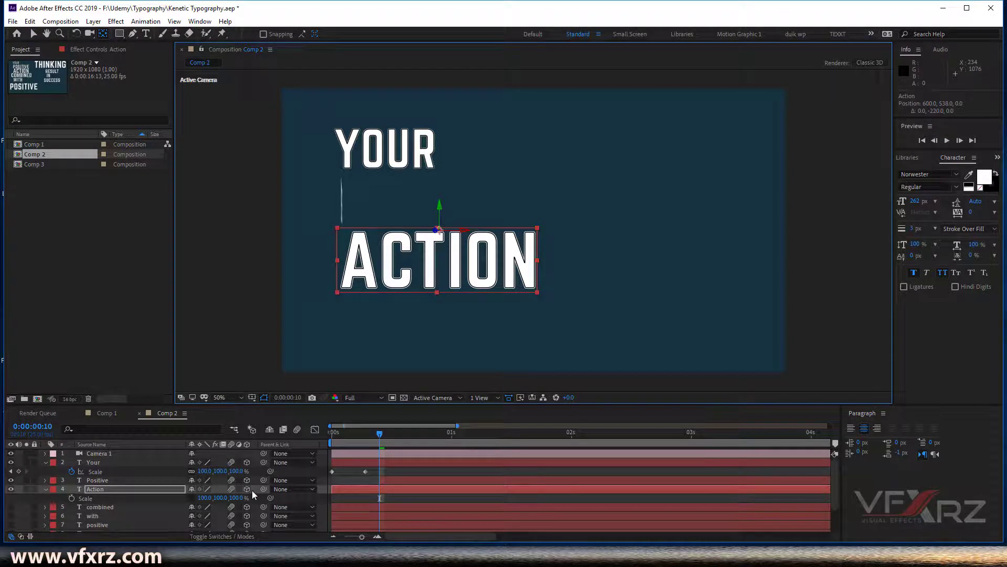
pyautogui.click(192, 498)
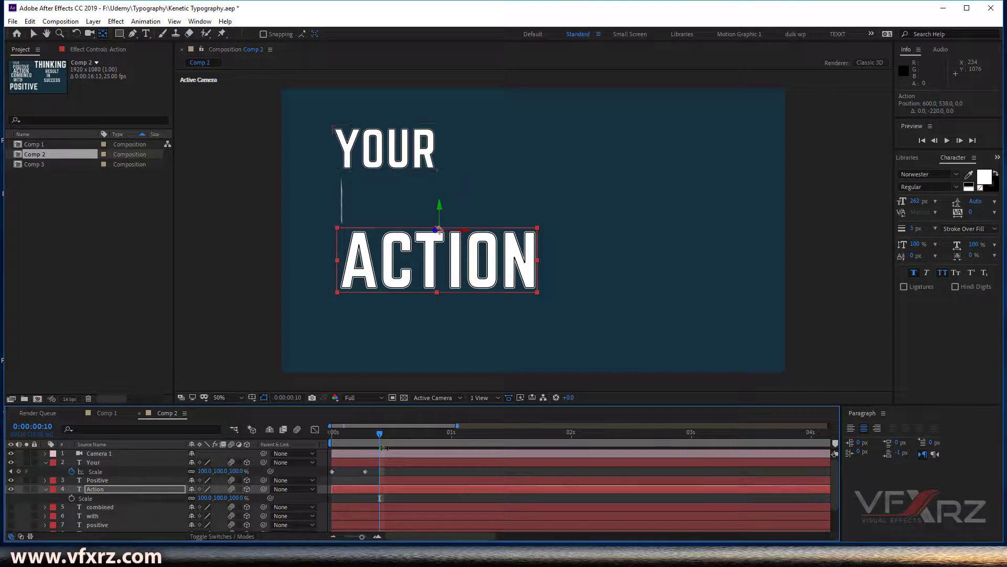
pyautogui.moveTo(230, 497); pyautogui.dragTo(214, 503)
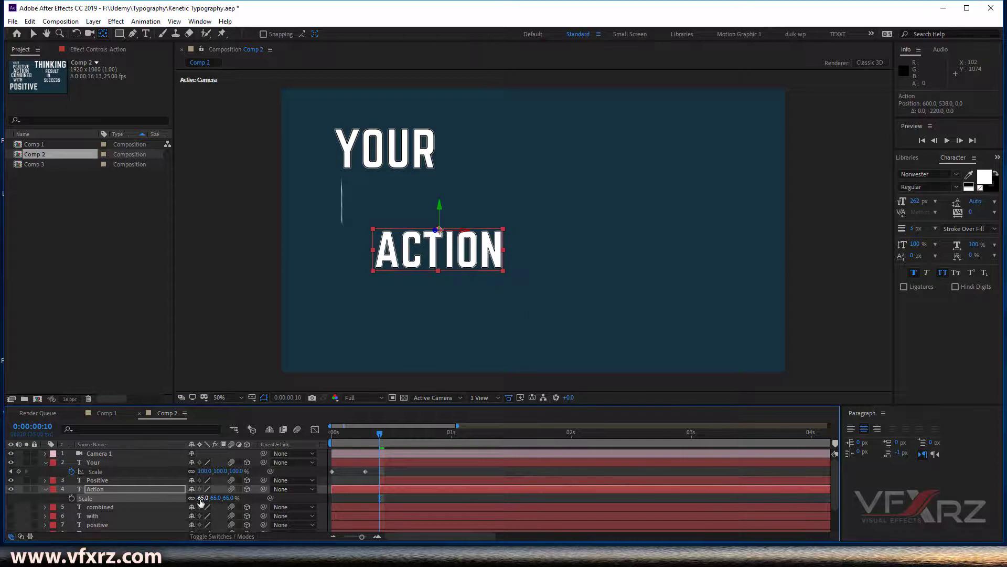
pyautogui.moveTo(229, 498)
pyautogui.mouseDown()
pyautogui.moveTo(214, 498)
pyautogui.moveTo(273, 497)
pyautogui.moveTo(249, 493)
pyautogui.mouseUp()
pyautogui.hotkey('ctrl', 'z')
pyautogui.hotkey('ctrl', 'z')
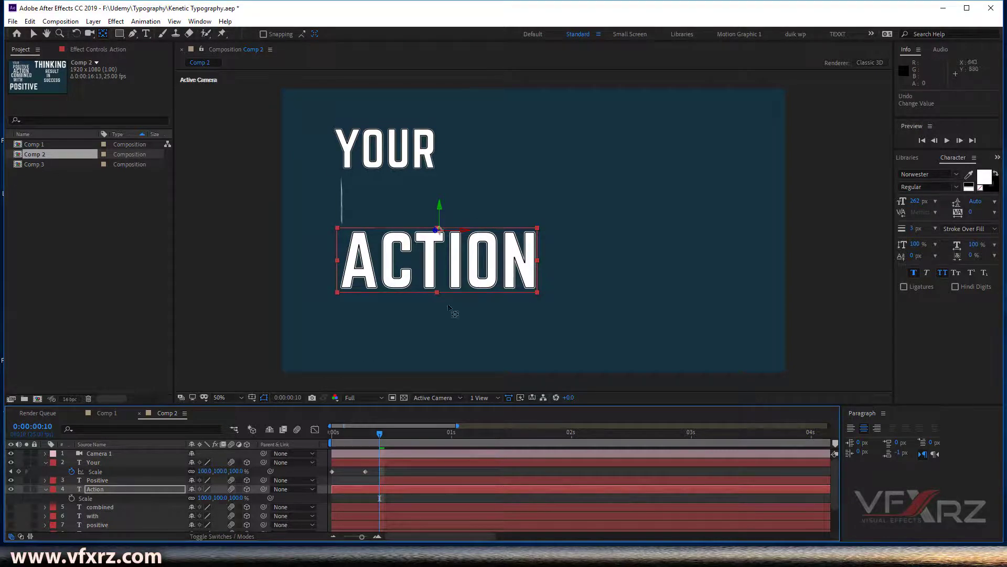
# Unlink ACTION's scale proportions and set only its vertical scale to 0%
pyautogui.click(192, 497)
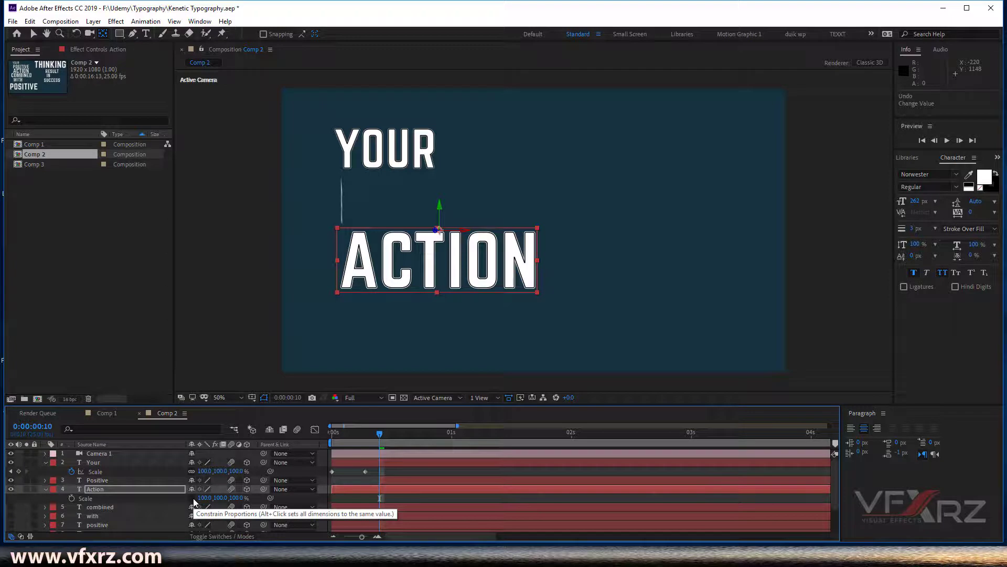
pyautogui.moveTo(221, 498); pyautogui.dragTo(204, 514)
pyautogui.click(217, 498)
pyautogui.write('0')
pyautogui.press('Return')
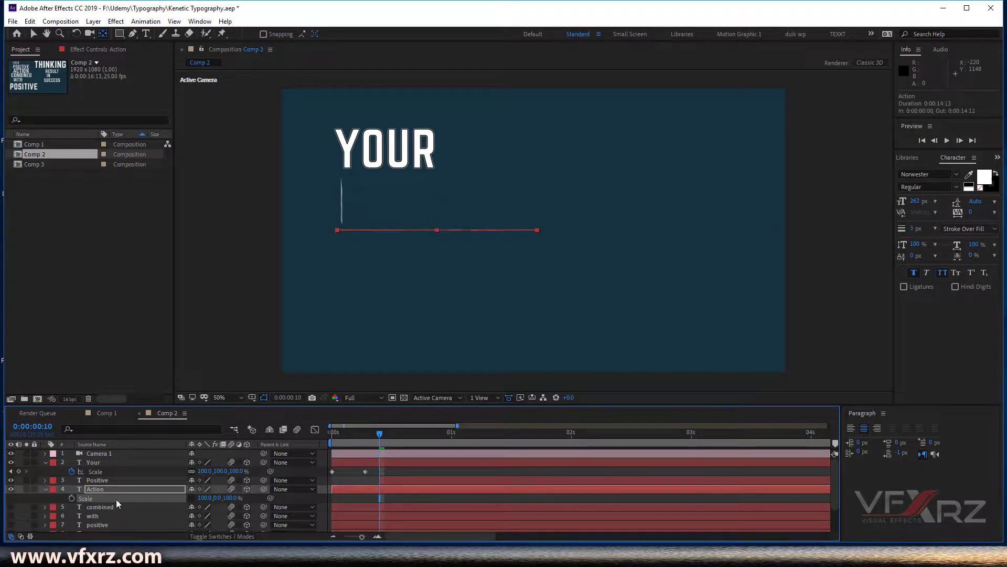
# Trim the start of the ACTION layer to 0:00:00:20 and add a Scale keyframe there
pyautogui.moveTo(390, 442); pyautogui.dragTo(426, 437)
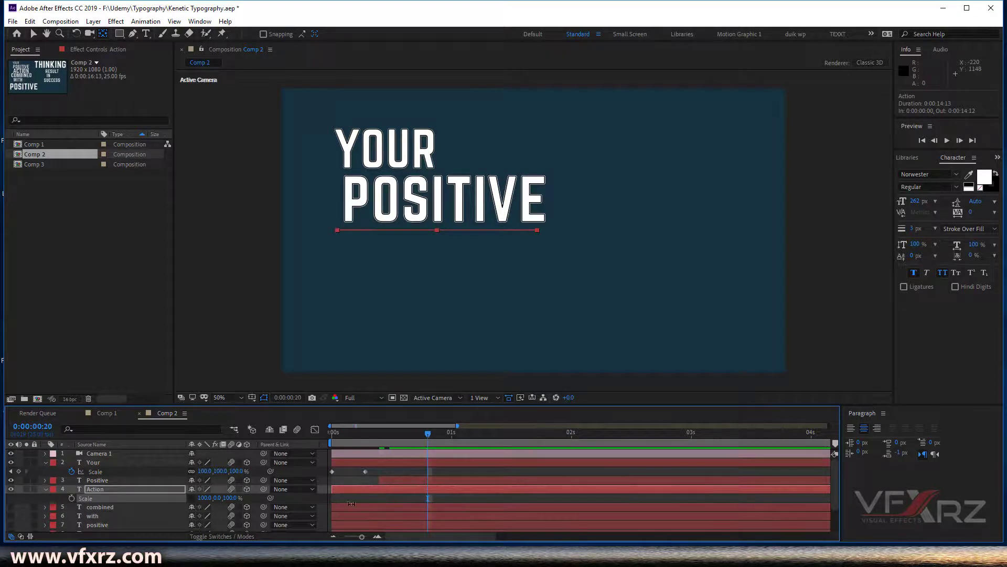
pyautogui.moveTo(332, 489); pyautogui.dragTo(426, 489)
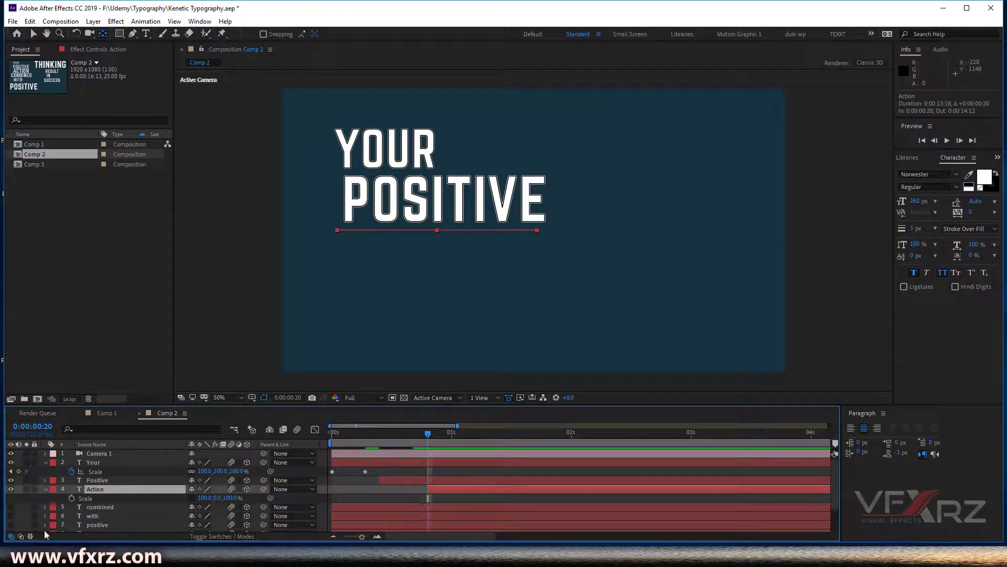
pyautogui.click(71, 497)
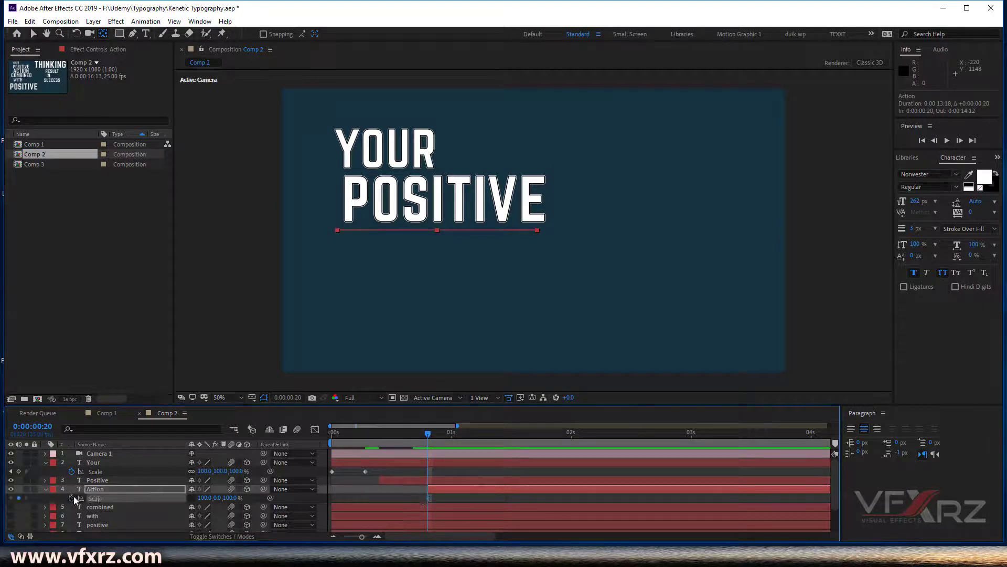
# Keyframe ACTION's vertical scale at 100% at 0:00:01:02 and preview the three words from the start
pyautogui.moveTo(438, 435); pyautogui.dragTo(461, 429)
pyautogui.click(218, 498)
pyautogui.write('100')
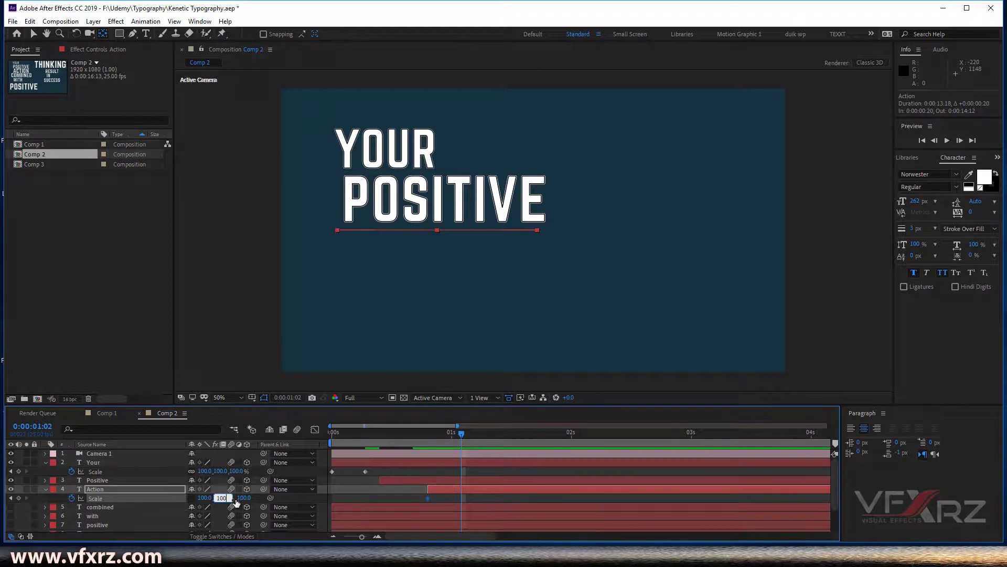
pyautogui.click(294, 489)
pyautogui.click(294, 497)
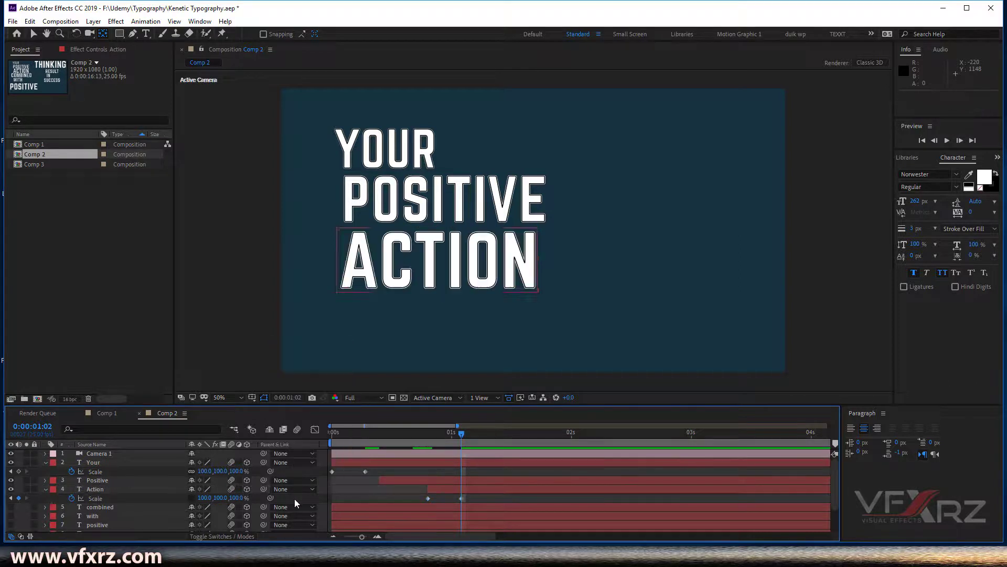
pyautogui.moveTo(457, 426); pyautogui.dragTo(331, 442)
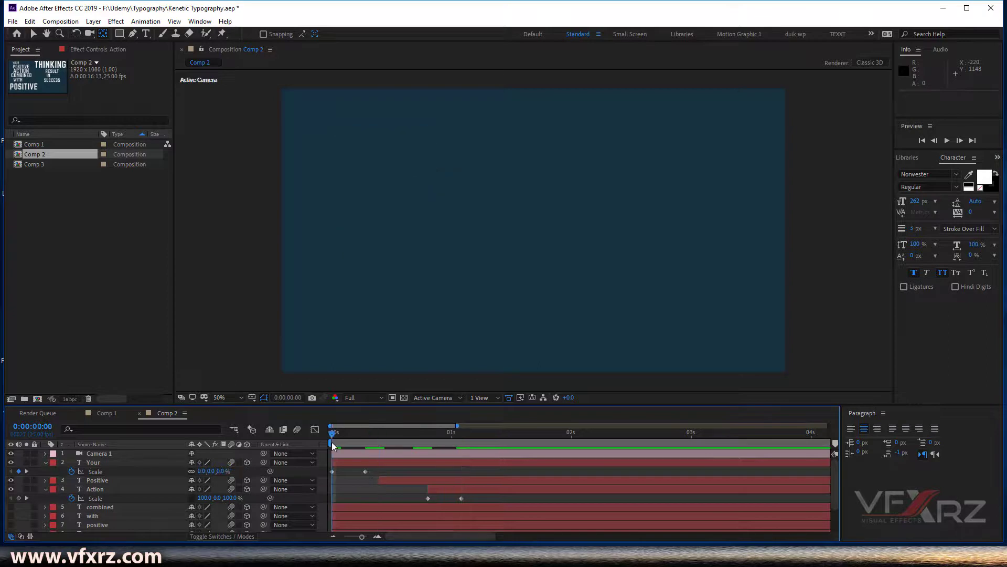
pyautogui.press('space')
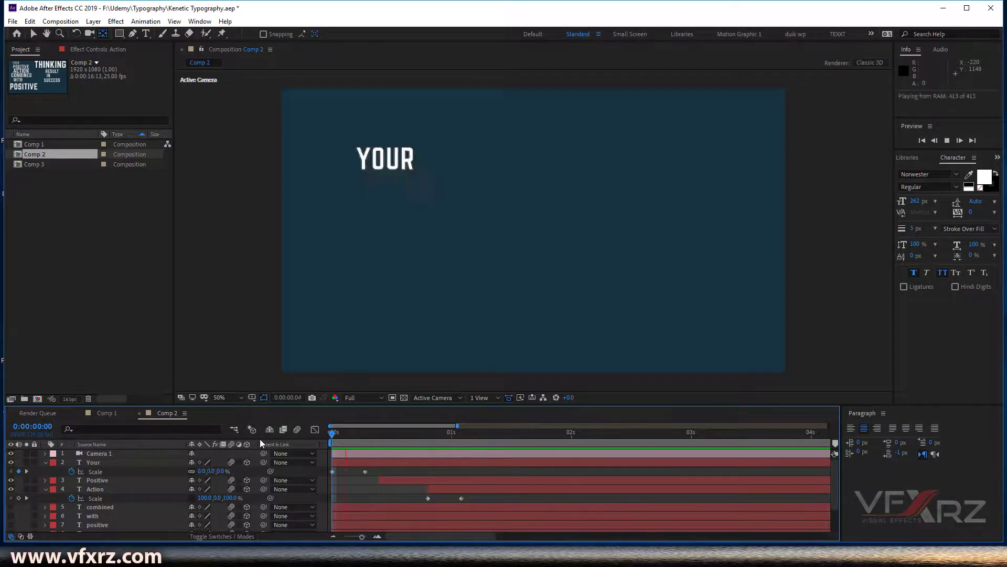
# Preview the three words and add Point of Interest and Position keyframes to Camera 1 at 0:00:00:00
pyautogui.press('space')
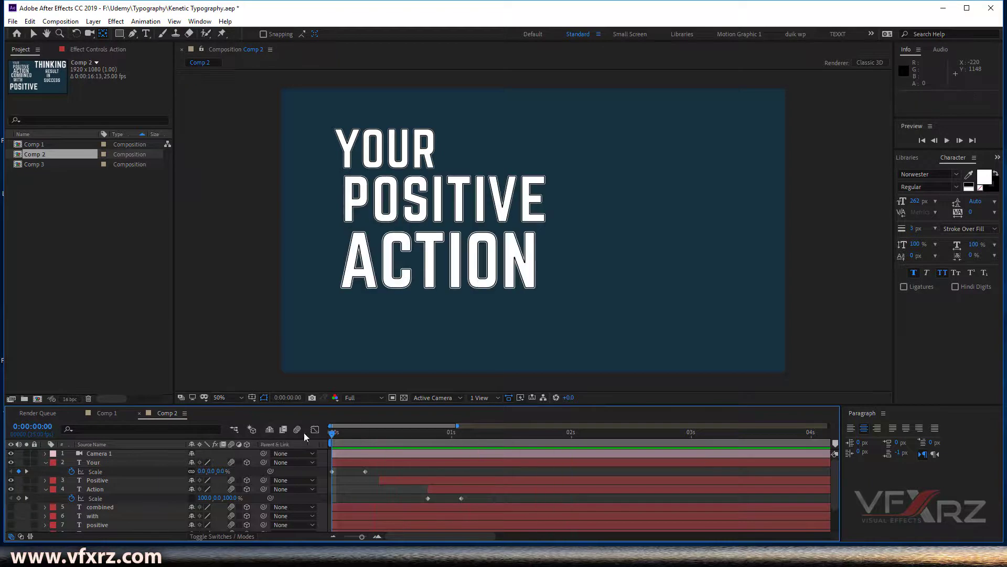
pyautogui.press('space')
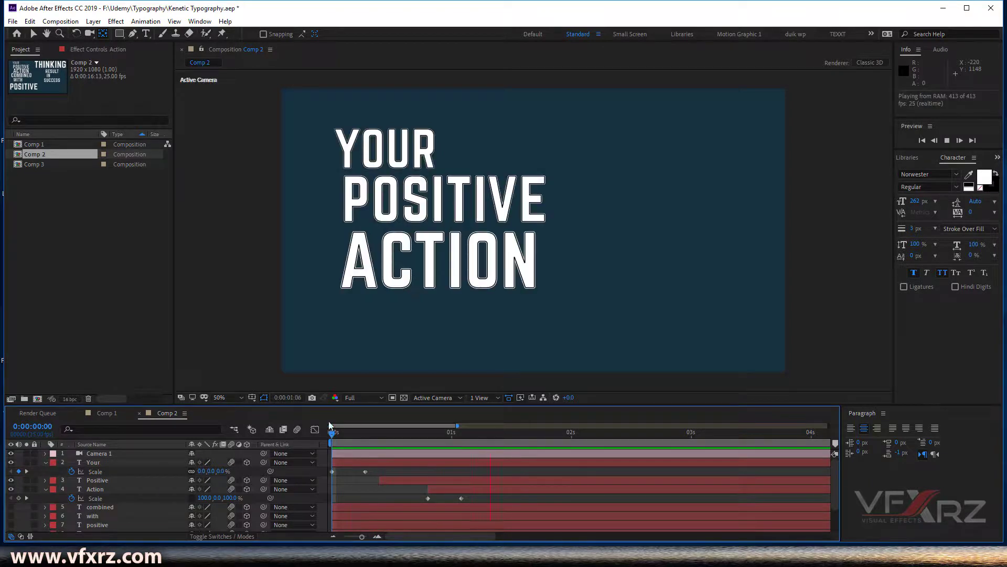
pyautogui.press('space')
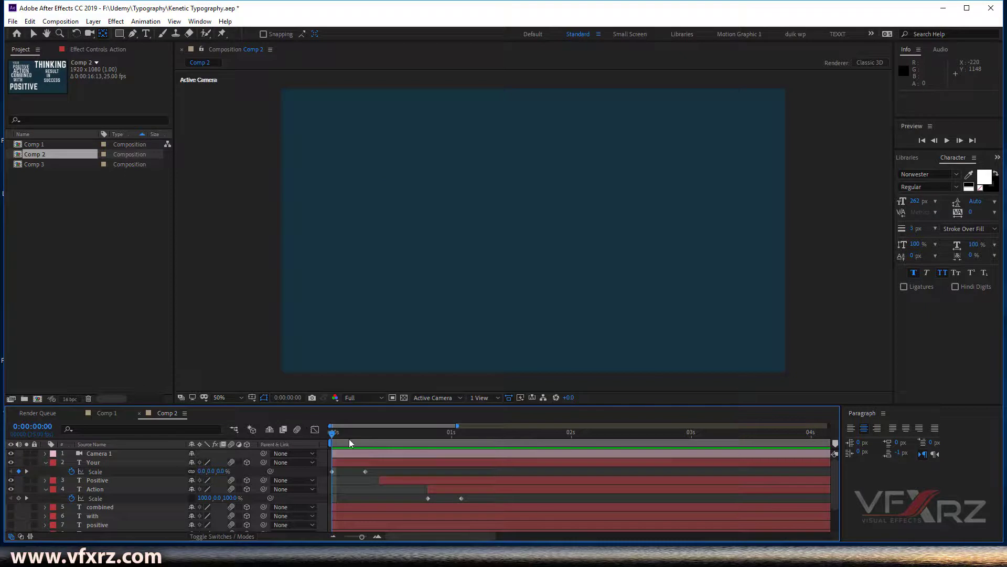
pyautogui.moveTo(334, 436); pyautogui.dragTo(325, 459)
pyautogui.click(45, 453)
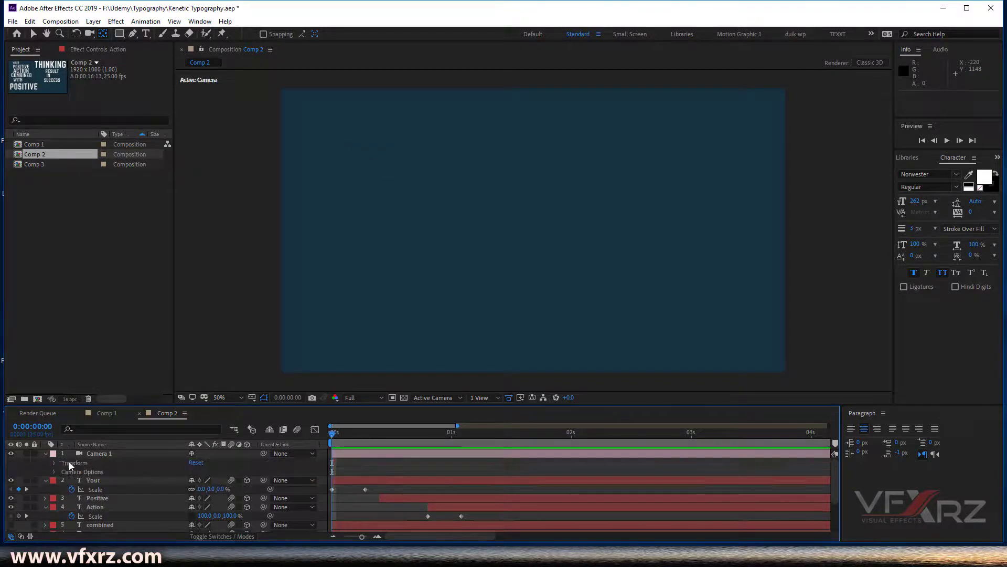
pyautogui.click(54, 462)
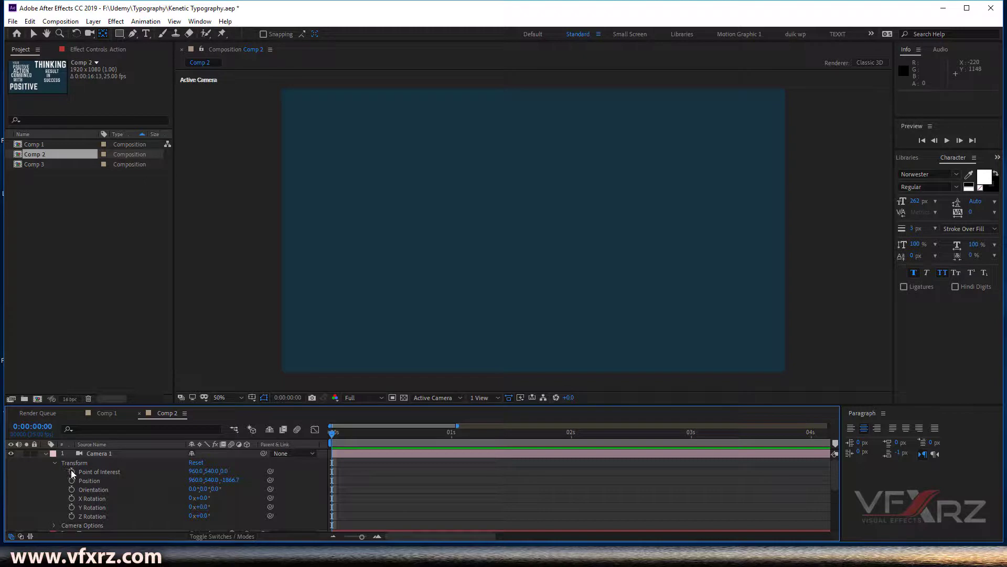
pyautogui.click(72, 471)
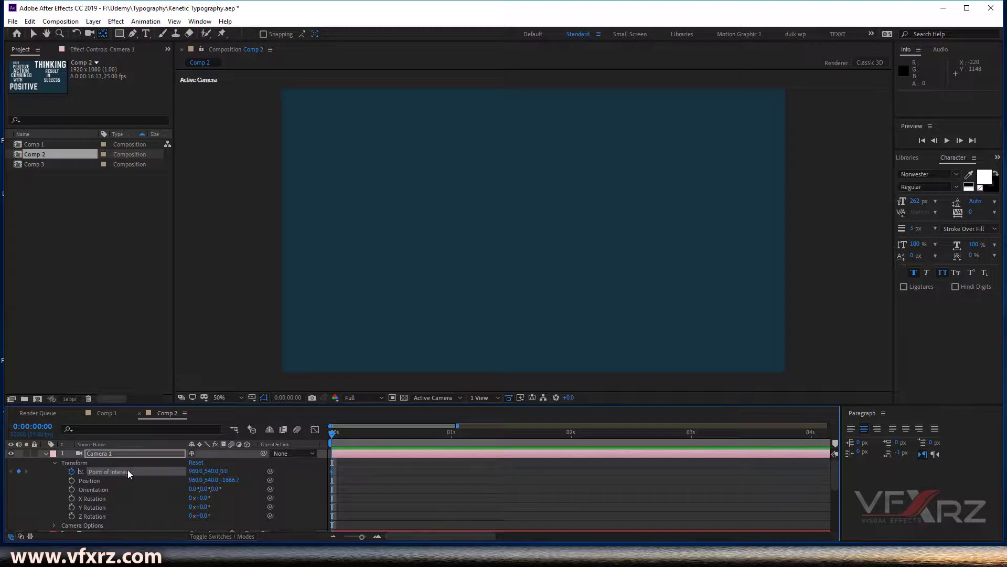
pyautogui.click(71, 480)
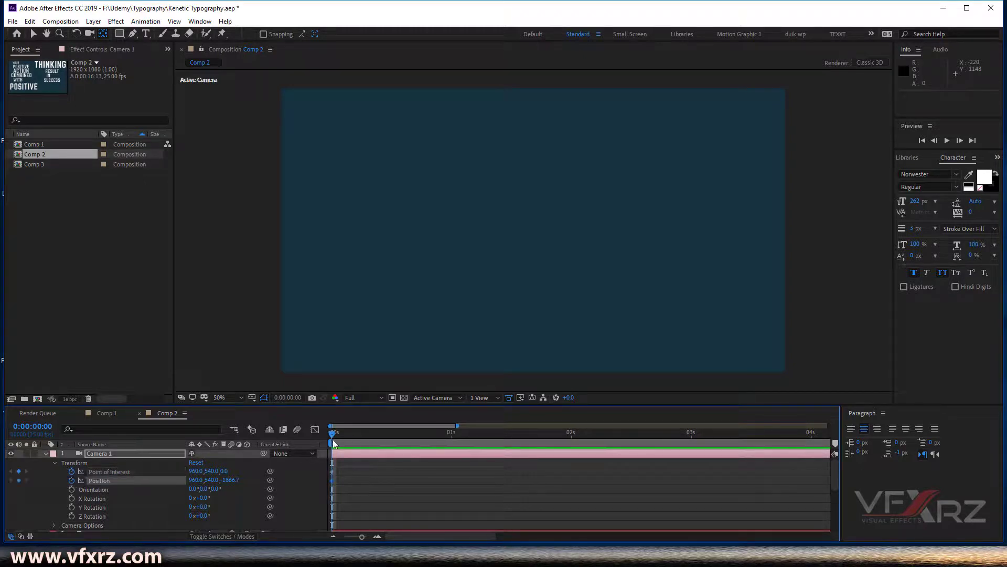
# Push the camera in and frame YOUR at 0:00:00:03, with Camera 1's position at about 541.2, 320.5, -644.3
pyautogui.click(91, 33)
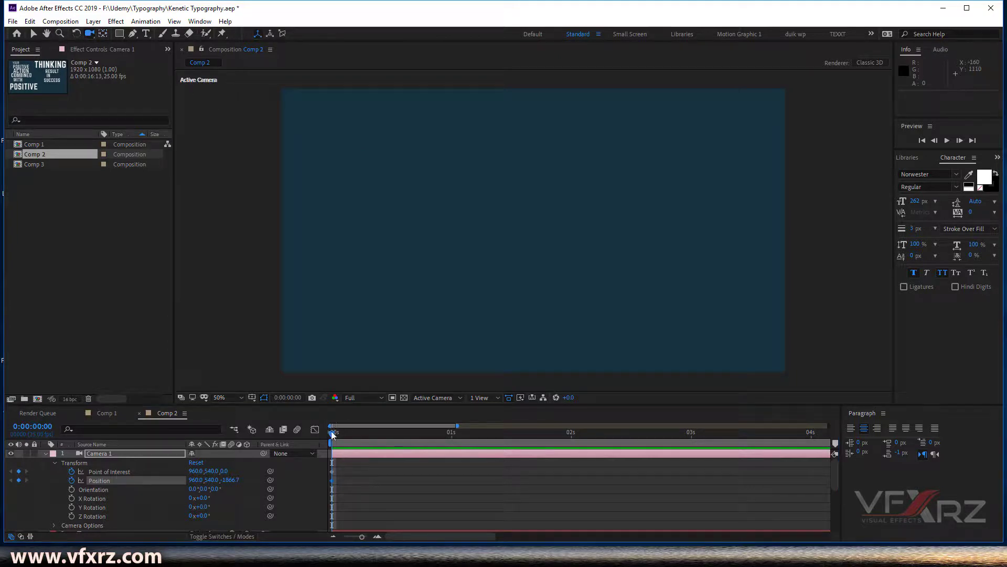
pyautogui.moveTo(340, 436)
pyautogui.mouseDown()
pyautogui.moveTo(356, 433)
pyautogui.moveTo(337, 437)
pyautogui.mouseUp()
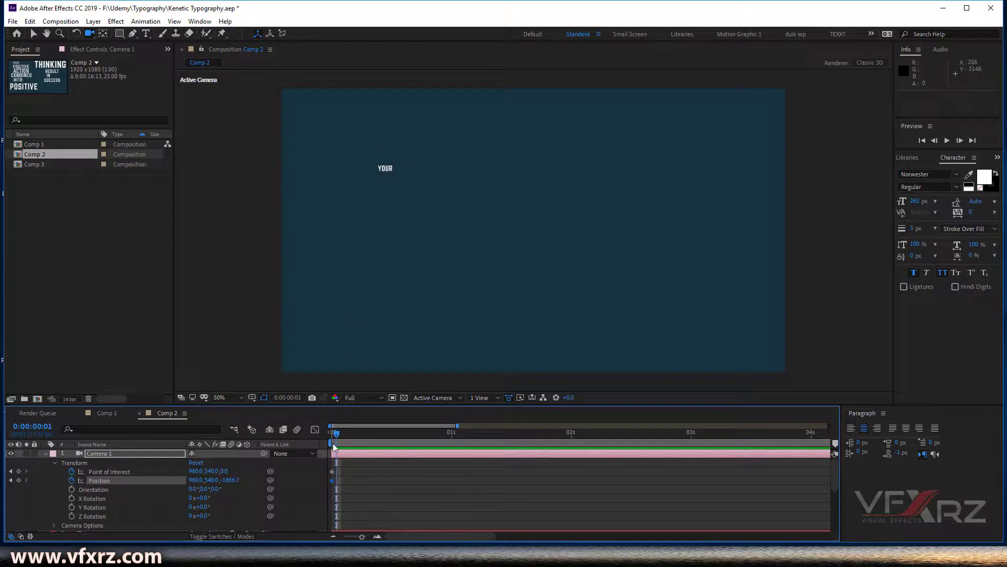
pyautogui.moveTo(341, 432); pyautogui.dragTo(320, 443)
pyautogui.moveTo(377, 166); pyautogui.dragTo(385, 109)
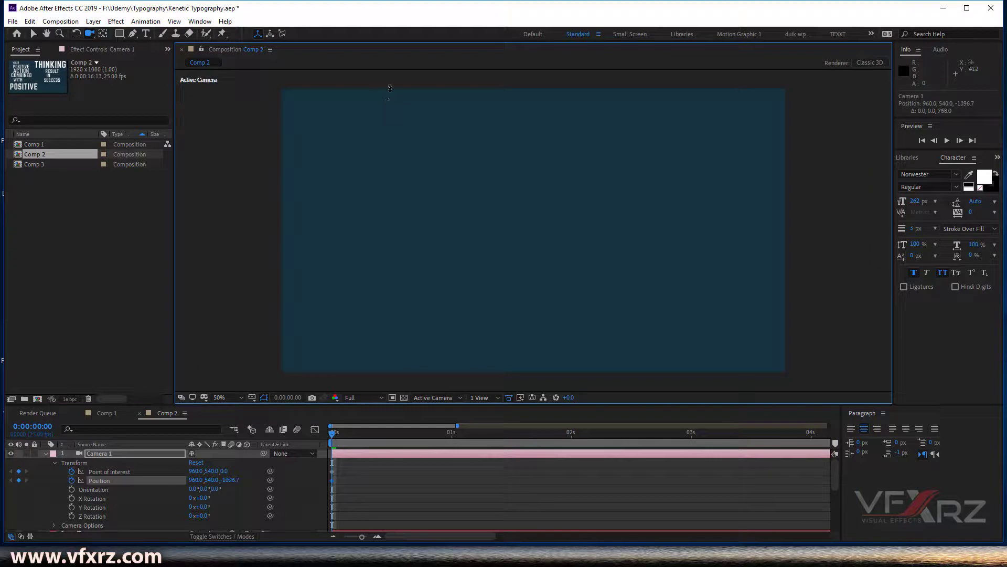
pyautogui.moveTo(333, 434); pyautogui.dragTo(346, 434)
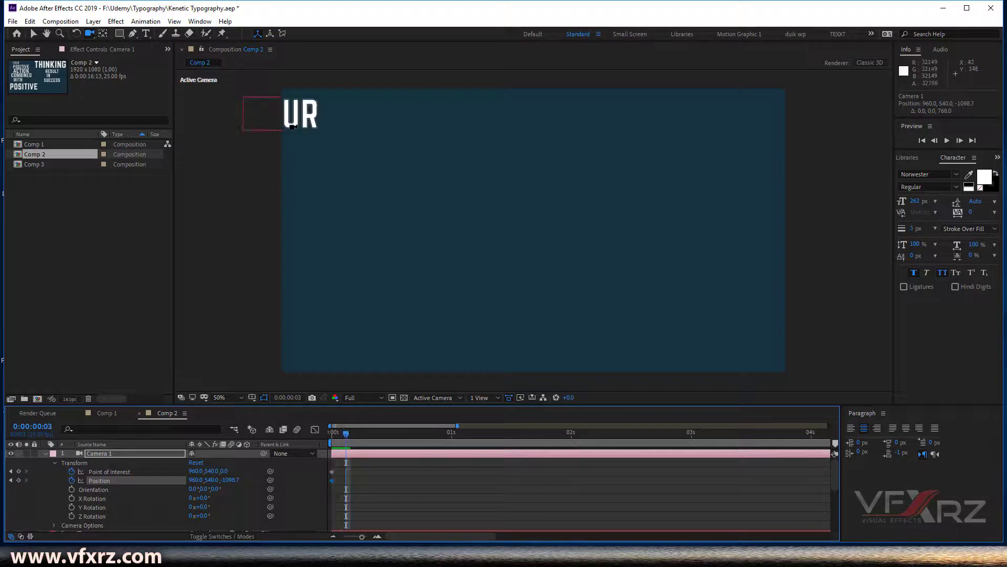
pyautogui.moveTo(292, 127); pyautogui.dragTo(472, 209)
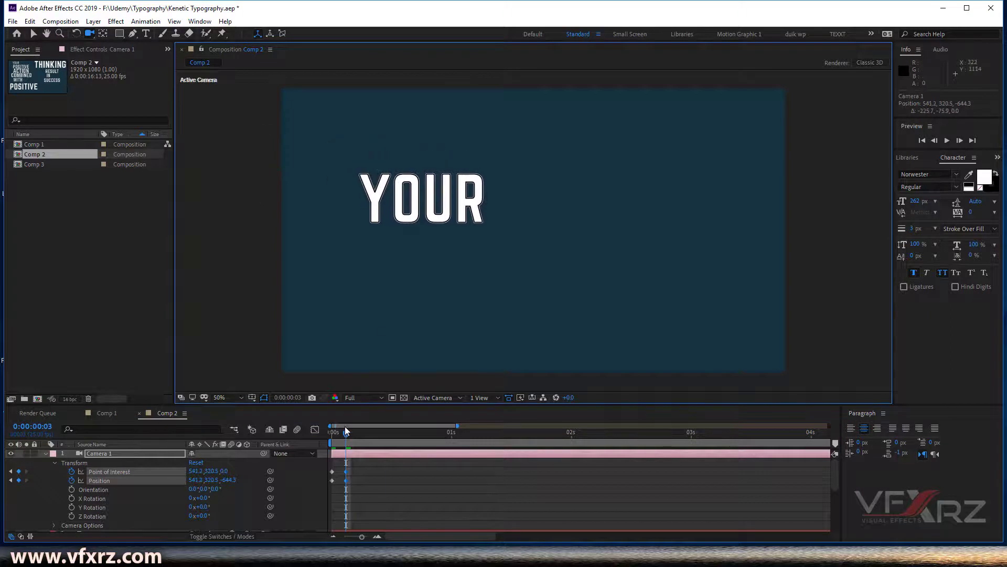
# Replace Camera 1's Point of Interest and Position keyframes at 0:00:00:00 with those from 0:00:00:03
pyautogui.moveTo(347, 438)
pyautogui.mouseDown()
pyautogui.moveTo(320, 443)
pyautogui.moveTo(342, 437)
pyautogui.moveTo(327, 444)
pyautogui.moveTo(346, 444)
pyautogui.moveTo(320, 443)
pyautogui.moveTo(375, 456)
pyautogui.moveTo(343, 463)
pyautogui.moveTo(328, 492)
pyautogui.moveTo(347, 481)
pyautogui.moveTo(331, 484)
pyautogui.mouseUp()
pyautogui.press('Delete')
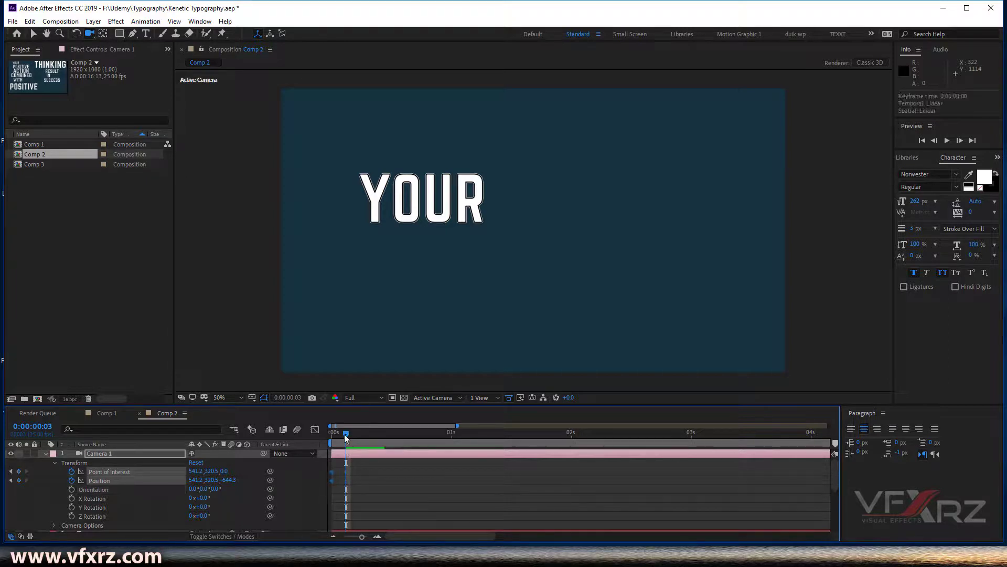
pyautogui.click(330, 438)
# At 0:00:00:06, pan the camera to center YOUR, at about 405.9, 252.8, -644.3, and preview from the start
pyautogui.moveTo(338, 442); pyautogui.dragTo(358, 444)
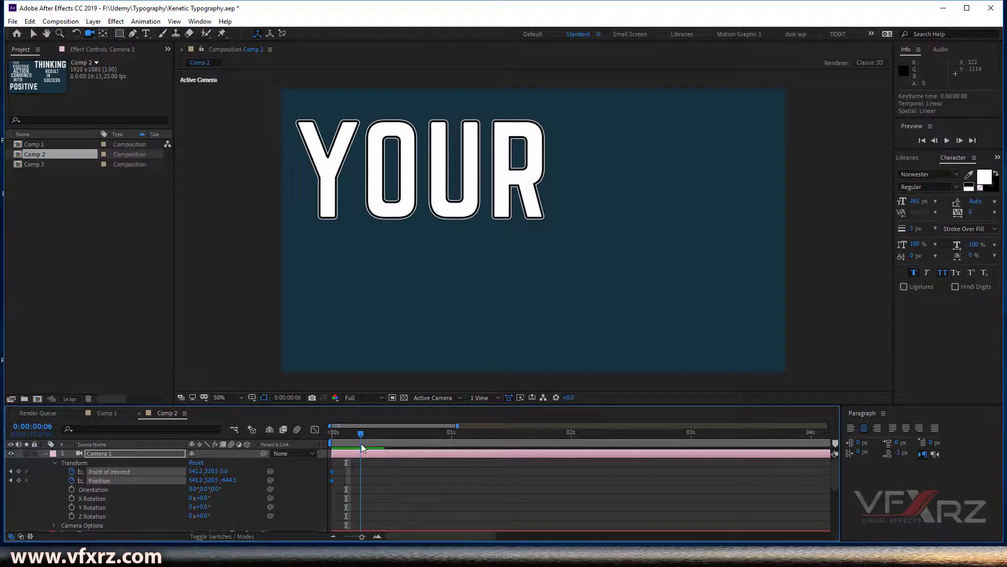
pyautogui.moveTo(414, 164); pyautogui.dragTo(516, 217)
pyautogui.moveTo(361, 434); pyautogui.dragTo(323, 442)
pyautogui.press('space')
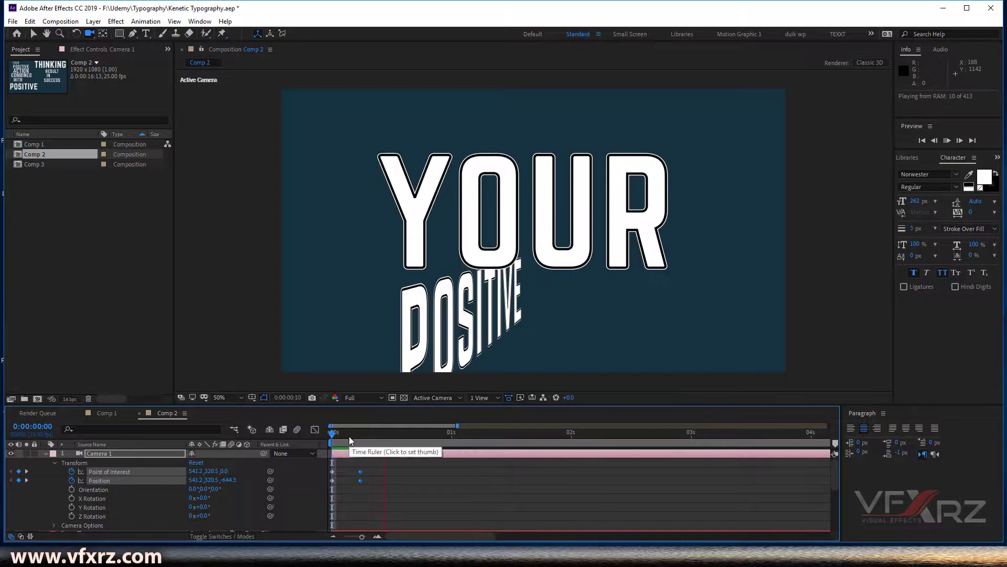
# Add Point of Interest and Position keyframes to Camera 1 at 0:00:00:04
pyautogui.click(365, 437)
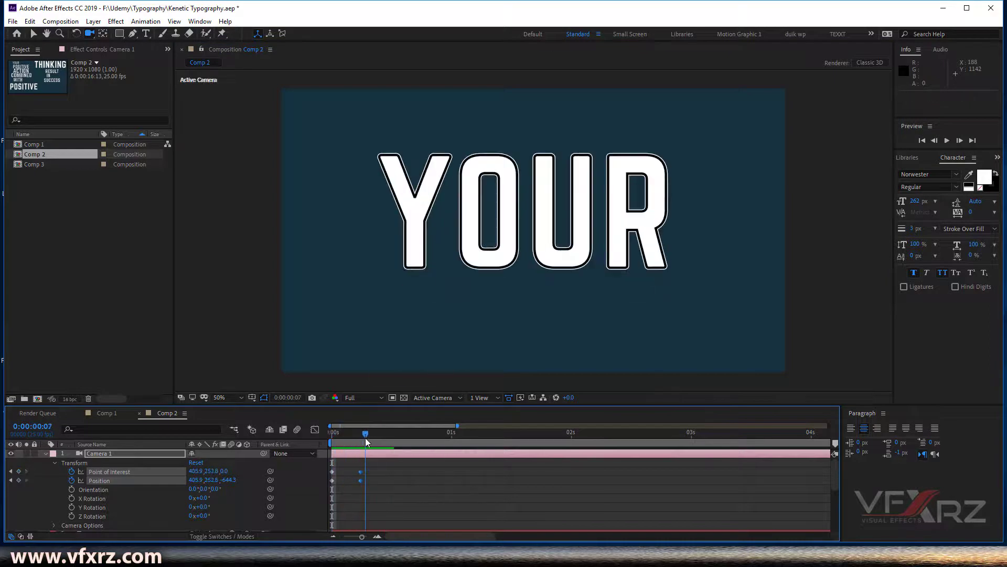
pyautogui.moveTo(365, 437)
pyautogui.mouseDown()
pyautogui.moveTo(333, 443)
pyautogui.moveTo(370, 446)
pyautogui.moveTo(341, 443)
pyautogui.moveTo(350, 442)
pyautogui.mouseUp()
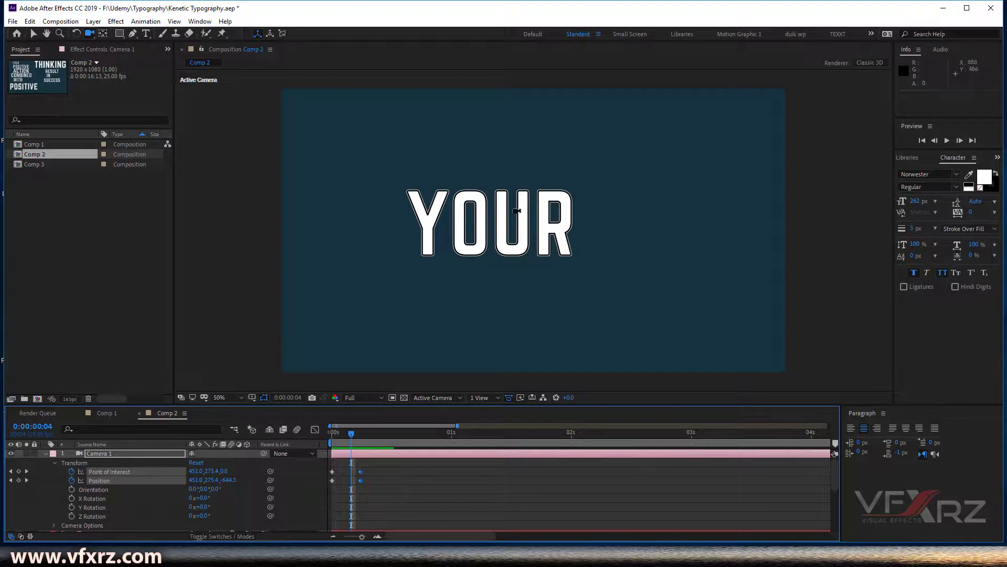
pyautogui.moveTo(355, 439)
pyautogui.mouseDown()
pyautogui.moveTo(363, 436)
pyautogui.moveTo(351, 439)
pyautogui.mouseUp()
pyautogui.click(19, 471)
pyautogui.click(19, 480)
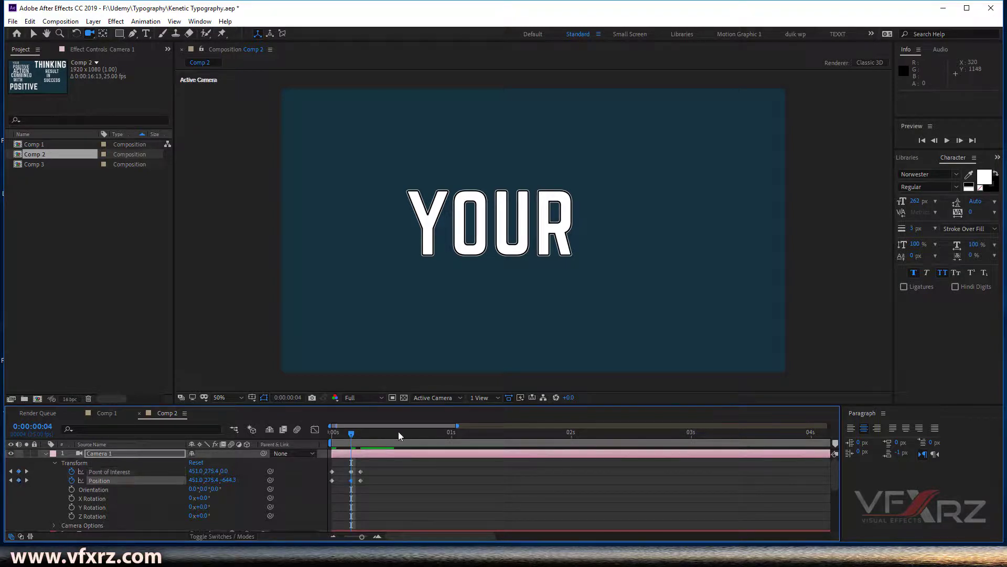
# At the 0:00:00:06 keyframe, pull the camera back to a Z position of about -948 and preview from the start
pyautogui.click(26, 478)
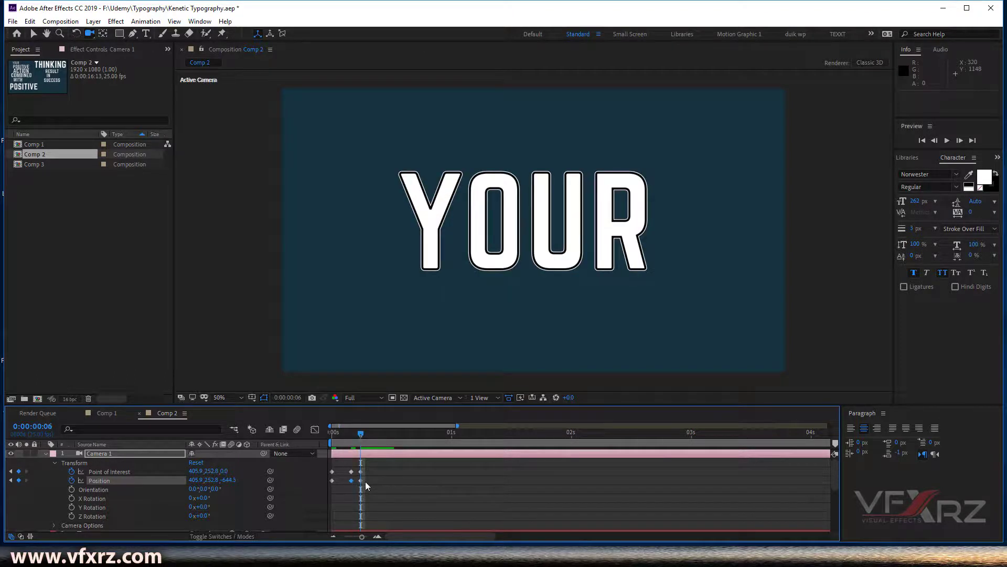
pyautogui.moveTo(538, 221); pyautogui.dragTo(538, 329)
pyautogui.click(332, 444)
pyautogui.press('space')
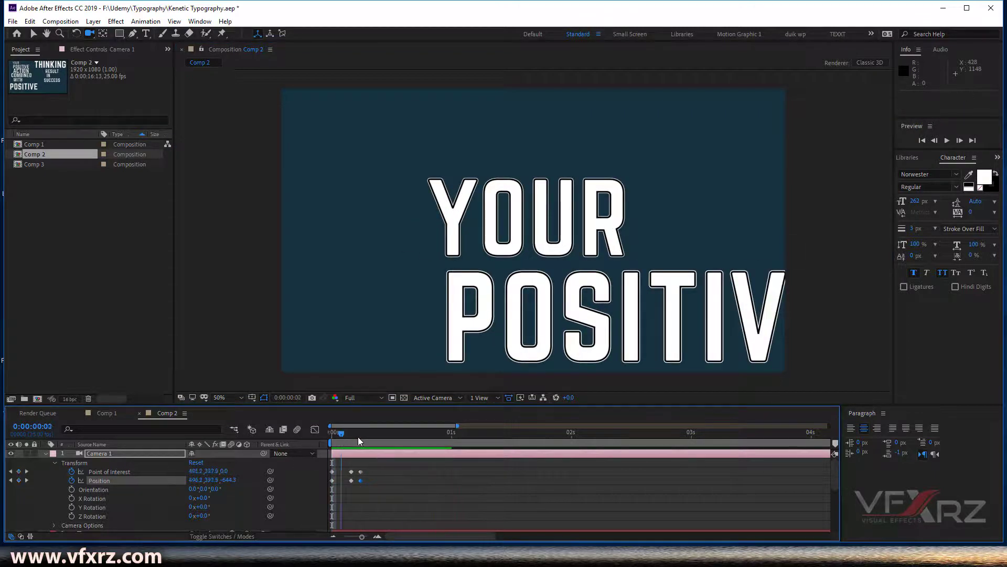
pyautogui.press('space')
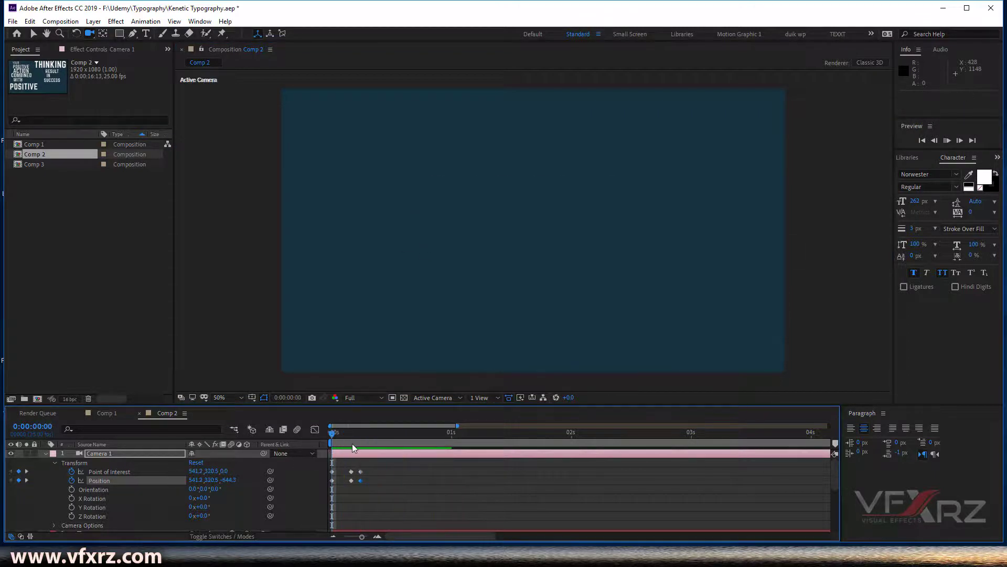
pyautogui.press('space')
pyautogui.press('space')
pyautogui.press('space')
# At 0:00:00:17, pan the camera to frame YOUR and POSITIVE together, at about 639.5, 375.7, -948
pyautogui.click(351, 438)
pyautogui.moveTo(350, 435); pyautogui.dragTo(414, 434)
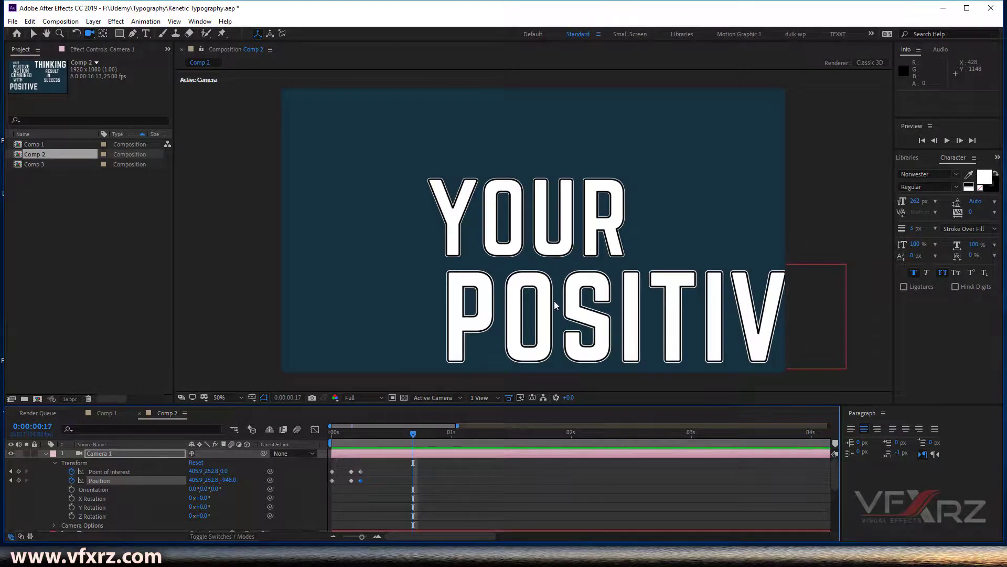
pyautogui.moveTo(523, 287); pyautogui.dragTo(465, 268)
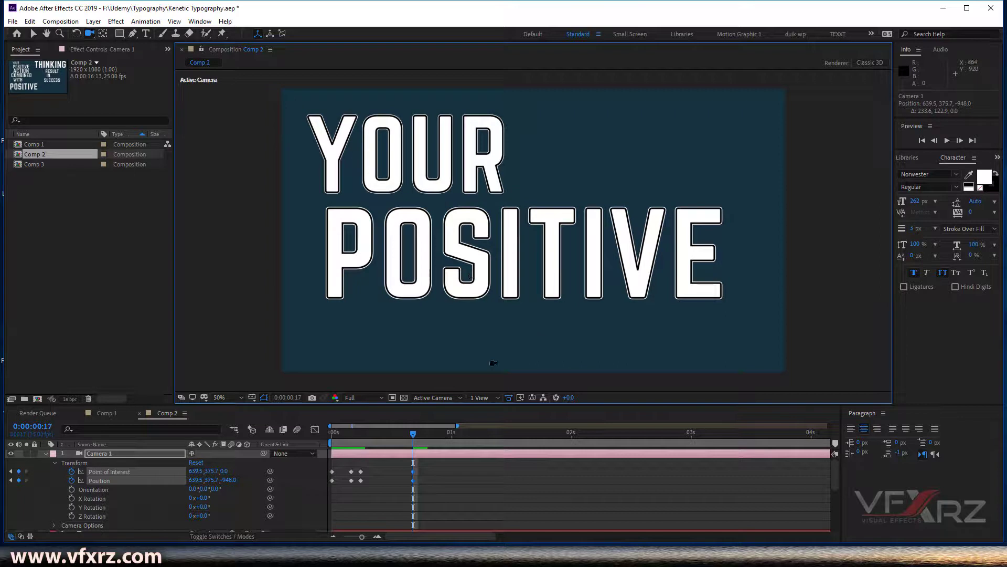
# Delete Camera 1's Point of Interest and Position keyframes at 0:00:00:04
pyautogui.moveTo(391, 439); pyautogui.dragTo(354, 451)
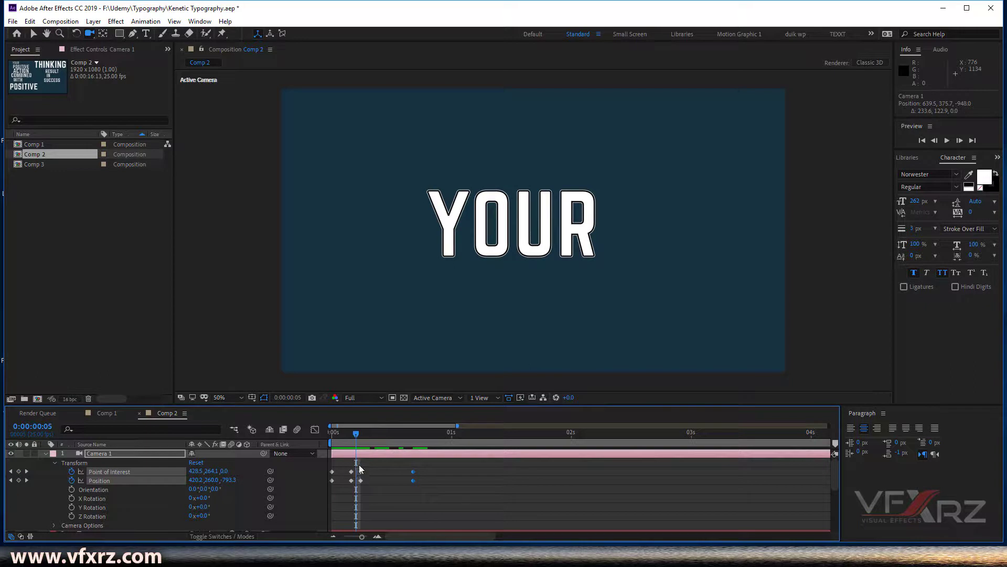
pyautogui.moveTo(345, 466); pyautogui.dragTo(355, 490)
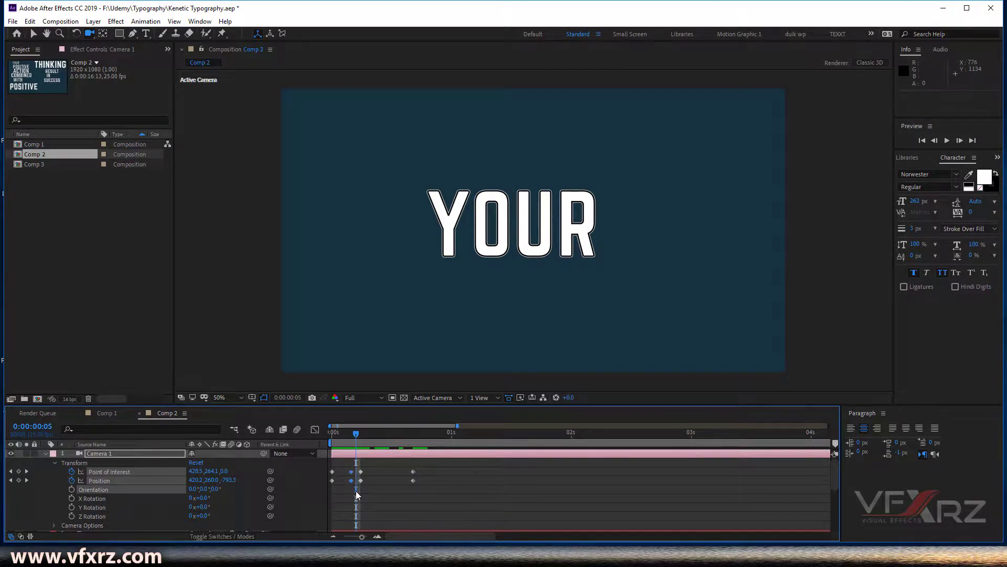
pyautogui.press('Delete')
# Copy Camera 1's keyframes from 0:00:00:06 to 0:00:00:11 to hold the framing, and preview the camera move from the start
pyautogui.moveTo(360, 444); pyautogui.dragTo(385, 443)
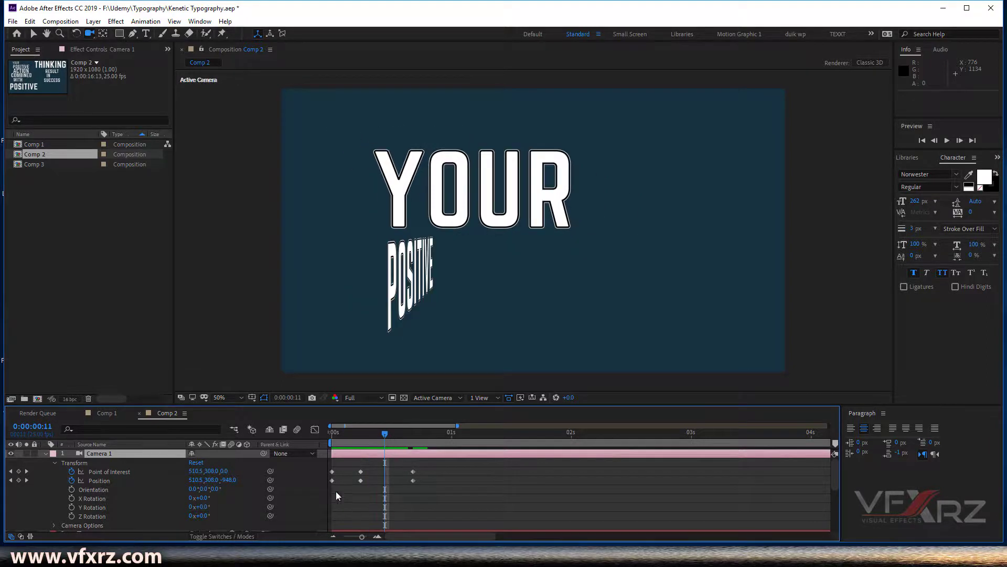
pyautogui.moveTo(365, 467); pyautogui.dragTo(359, 487)
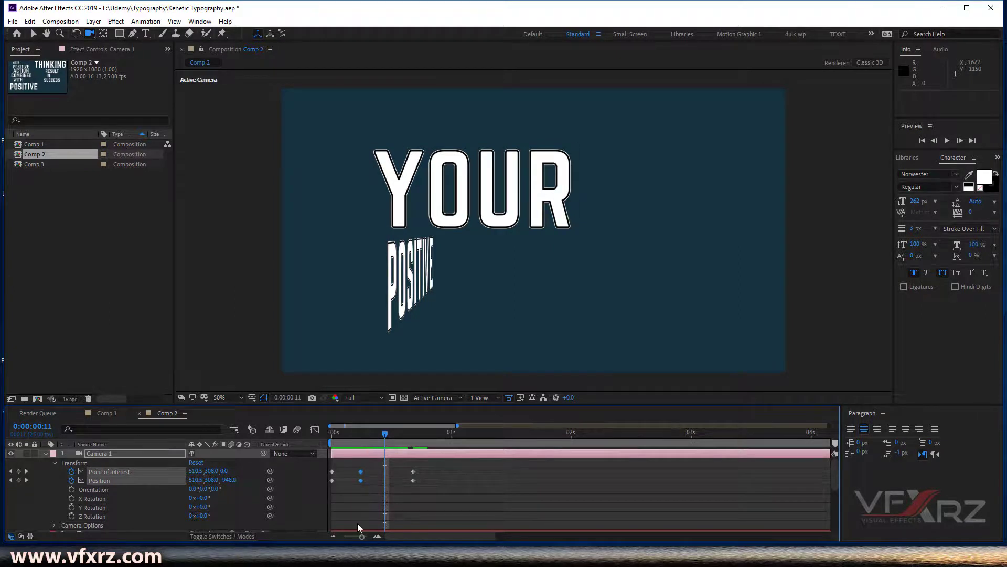
pyautogui.hotkey('ctrl', 'c')
pyautogui.moveTo(388, 438)
pyautogui.mouseDown()
pyautogui.moveTo(401, 442)
pyautogui.moveTo(384, 448)
pyautogui.mouseUp()
pyautogui.hotkey('ctrl', 'v')
pyautogui.moveTo(384, 439); pyautogui.dragTo(402, 488)
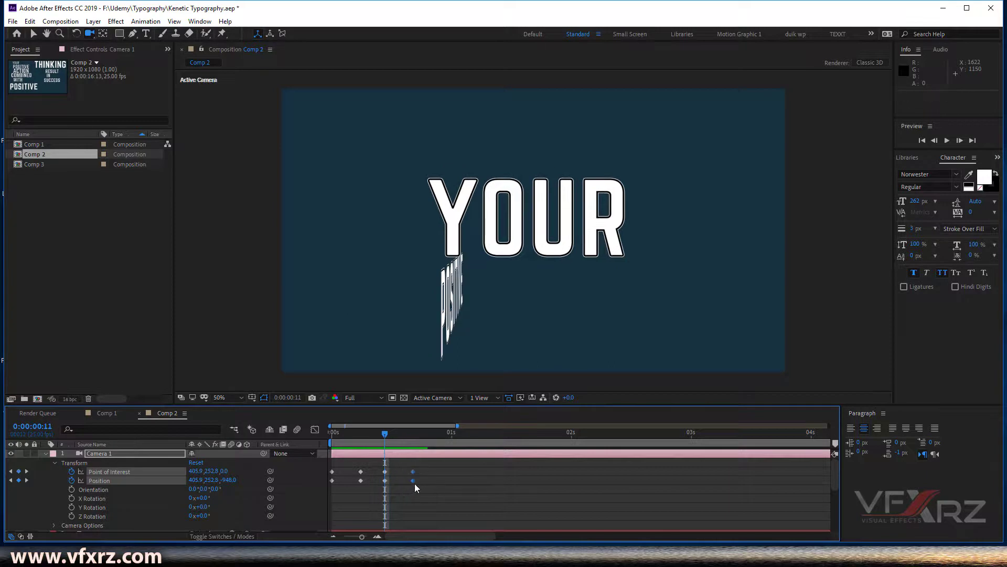
pyautogui.press('space')
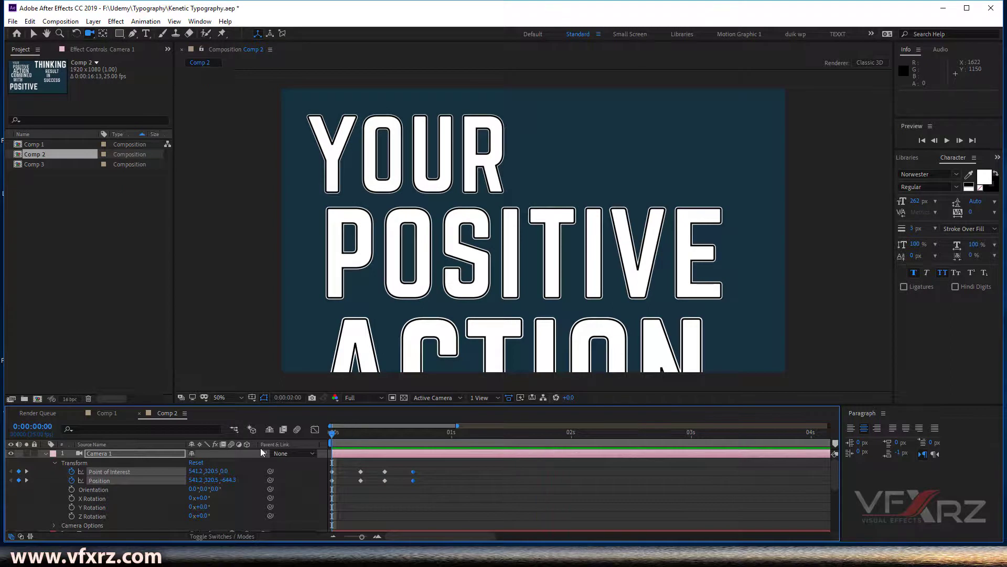
pyautogui.press('space')
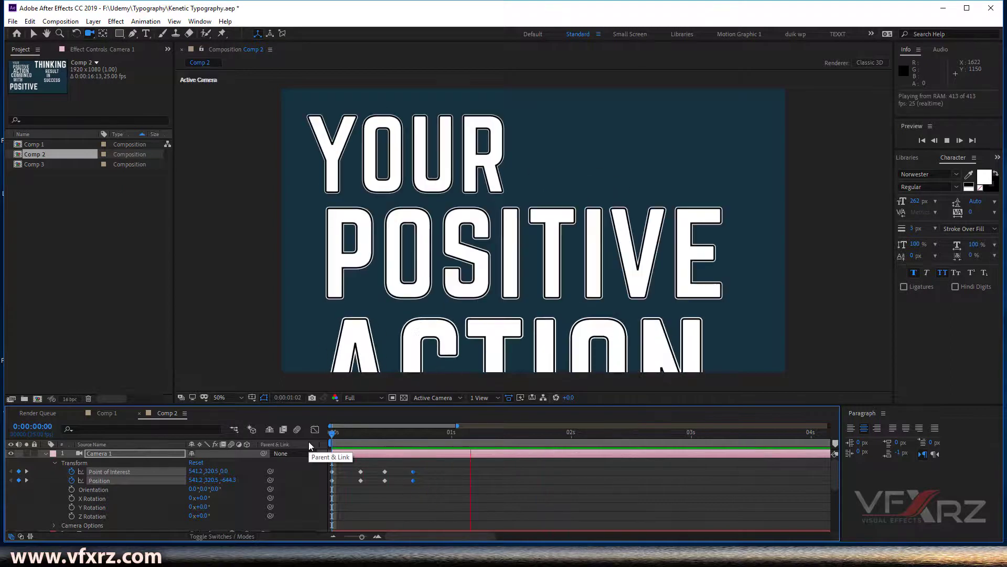
pyautogui.press('space')
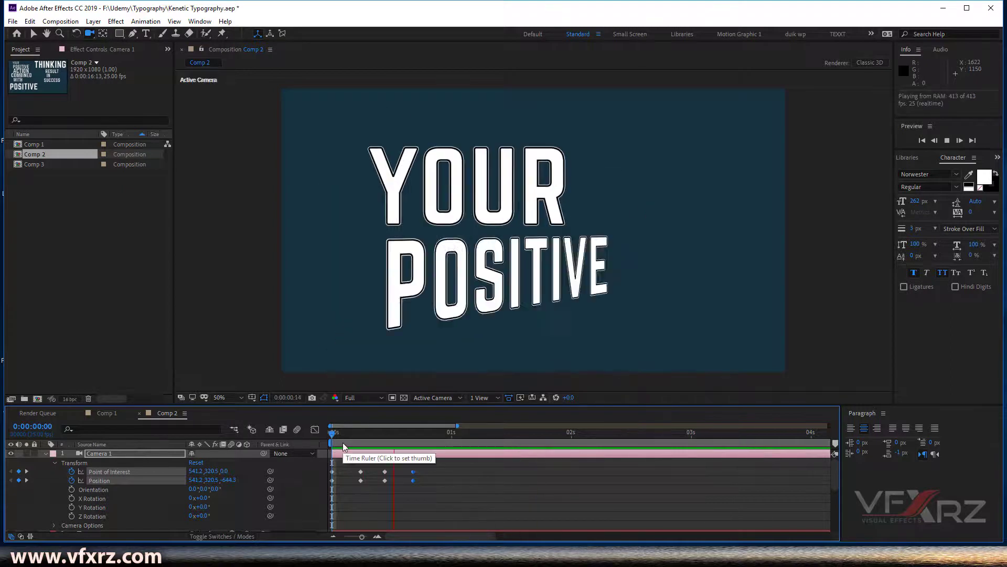
pyautogui.press('space')
pyautogui.press('space')
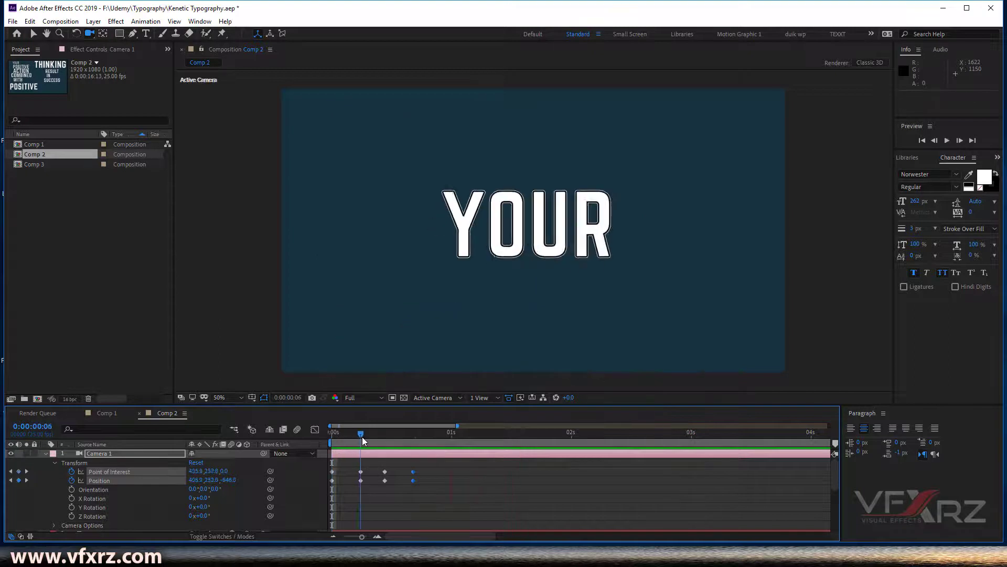
# At 0:00:01:00, pan down and pull the camera back to frame POSITIVE and ACTION, at about 633.4, 622.5, -1116.6
pyautogui.click(413, 434)
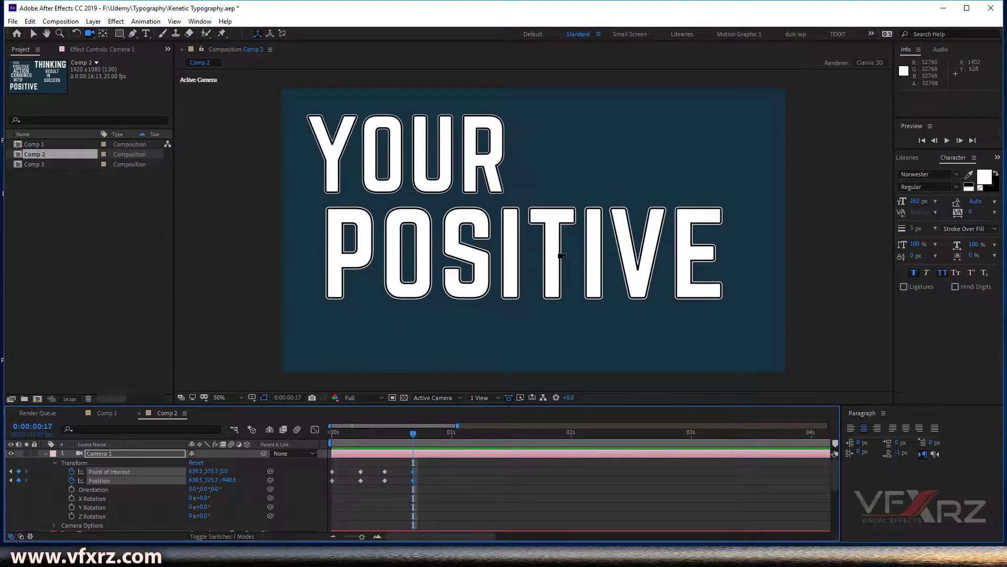
pyautogui.moveTo(412, 436); pyautogui.dragTo(450, 438)
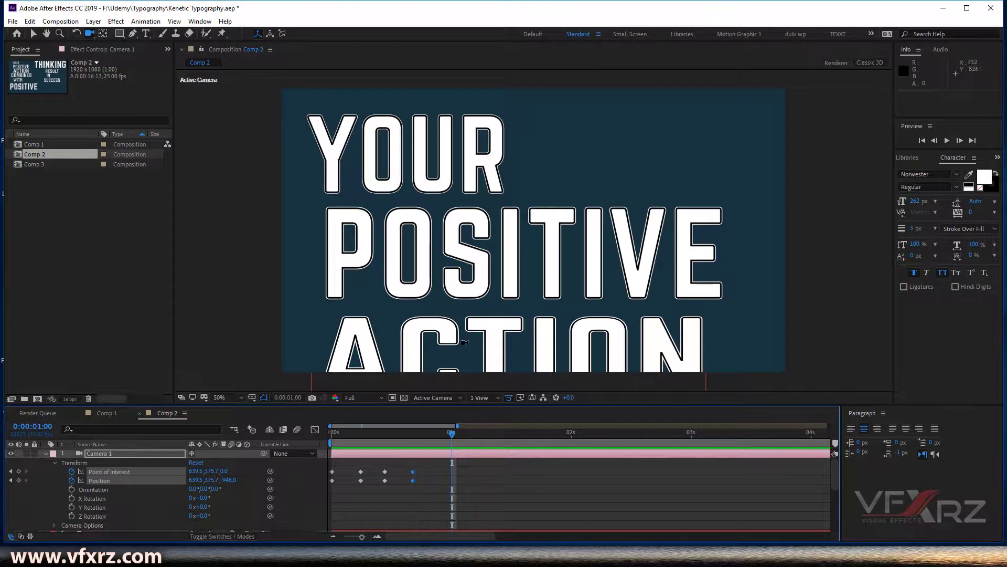
pyautogui.moveTo(446, 325); pyautogui.dragTo(471, 264)
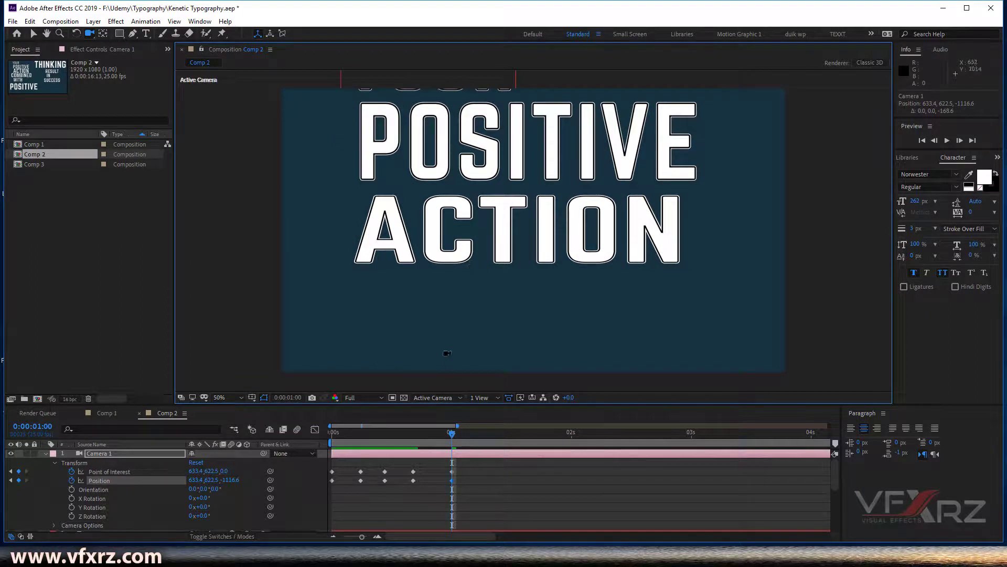
# Preview Camera 1's move from the start and check the framing around 0:00:00:18
pyautogui.moveTo(455, 432); pyautogui.dragTo(304, 465)
pyautogui.press('space')
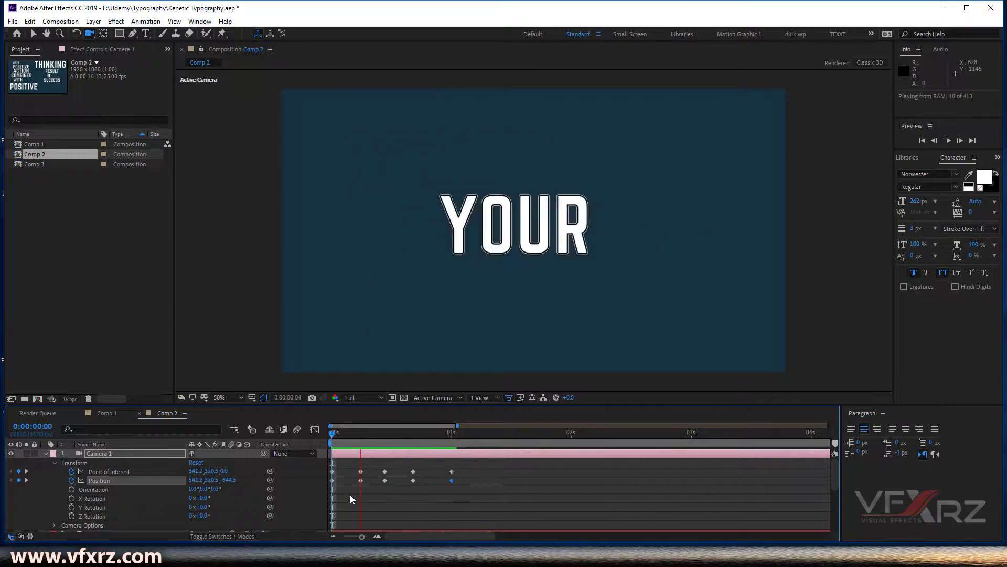
pyautogui.moveTo(380, 428); pyautogui.dragTo(418, 431)
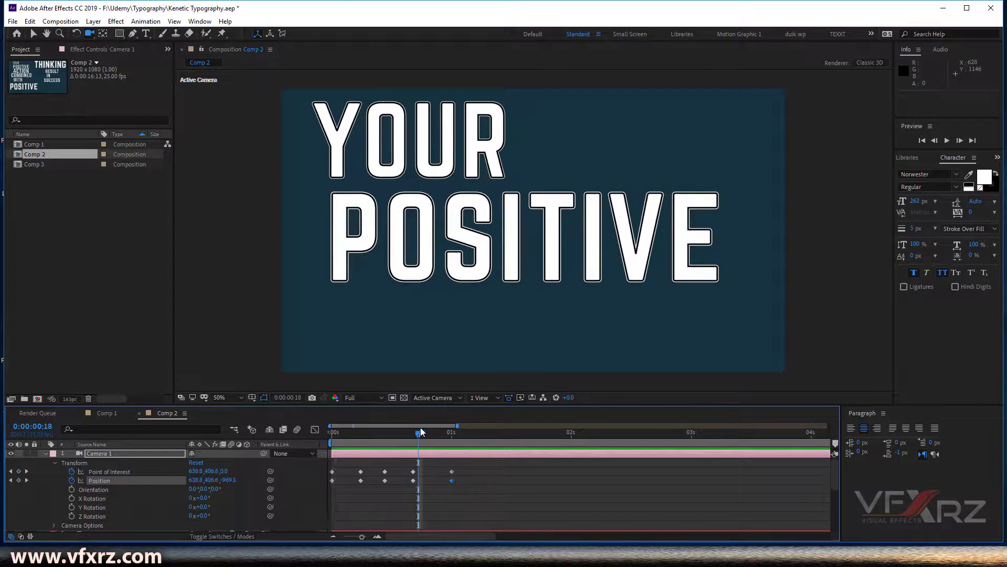
# Copy Camera 1's Point of Interest and Position keyframes from 0:00:00:17 to 0:00:00:22, and preview from the start
pyautogui.moveTo(420, 432); pyautogui.dragTo(436, 432)
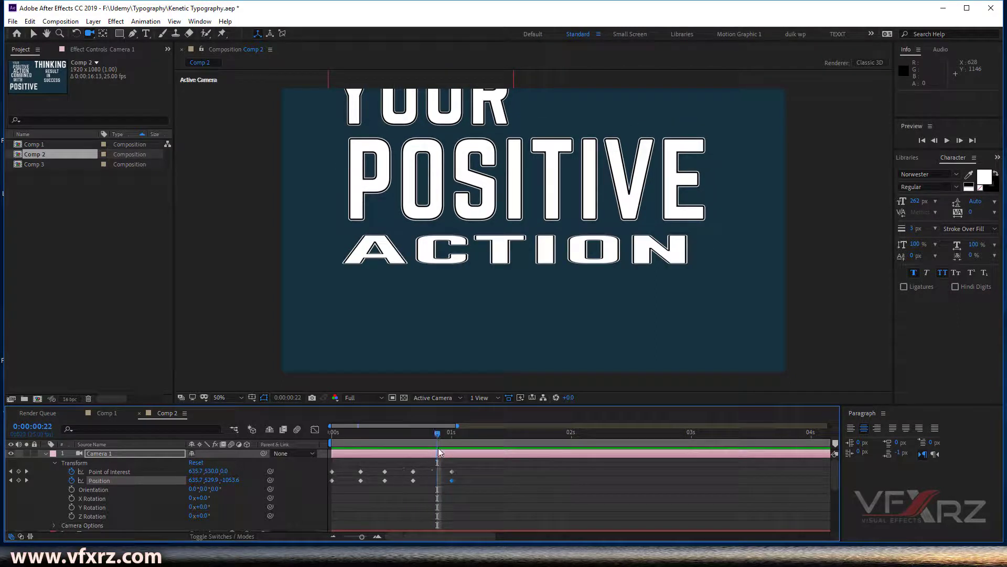
pyautogui.moveTo(419, 466); pyautogui.dragTo(413, 486)
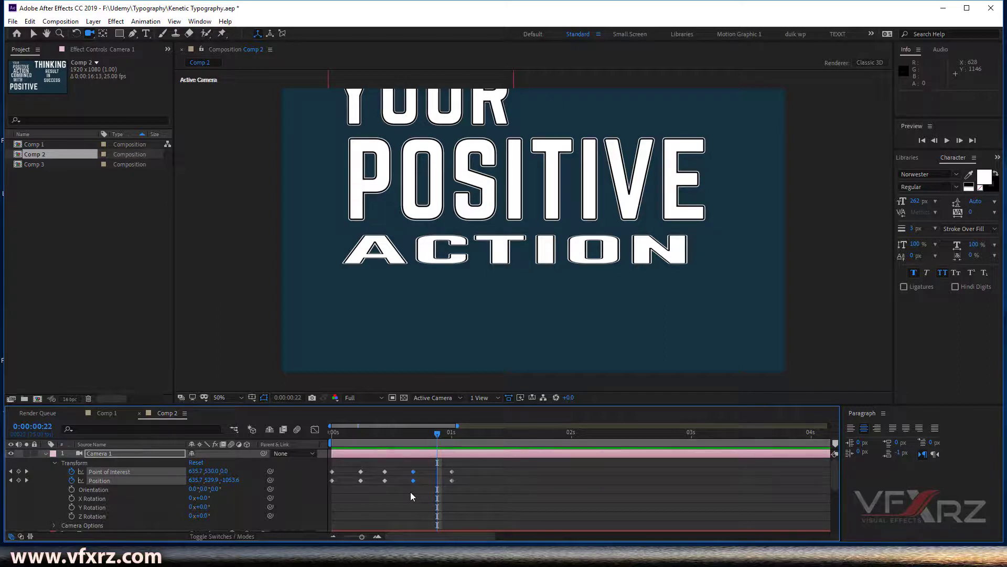
pyautogui.hotkey('ctrl', 'c')
pyautogui.hotkey('ctrl', 'v')
pyautogui.press('pageup')
pyautogui.press('pageup')
pyautogui.press('pageup')
pyautogui.press('space')
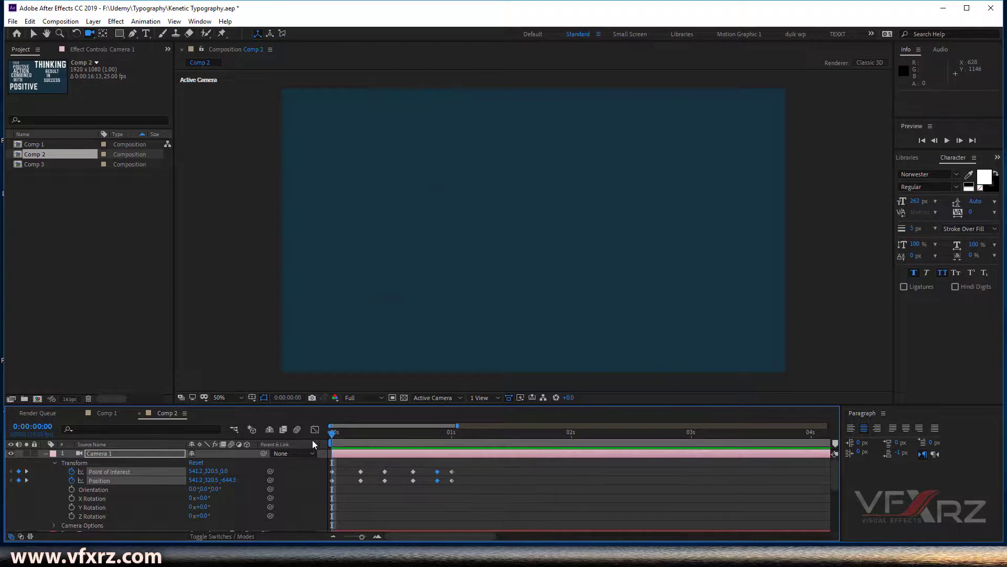
pyautogui.press('space')
pyautogui.press('space')
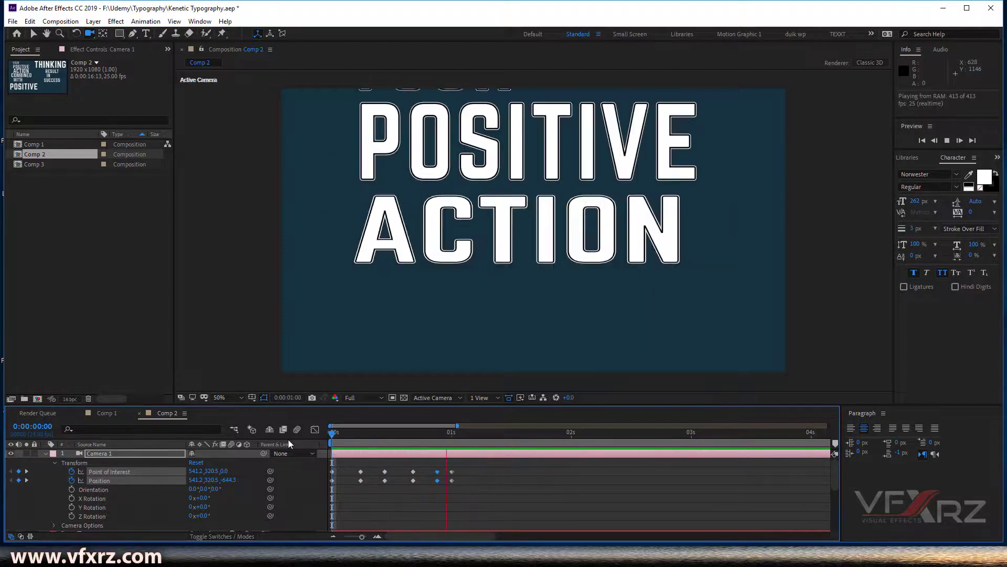
# At 0:00:00:17, move the camera closer to YOUR and POSITIVE, at about 612, 379.1, -801.8, and preview the move
pyautogui.moveTo(335, 430); pyautogui.dragTo(415, 432)
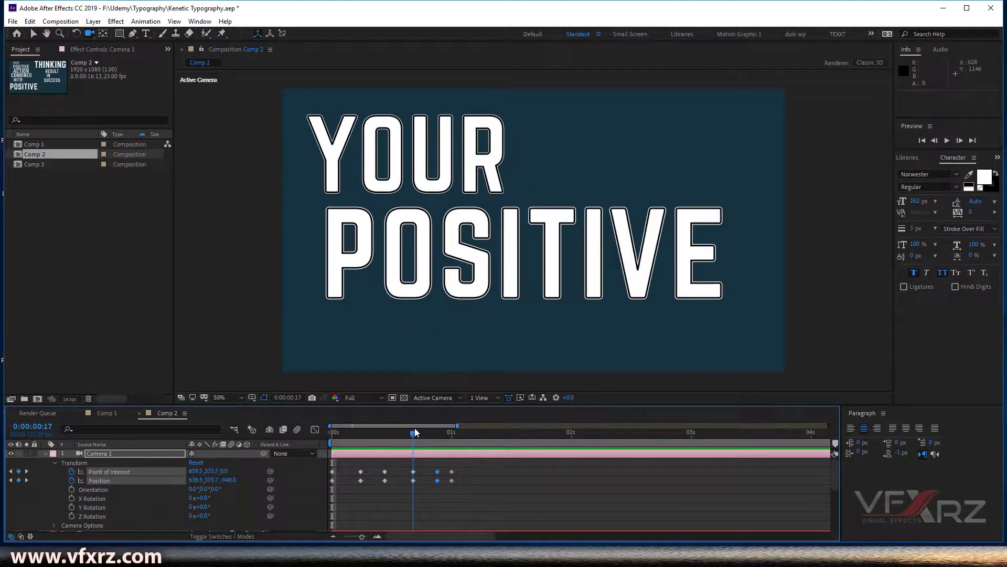
pyautogui.moveTo(502, 283); pyautogui.dragTo(508, 244)
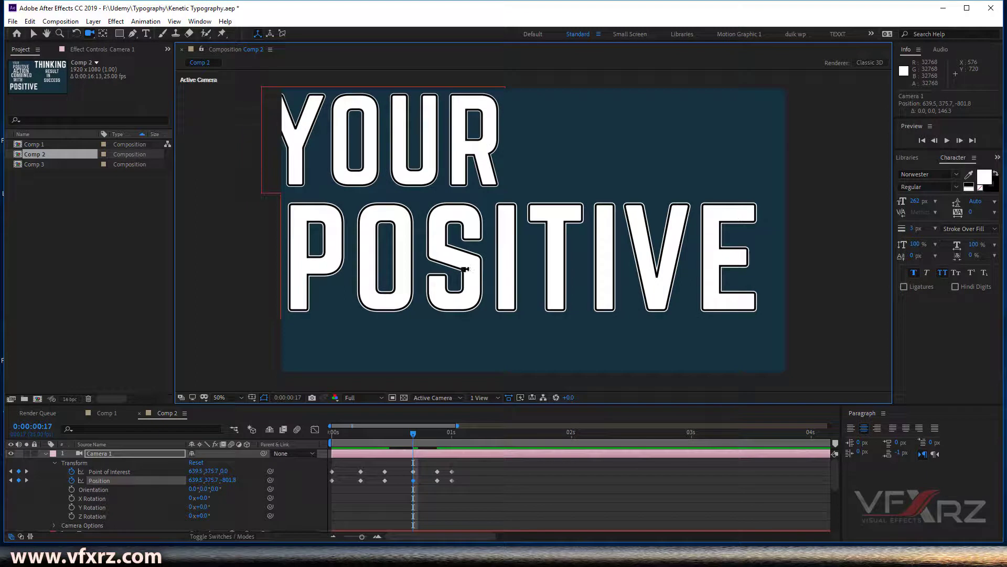
pyautogui.press('c')
pyautogui.moveTo(466, 269); pyautogui.dragTo(472, 265)
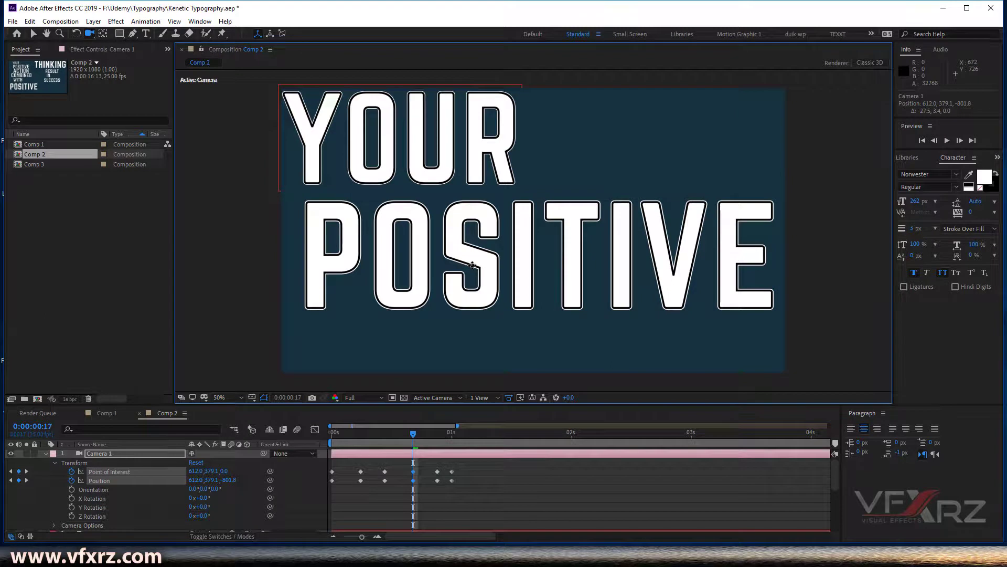
pyautogui.moveTo(421, 432); pyautogui.dragTo(456, 433)
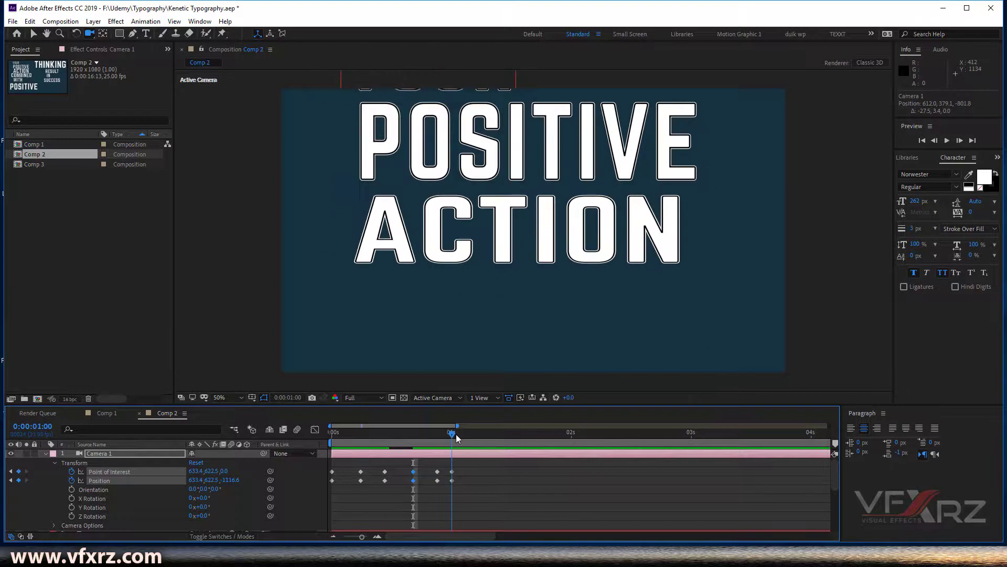
pyautogui.press('space')
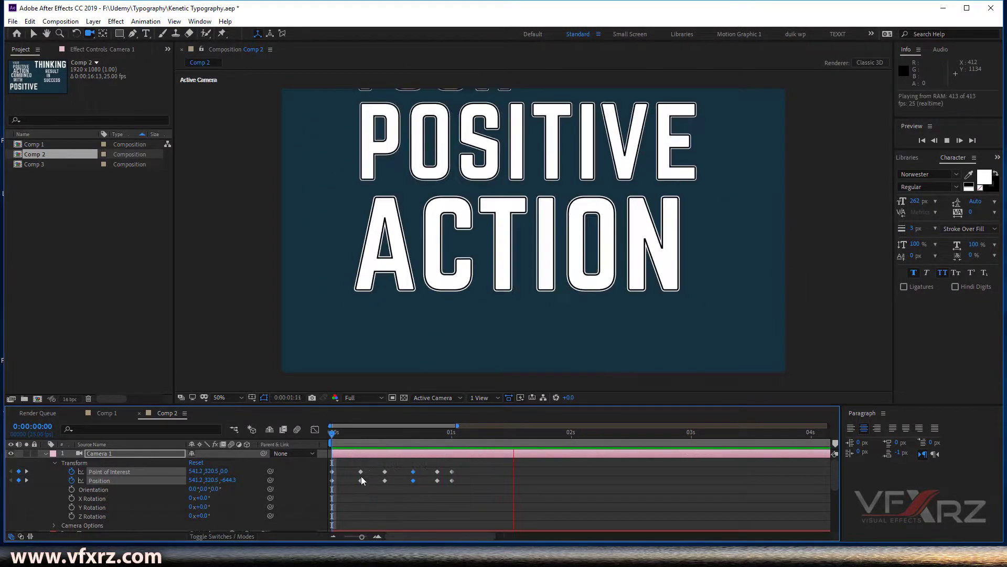
# Replace Camera 1's keyframes at 0:00:00:22 with copies of the 0:00:00:17 ones to hold the closer framing, and preview the result
pyautogui.moveTo(390, 431); pyautogui.dragTo(422, 439)
pyautogui.press('j')
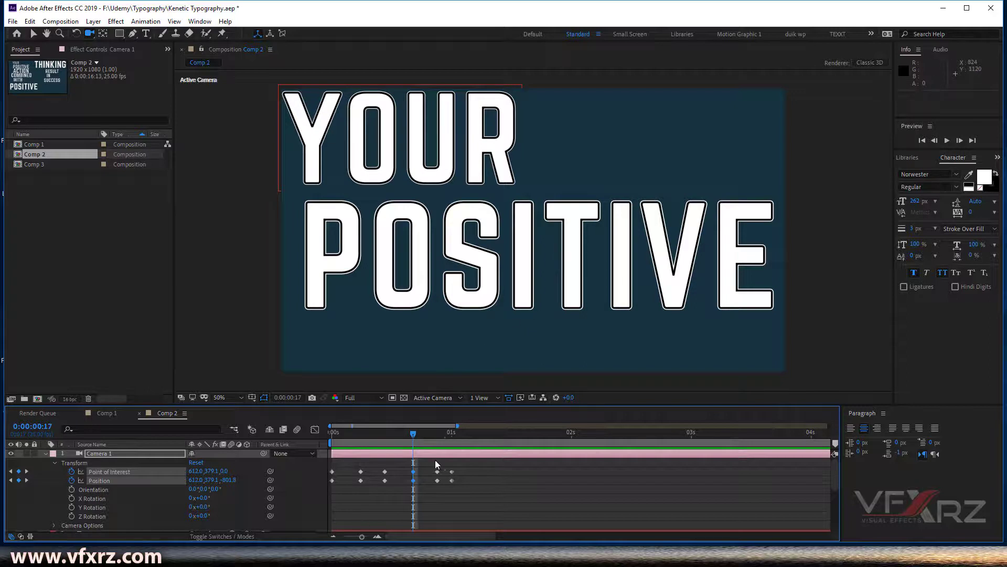
pyautogui.moveTo(441, 464); pyautogui.dragTo(413, 490)
pyautogui.hotkey('ctrl', 'c')
pyautogui.moveTo(422, 436); pyautogui.dragTo(437, 439)
pyautogui.hotkey('ctrl', 'v')
pyautogui.press('space')
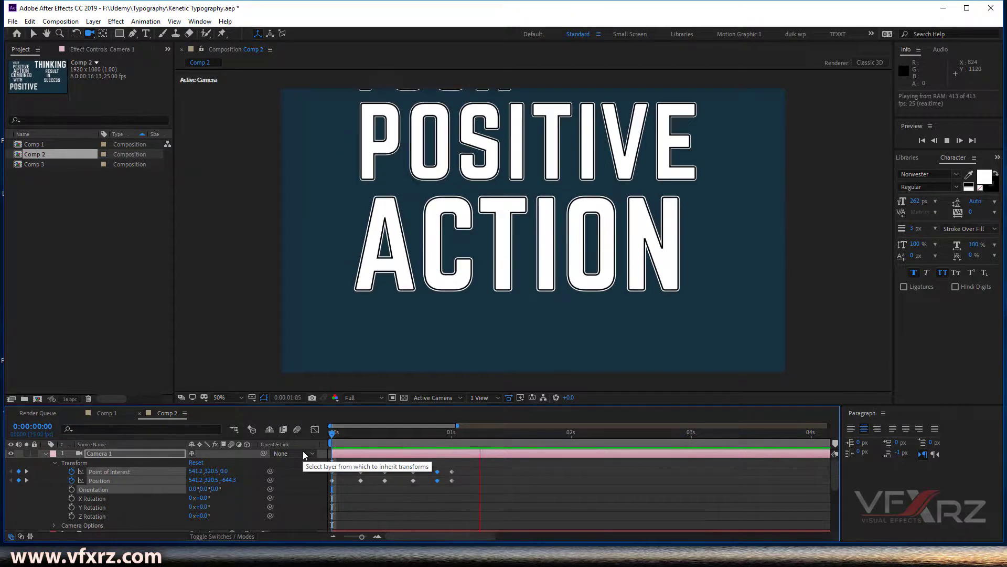
pyautogui.press('space')
pyautogui.press('space')
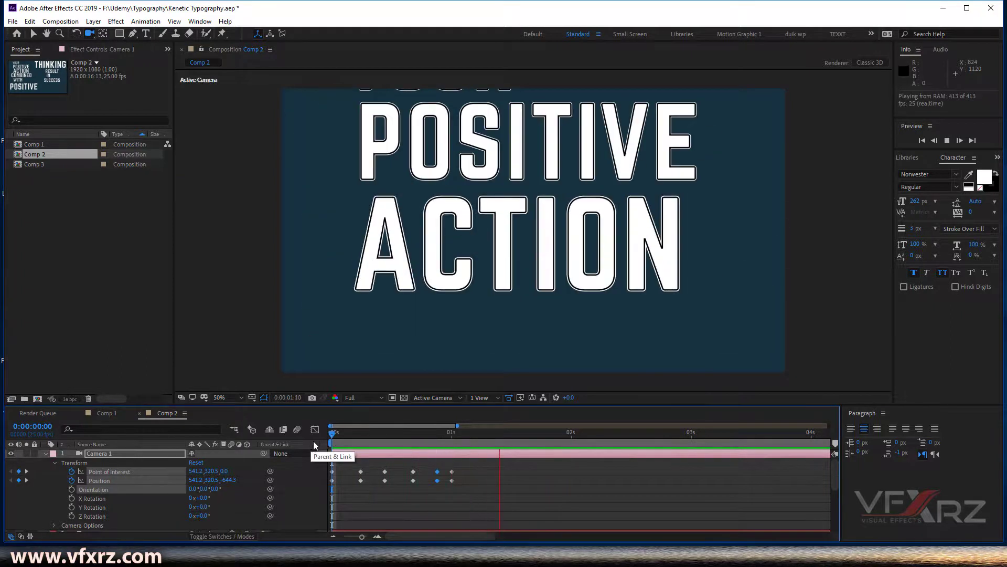
# Review the camera animation from the start through the ACTION word, playing and scrubbing it, and return to 0:00:00:00
pyautogui.click(351, 433)
pyautogui.click(356, 439)
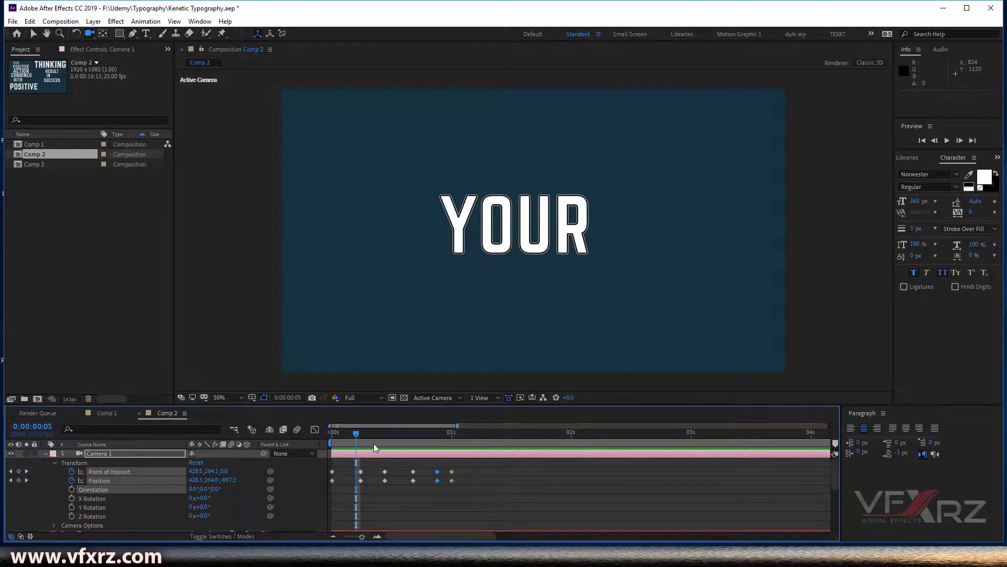
pyautogui.moveTo(373, 442); pyautogui.dragTo(320, 443)
pyautogui.moveTo(355, 490); pyautogui.dragTo(482, 480)
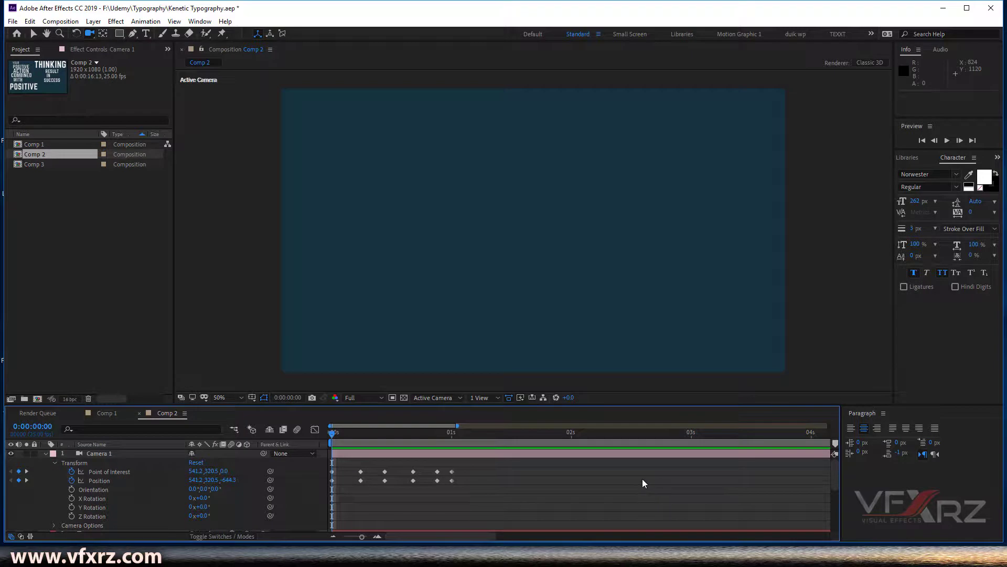
pyautogui.press('space')
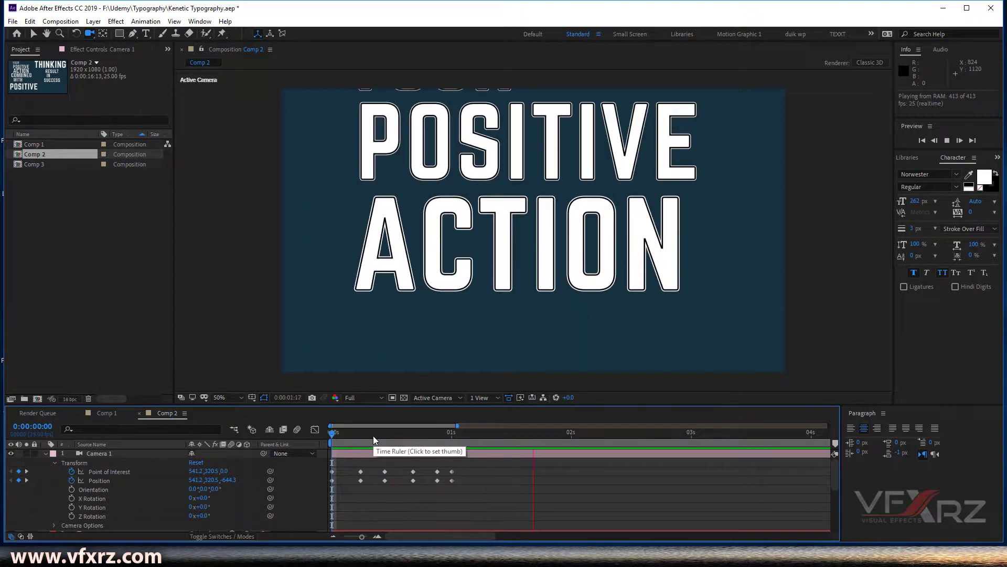
pyautogui.moveTo(334, 435); pyautogui.dragTo(460, 442)
pyautogui.press('Home')
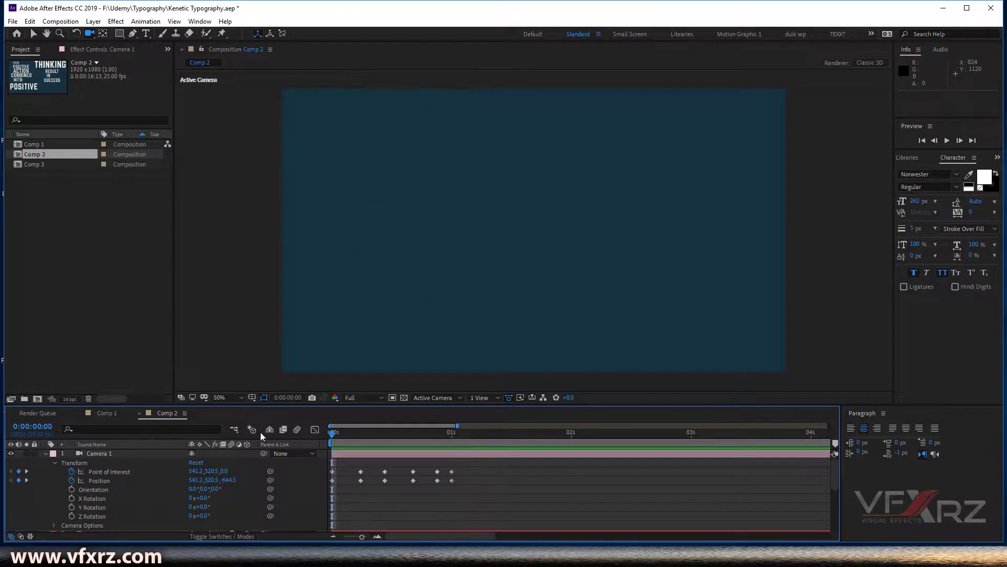
# Enable motion blur for Comp 2 and collapse the Camera 1, Your and Action layer properties
pyautogui.click(297, 429)
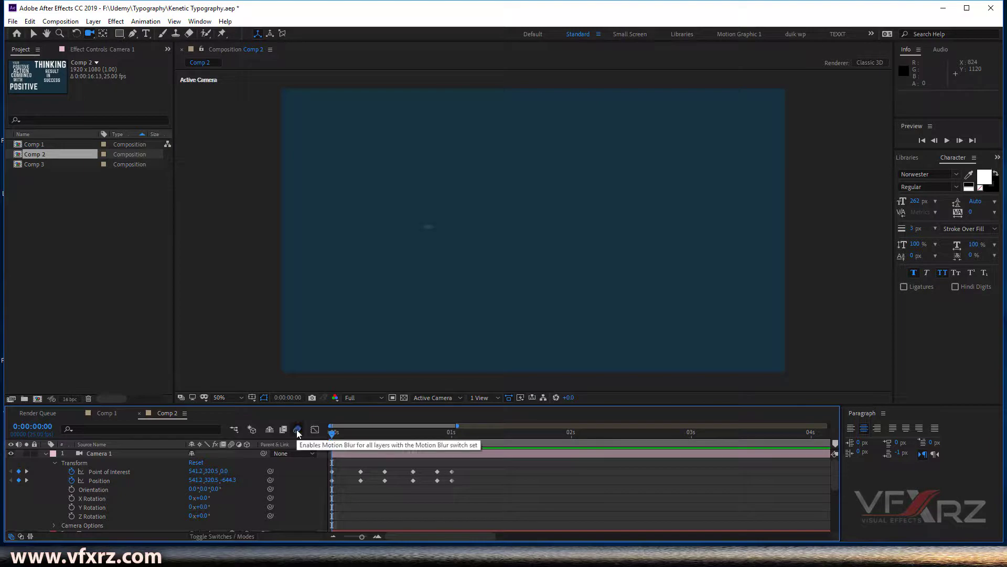
pyautogui.click(44, 452)
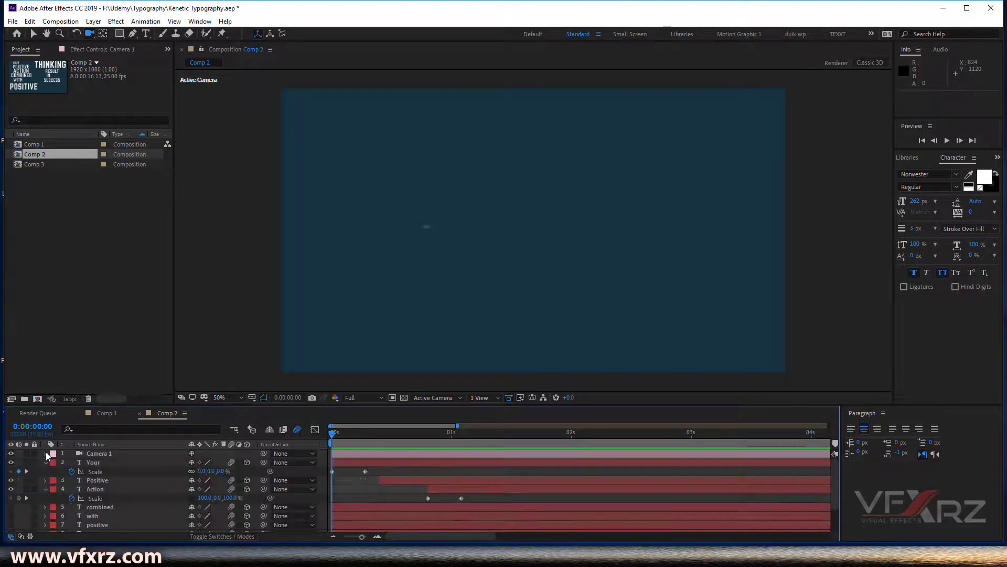
pyautogui.click(45, 452)
pyautogui.click(46, 452)
pyautogui.click(43, 461)
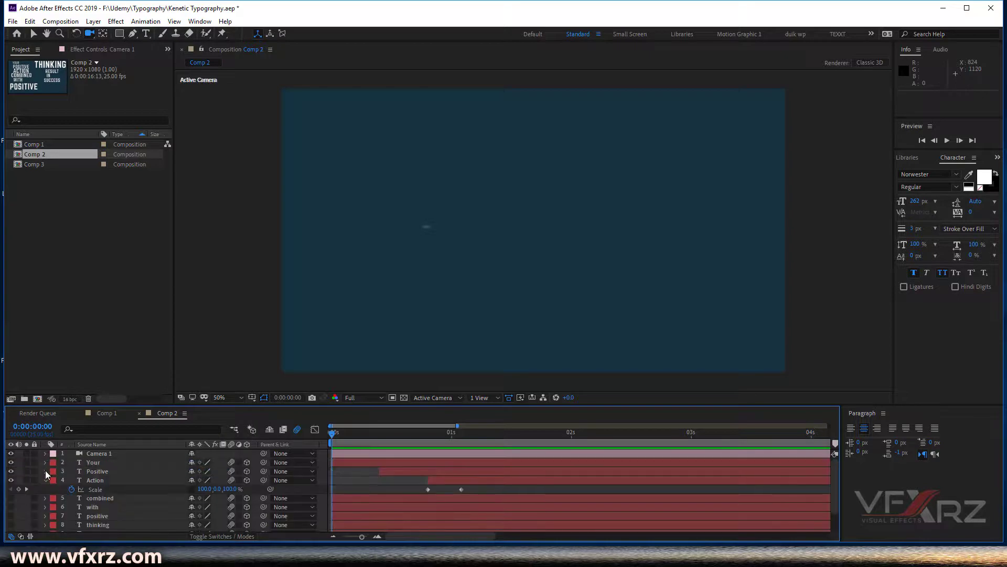
pyautogui.click(45, 480)
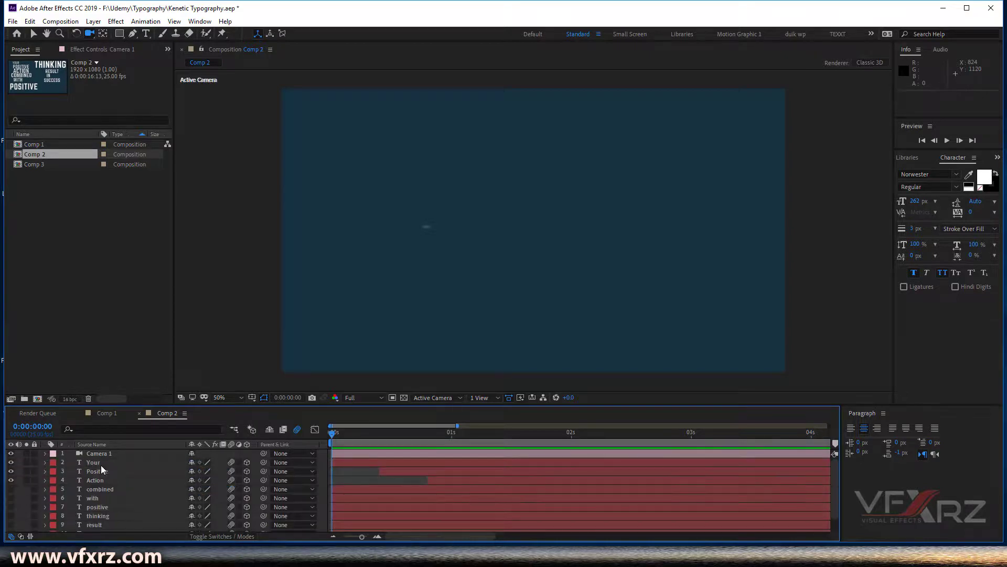
# Preview the motion-blurred YOUR, POSITIVE and ACTION animation from the start, and inspect the frames around 0:00:01:00
pyautogui.click(102, 464)
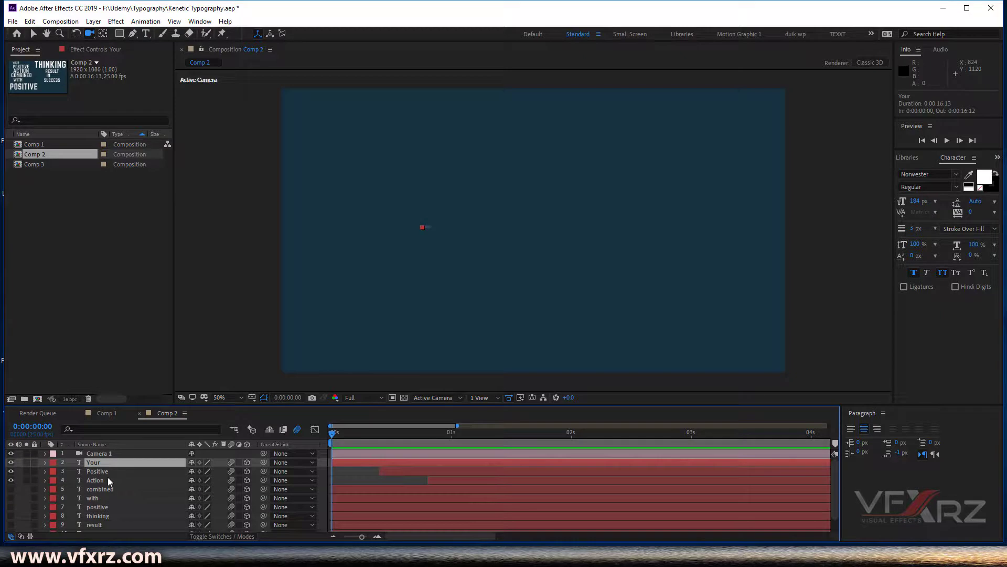
pyautogui.click(108, 479)
pyautogui.click(108, 471)
pyautogui.click(109, 463)
pyautogui.press('space')
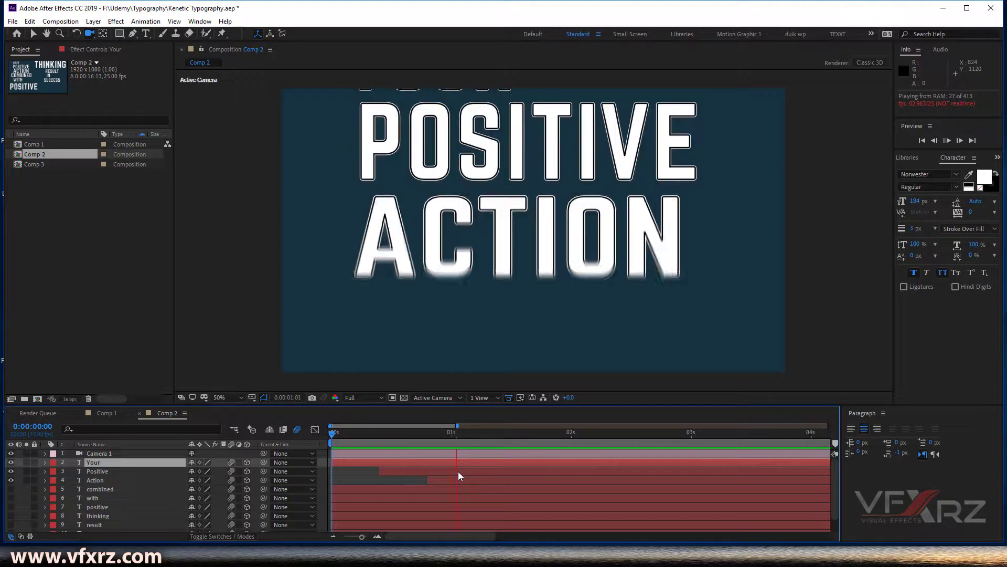
pyautogui.press('space')
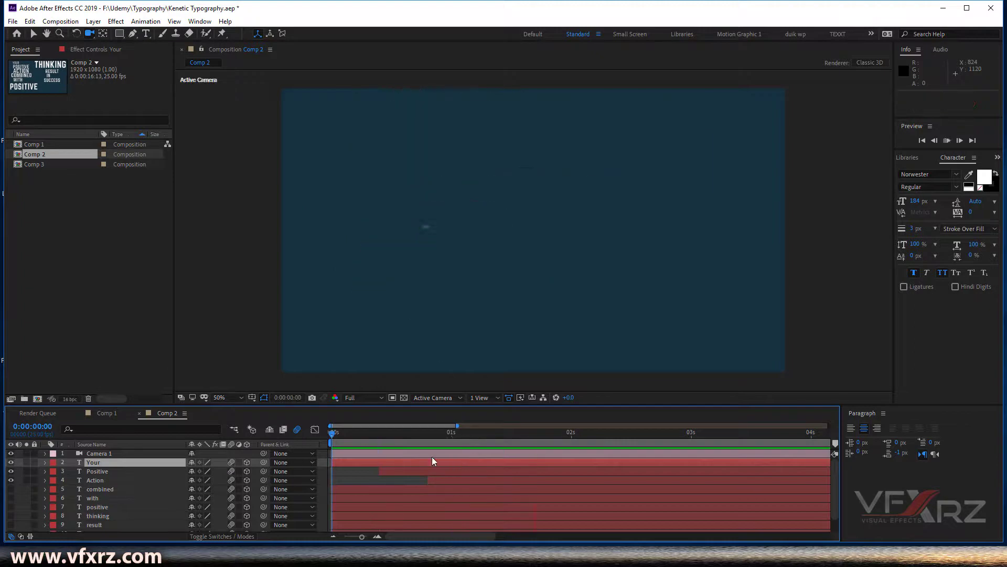
pyautogui.press('space')
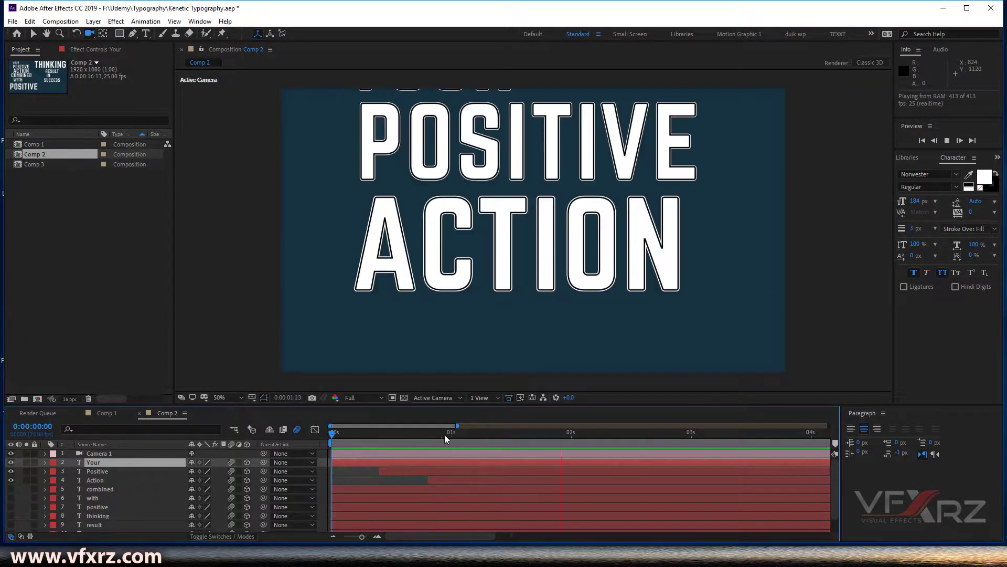
pyautogui.press('space')
pyautogui.moveTo(446, 438); pyautogui.dragTo(468, 440)
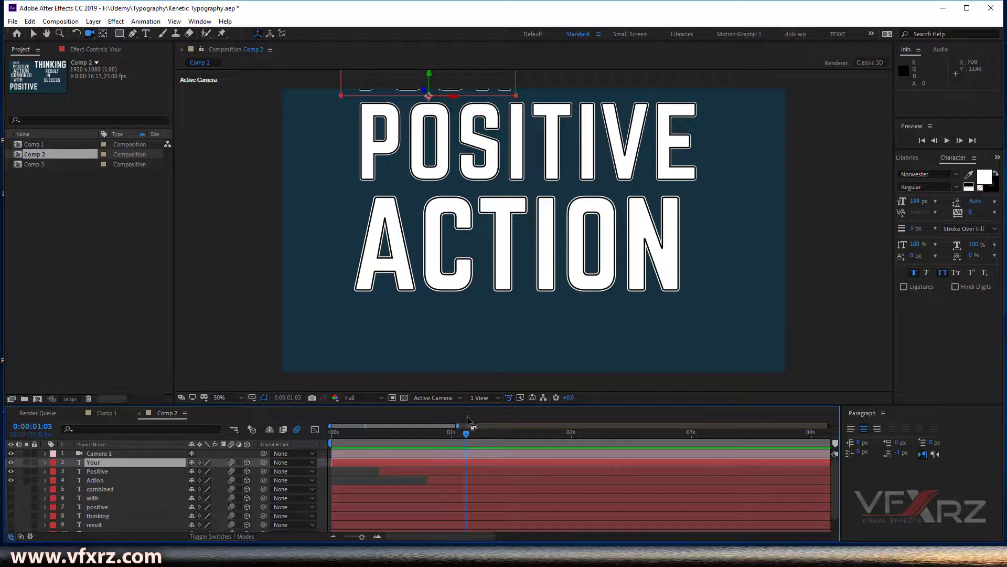
pyautogui.moveTo(467, 435)
pyautogui.mouseDown()
pyautogui.moveTo(352, 440)
pyautogui.moveTo(470, 436)
pyautogui.moveTo(454, 442)
pyautogui.mouseUp()
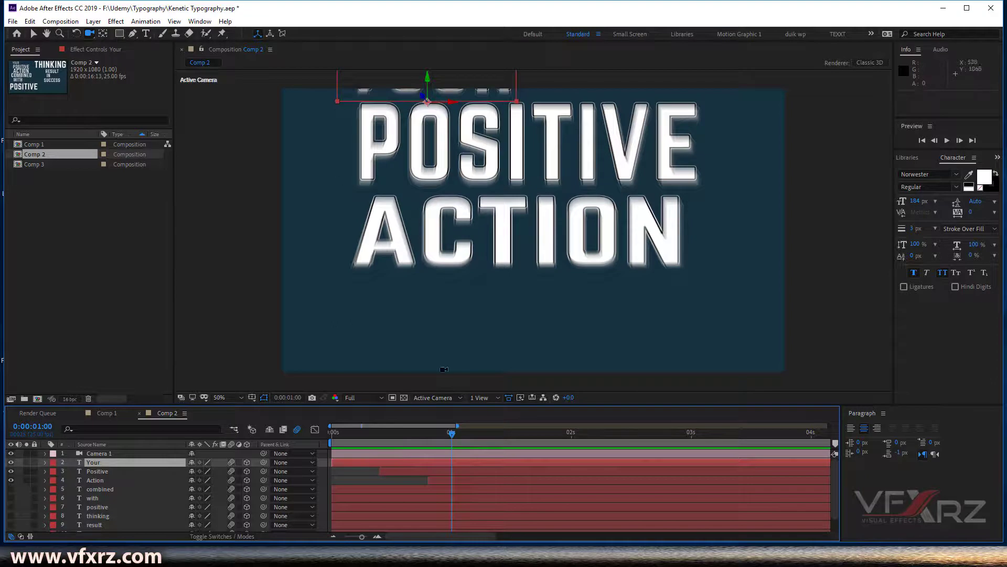
# Examine how COMBINED comes in under the rotated words around 0:00:03:07 in Comp 1, and return to Comp 2
pyautogui.click(114, 416)
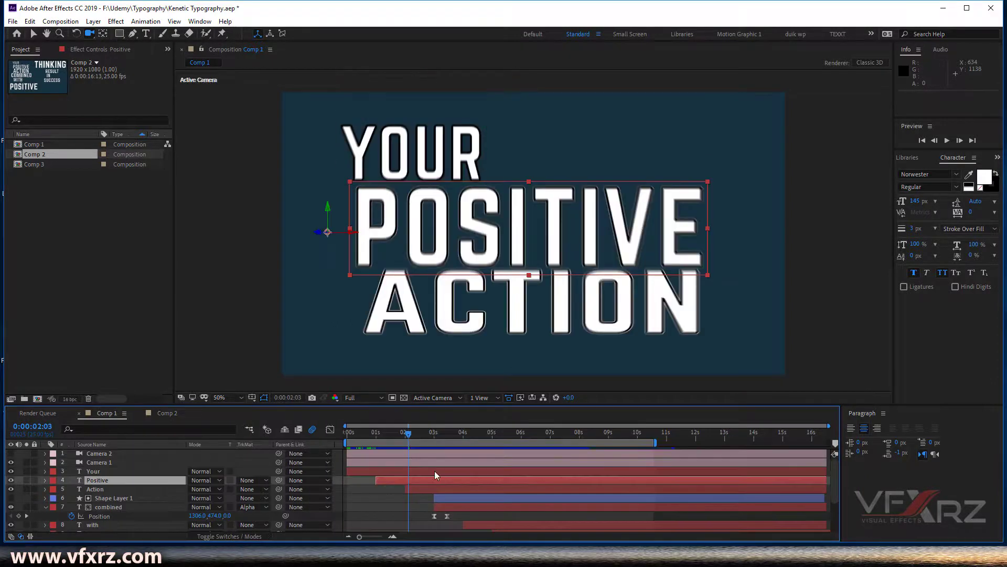
pyautogui.moveTo(409, 436); pyautogui.dragTo(444, 446)
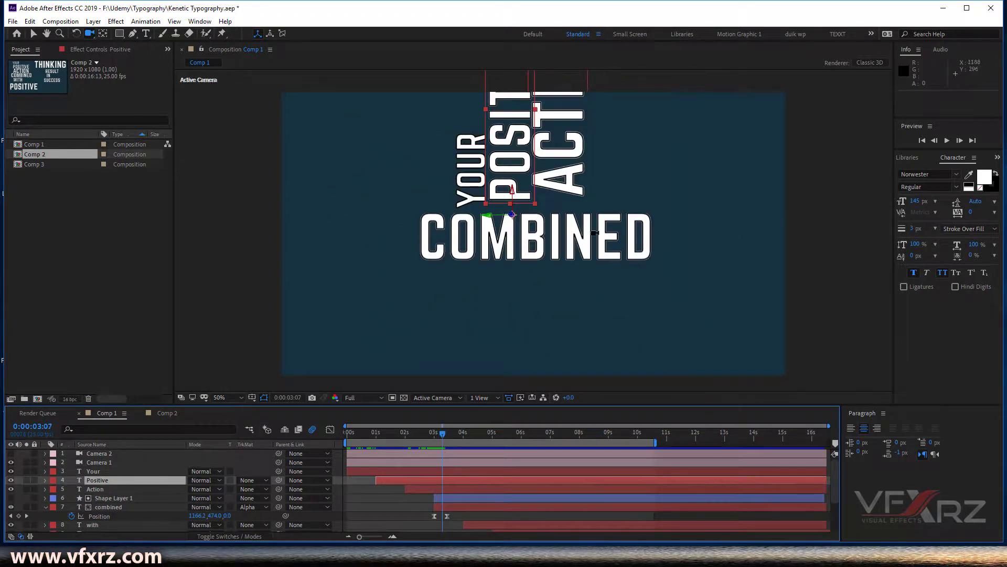
pyautogui.click(167, 412)
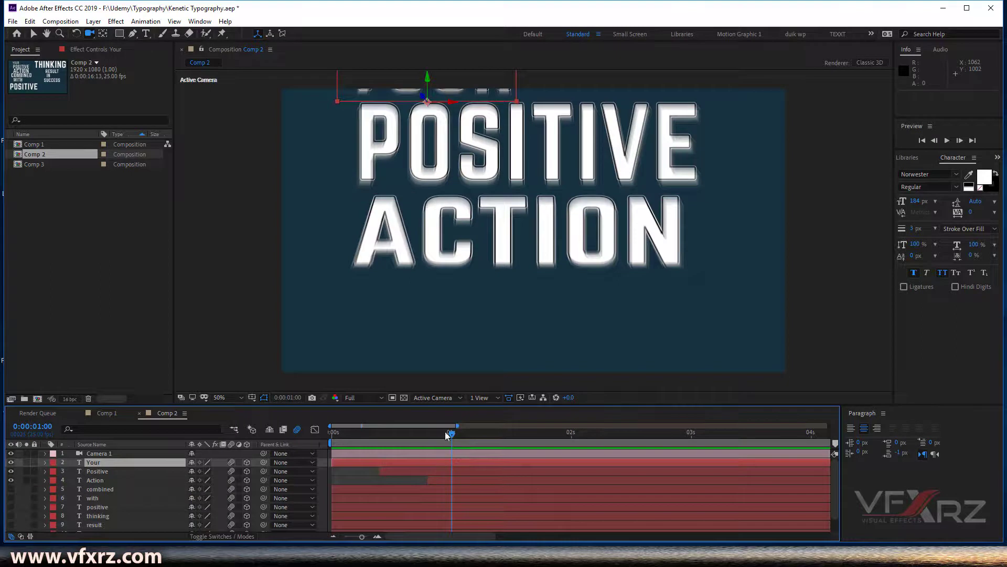
# Check the Camera 1 Point of Interest and Position keyframes at 0:00:01:00 and collapse the layer
pyautogui.click(45, 453)
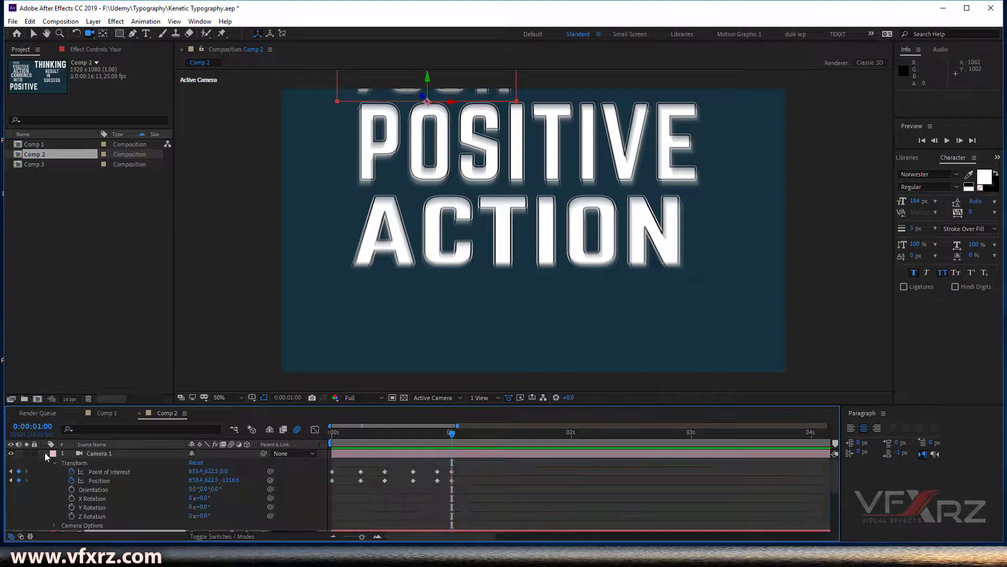
pyautogui.moveTo(452, 433)
pyautogui.mouseDown()
pyautogui.moveTo(463, 433)
pyautogui.moveTo(452, 438)
pyautogui.mouseUp()
pyautogui.click(46, 454)
# Make the combined text layer visible and set its Z Rotation to 90°
pyautogui.click(103, 489)
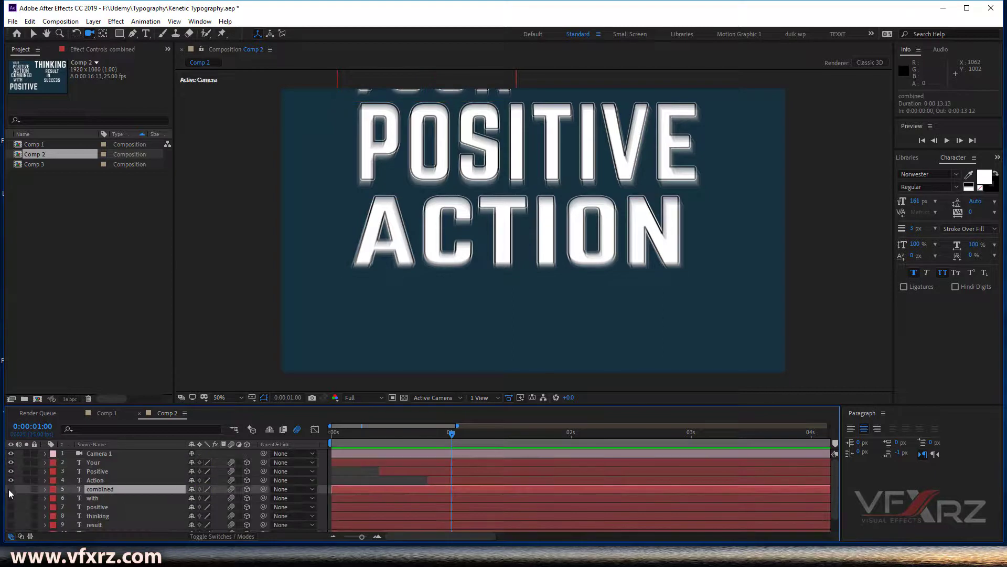
pyautogui.click(11, 489)
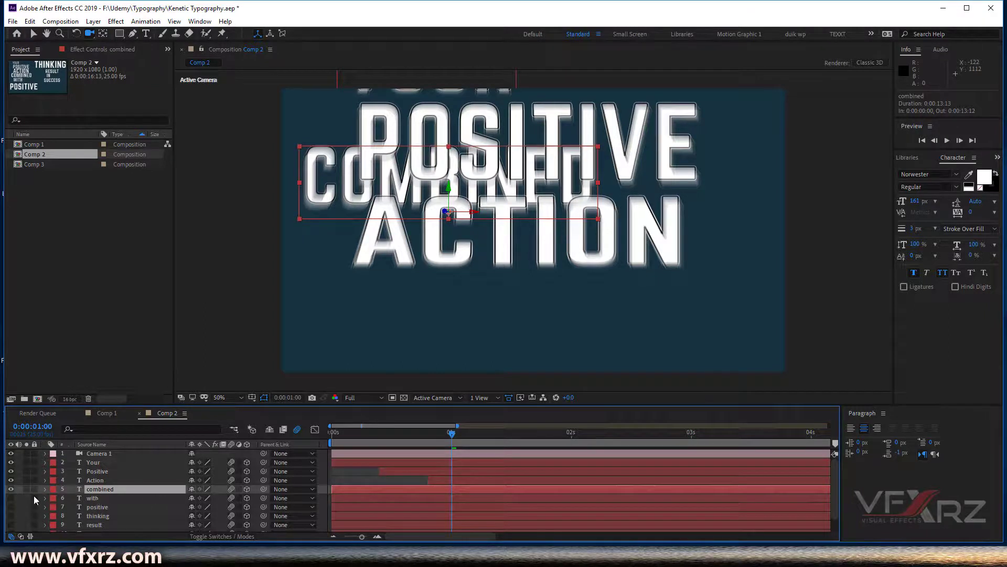
pyautogui.press('r')
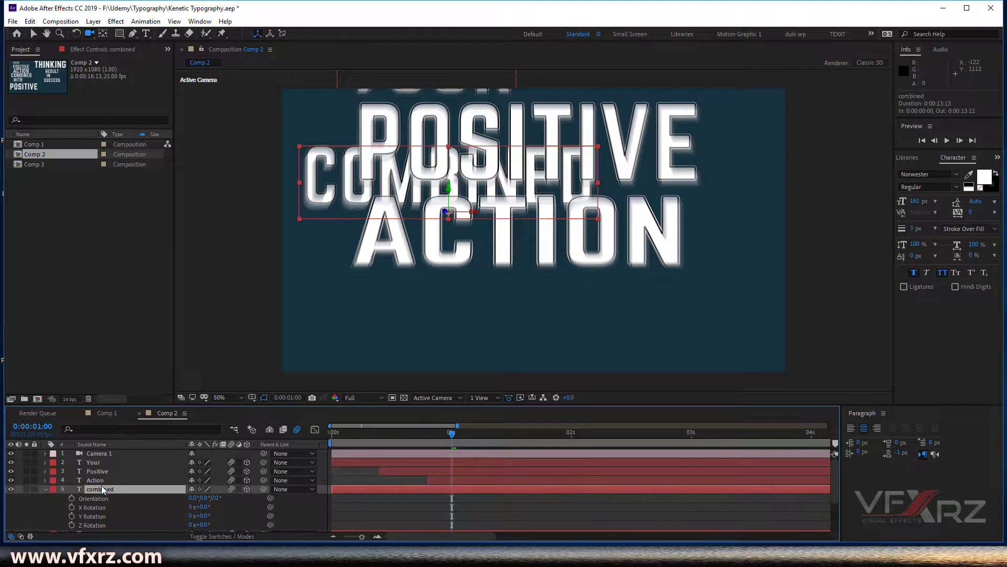
pyautogui.click(104, 516)
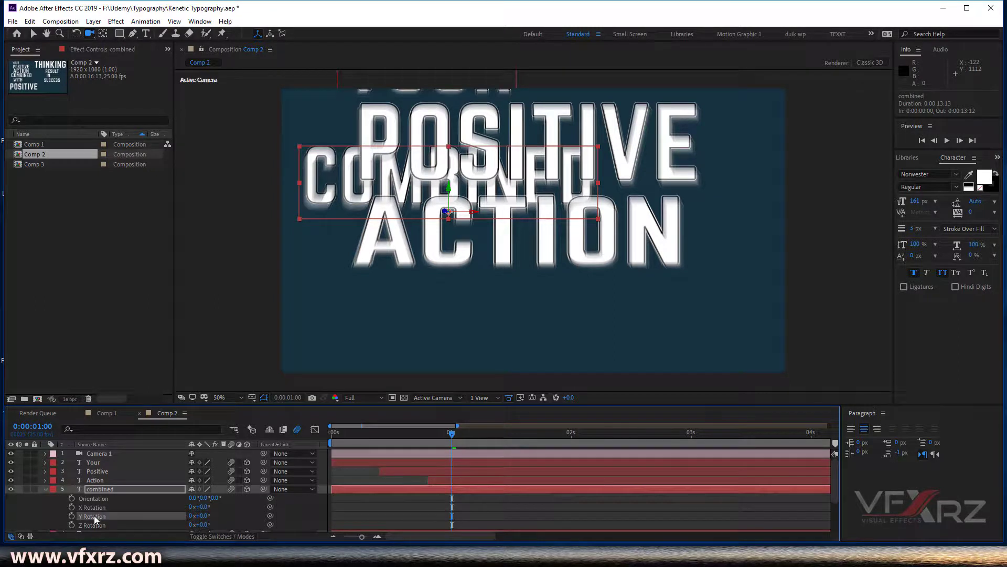
pyautogui.click(93, 524)
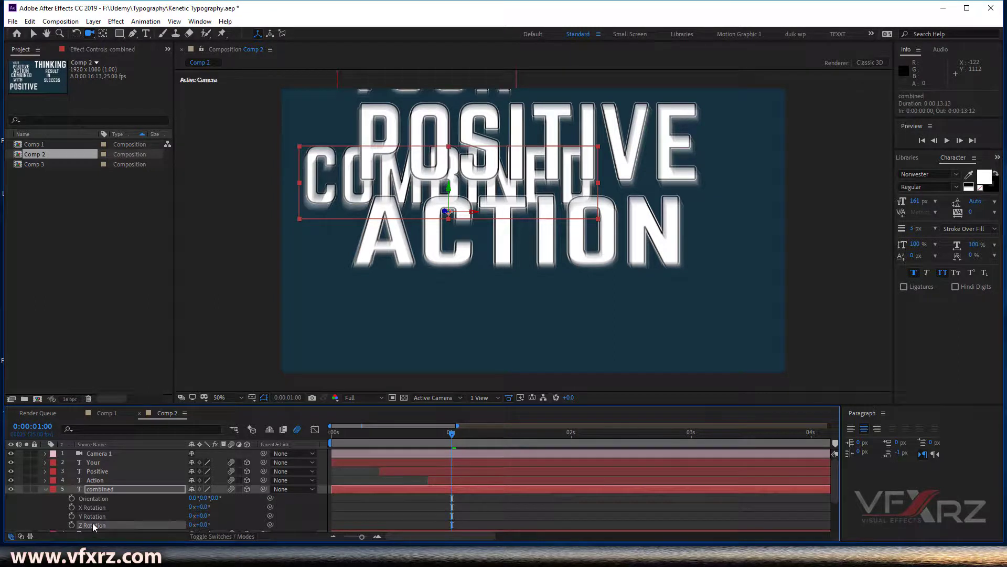
pyautogui.click(205, 524)
pyautogui.write('90')
pyautogui.press('Return')
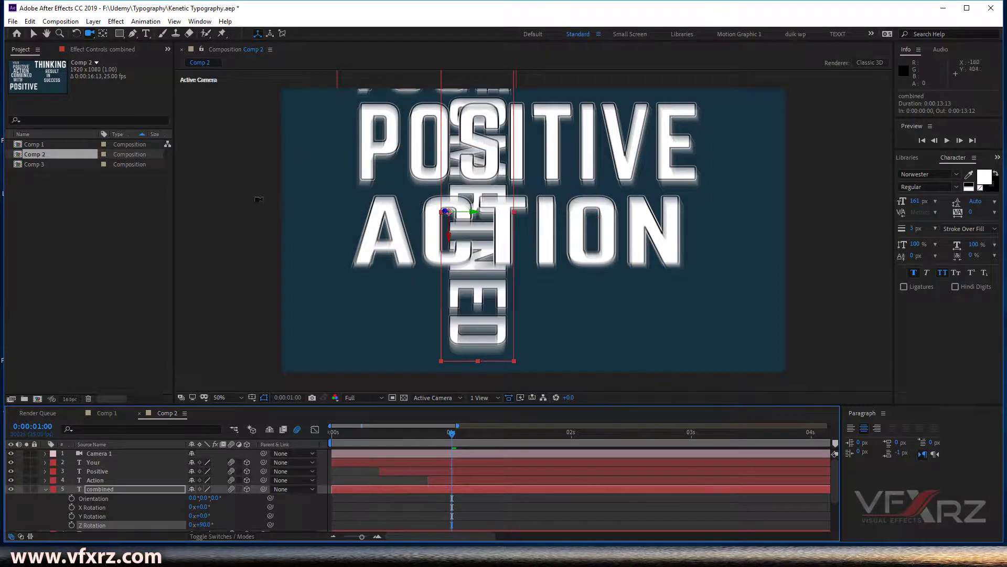
# Move the rotated COMBINED word left beside POSITIVE and ACTION, fine-tuning it at 0:00:01:06 to an X position of 90
pyautogui.click(33, 33)
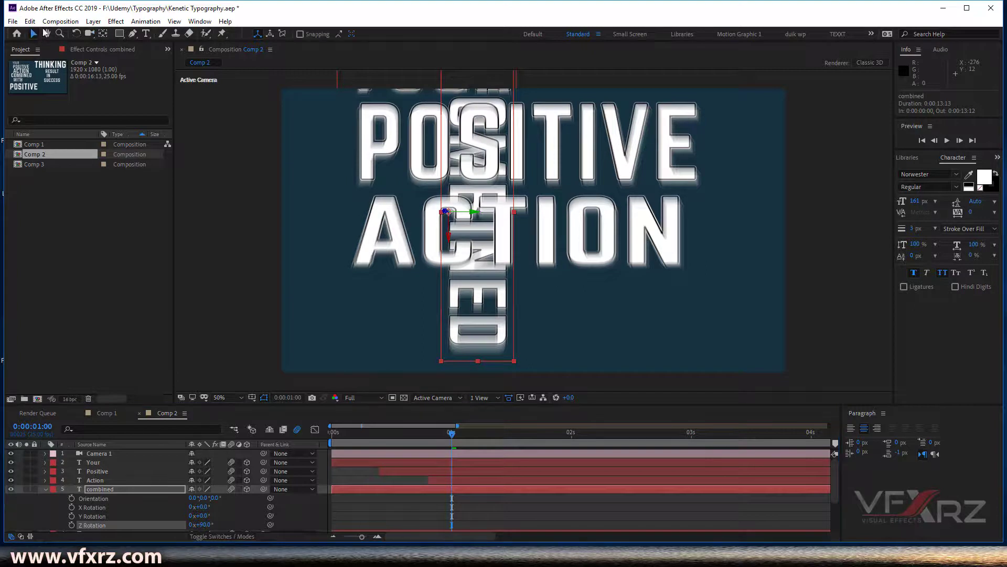
pyautogui.moveTo(485, 216); pyautogui.dragTo(382, 212)
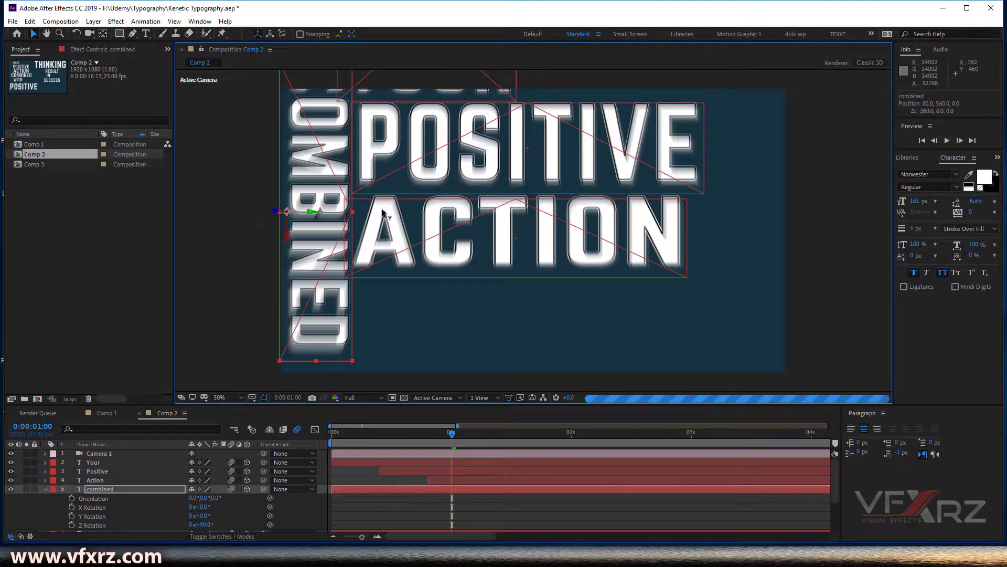
pyautogui.click(482, 436)
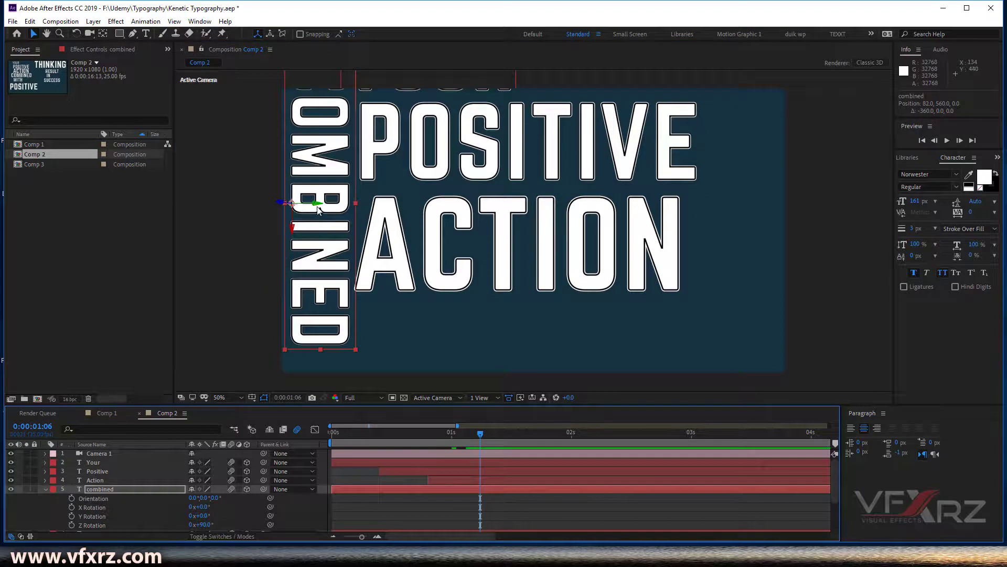
pyautogui.moveTo(318, 206); pyautogui.dragTo(320, 206)
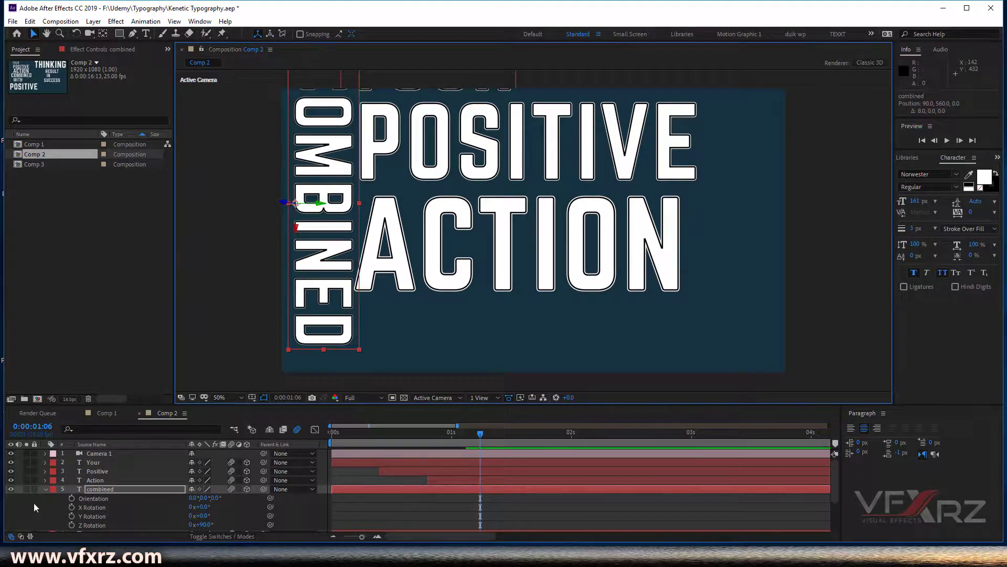
# Add a two-node 35mm camera named "help camera" and track it so the group of words sits near the middle of the frame
pyautogui.click(20, 500)
pyautogui.rightClick(20, 500)
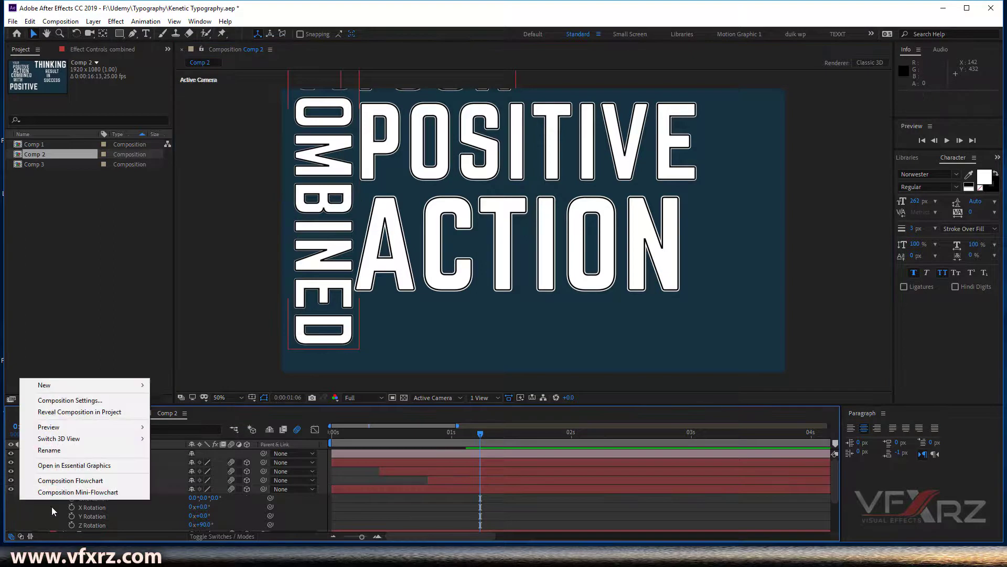
pyautogui.moveTo(98, 382)
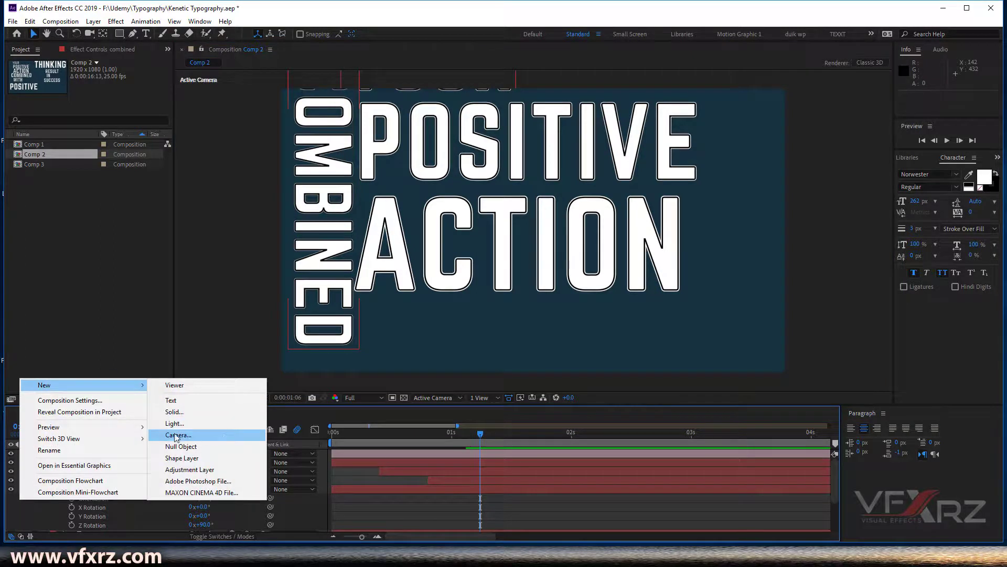
pyautogui.click(195, 439)
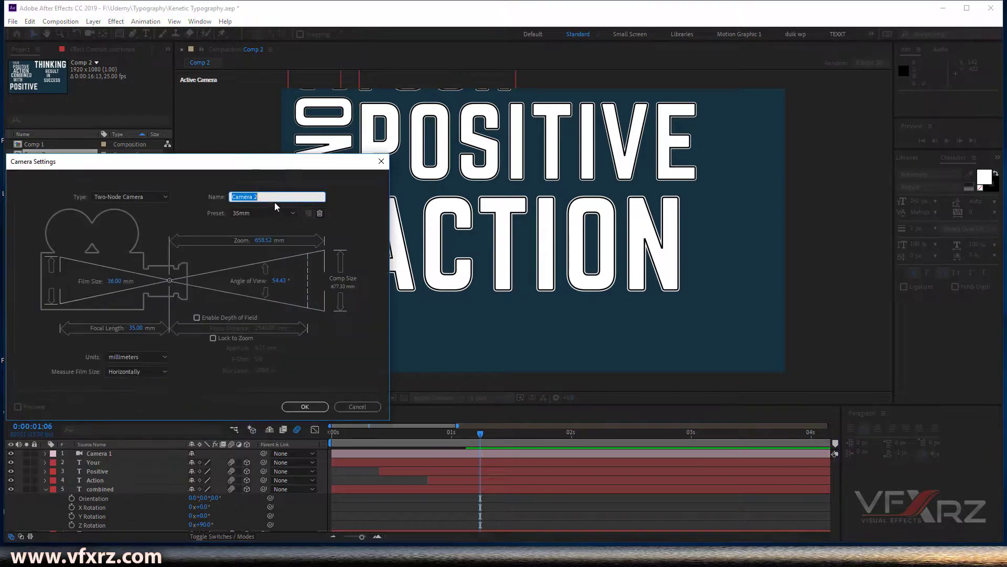
pyautogui.write('help c')
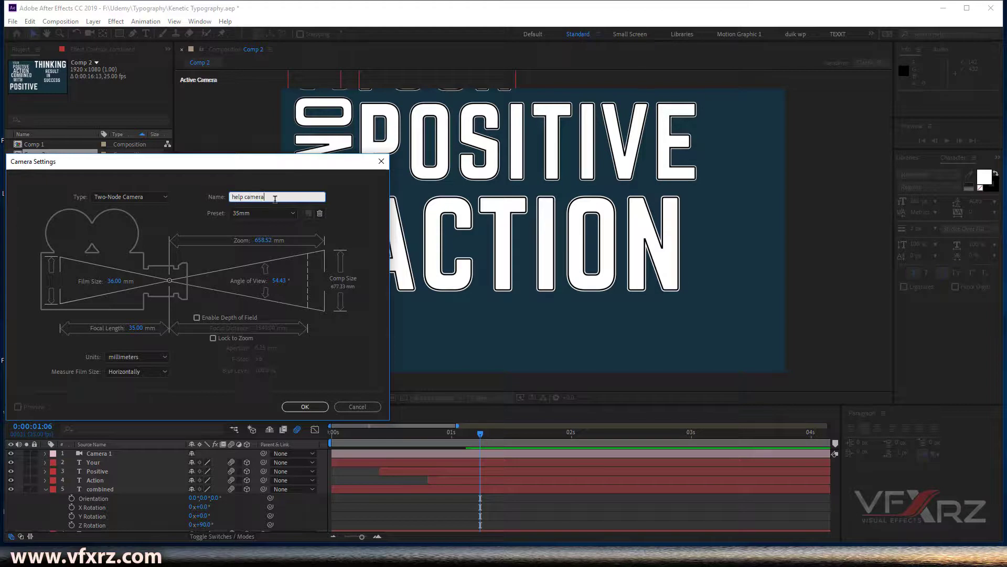
pyautogui.press('Return')
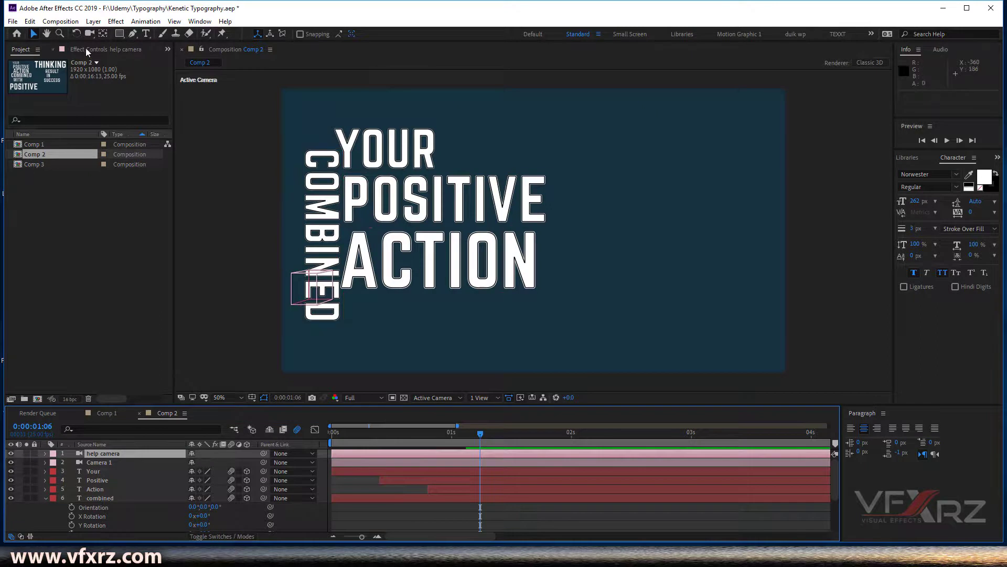
pyautogui.click(89, 33)
pyautogui.moveTo(435, 220); pyautogui.dragTo(482, 229)
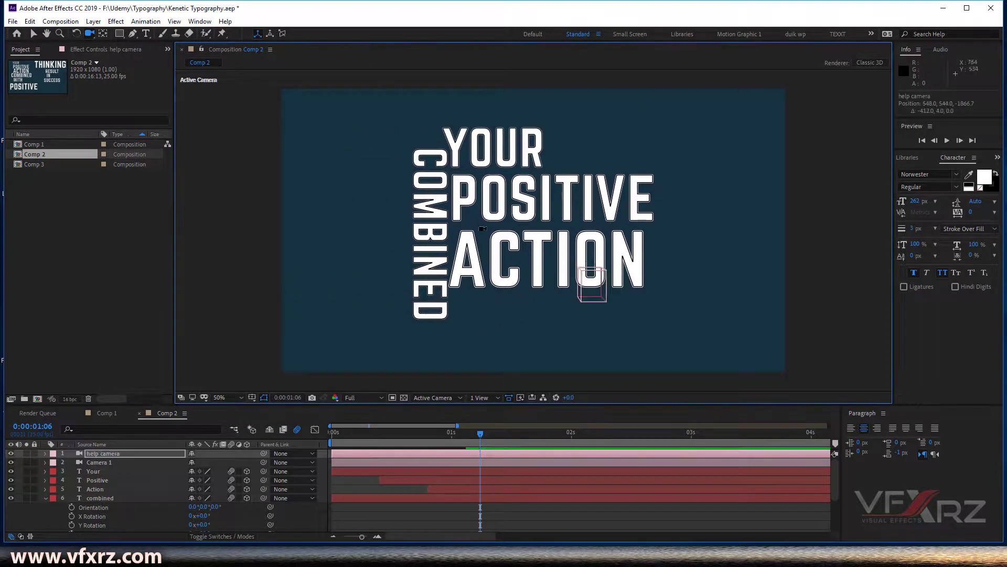
# Fit COMBINED along the left side of the three stacked words, with a 149 px font size and position 68, 456, 0
pyautogui.click(33, 33)
pyautogui.click(418, 242)
pyautogui.moveTo(418, 242)
pyautogui.mouseDown()
pyautogui.moveTo(439, 207)
pyautogui.moveTo(408, 236)
pyautogui.mouseUp()
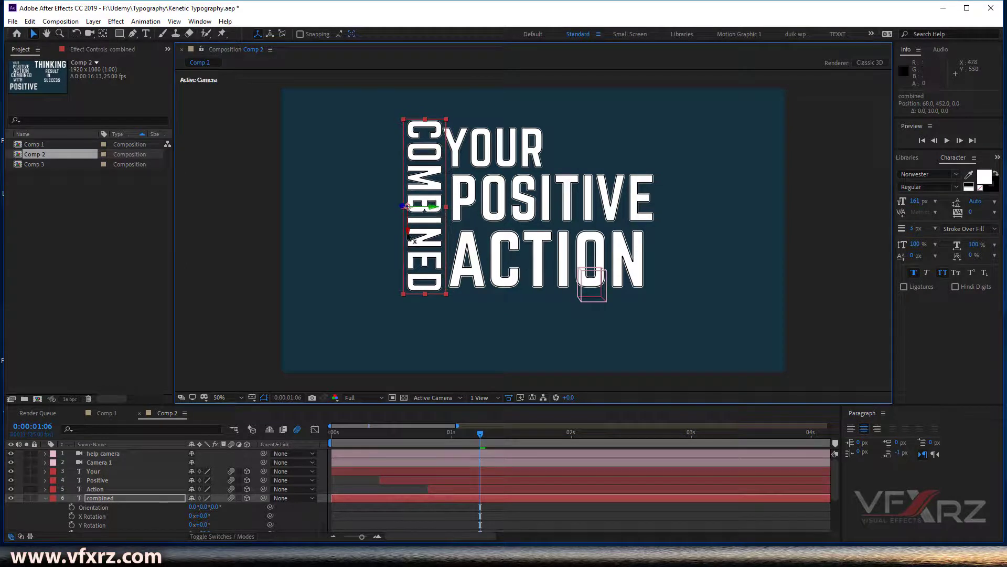
pyautogui.moveTo(913, 201)
pyautogui.mouseDown()
pyautogui.moveTo(923, 201)
pyautogui.moveTo(913, 205)
pyautogui.mouseUp()
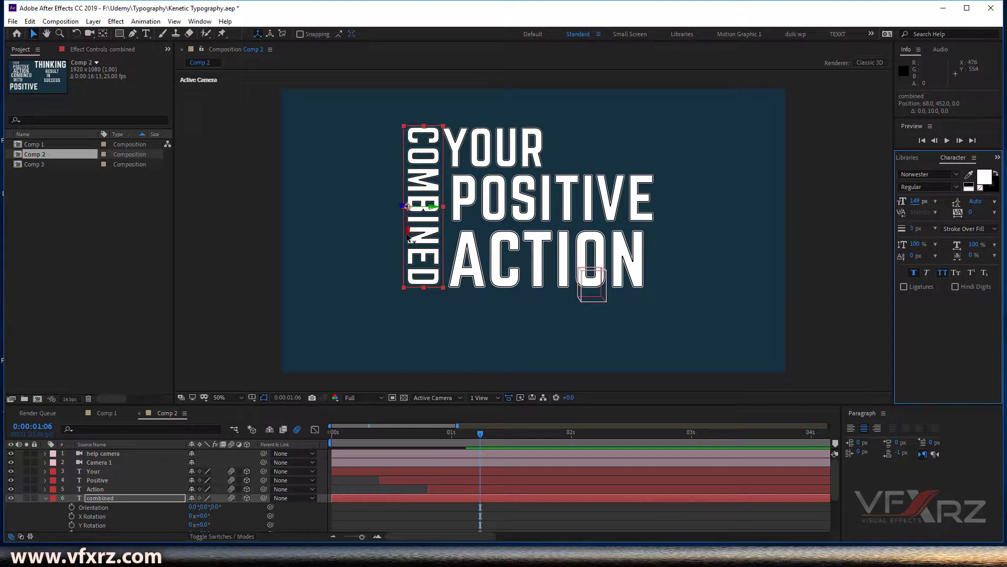
pyautogui.moveTo(407, 234); pyautogui.dragTo(407, 235)
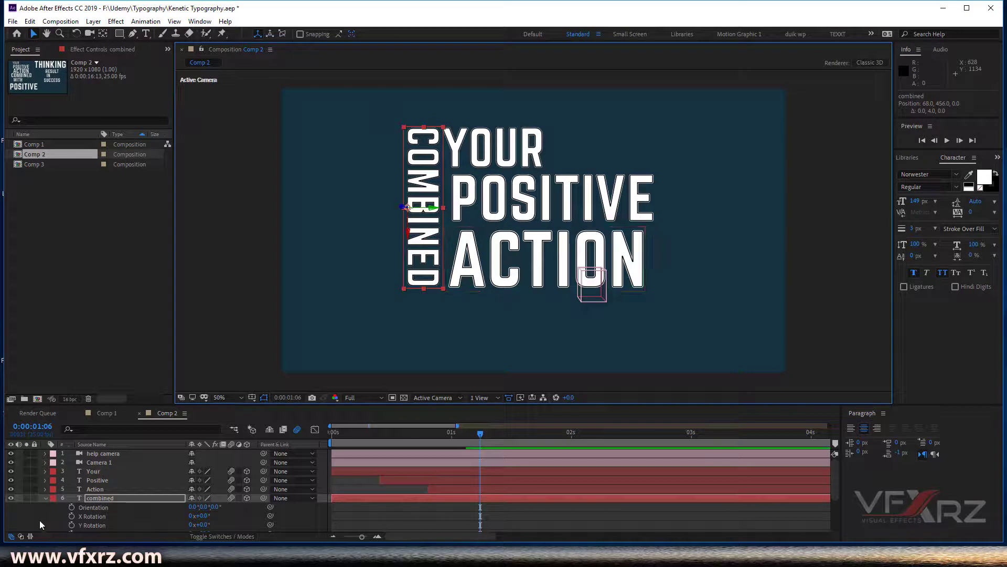
# With no layer selected, draw a white rectangle that fully covers the vertical COMBINED word
pyautogui.click(120, 35)
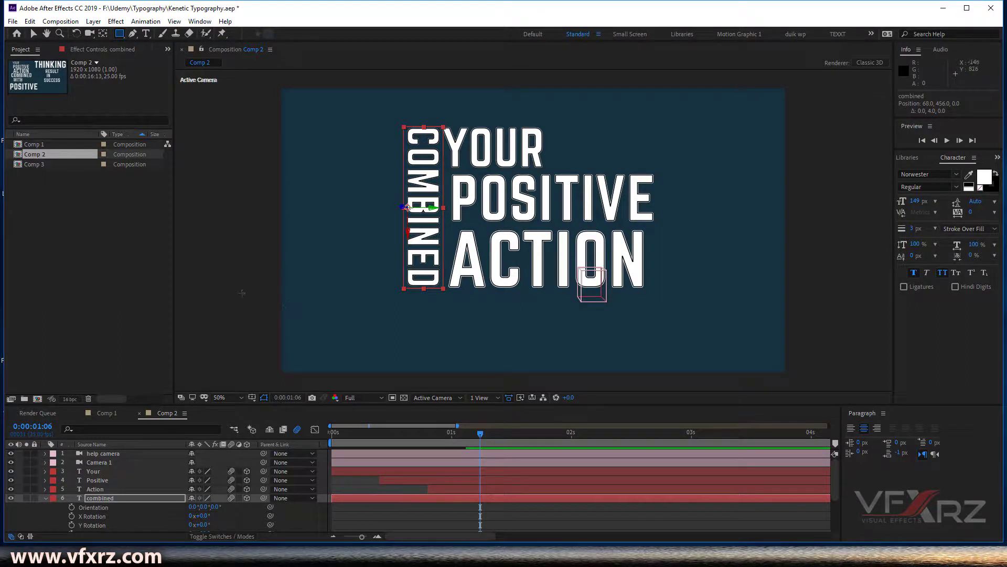
pyautogui.click(40, 526)
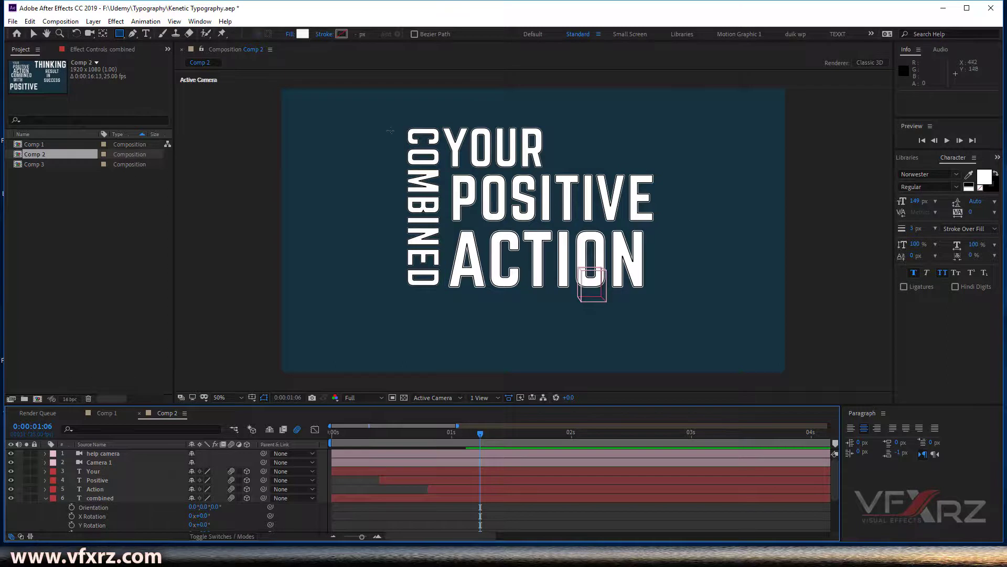
pyautogui.moveTo(404, 125)
pyautogui.mouseDown()
pyautogui.moveTo(441, 234)
pyautogui.moveTo(443, 288)
pyautogui.mouseUp()
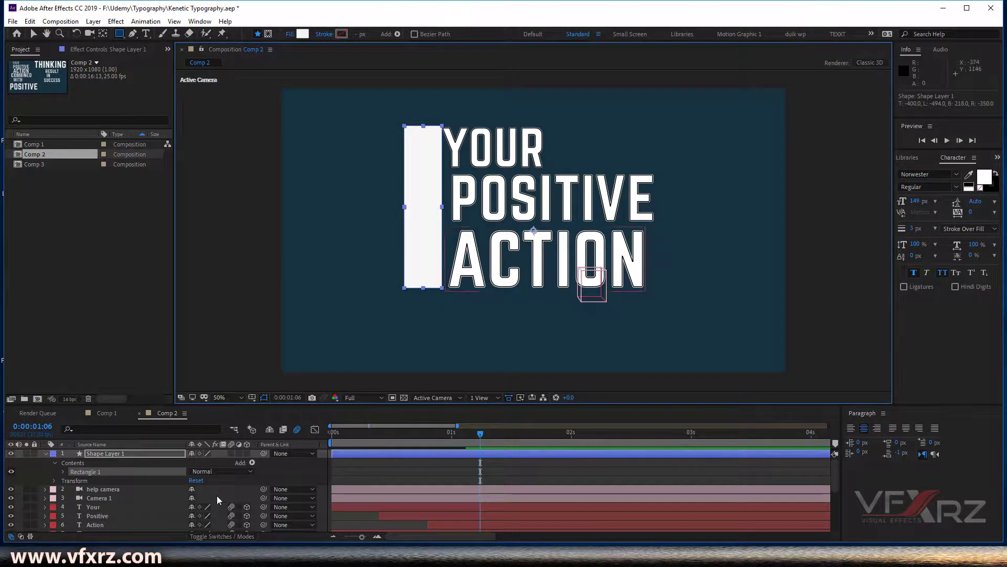
# Make Shape Layer 1 a 3D layer and move its rectangle back over the COMBINED word
pyautogui.click(248, 454)
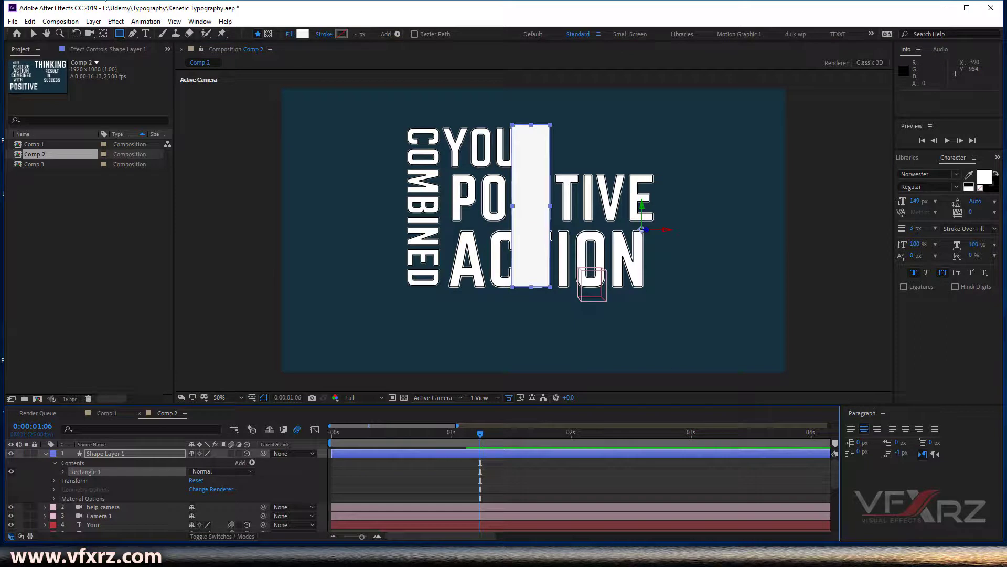
pyautogui.click(33, 33)
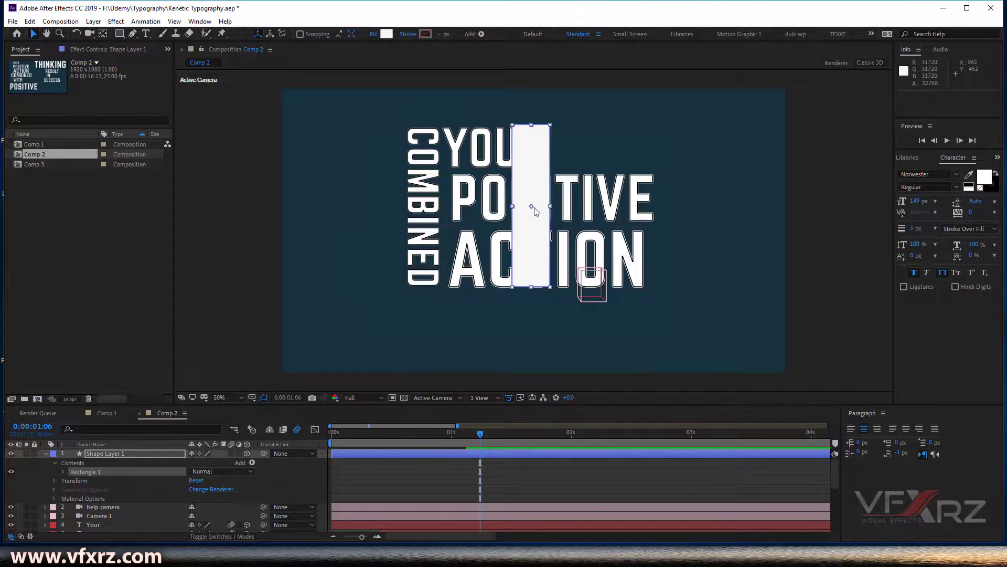
pyautogui.moveTo(533, 210); pyautogui.dragTo(423, 215)
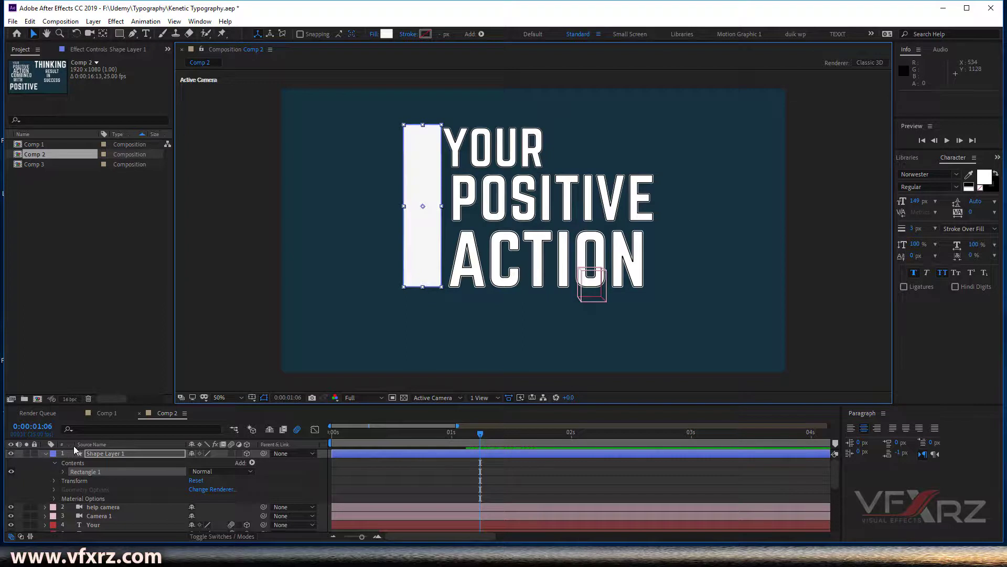
# Reorder Shape Layer 1 directly above the combined layer and collapse both layers' properties
pyautogui.click(52, 454)
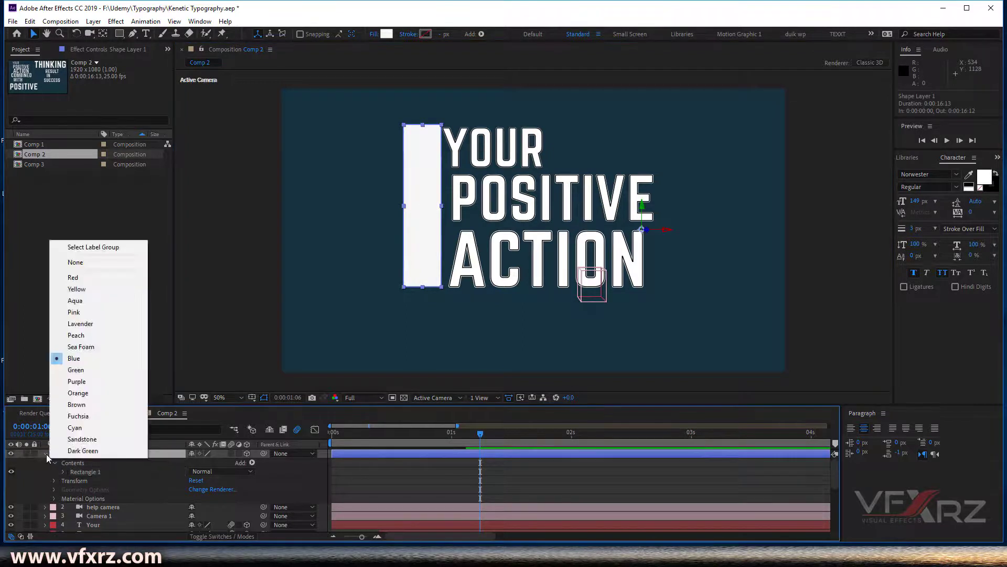
pyautogui.click(46, 455)
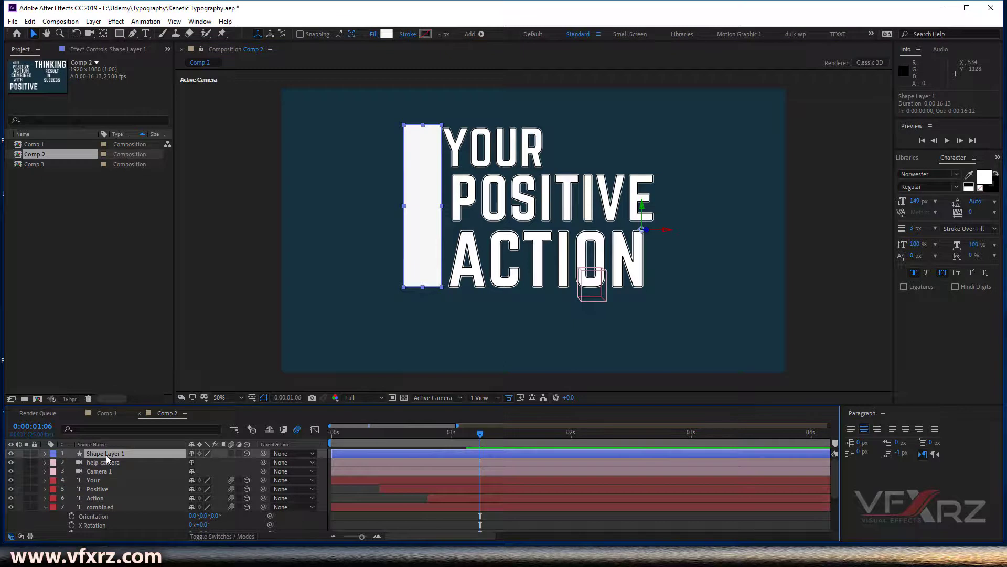
pyautogui.moveTo(128, 453); pyautogui.dragTo(85, 511)
pyautogui.click(94, 506)
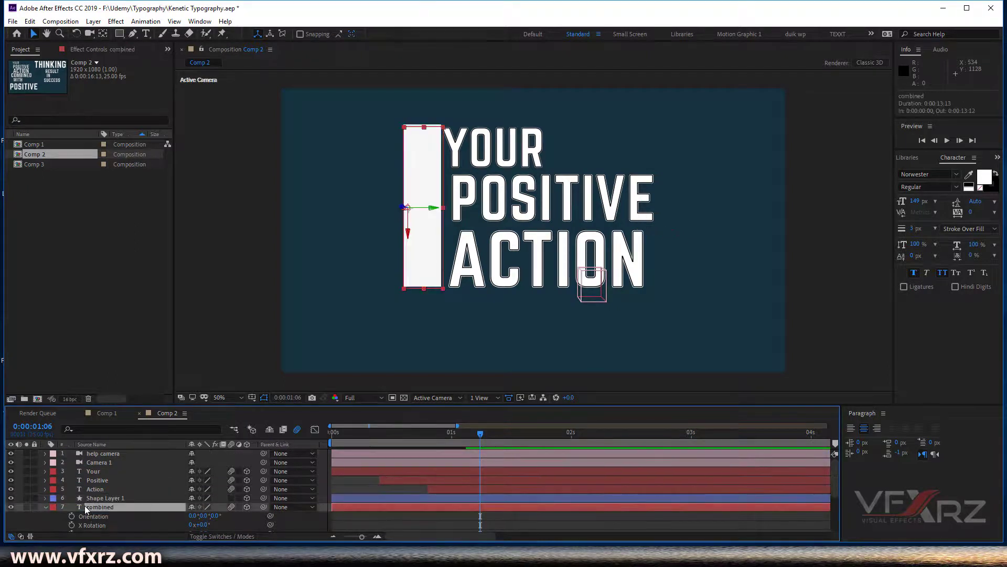
pyautogui.click(44, 508)
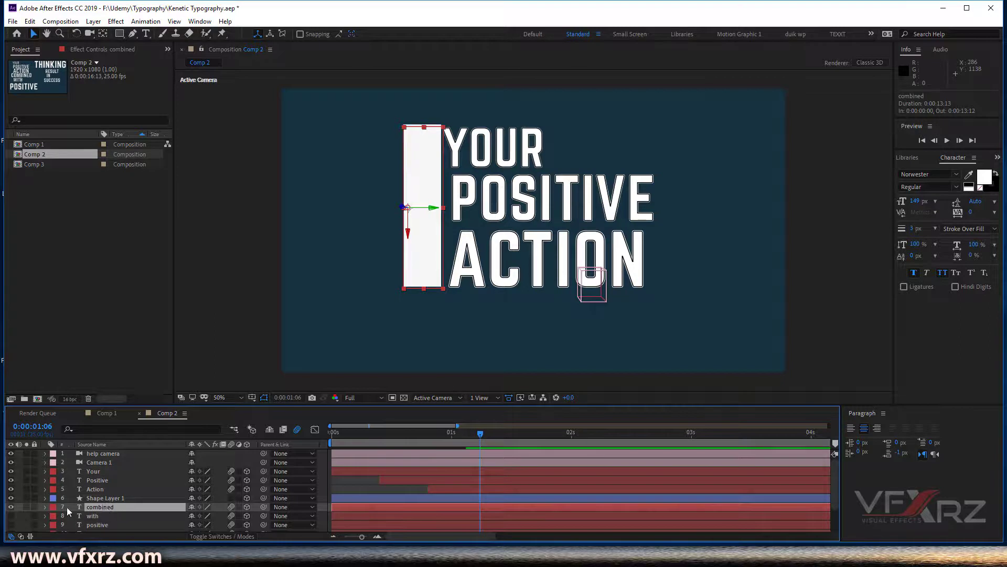
# Set the combined layer's track matte to Alpha Matte "Shape Layer 1"
pyautogui.click(204, 536)
pyautogui.click(249, 506)
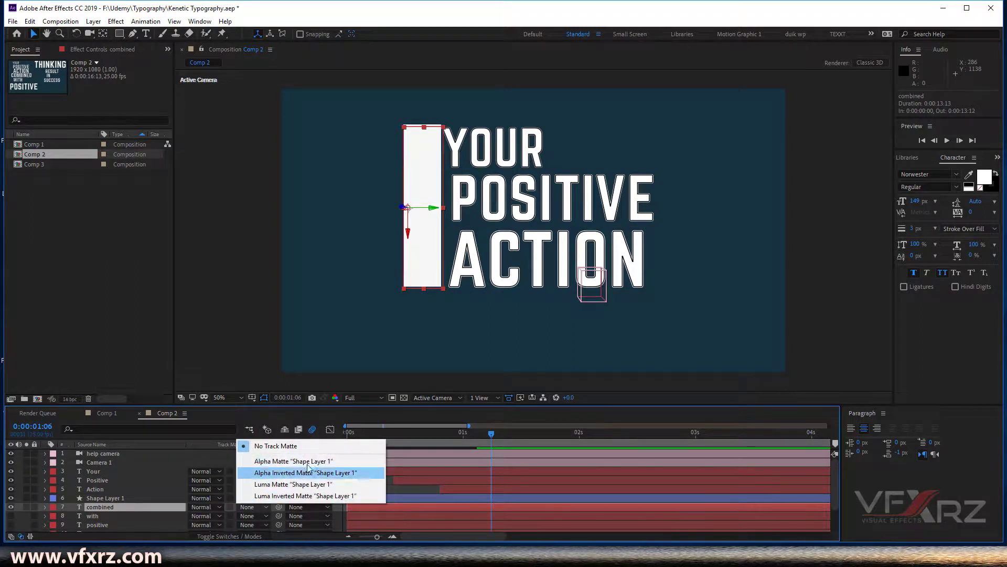
pyautogui.click(274, 463)
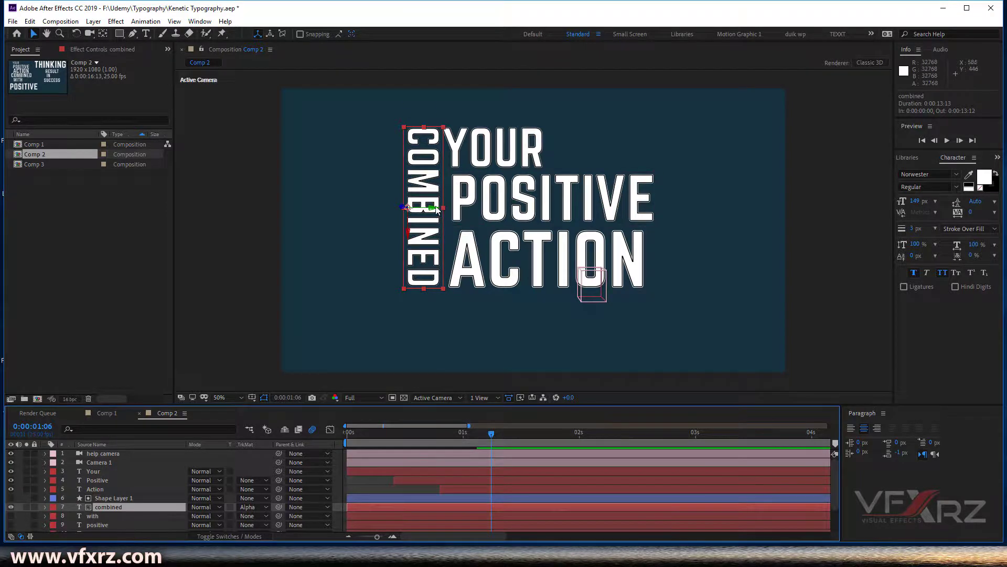
# Slide COMBINED sideways to test the matte, leaving it hidden outside the rectangle at an X position of 202
pyautogui.moveTo(432, 208)
pyautogui.mouseDown()
pyautogui.moveTo(455, 208)
pyautogui.moveTo(414, 209)
pyautogui.mouseUp()
pyautogui.moveTo(393, 210); pyautogui.dragTo(466, 216)
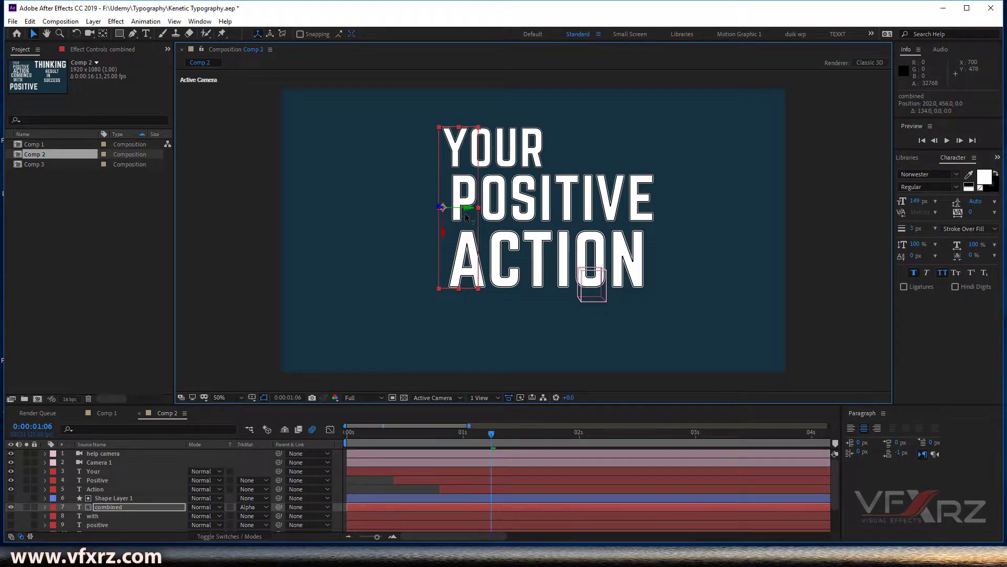
# Start keyframing the combined layer's Position at 0:00:01:07, with COMBINED still hidden outside the matte
pyautogui.moveTo(485, 437)
pyautogui.mouseDown()
pyautogui.moveTo(433, 439)
pyautogui.moveTo(495, 440)
pyautogui.mouseUp()
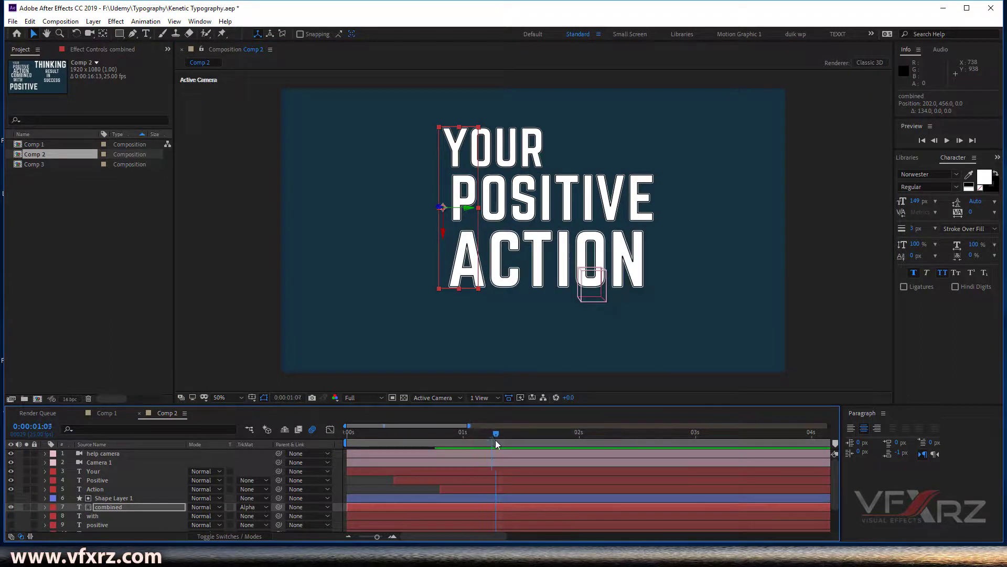
pyautogui.click(505, 488)
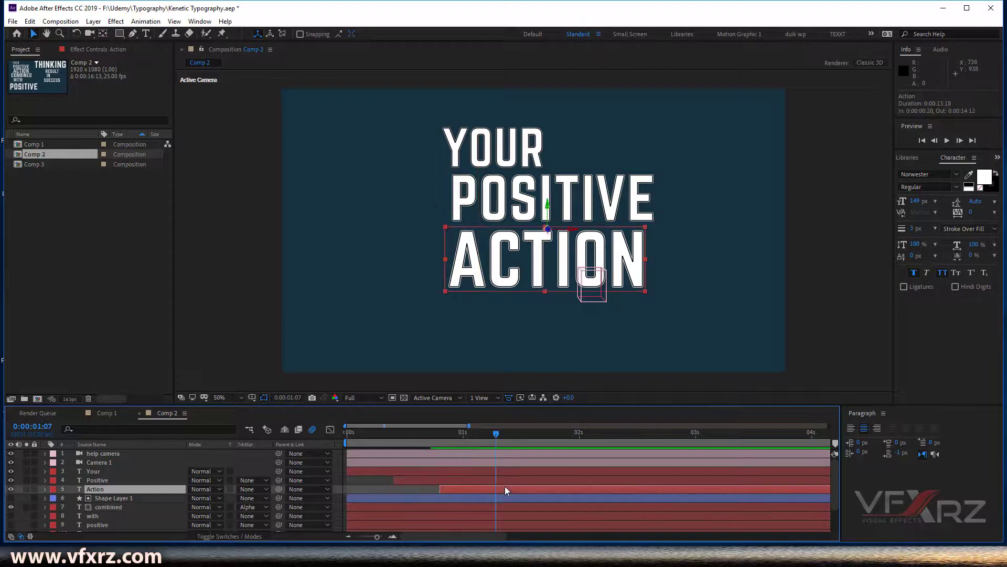
pyautogui.click(101, 507)
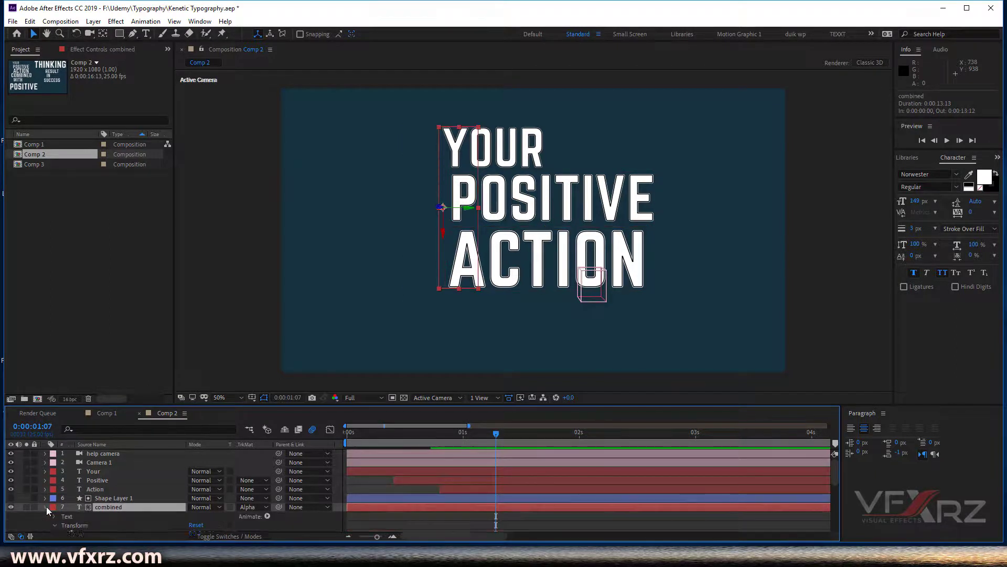
pyautogui.click(46, 507)
pyautogui.click(93, 482)
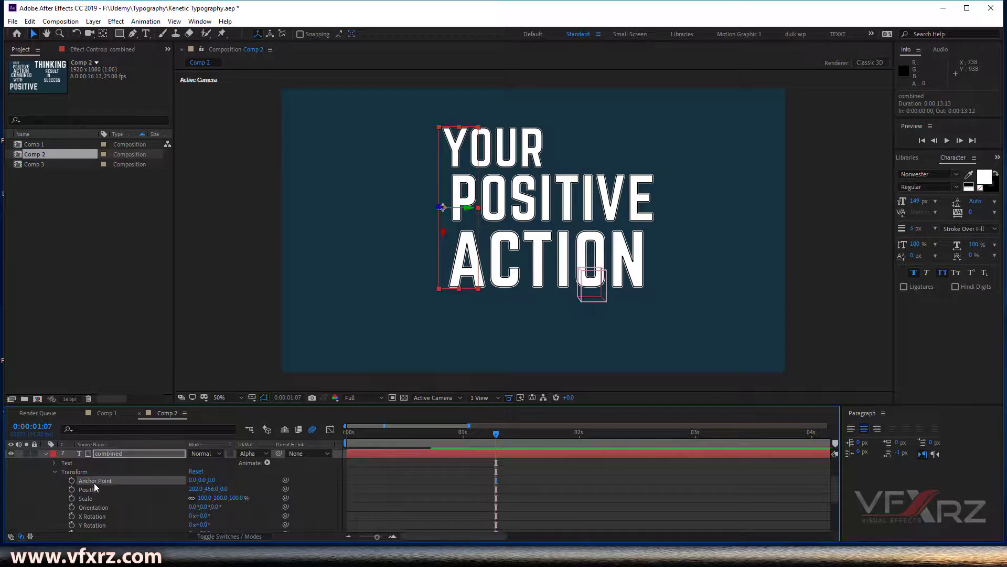
pyautogui.click(85, 490)
# Slide COMBINED into the matte at an X position of 58 at 0:00:01:13, and collapse the layer's properties
pyautogui.moveTo(505, 433); pyautogui.dragTo(523, 433)
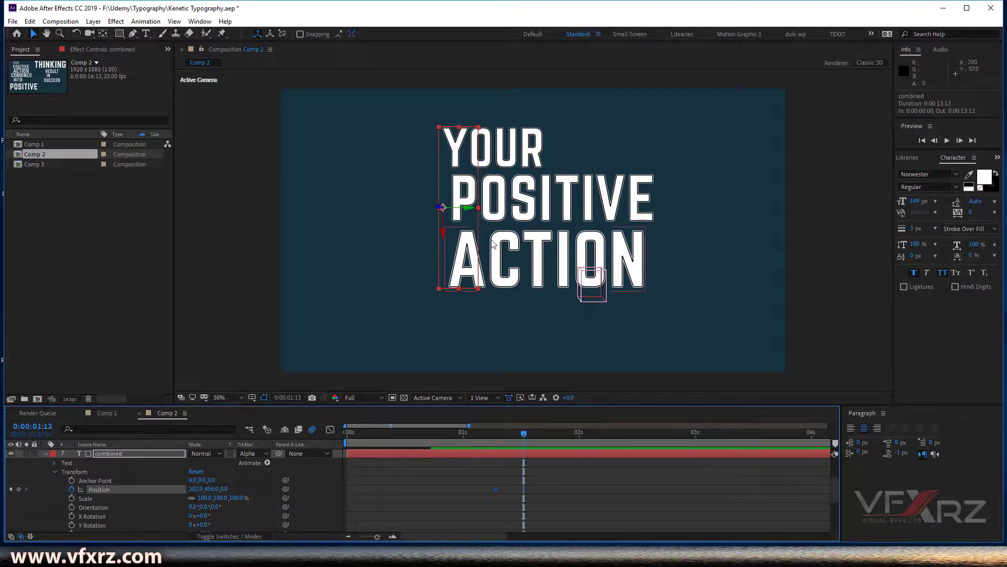
pyautogui.moveTo(470, 212); pyautogui.dragTo(433, 210)
pyautogui.moveTo(509, 440)
pyautogui.mouseDown()
pyautogui.moveTo(495, 439)
pyautogui.moveTo(525, 433)
pyautogui.moveTo(495, 437)
pyautogui.mouseUp()
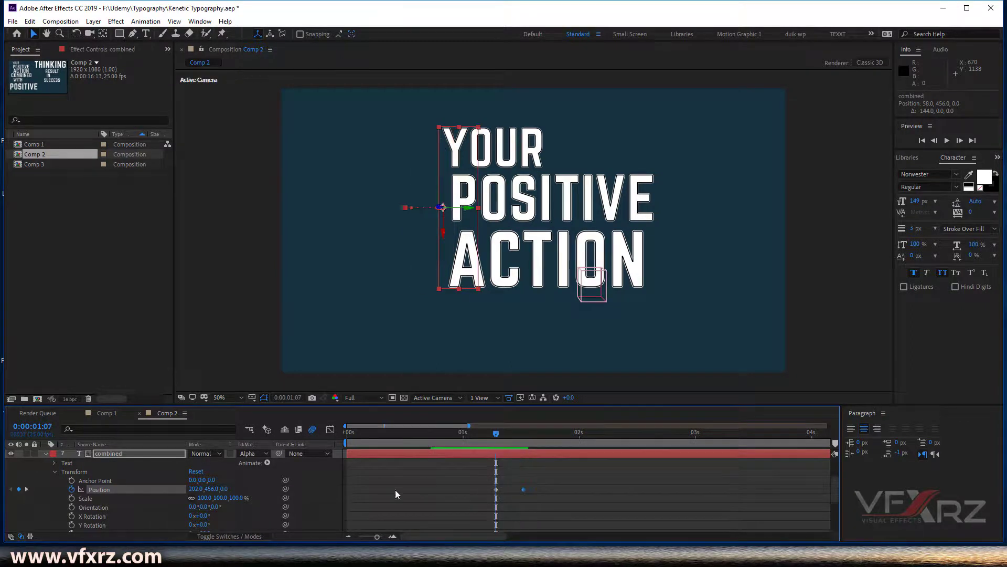
pyautogui.scroll(3, 97, 485)
pyautogui.click(45, 506)
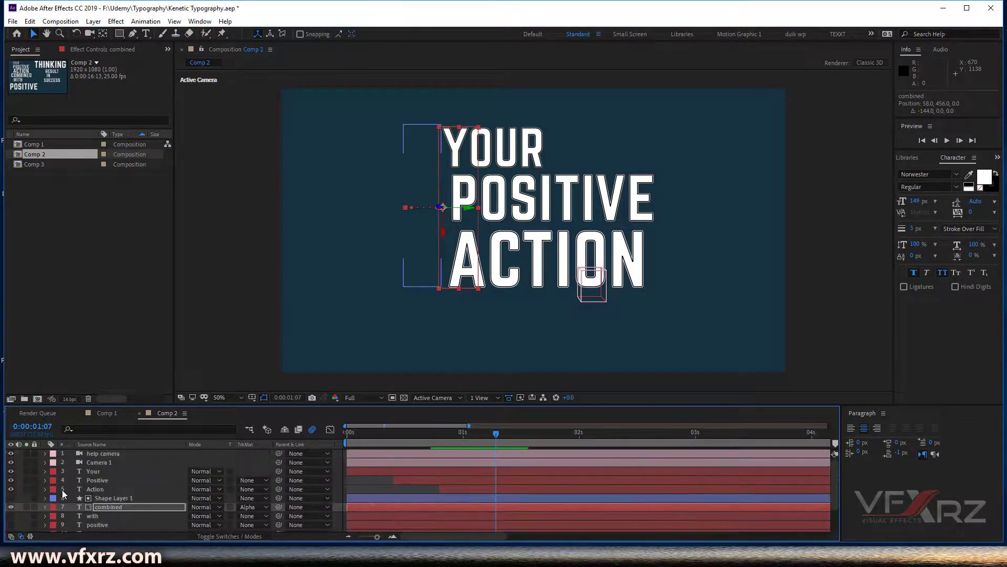
# Hide the help camera and add Point of Interest and Position keyframes to Camera 1 at 0:00:01:07
pyautogui.click(99, 452)
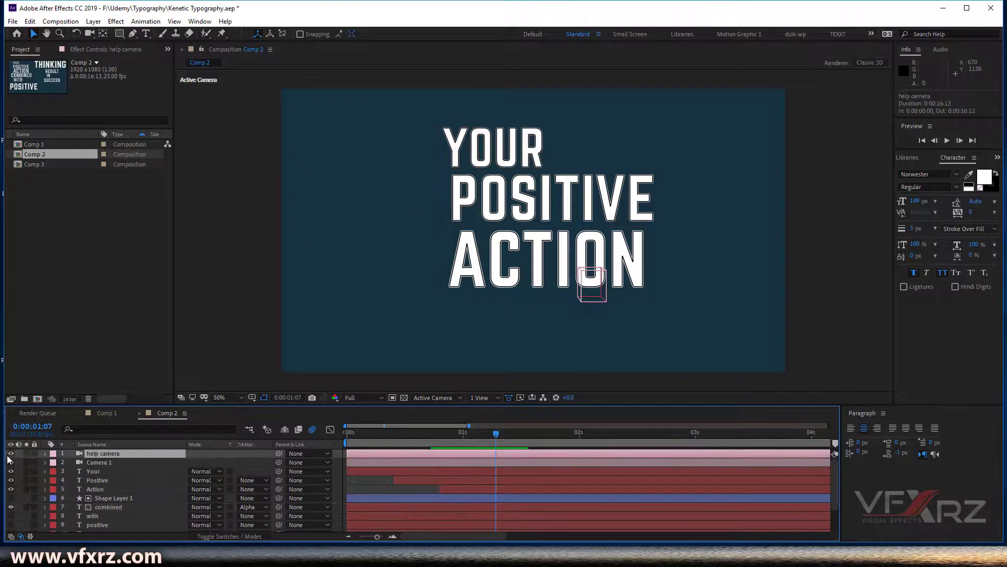
pyautogui.click(11, 453)
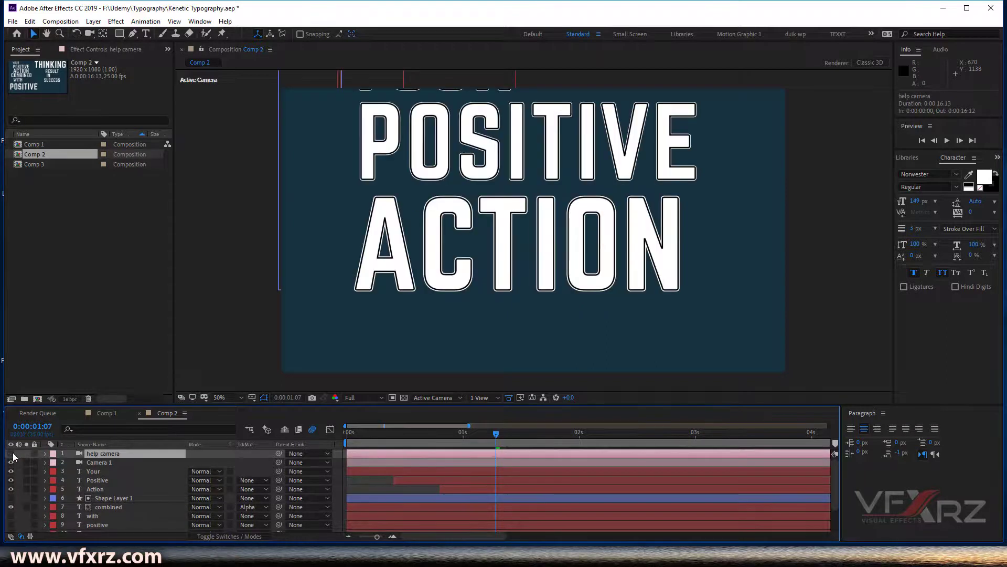
pyautogui.moveTo(489, 439)
pyautogui.mouseDown()
pyautogui.moveTo(518, 434)
pyautogui.moveTo(498, 440)
pyautogui.mouseUp()
pyautogui.click(44, 462)
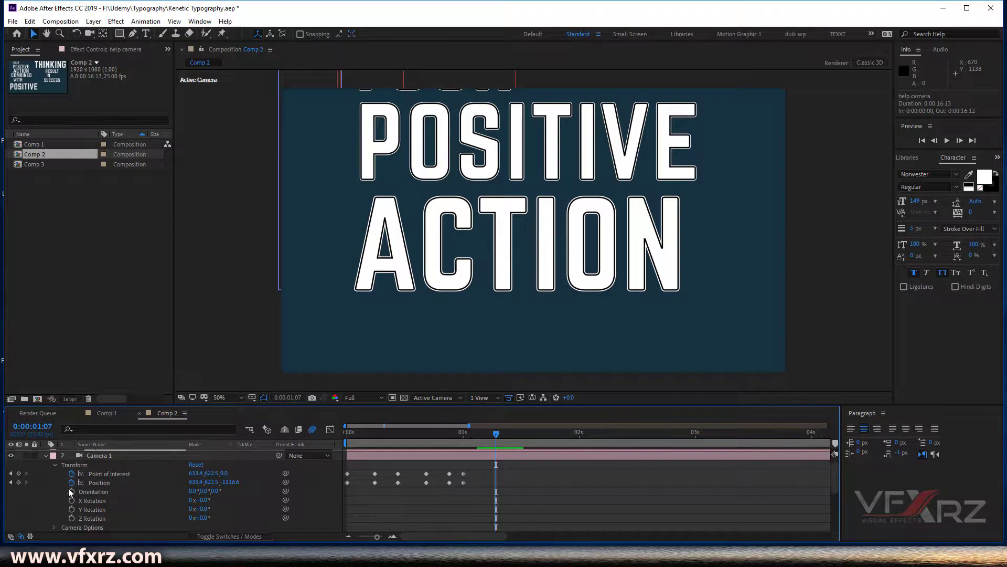
pyautogui.click(19, 473)
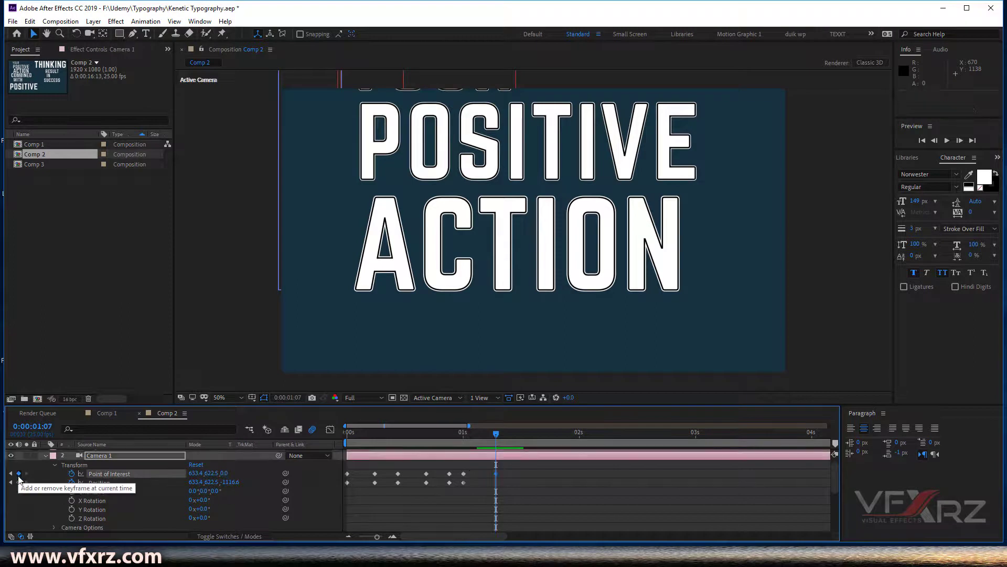
pyautogui.click(20, 481)
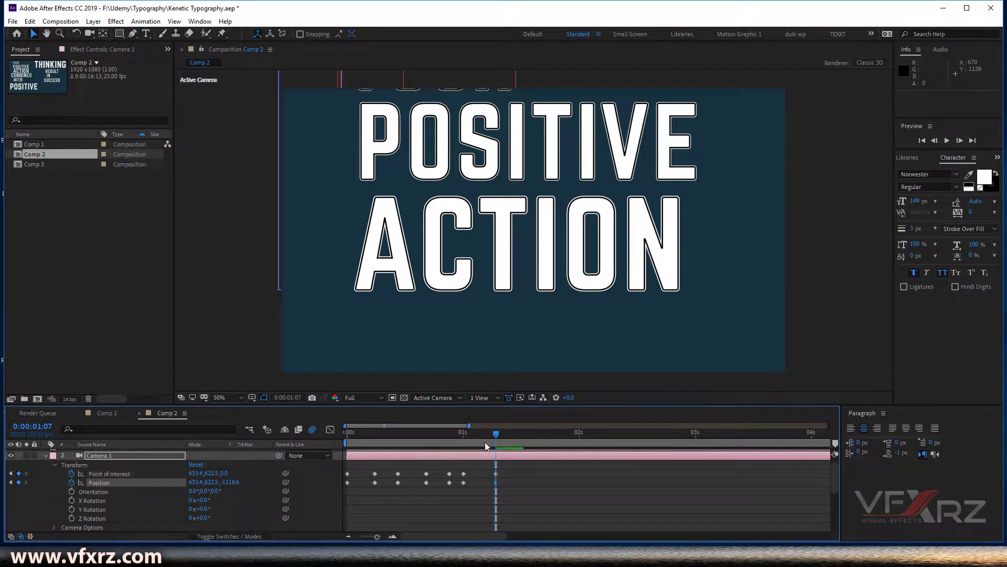
# Shift the new camera keyframes to 0:00:01:06, and at 0:00:01:10 move Camera 1 to about 505.8, 468.7, -1217.1
pyautogui.moveTo(503, 432); pyautogui.dragTo(512, 432)
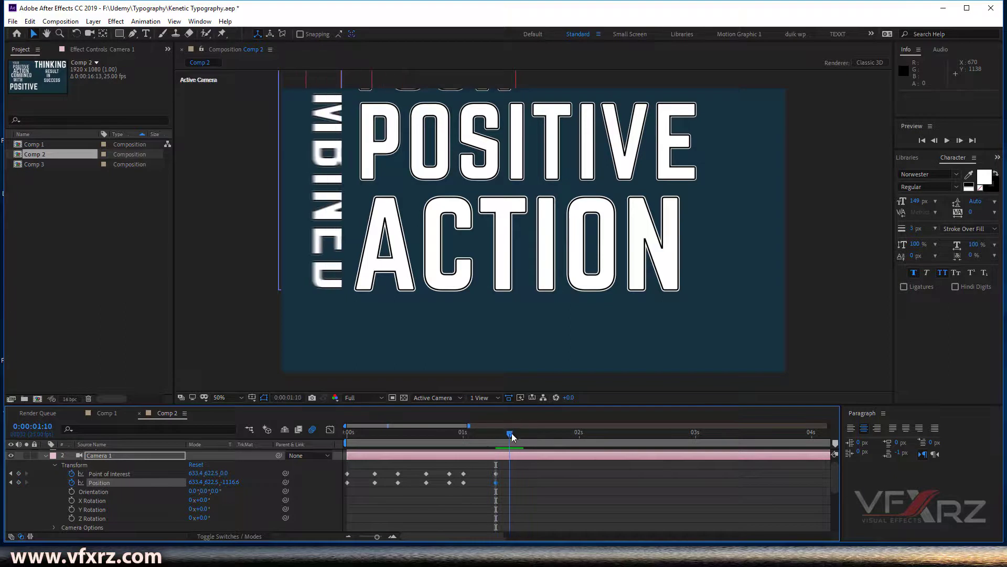
pyautogui.moveTo(501, 471); pyautogui.dragTo(494, 483)
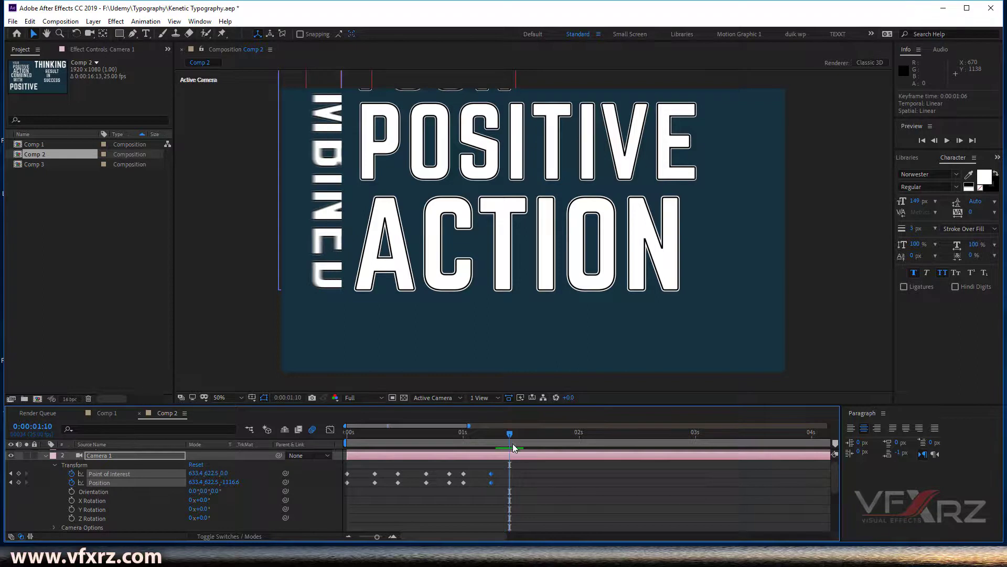
pyautogui.click(90, 33)
pyautogui.moveTo(390, 146); pyautogui.dragTo(484, 208)
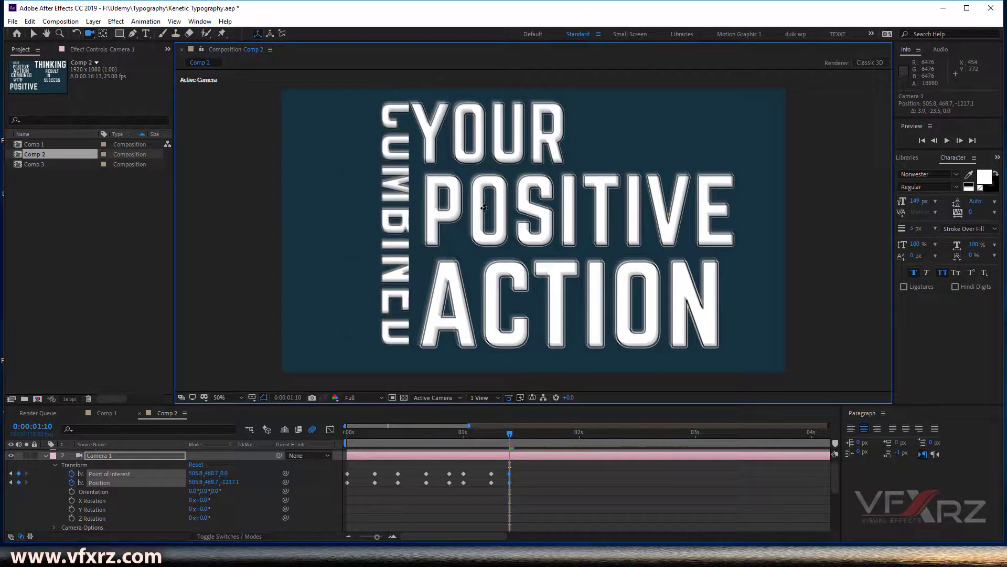
pyautogui.moveTo(511, 434); pyautogui.dragTo(492, 440)
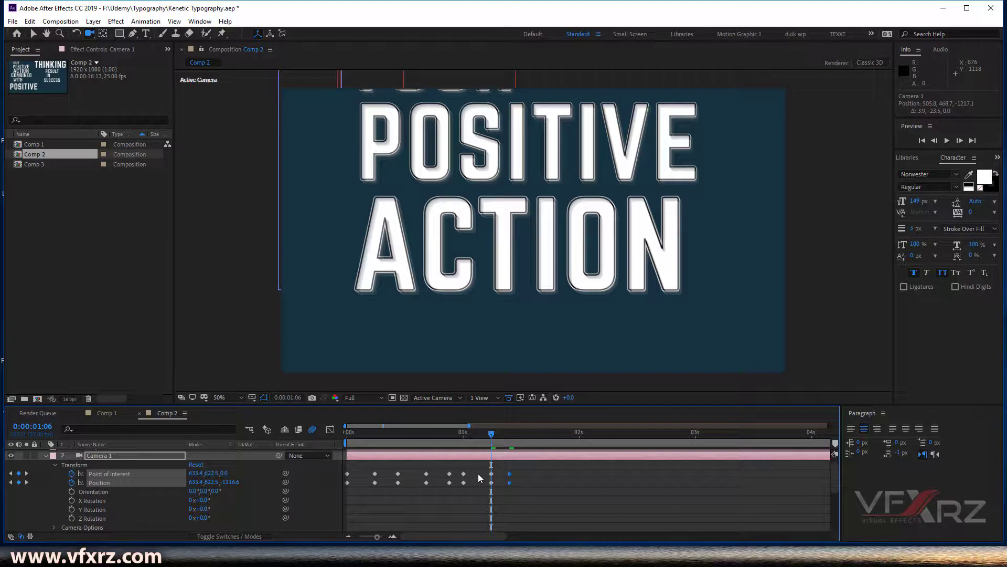
# Keyframe Camera 1's Z Rotation at 0:00:01:06 and set it to 90° at 0:00:01:10
pyautogui.hotkey('ctrl', 'z')
pyautogui.click(96, 517)
pyautogui.click(72, 518)
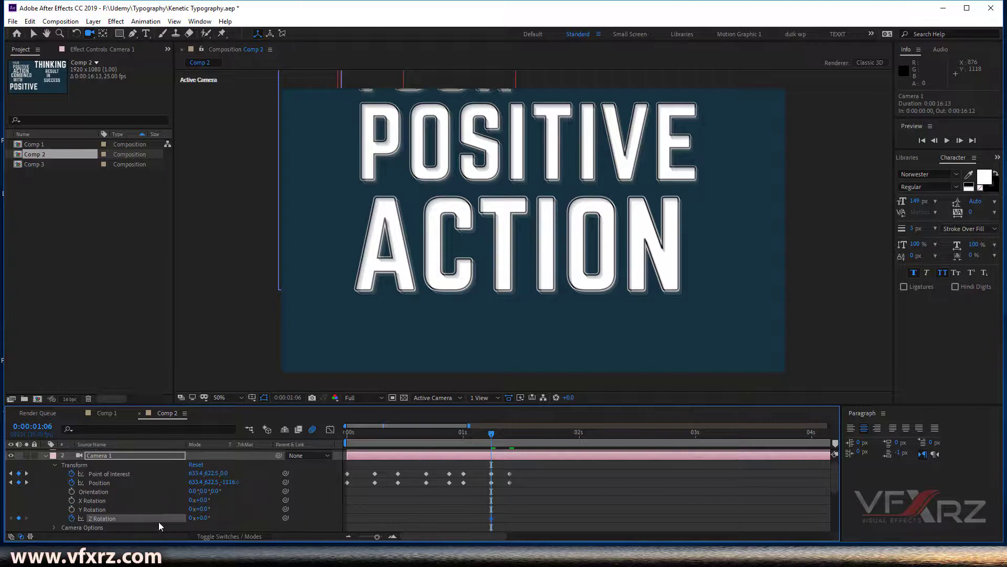
pyautogui.moveTo(492, 433); pyautogui.dragTo(511, 436)
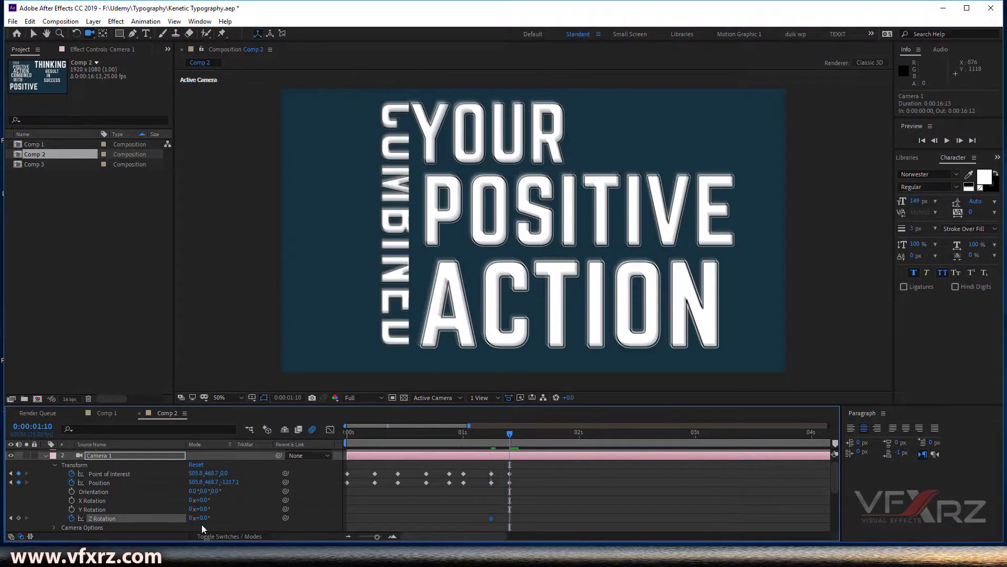
pyautogui.write('90')
pyautogui.press('Return')
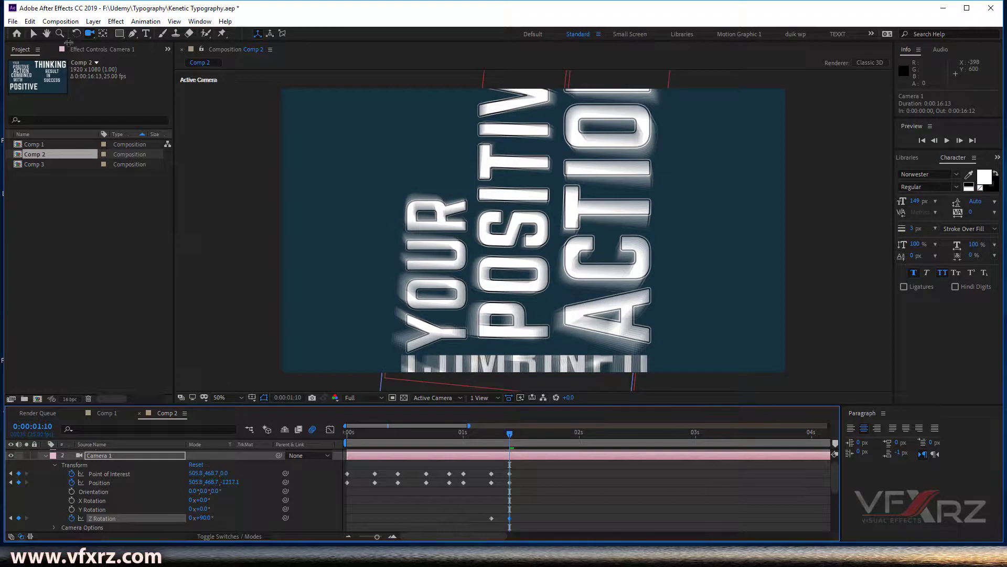
# Reframe Camera 1 on COMBINED at 0:00:01:10, at about 142.2, 480.4, -974.6, and preview the animation from the start
pyautogui.moveTo(478, 274); pyautogui.dragTo(474, 136)
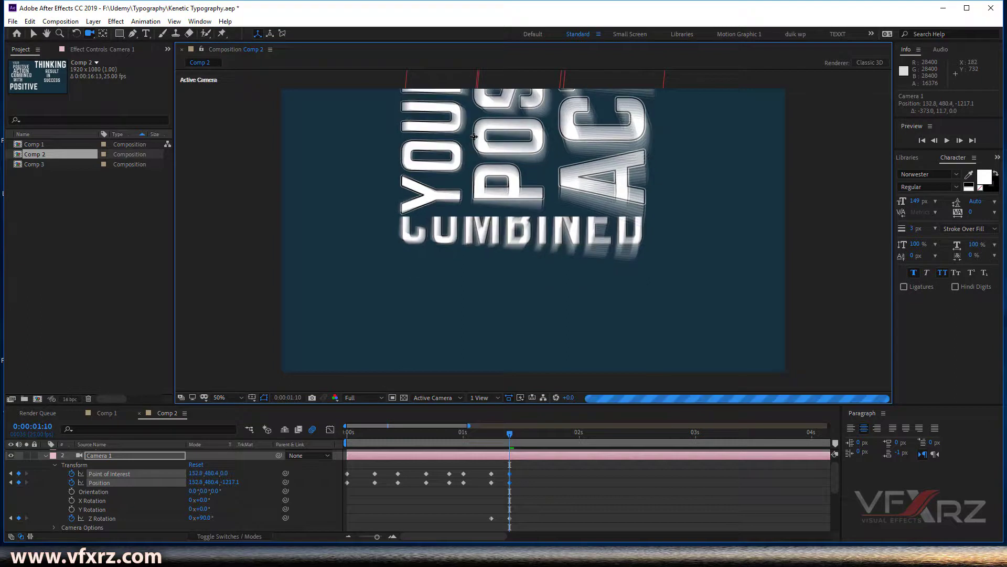
pyautogui.moveTo(522, 221); pyautogui.dragTo(525, 195)
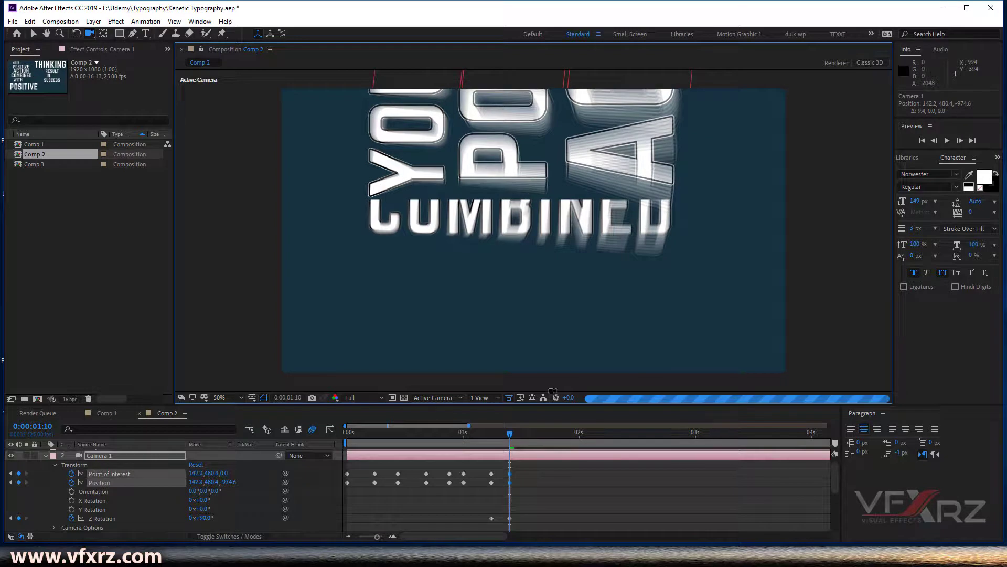
pyautogui.moveTo(510, 436)
pyautogui.mouseDown()
pyautogui.moveTo(540, 426)
pyautogui.moveTo(499, 444)
pyautogui.mouseUp()
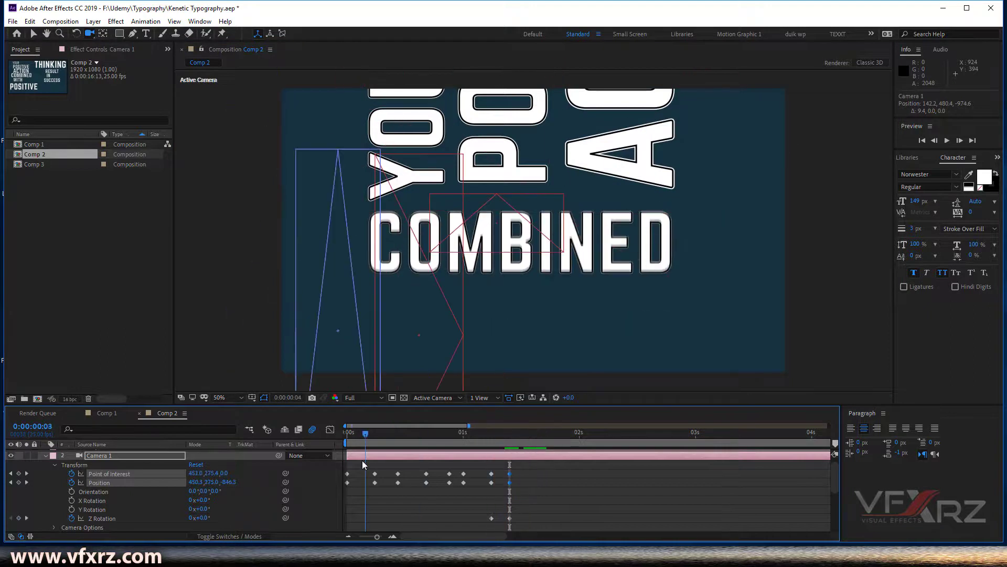
pyautogui.press('Home')
pyautogui.press('space')
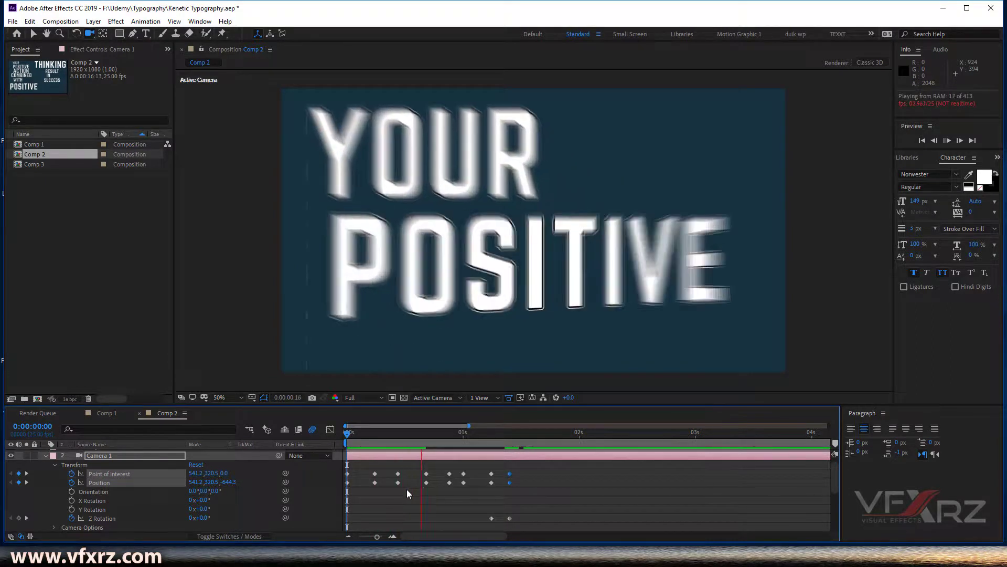
pyautogui.click(408, 434)
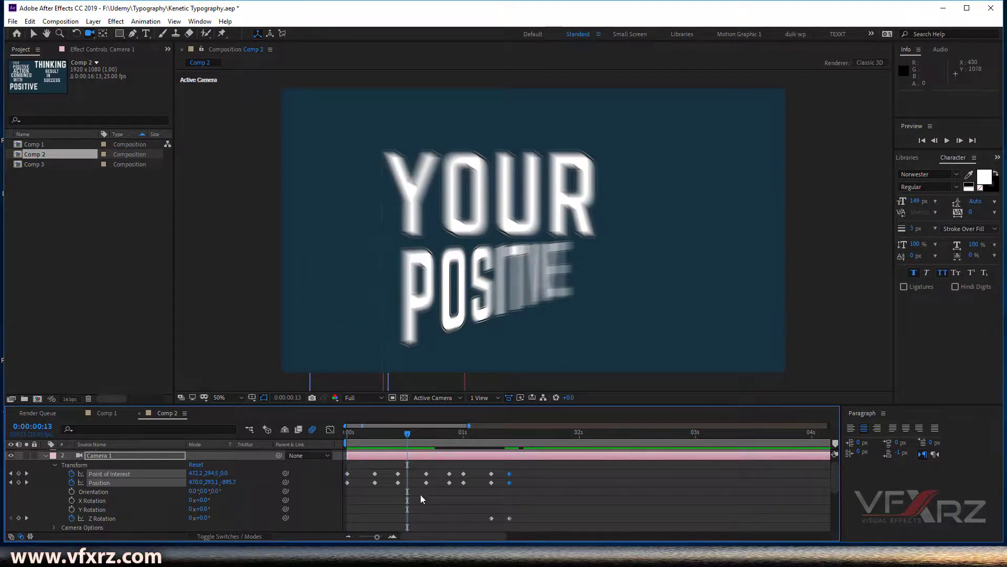
# Trim the start of the combined layer to its first Position keyframe at 0:00:01:07
pyautogui.scroll(-3, 431, 499)
pyautogui.click(407, 515)
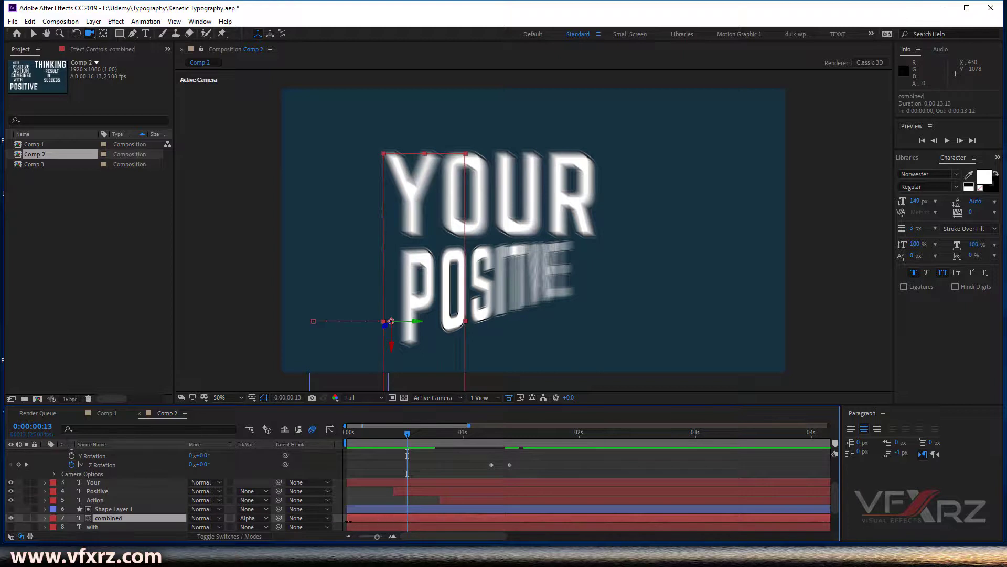
pyautogui.moveTo(349, 519); pyautogui.dragTo(446, 518)
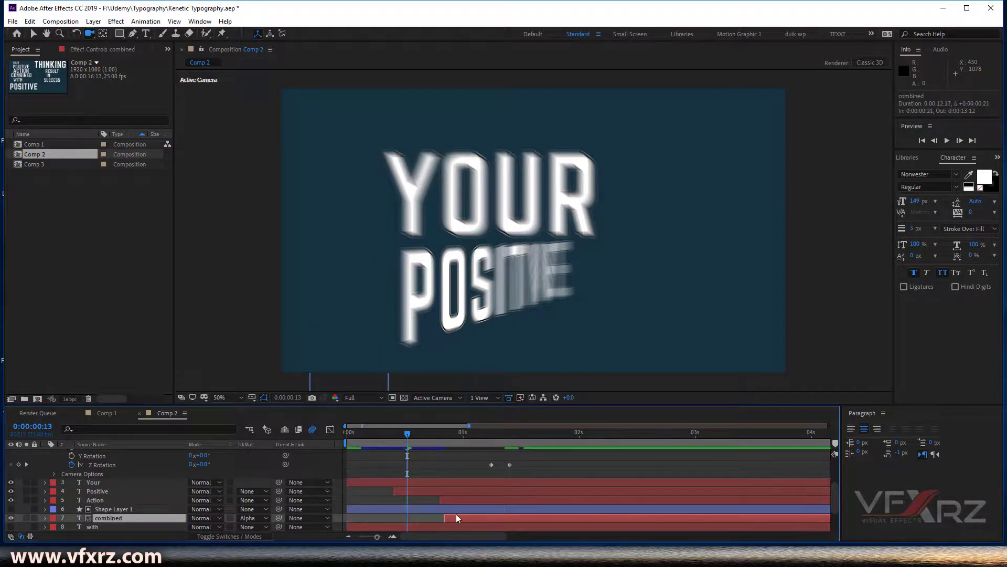
pyautogui.click(45, 518)
# Play Comp 2 from the beginning and scrub through the camera rotation to the COMBINED reveal
pyautogui.moveTo(426, 434); pyautogui.dragTo(344, 470)
pyautogui.scroll(1, 384, 480)
pyautogui.scroll(-2, 437, 323)
pyautogui.scroll(1, 437, 322)
pyautogui.press('space')
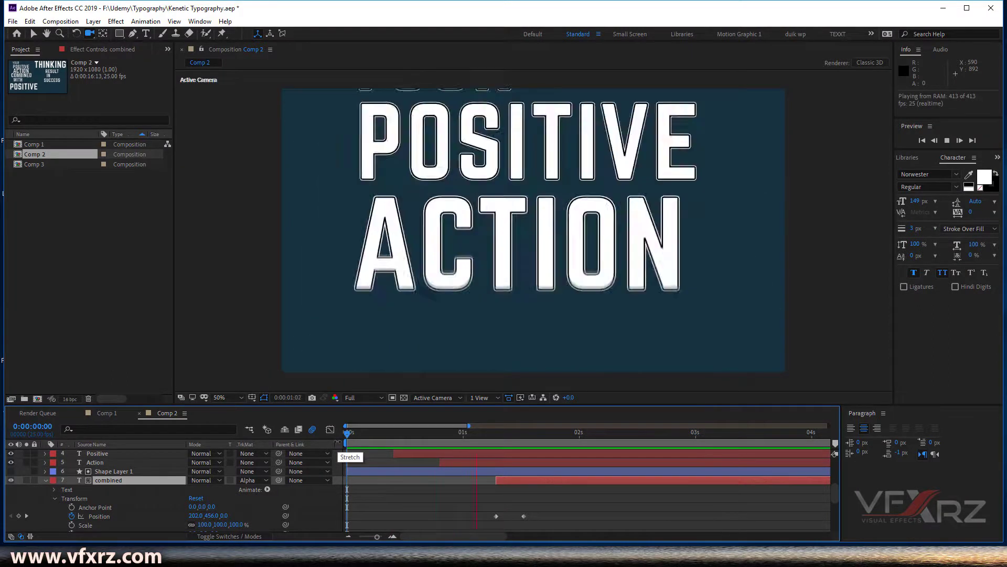
pyautogui.moveTo(411, 430); pyautogui.dragTo(543, 434)
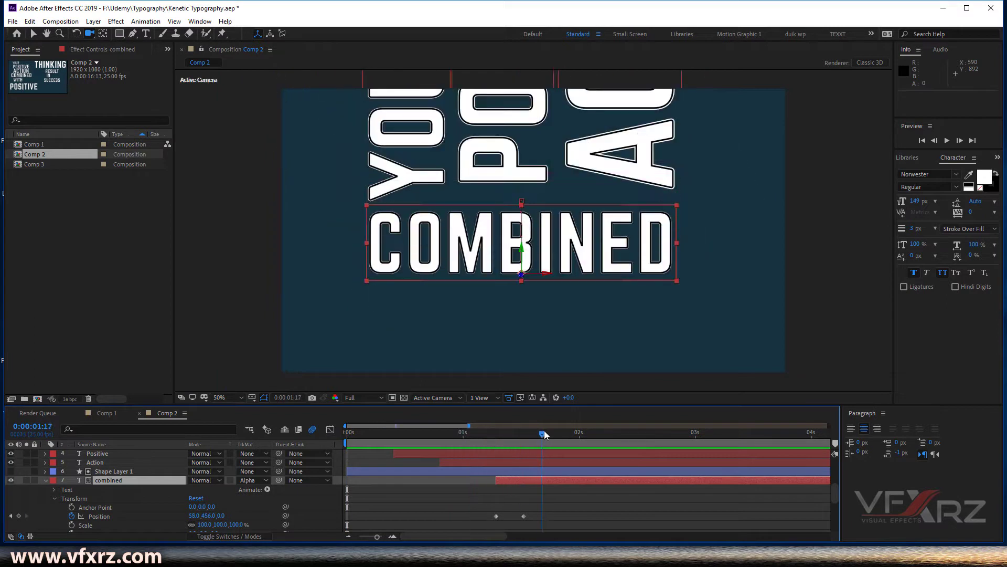
# Check in Comp 1 how WITH enters below COMBINED, and return to Comp 2
pyautogui.click(102, 415)
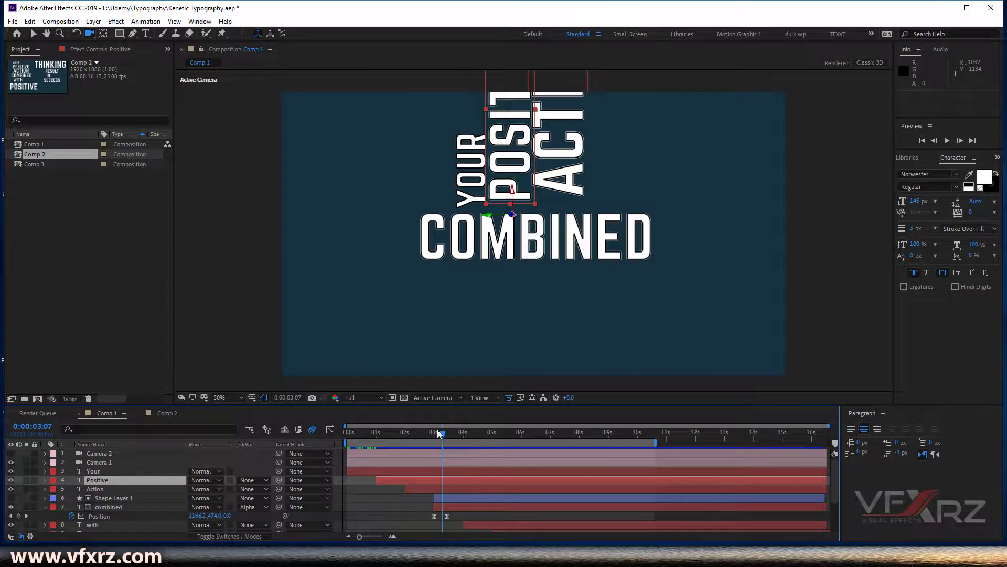
pyautogui.moveTo(442, 437); pyautogui.dragTo(465, 442)
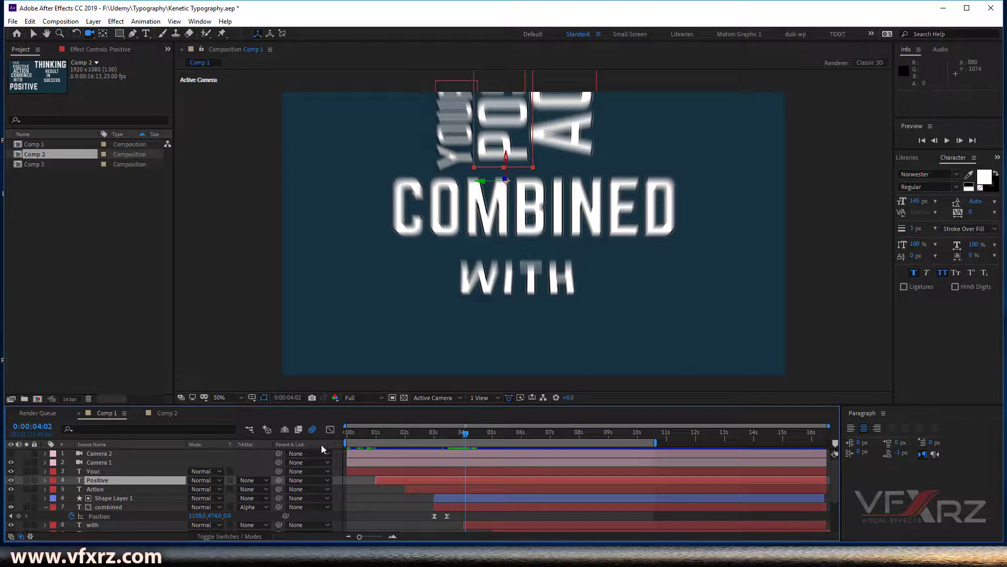
pyautogui.click(178, 412)
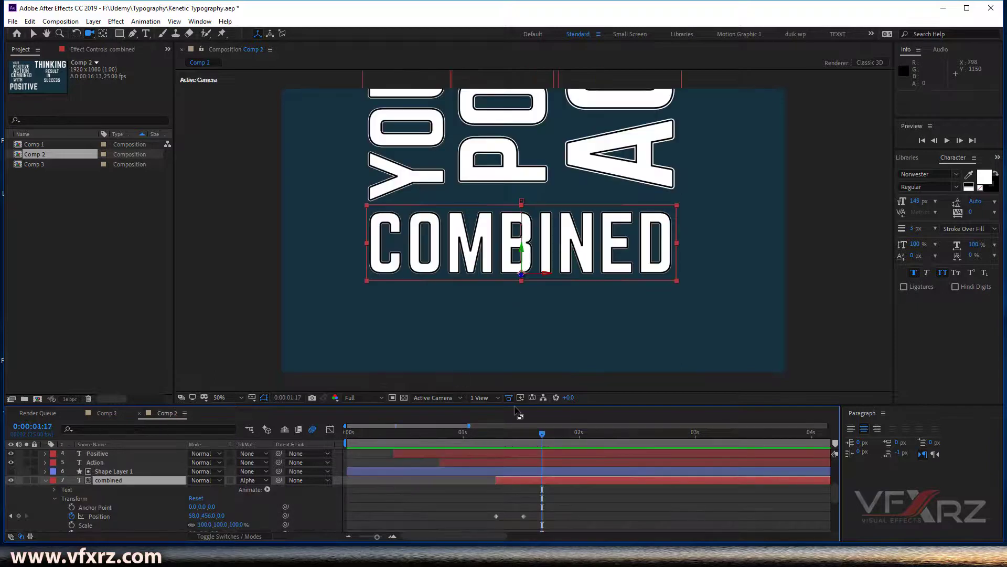
# Make the with layer visible and set its Z Rotation to 90°
pyautogui.scroll(-3, 49, 491)
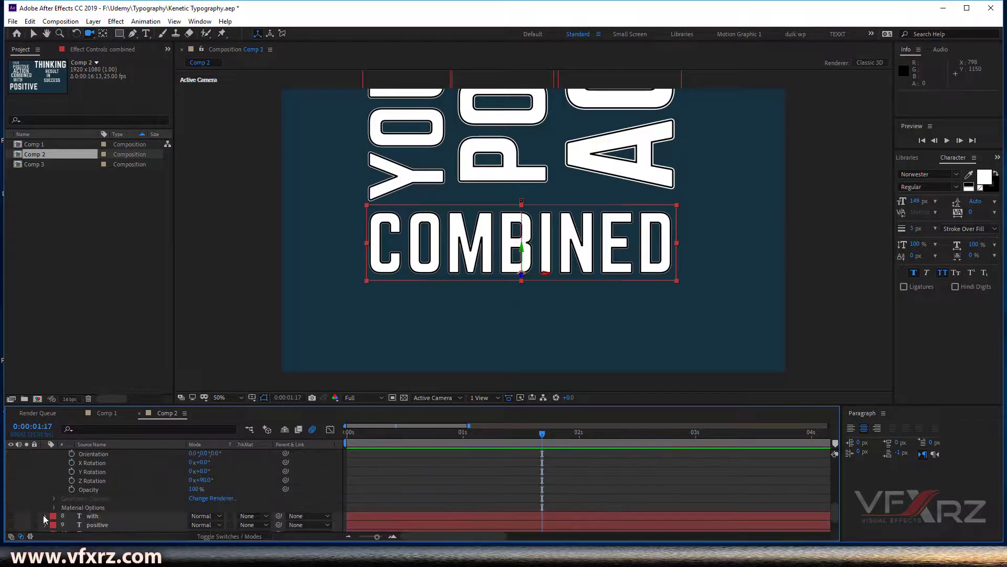
pyautogui.click(85, 515)
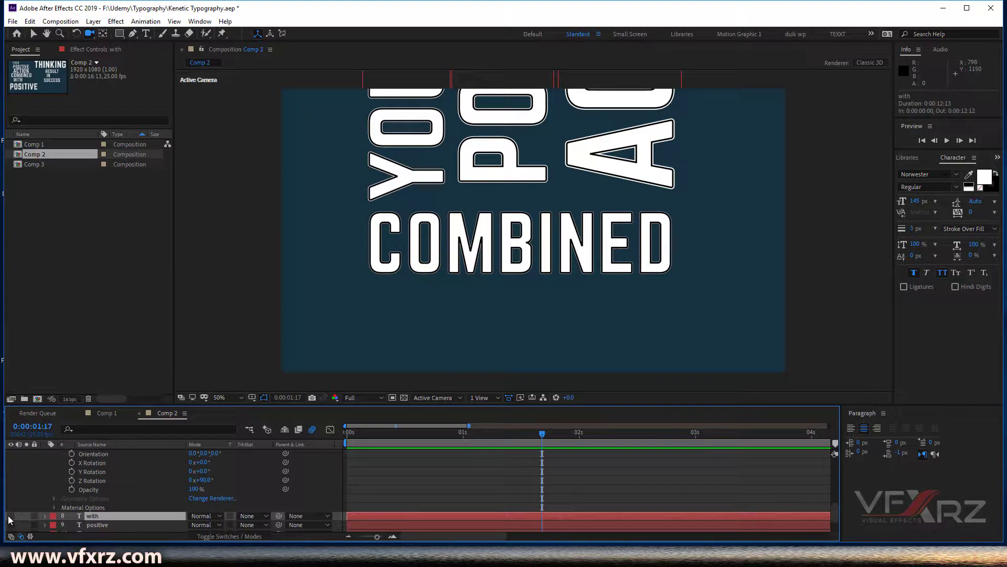
pyautogui.click(10, 515)
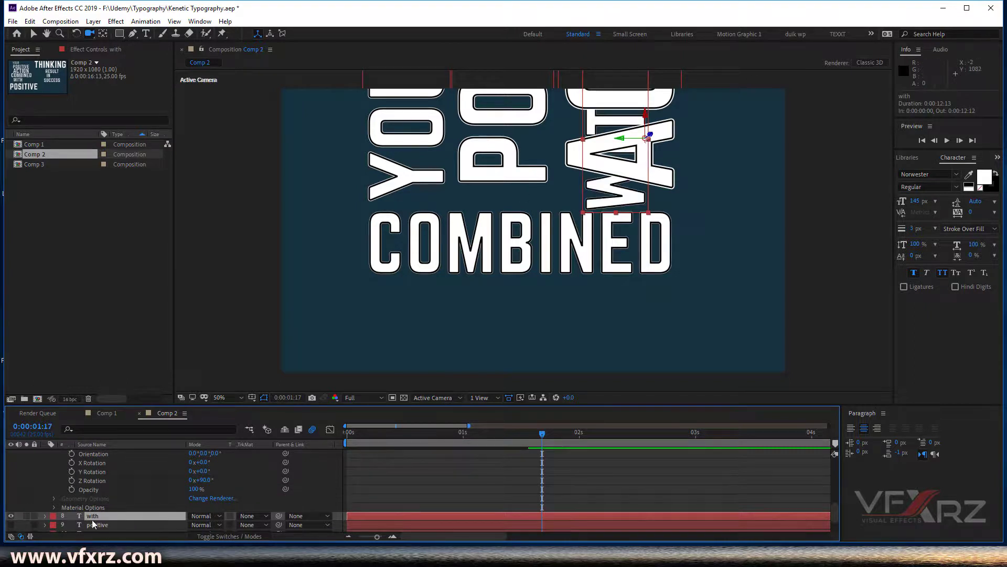
pyautogui.press('r')
pyautogui.scroll(-1, 109, 517)
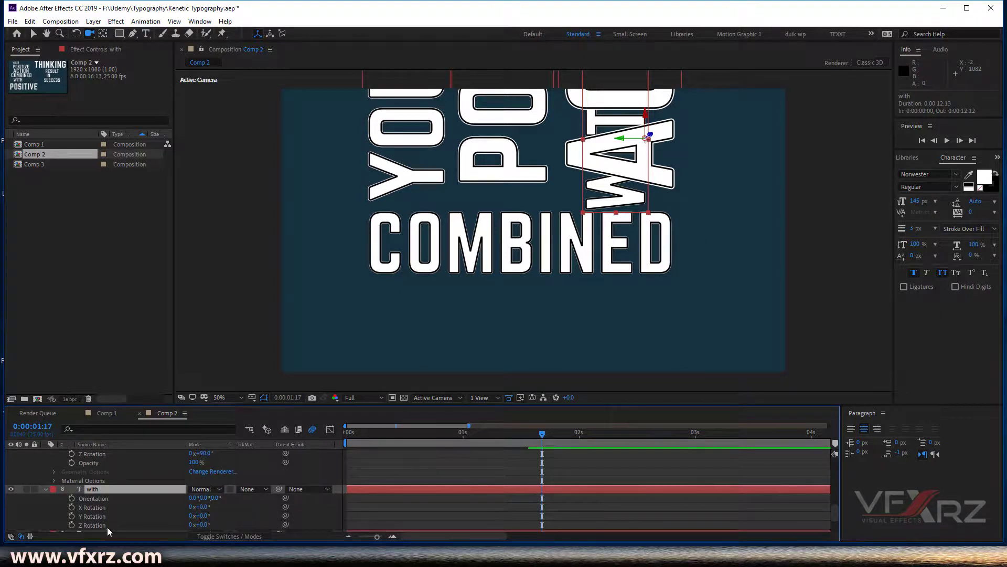
pyautogui.click(105, 525)
pyautogui.click(200, 526)
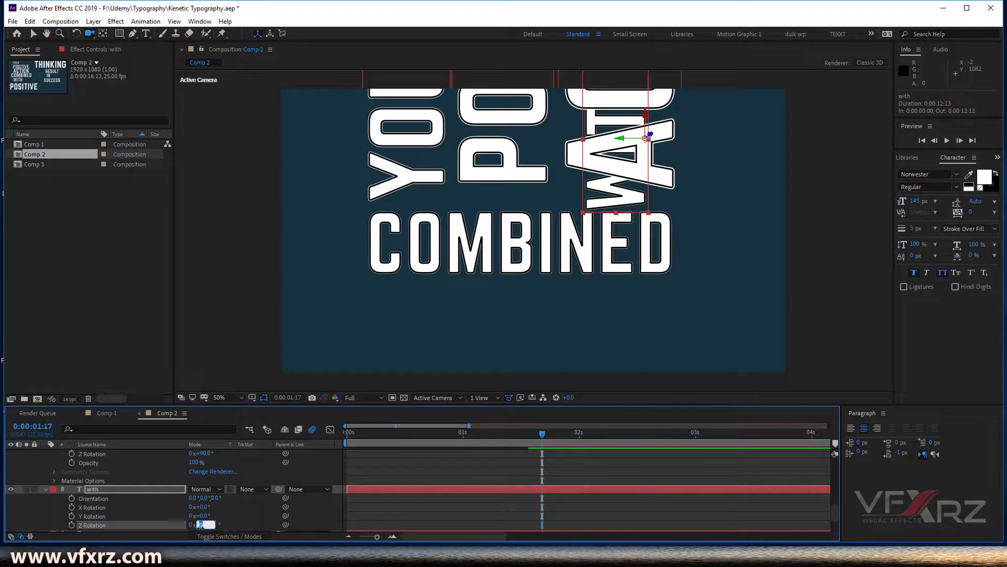
pyautogui.press('Return')
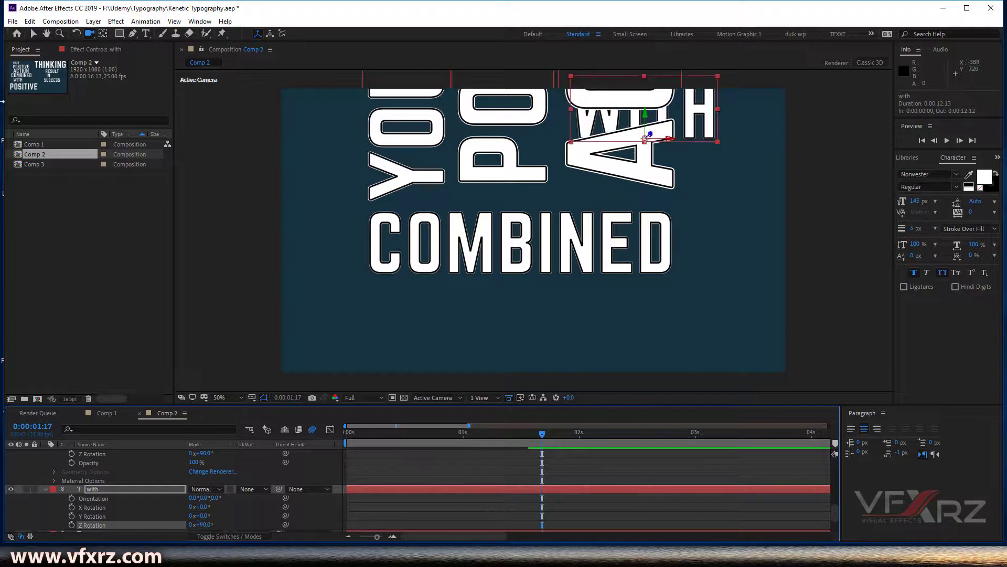
# Position WITH directly below COMBINED at about -146, 450, 0 and enlarge its font size to 236 px
pyautogui.click(32, 34)
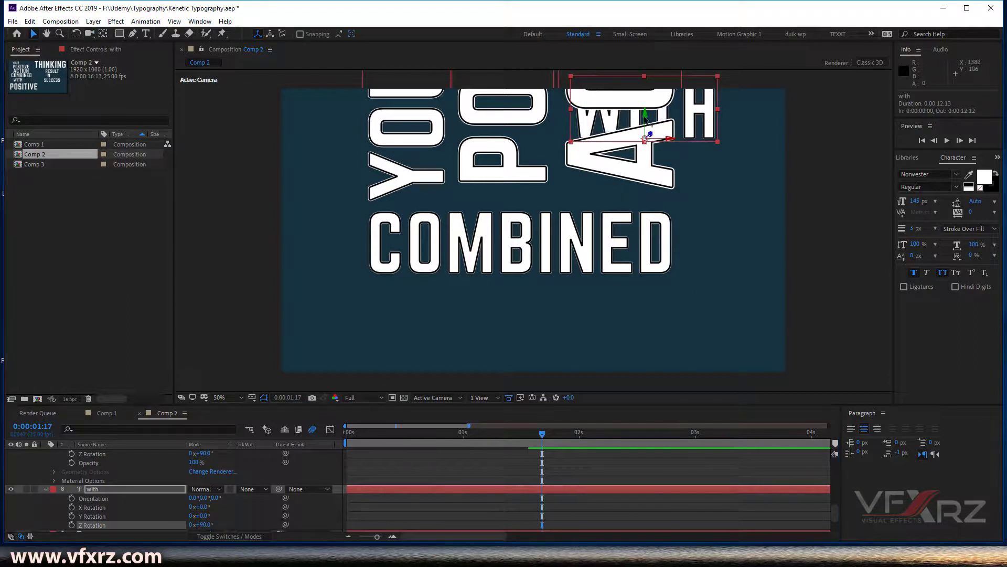
pyautogui.moveTo(656, 121); pyautogui.dragTo(608, 341)
pyautogui.moveTo(914, 201); pyautogui.dragTo(986, 190)
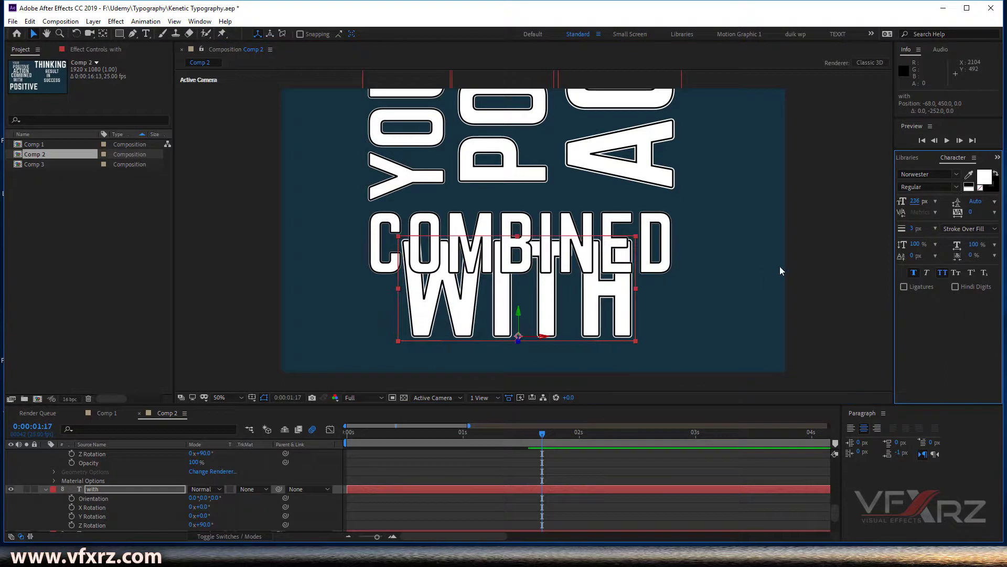
pyautogui.moveTo(519, 313); pyautogui.dragTo(528, 335)
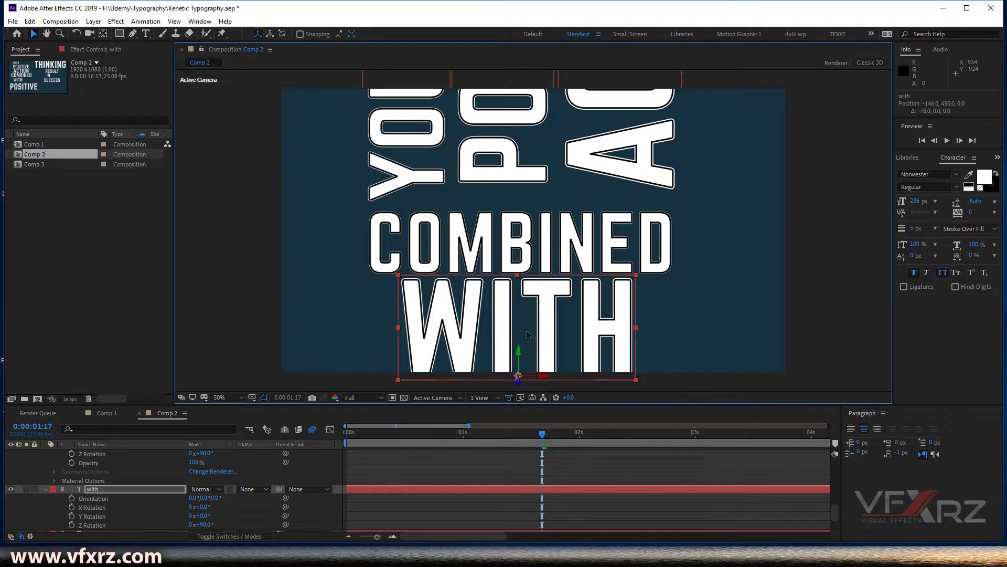
# Trim the start of the with layer to 0:00:01:16, just after COMBINED's last Position keyframe
pyautogui.scroll(3, 513, 466)
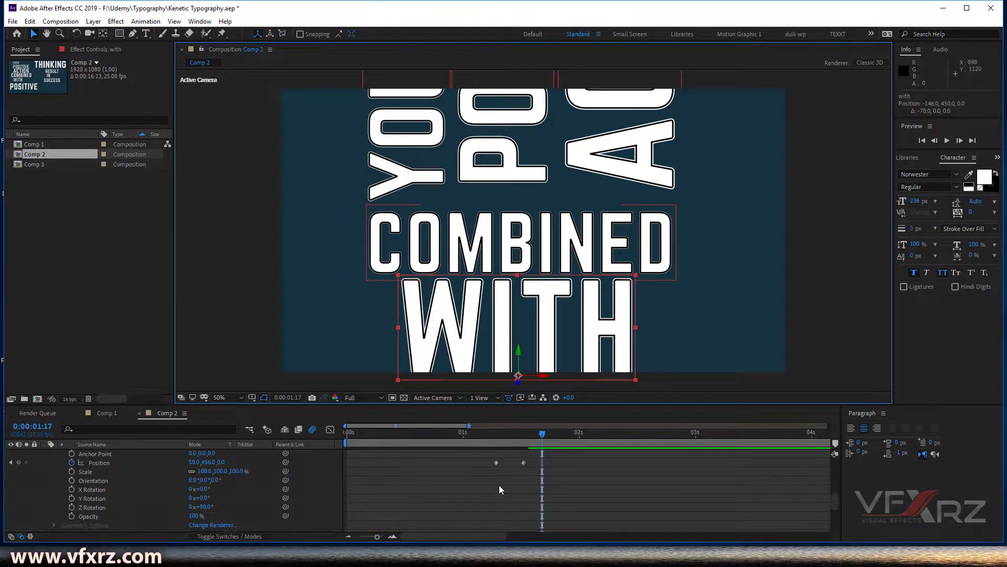
pyautogui.click(535, 439)
pyautogui.moveTo(536, 440); pyautogui.dragTo(537, 448)
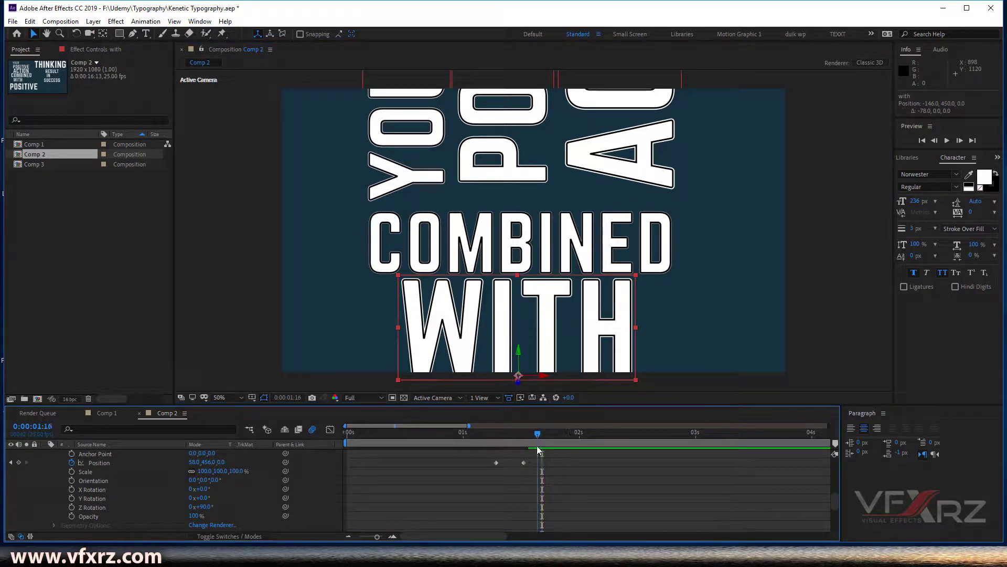
pyautogui.scroll(-1, 538, 450)
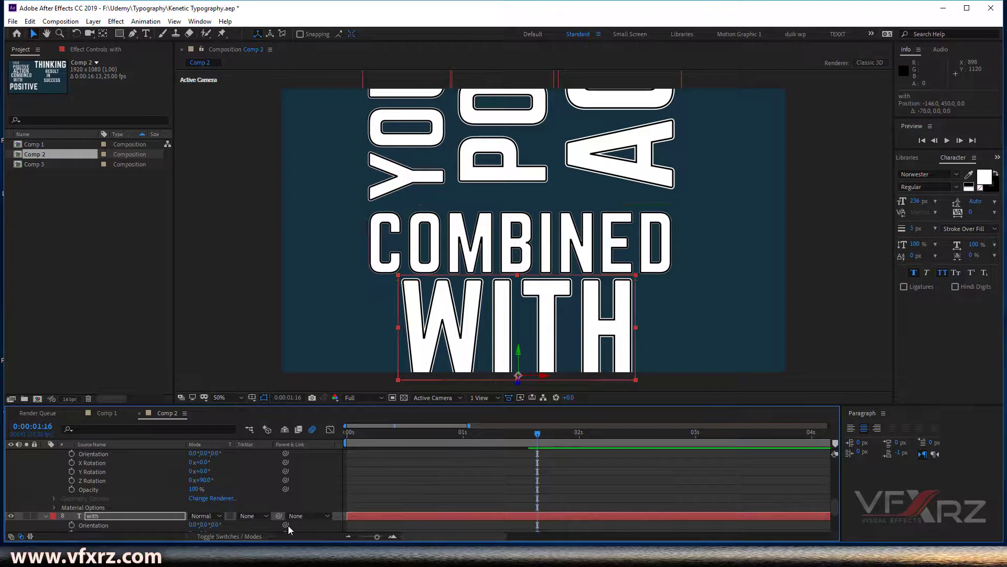
pyautogui.click(369, 515)
pyautogui.moveTo(348, 515); pyautogui.dragTo(538, 516)
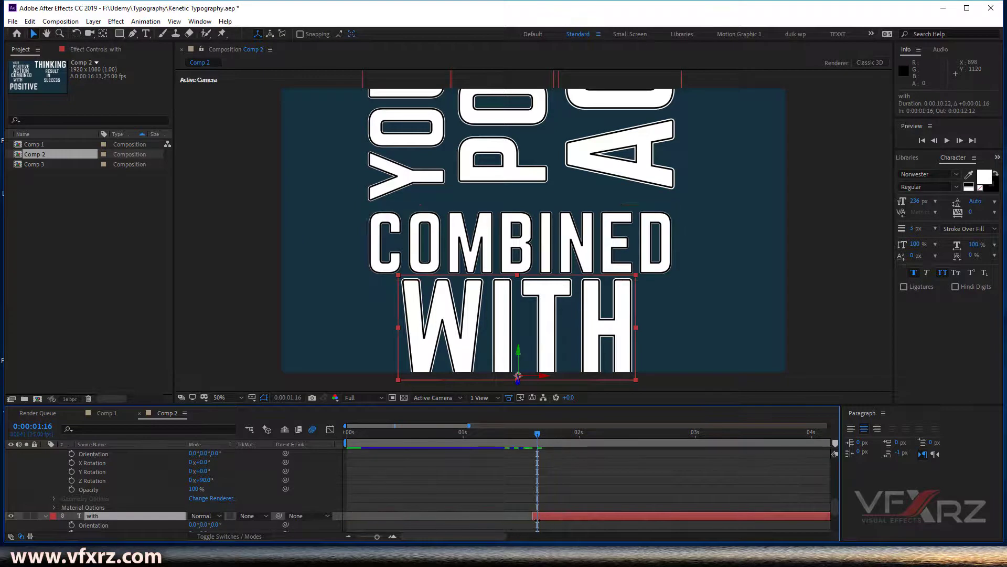
# Collapse the combined layer and keyframe the with layer's Y Rotation at -105° at 0:00:01:16, folding the word away
pyautogui.scroll(3, 78, 490)
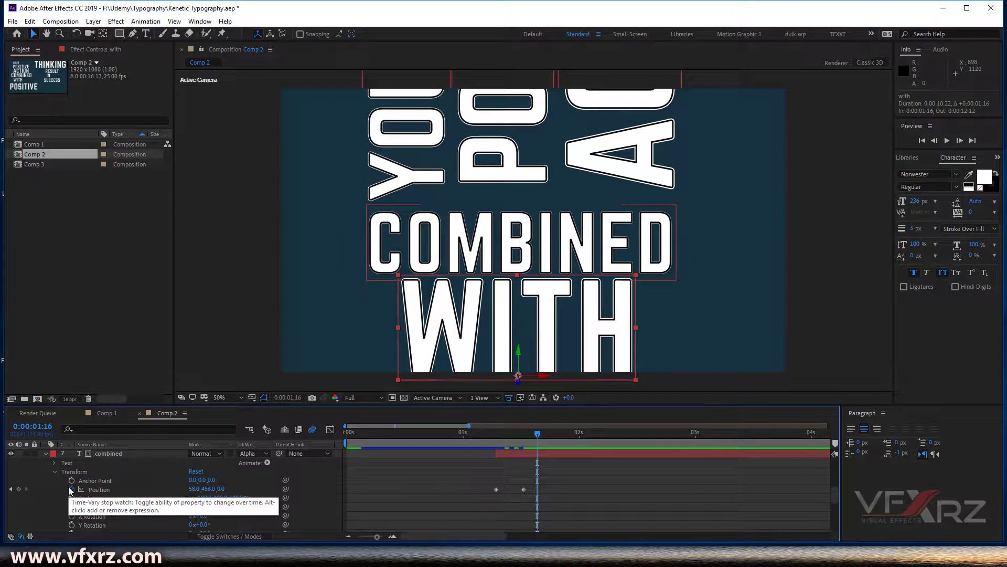
pyautogui.click(45, 454)
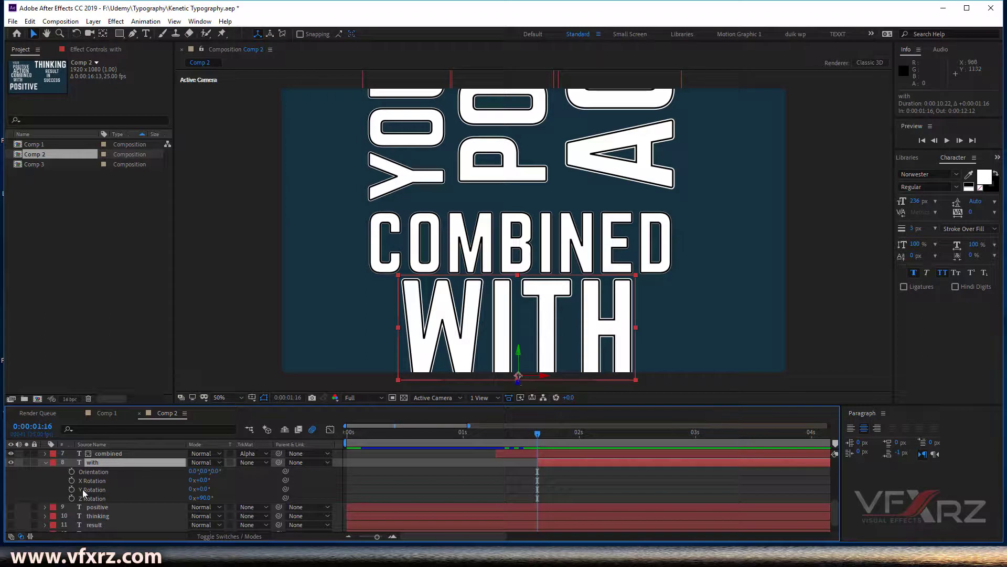
pyautogui.click(202, 489)
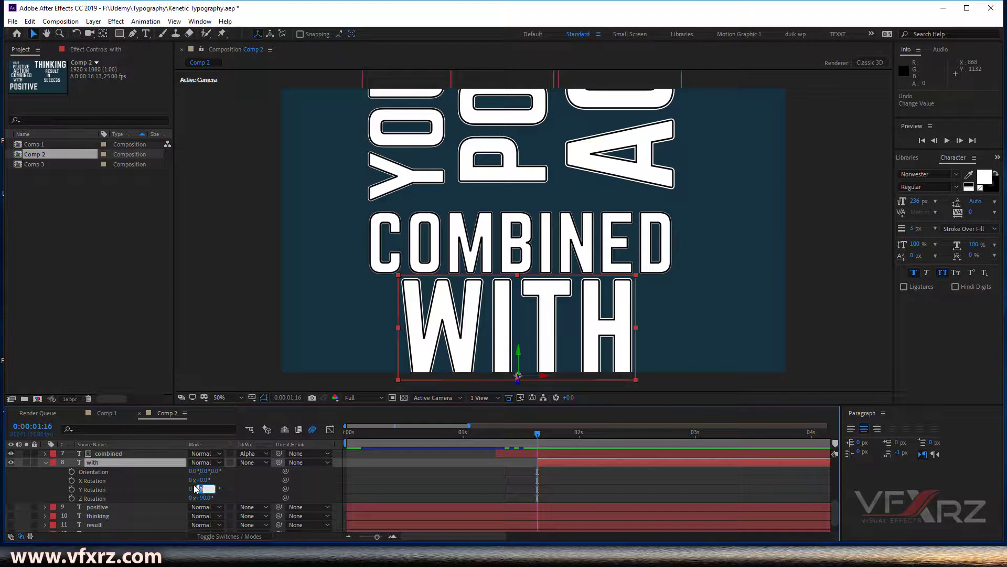
pyautogui.press('Return')
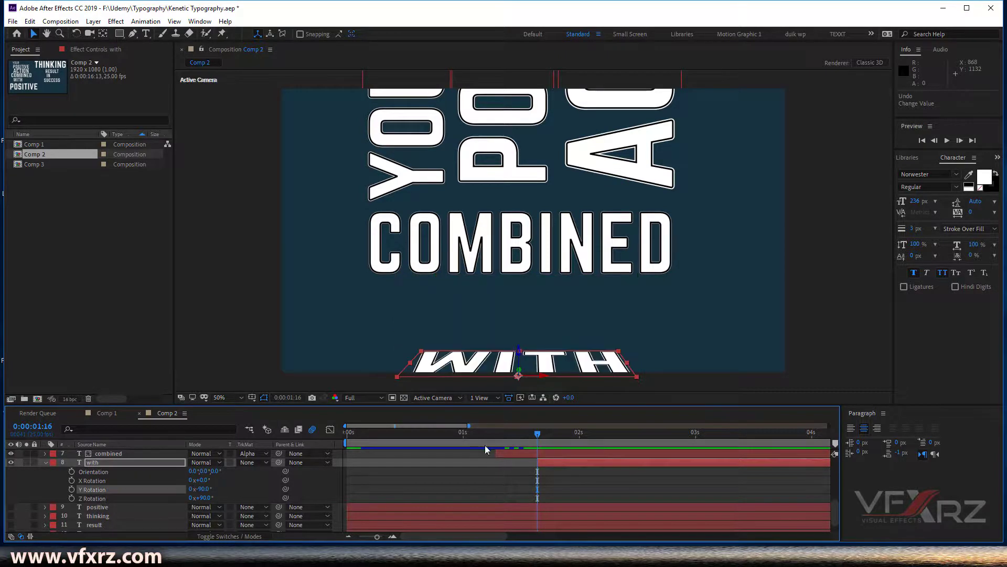
pyautogui.moveTo(204, 495); pyautogui.dragTo(194, 490)
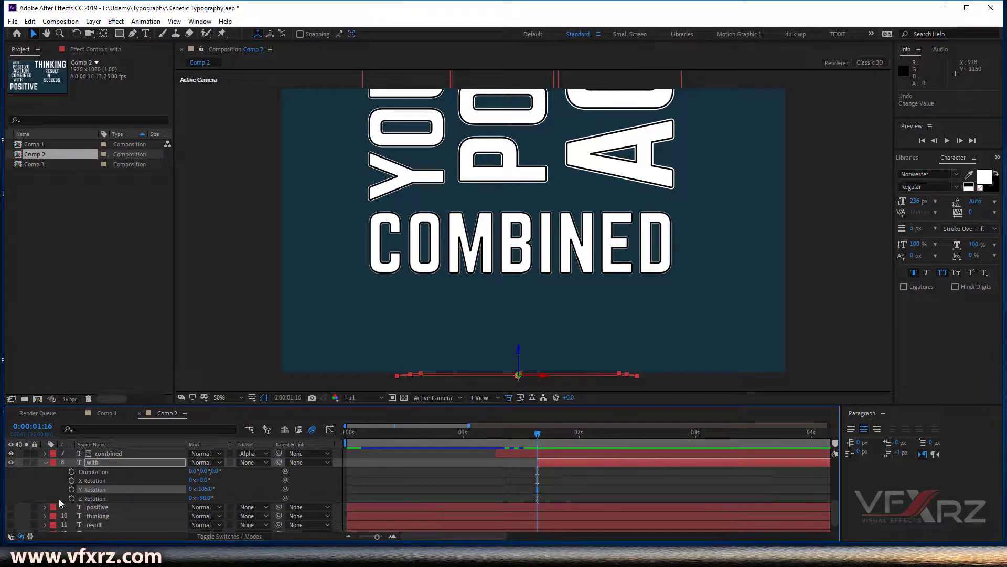
pyautogui.click(71, 488)
# Keyframe the with layer's Y Rotation at 0° at 0:00:01:24, and scrub back through the unfolding to 0:00:01:16
pyautogui.moveTo(560, 435); pyautogui.dragTo(574, 436)
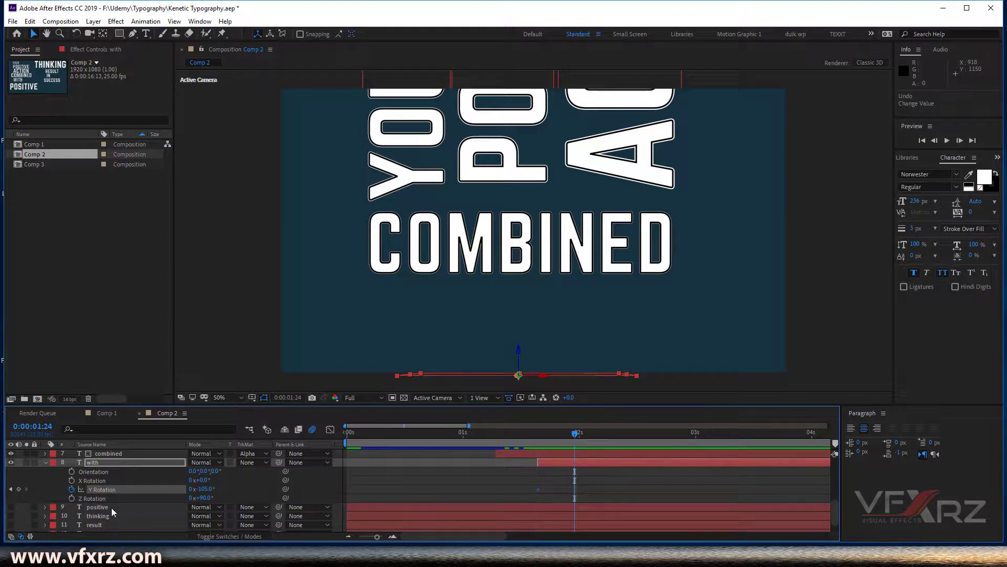
pyautogui.click(210, 489)
pyautogui.write('0')
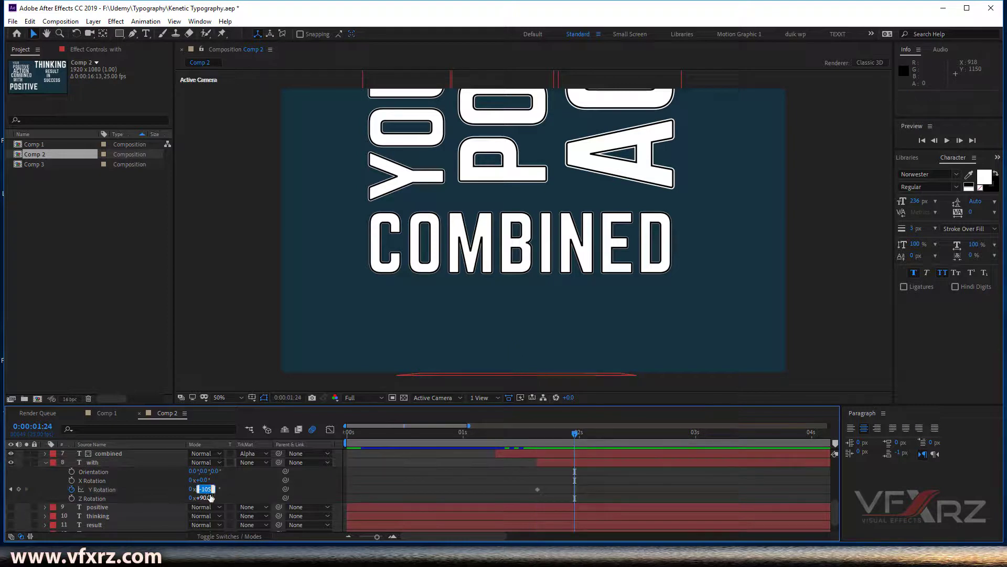
pyautogui.press('Return')
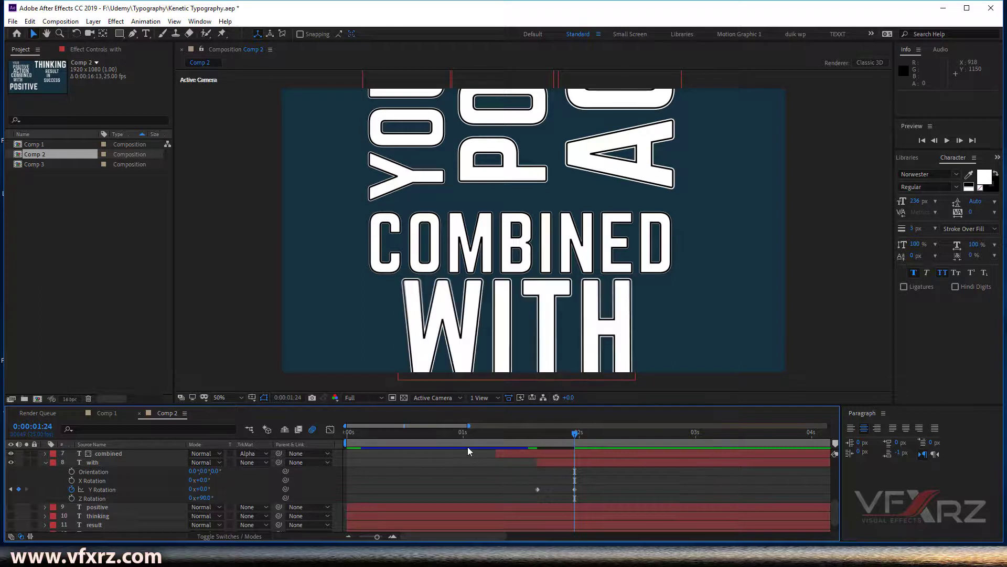
pyautogui.click(561, 436)
pyautogui.moveTo(546, 438)
pyautogui.mouseDown()
pyautogui.moveTo(527, 440)
pyautogui.moveTo(562, 442)
pyautogui.moveTo(537, 448)
pyautogui.mouseUp()
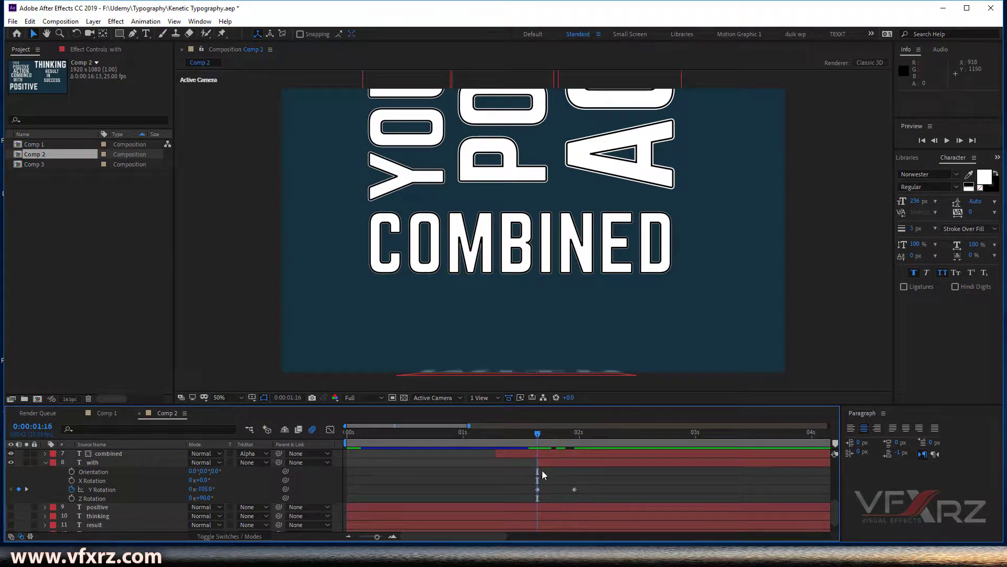
# Add Point of Interest and Position keyframes to Camera 1 at 0:00:01:16
pyautogui.scroll(3, 543, 470)
pyautogui.scroll(3, 542, 470)
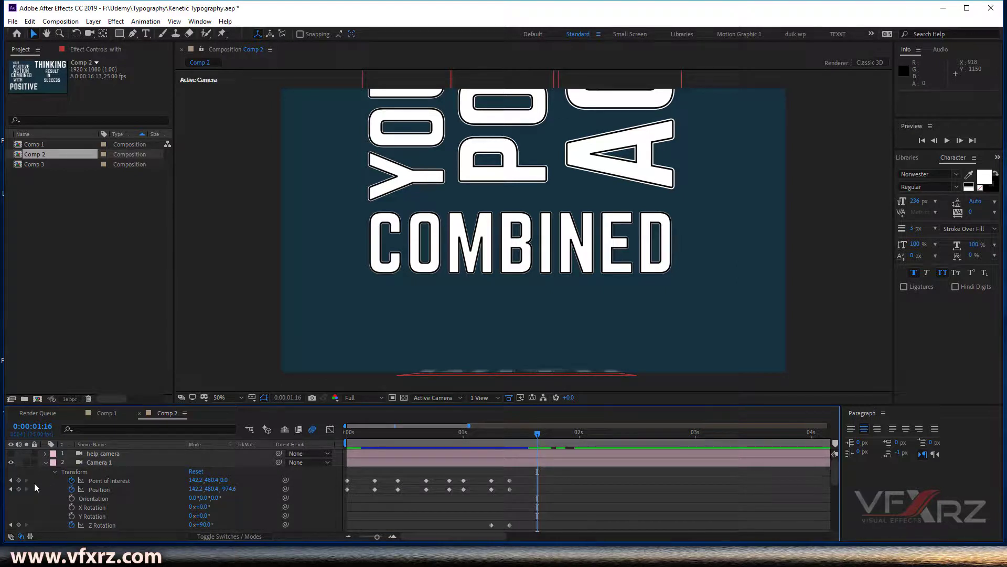
pyautogui.click(19, 480)
pyautogui.click(18, 489)
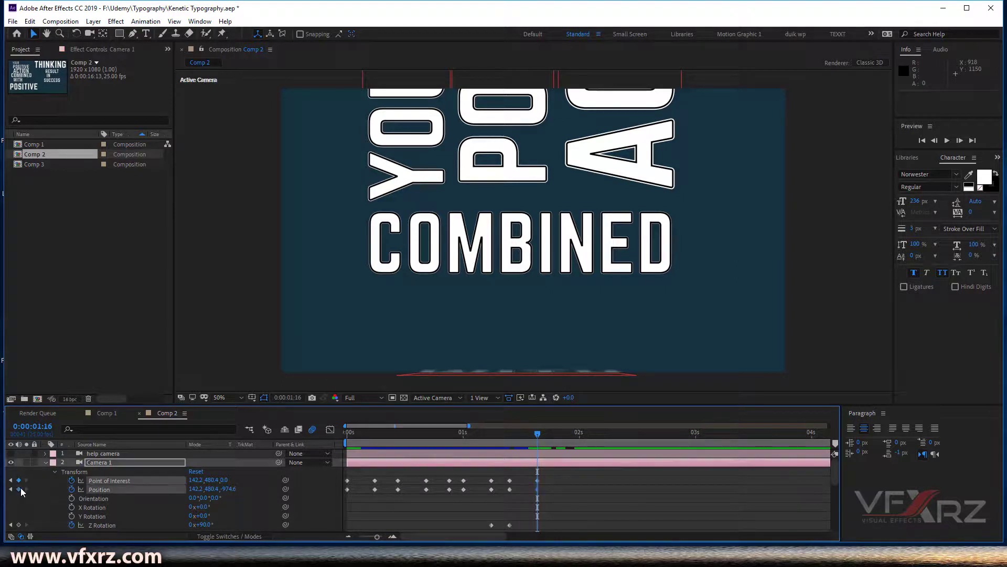
pyautogui.scroll(-2, 40, 499)
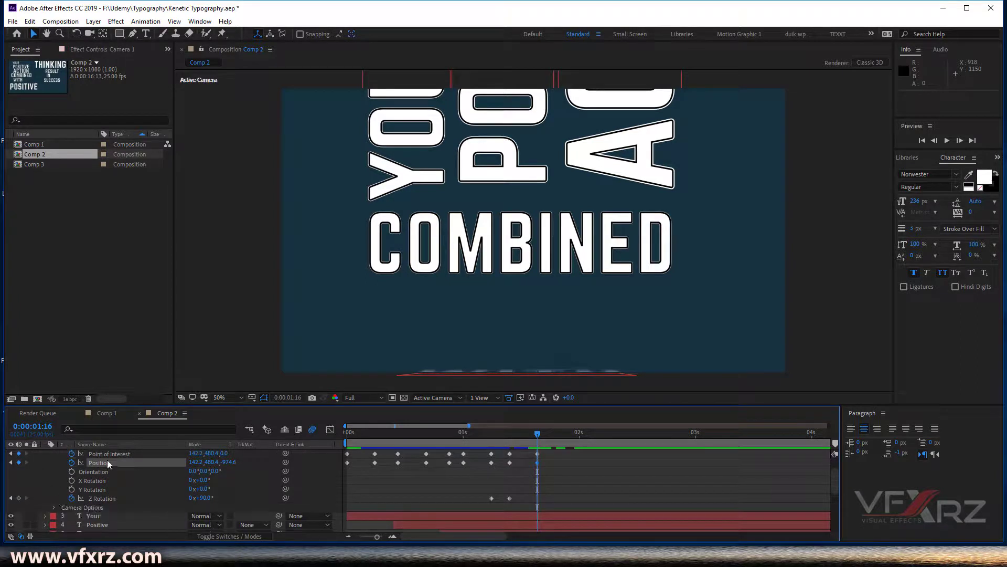
pyautogui.scroll(2, 527, 480)
pyautogui.scroll(-2, 527, 480)
pyautogui.scroll(2, 528, 480)
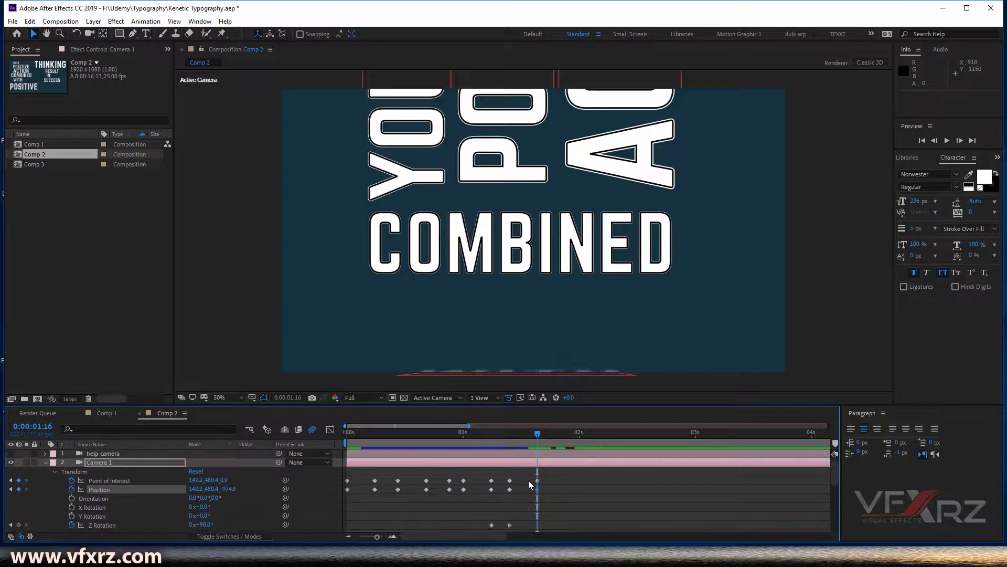
# At 0:00:01:24, pan Camera 1 down to centre COMBINED WITH and pull it back to a Z position of about -1085
pyautogui.scroll(-5, 544, 479)
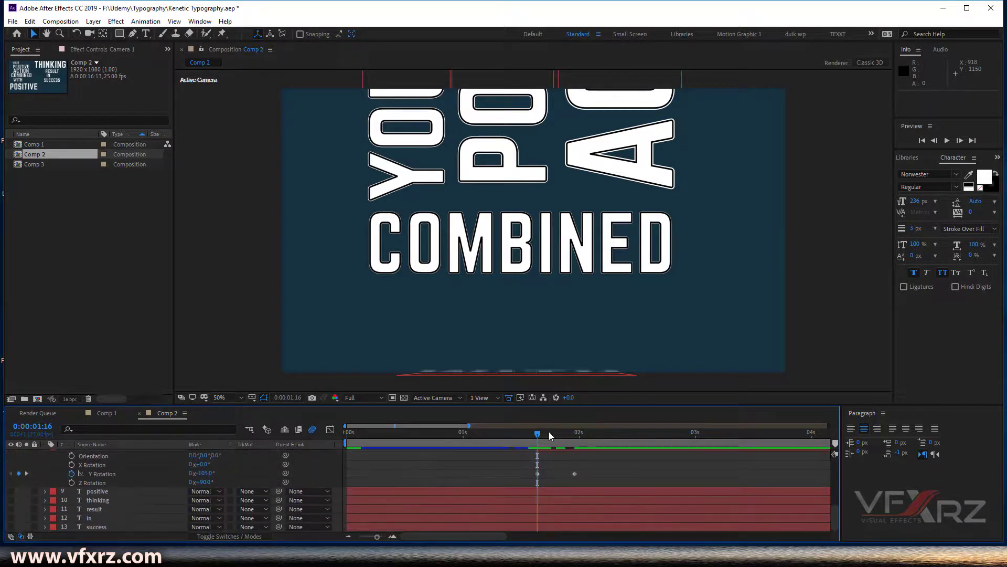
pyautogui.moveTo(542, 436); pyautogui.dragTo(575, 442)
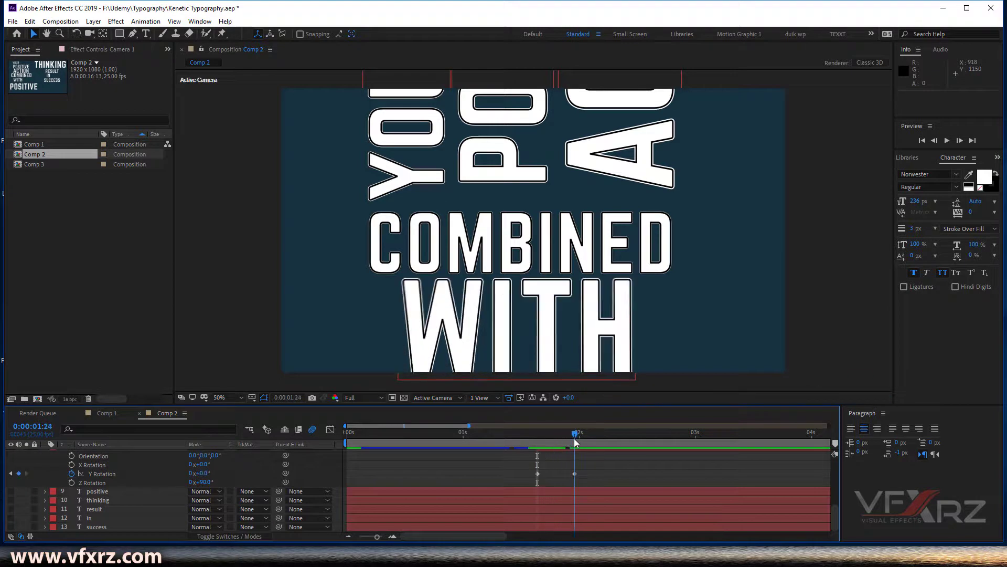
pyautogui.click(88, 34)
pyautogui.moveTo(519, 236); pyautogui.dragTo(527, 216)
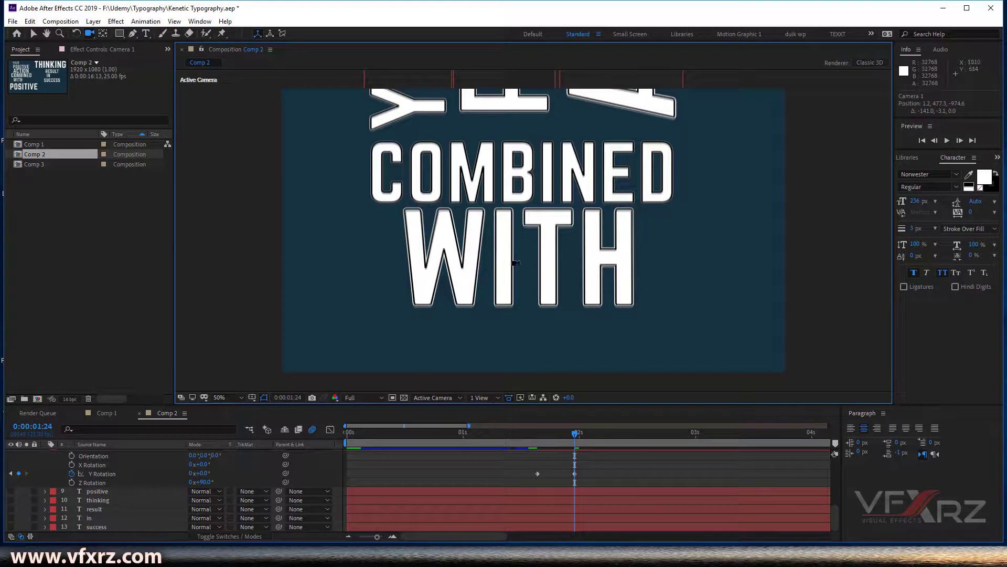
pyautogui.moveTo(520, 242); pyautogui.dragTo(517, 267)
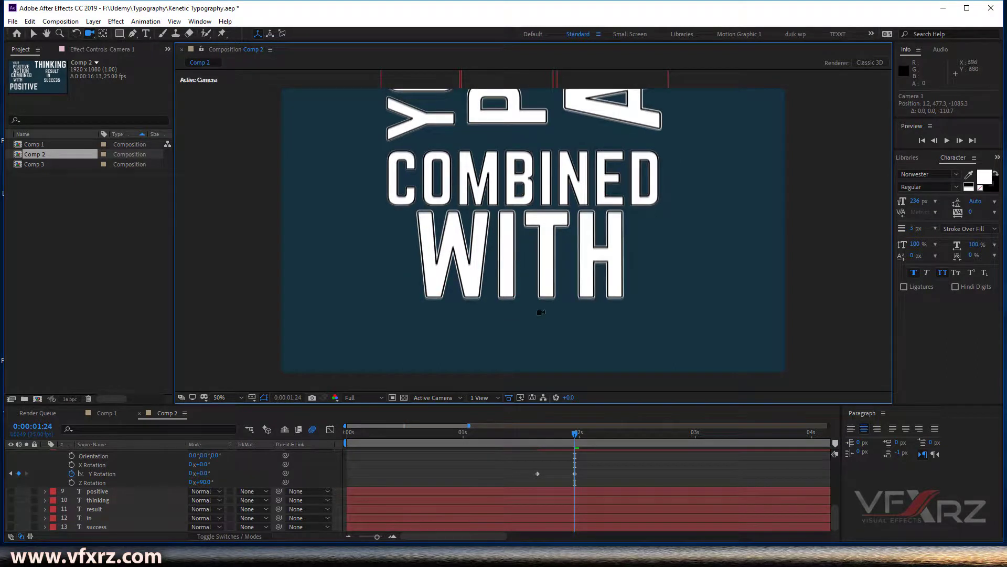
# Preview the new camera move, playing the composition from its start
pyautogui.moveTo(535, 445); pyautogui.dragTo(533, 442)
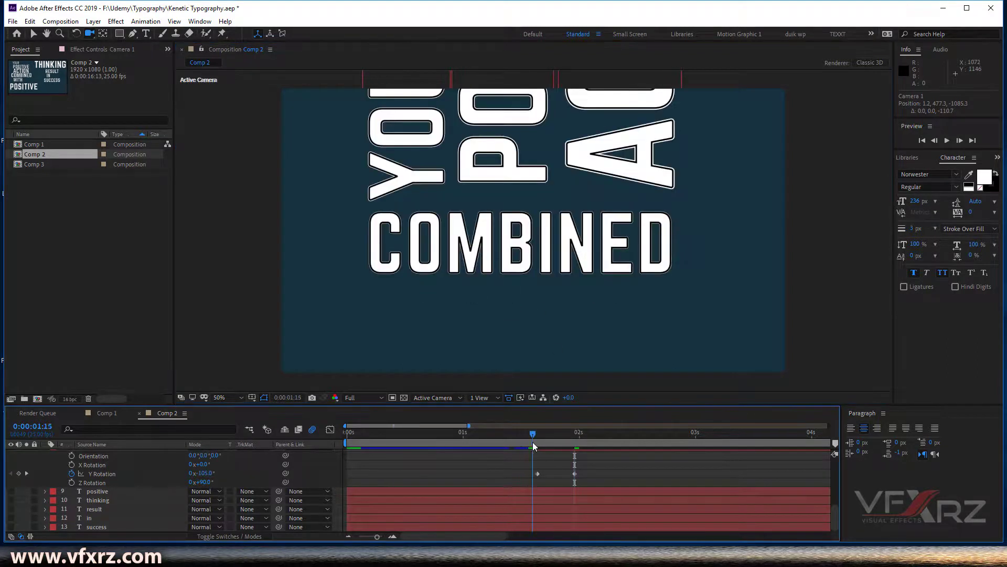
pyautogui.press('space')
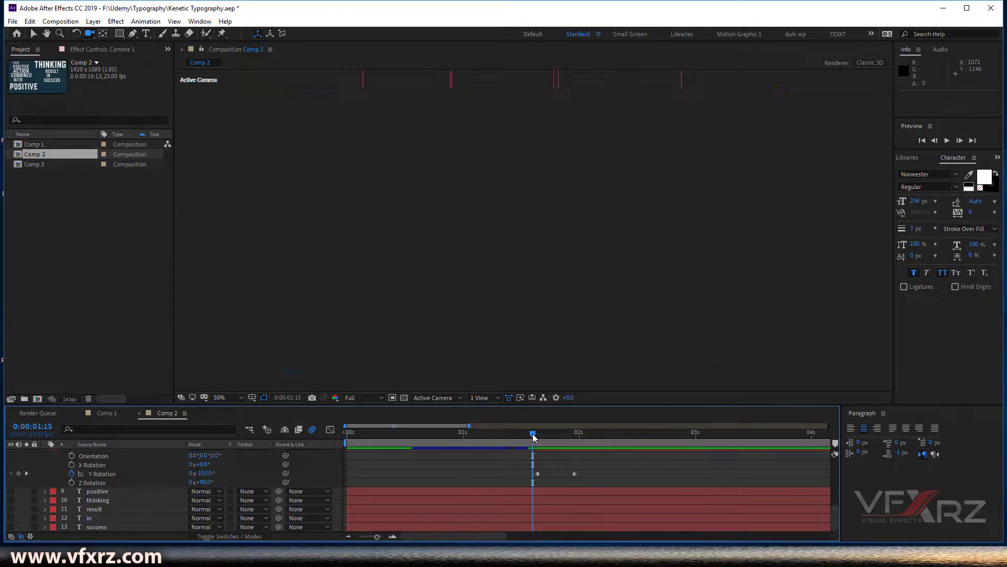
pyautogui.moveTo(533, 433)
pyautogui.mouseDown()
pyautogui.moveTo(510, 439)
pyautogui.moveTo(528, 440)
pyautogui.mouseUp()
pyautogui.press('Home')
pyautogui.press('space')
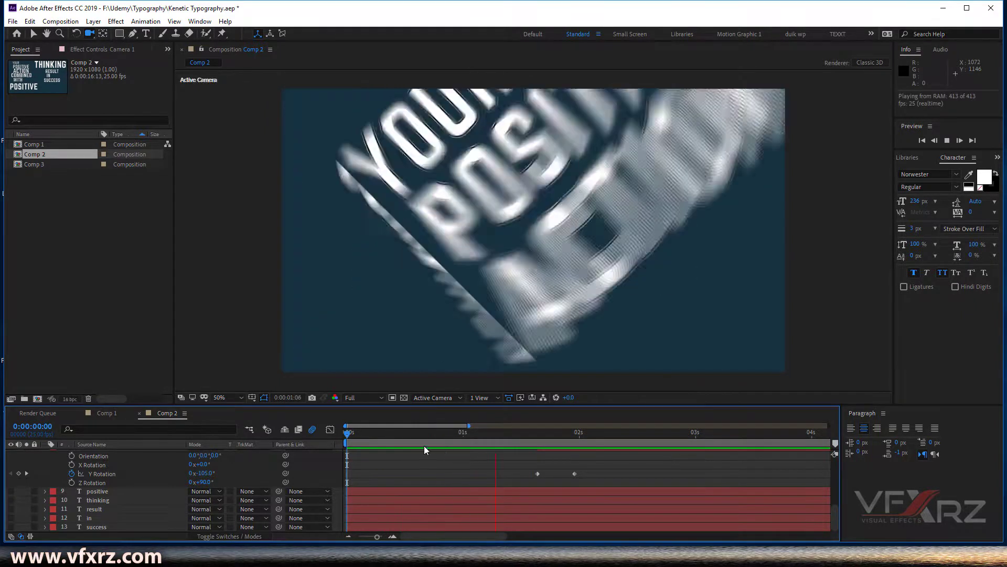
# Scrub through the opening words, replay the animation from the start, and return to 0:00:01:24
pyautogui.click(356, 435)
pyautogui.moveTo(357, 435); pyautogui.dragTo(438, 445)
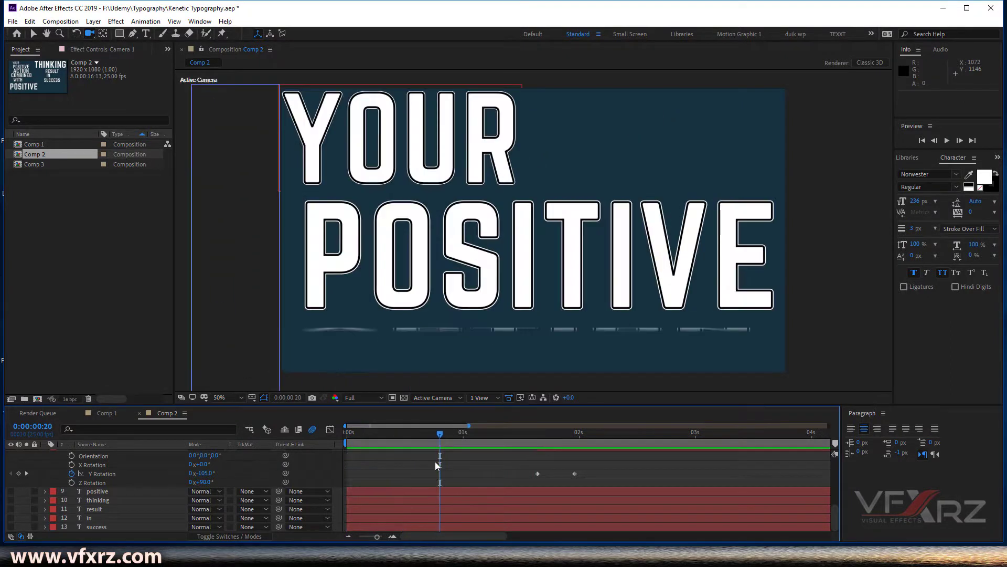
pyautogui.click(378, 435)
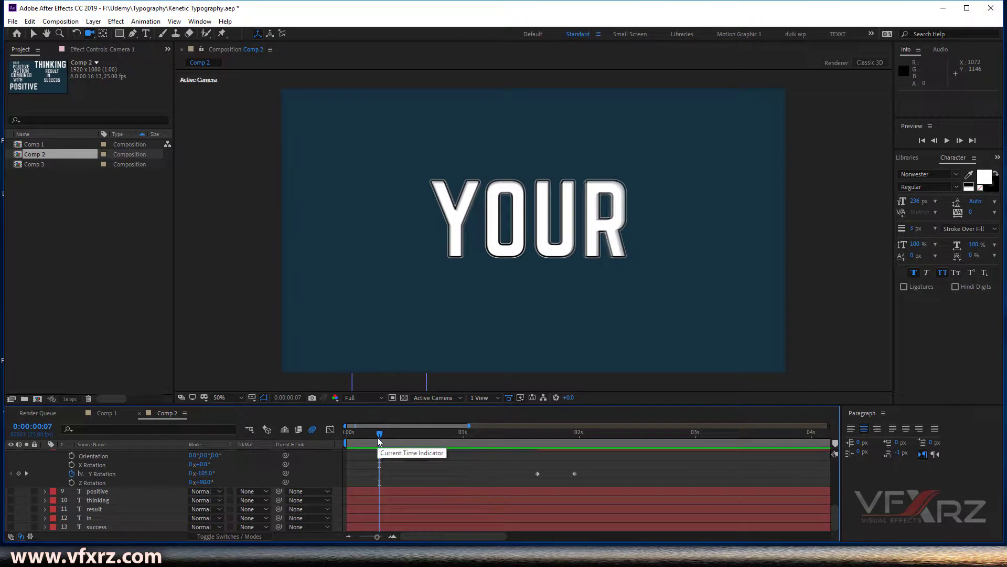
pyautogui.scroll(5, 383, 471)
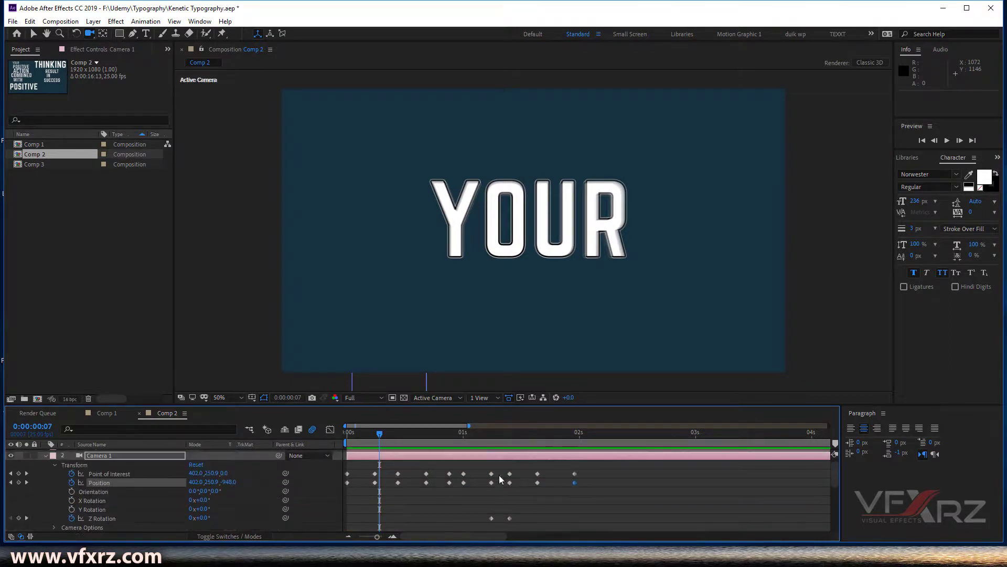
pyautogui.moveTo(376, 436); pyautogui.dragTo(347, 434)
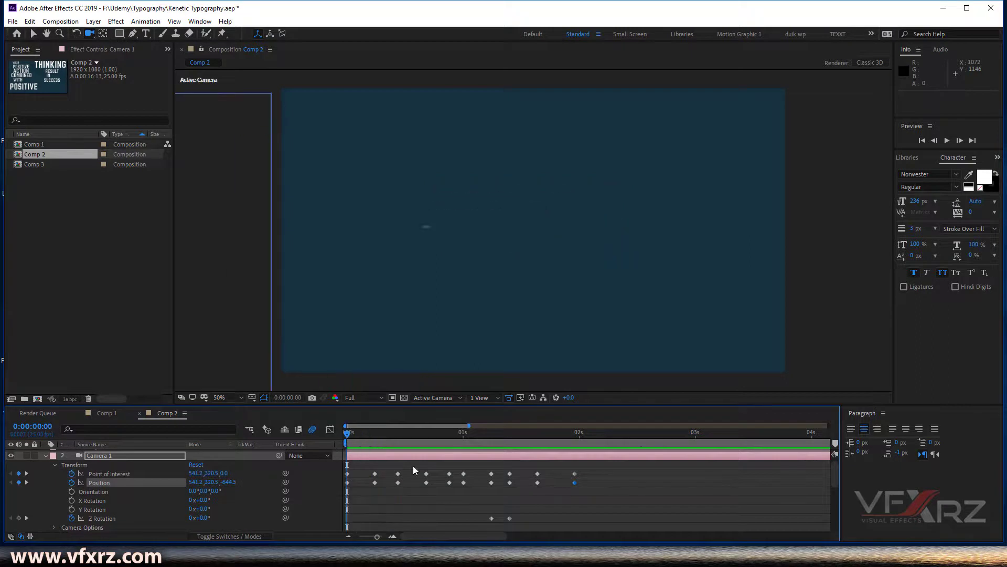
pyautogui.press('space')
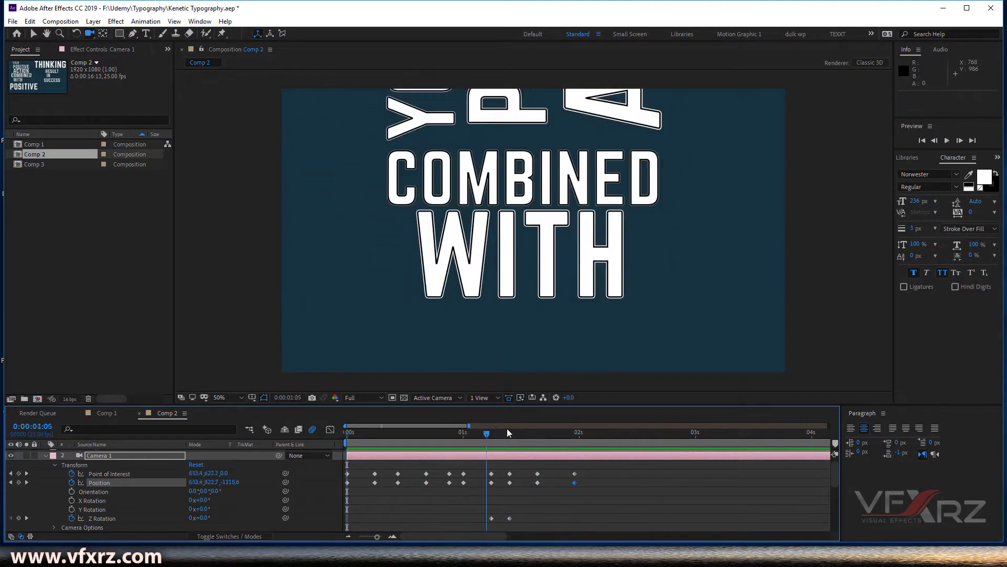
pyautogui.click(528, 433)
pyautogui.moveTo(534, 433); pyautogui.dragTo(577, 442)
pyautogui.scroll(-2, 631, 496)
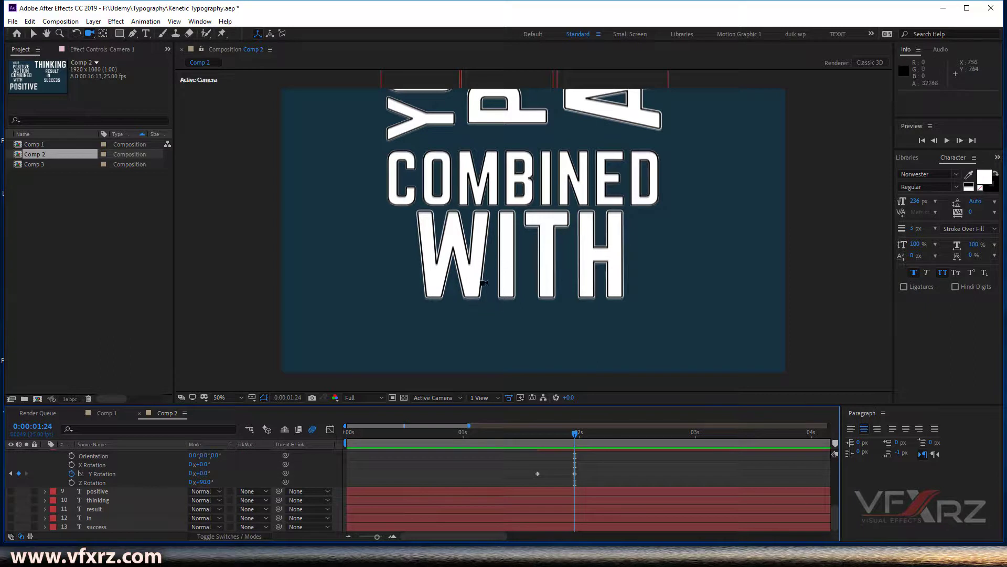
# Examine in Comp 1 how the second POSITIVE appears around 0:00:05:11, and return to Comp 2
pyautogui.click(114, 416)
pyautogui.moveTo(467, 439); pyautogui.dragTo(511, 440)
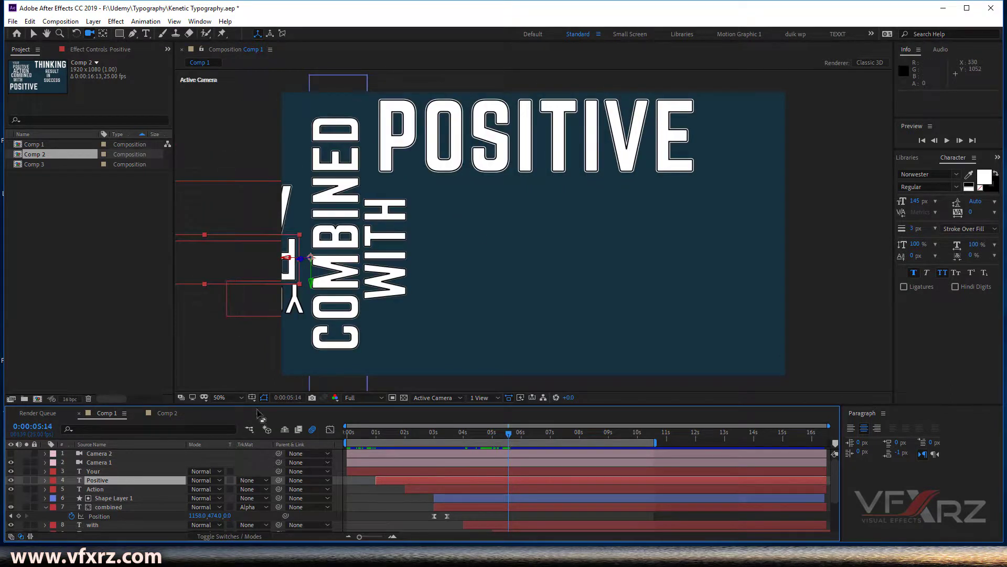
pyautogui.moveTo(508, 432)
pyautogui.mouseDown()
pyautogui.moveTo(490, 438)
pyautogui.moveTo(504, 440)
pyautogui.mouseUp()
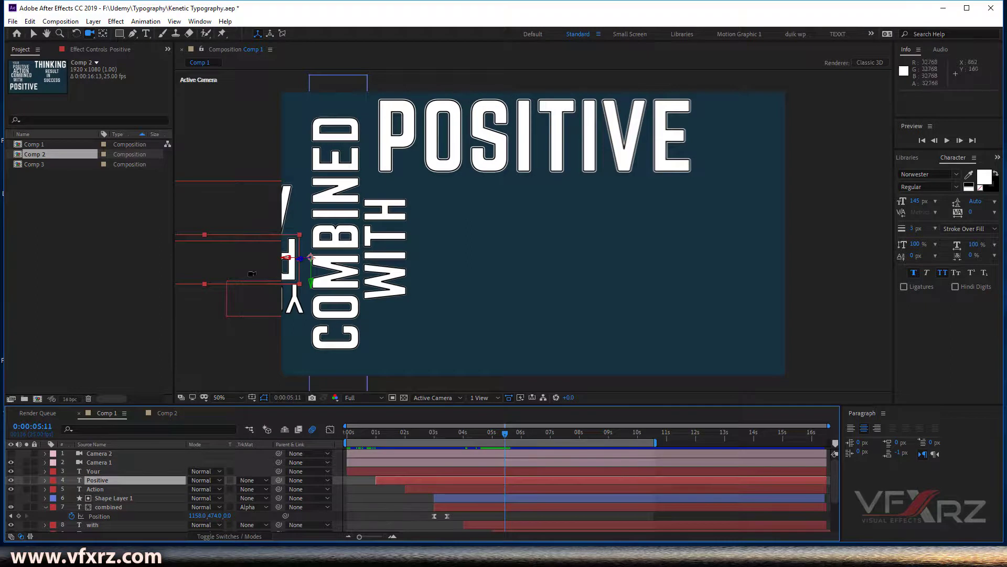
pyautogui.click(166, 413)
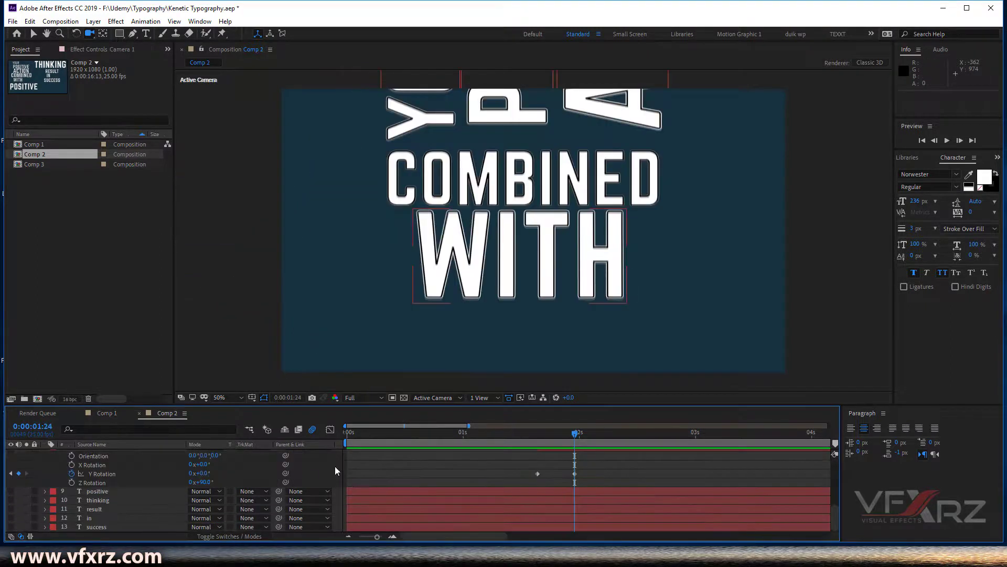
pyautogui.click(118, 411)
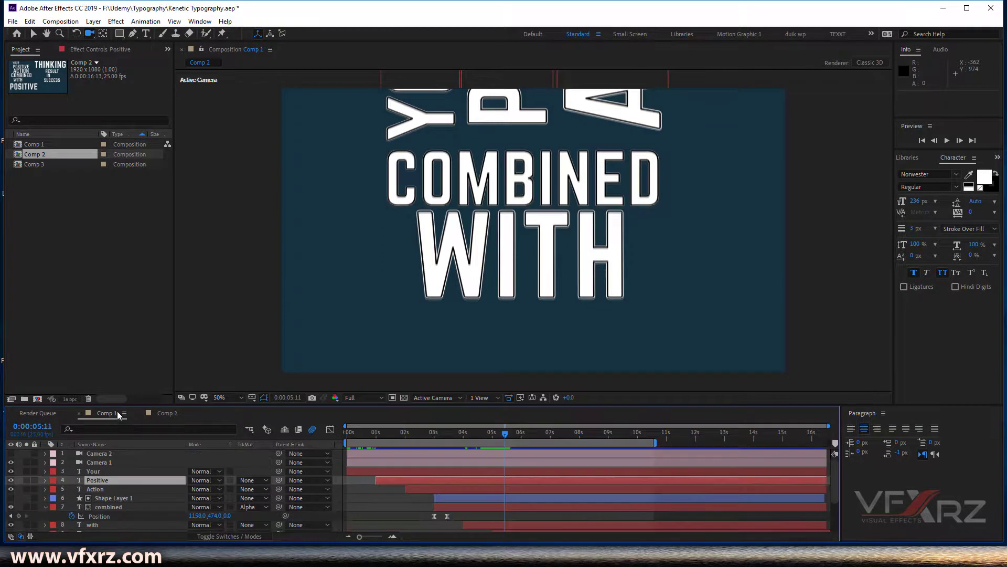
pyautogui.click(164, 413)
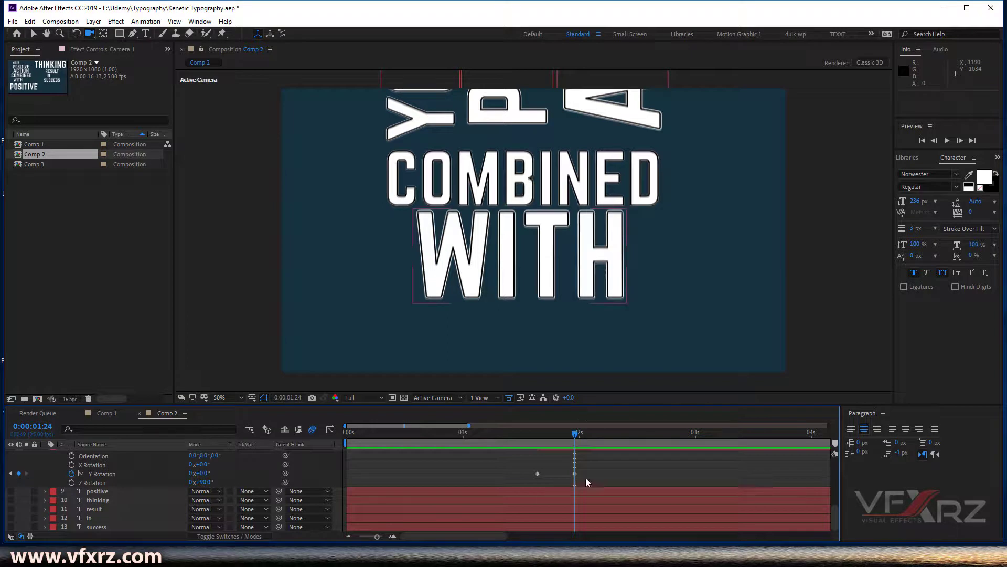
# Collapse the "with" layer, trim the start of the second "positive" layer to 0:00:02:02, and make that layer visible
pyautogui.scroll(2, 553, 486)
pyautogui.click(587, 435)
pyautogui.click(45, 473)
pyautogui.click(100, 490)
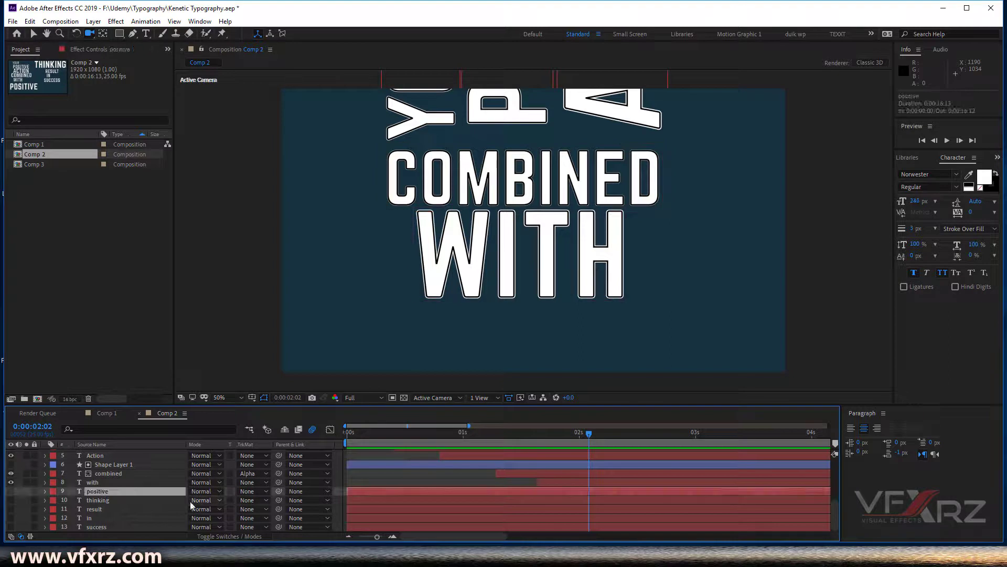
pyautogui.moveTo(347, 491); pyautogui.dragTo(589, 491)
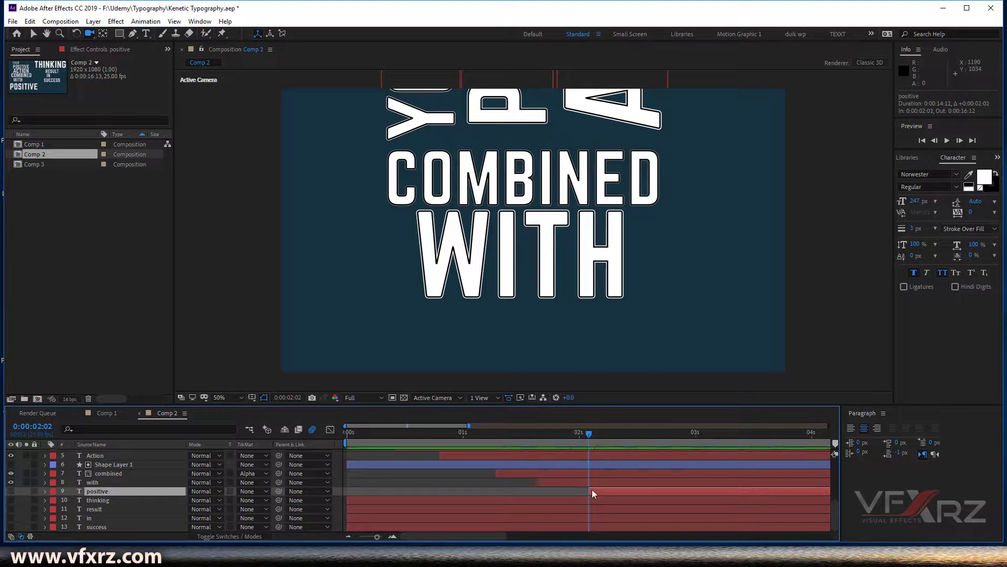
pyautogui.click(34, 491)
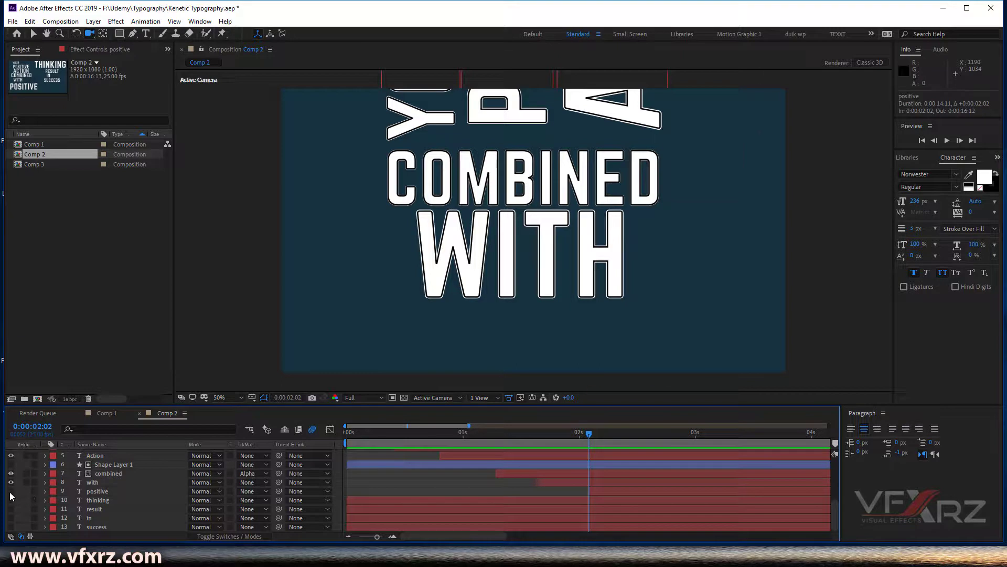
pyautogui.click(10, 491)
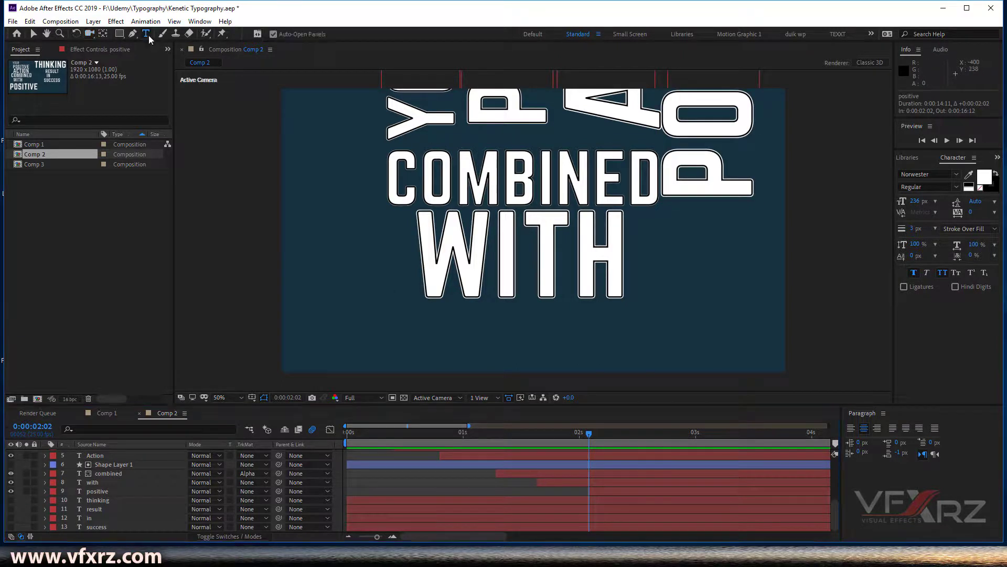
# Reveal the rotation properties of the second "positive" layer and set its Z Rotation to 90°
pyautogui.click(33, 33)
pyautogui.click(105, 491)
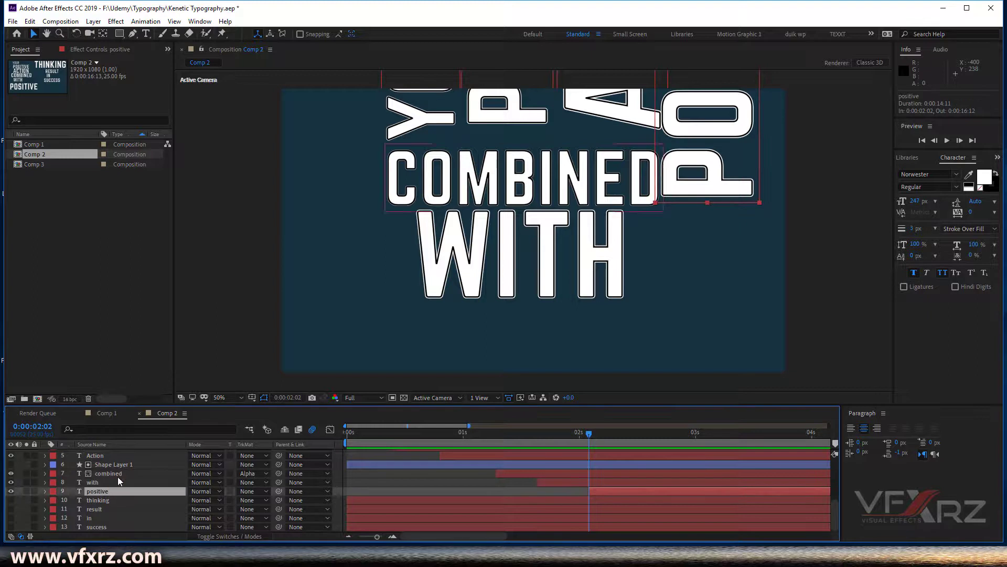
pyautogui.press('r')
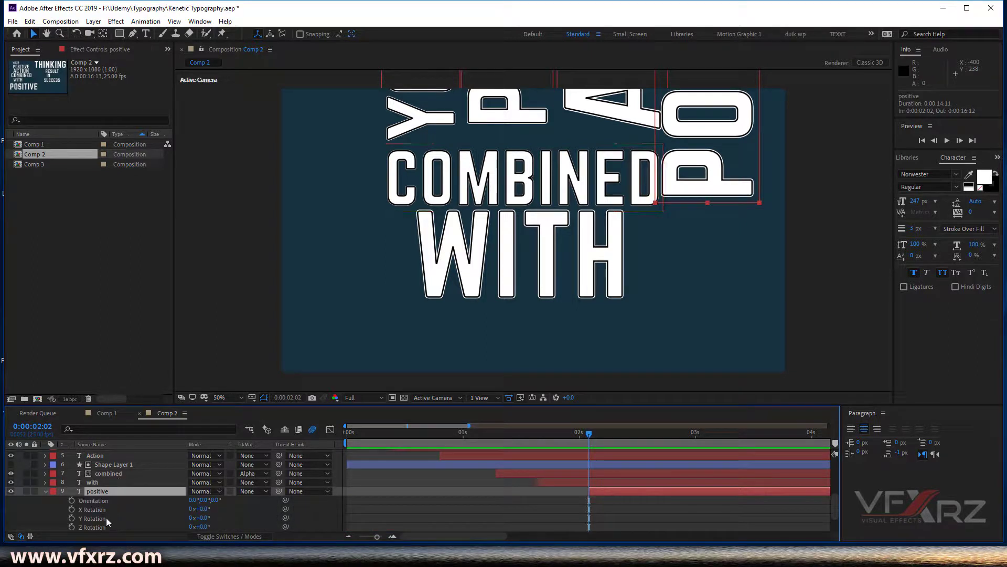
pyautogui.click(126, 526)
pyautogui.click(201, 526)
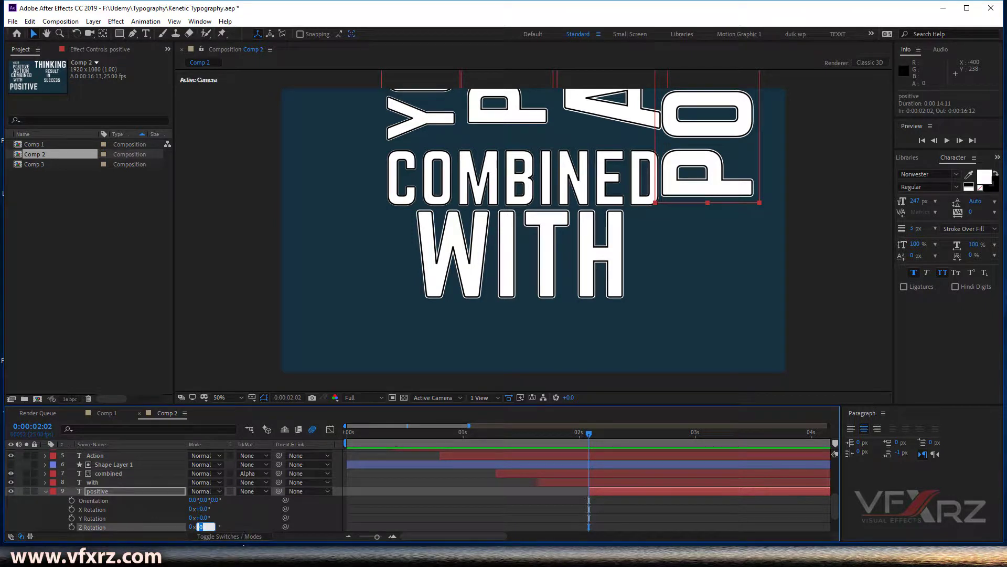
pyautogui.press('Return')
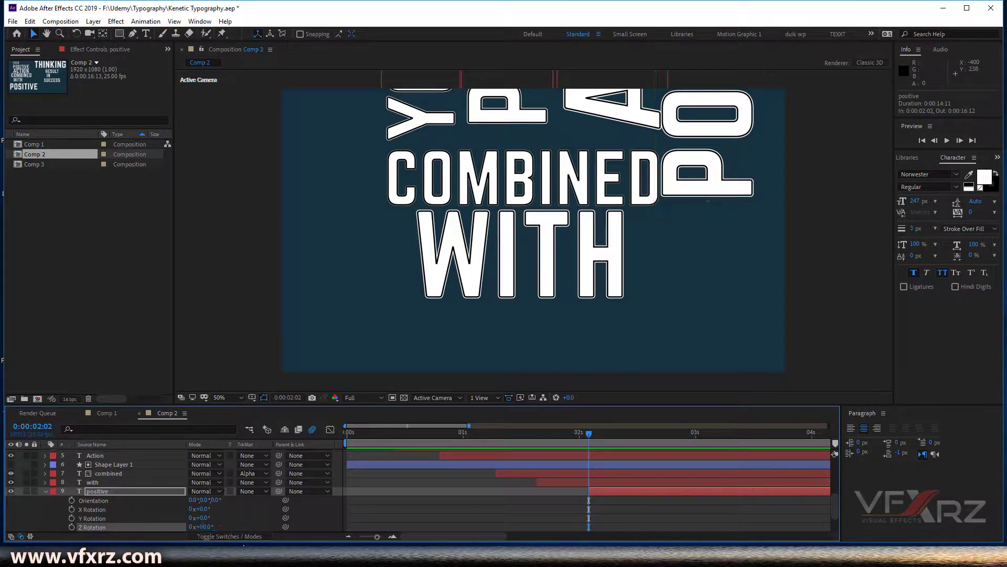
# Move the second POSITIVE text down and sideways until it sits directly after the word WITH on the same line
pyautogui.scroll(-1, 639, 222)
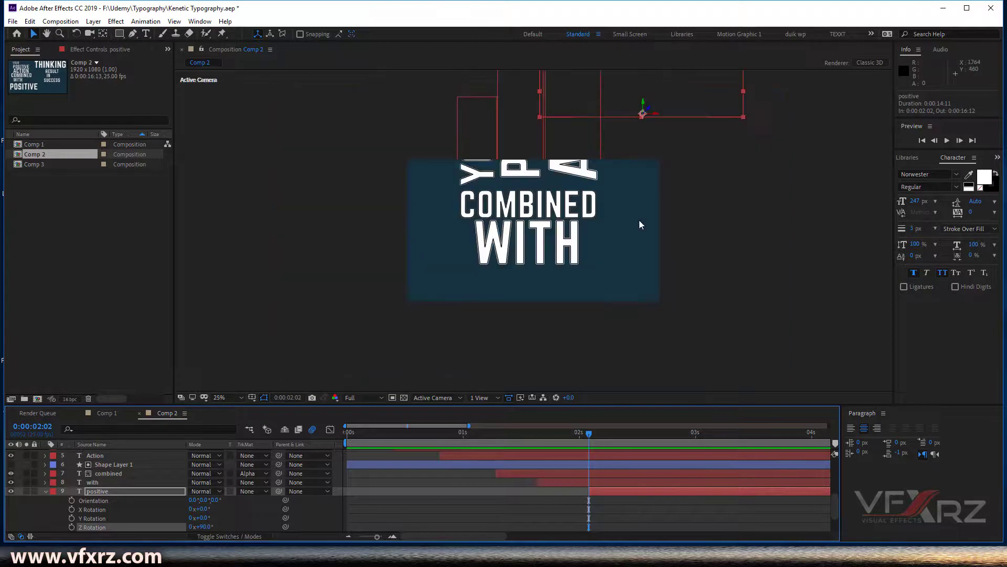
pyautogui.scroll(1, 639, 222)
pyautogui.scroll(-1, 639, 222)
pyautogui.moveTo(642, 101); pyautogui.dragTo(660, 184)
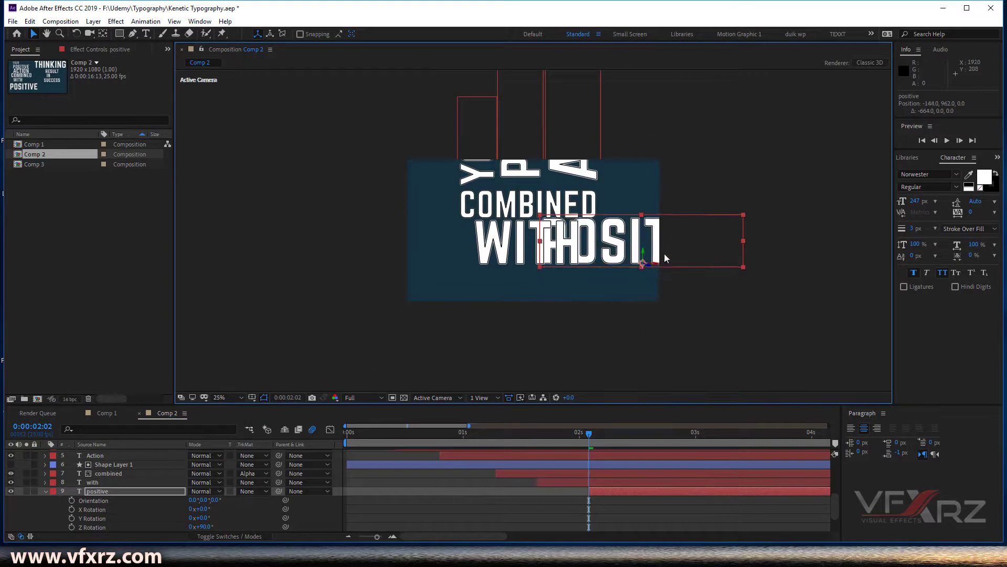
pyautogui.moveTo(657, 265); pyautogui.dragTo(686, 260)
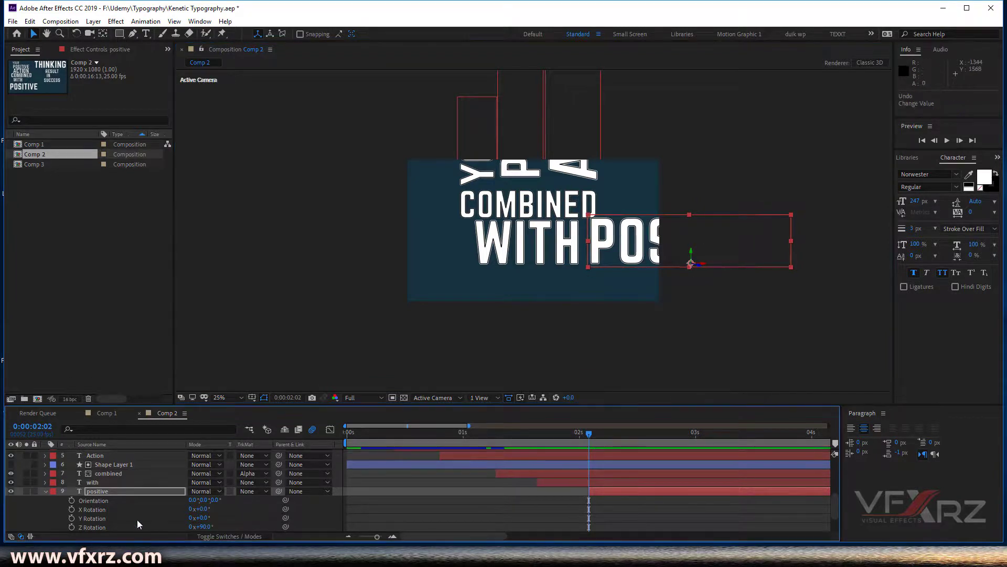
# Set the second "positive" layer's Z Rotation to 180°
pyautogui.click(212, 525)
pyautogui.click(204, 526)
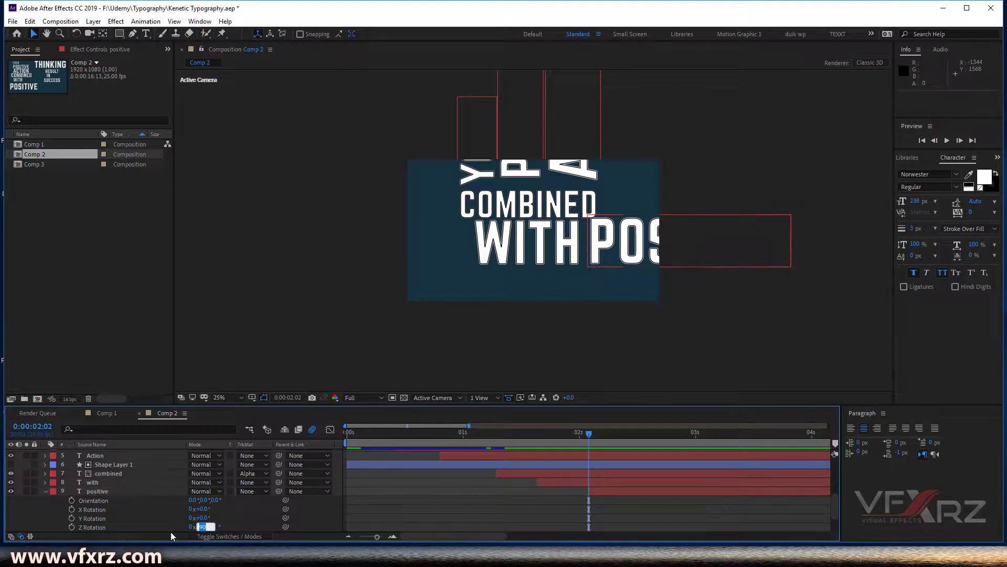
pyautogui.write('90')
pyautogui.press('Return')
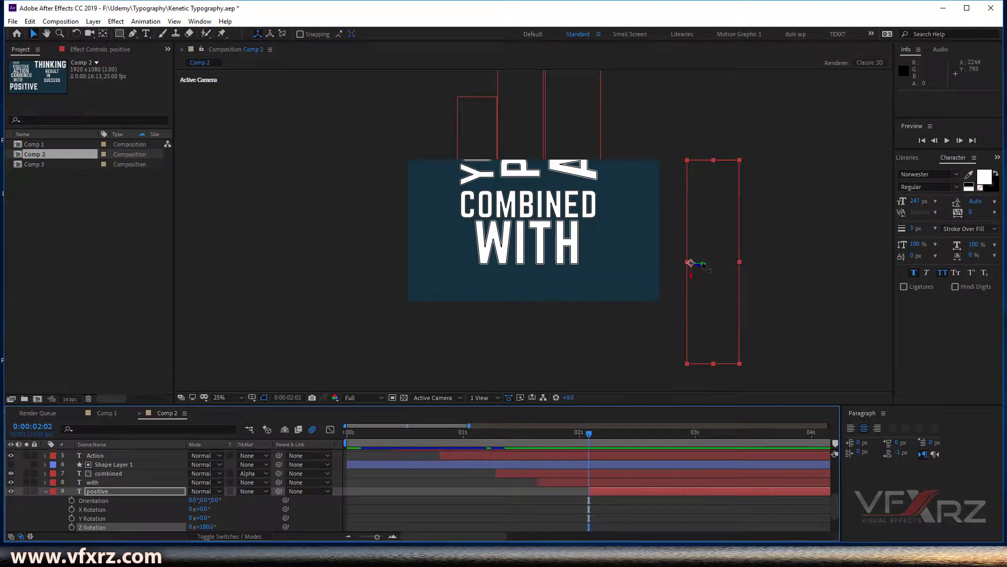
# Move the rotated second POSITIVE text beside the end of WITH and place its anchor point at the start of the word
pyautogui.moveTo(705, 266); pyautogui.dragTo(600, 323)
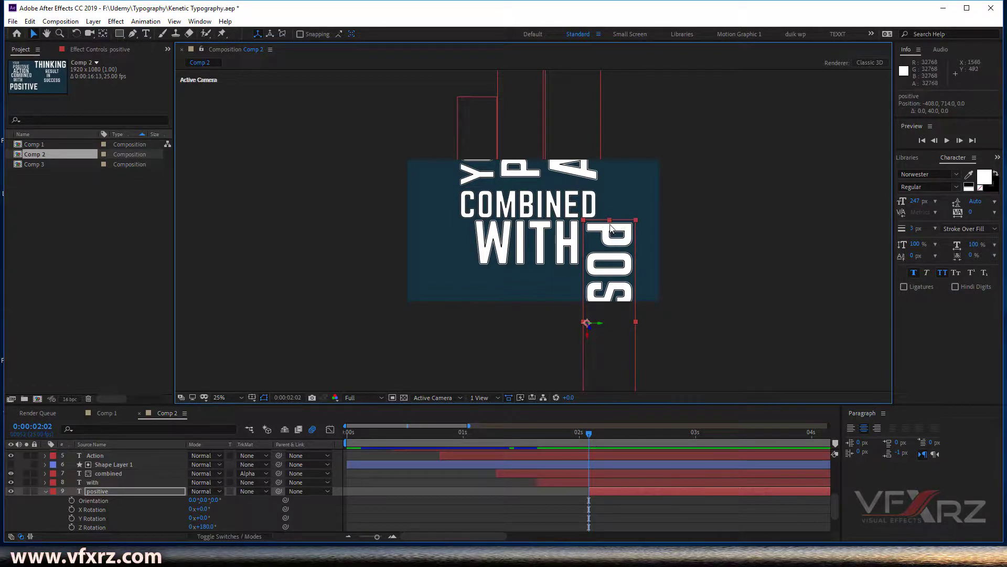
pyautogui.click(102, 34)
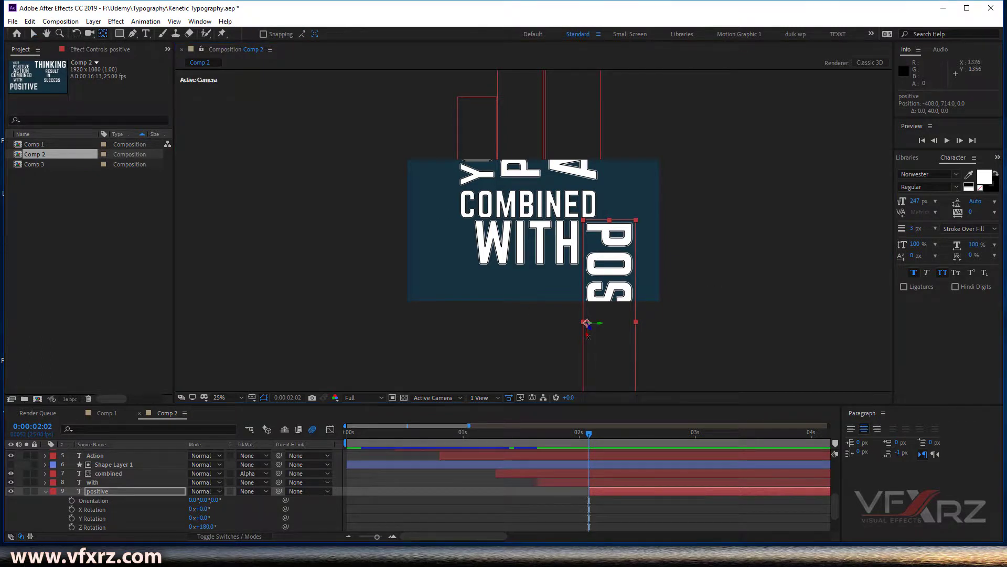
pyautogui.moveTo(587, 323); pyautogui.dragTo(610, 221)
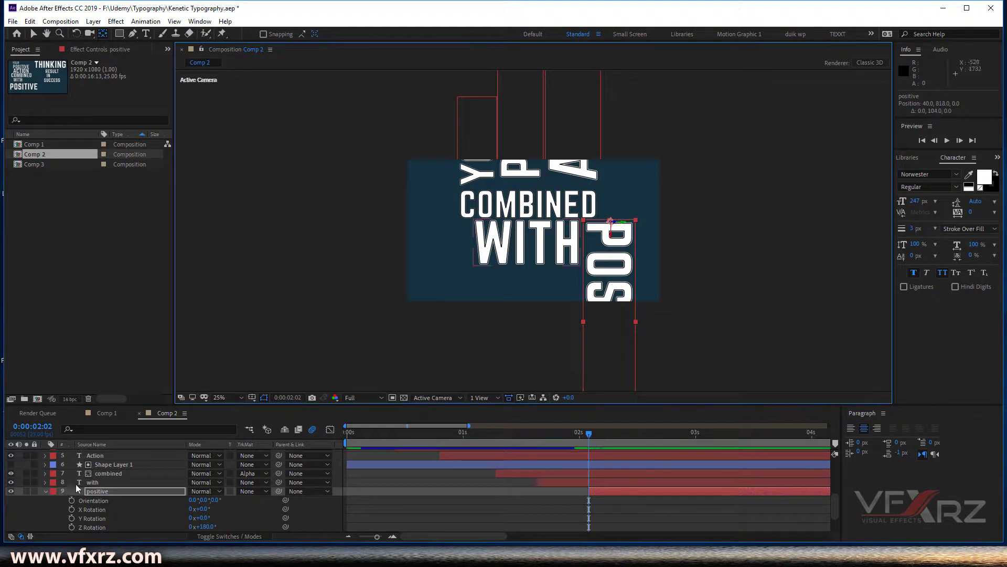
# Keyframe the second "positive" layer's Scale at 0:00:02:02 with unlinked values of 0, 100, 100%
pyautogui.click(92, 489)
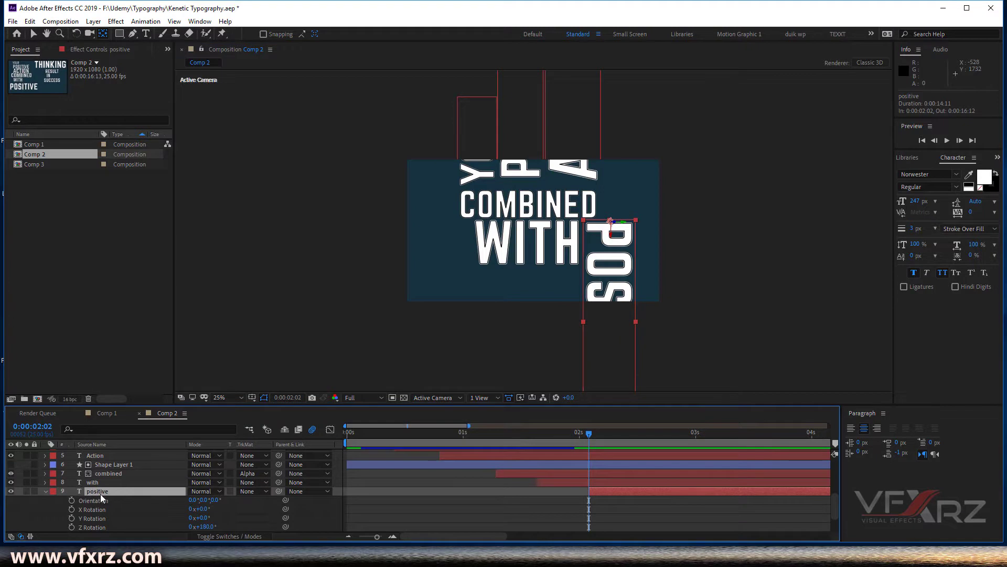
pyautogui.press('s')
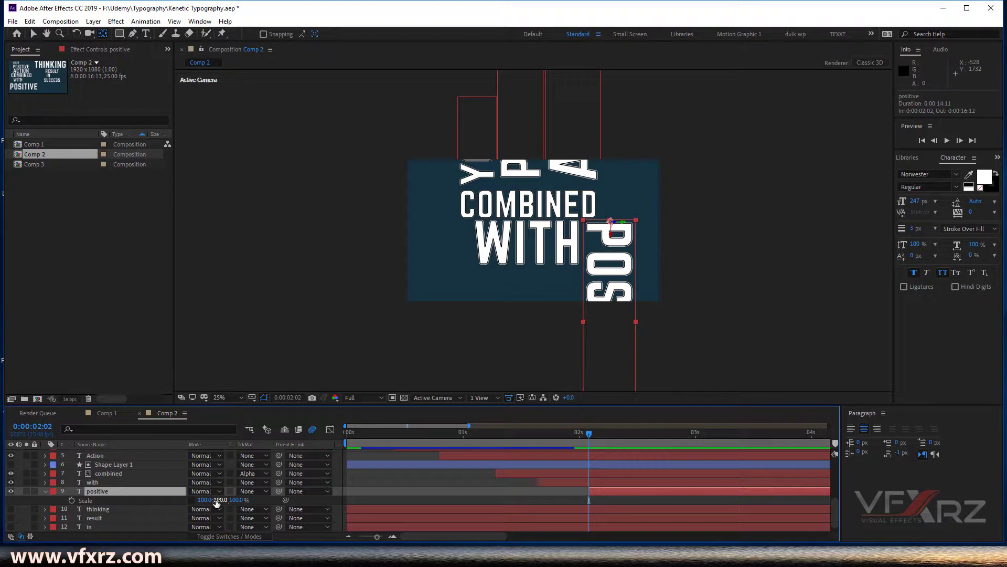
pyautogui.click(72, 499)
pyautogui.hotkey('ctrl', 'z')
pyautogui.moveTo(209, 503); pyautogui.dragTo(202, 502)
pyautogui.click(203, 500)
pyautogui.write('0')
pyautogui.press('Return')
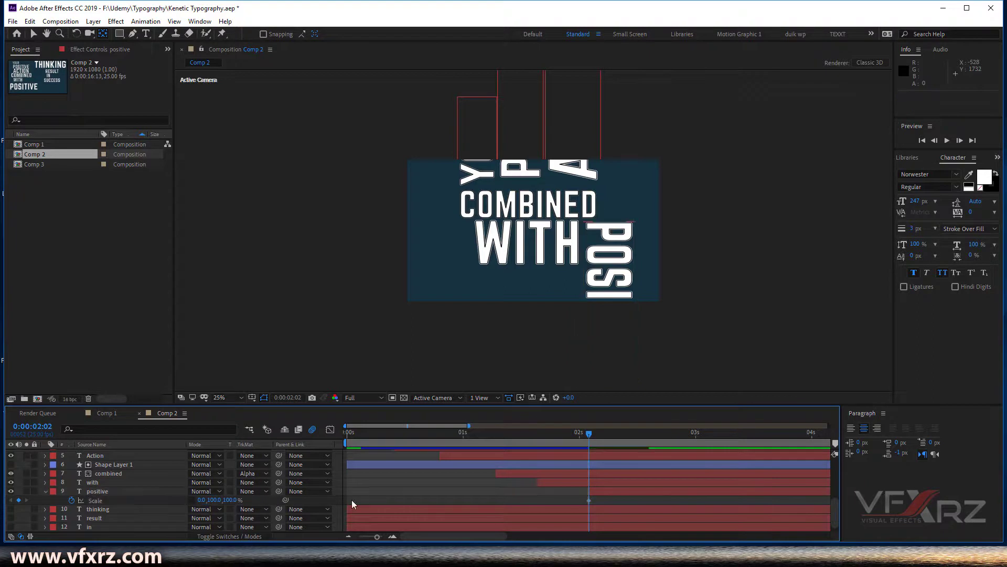
# Set the second "positive" layer's X scale to 100% at 0:00:02:09 and preview the reveal from 0:00:02:01
pyautogui.moveTo(604, 435); pyautogui.dragTo(624, 435)
pyautogui.click(202, 499)
pyautogui.write('100')
pyautogui.press('Return')
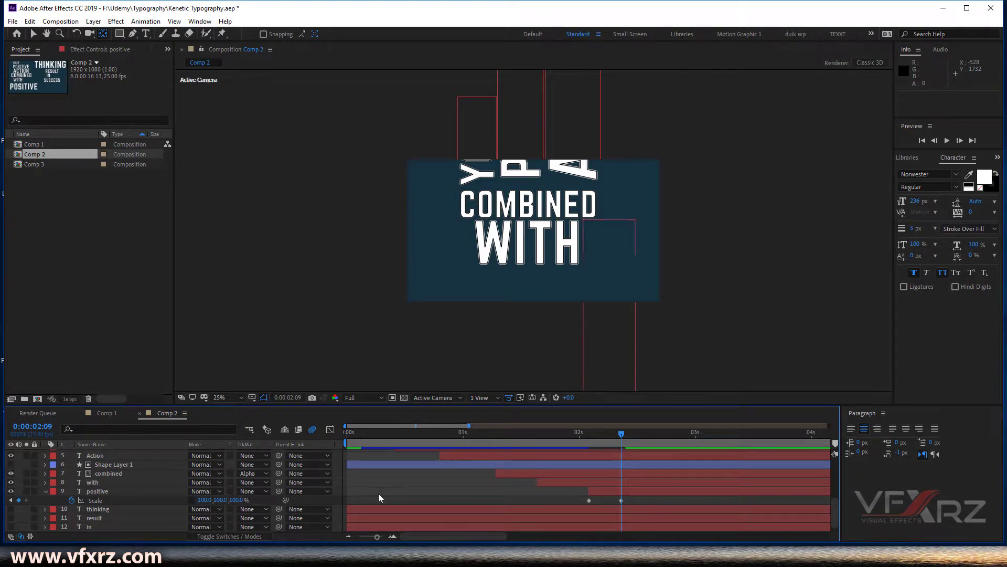
pyautogui.click(584, 436)
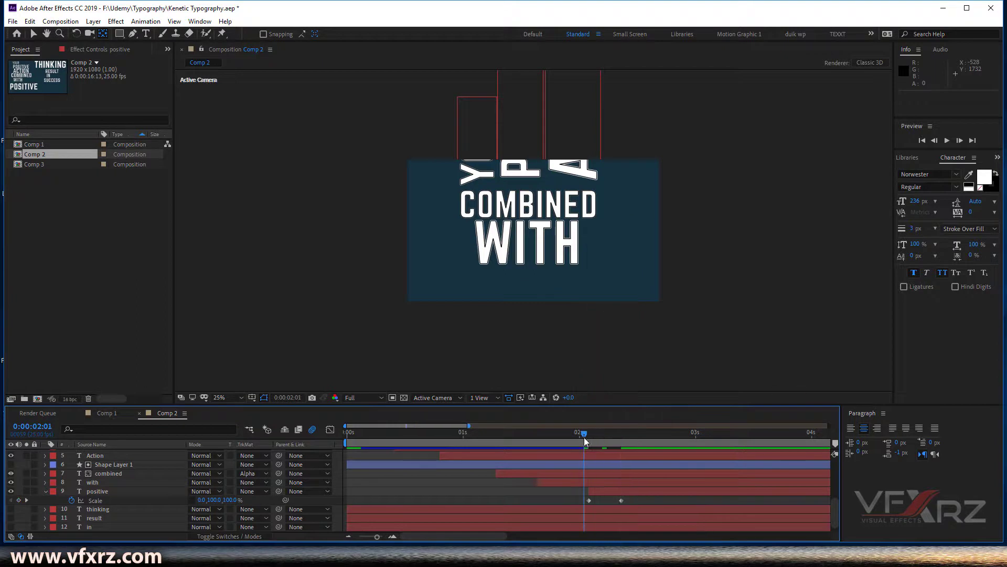
pyautogui.press('space')
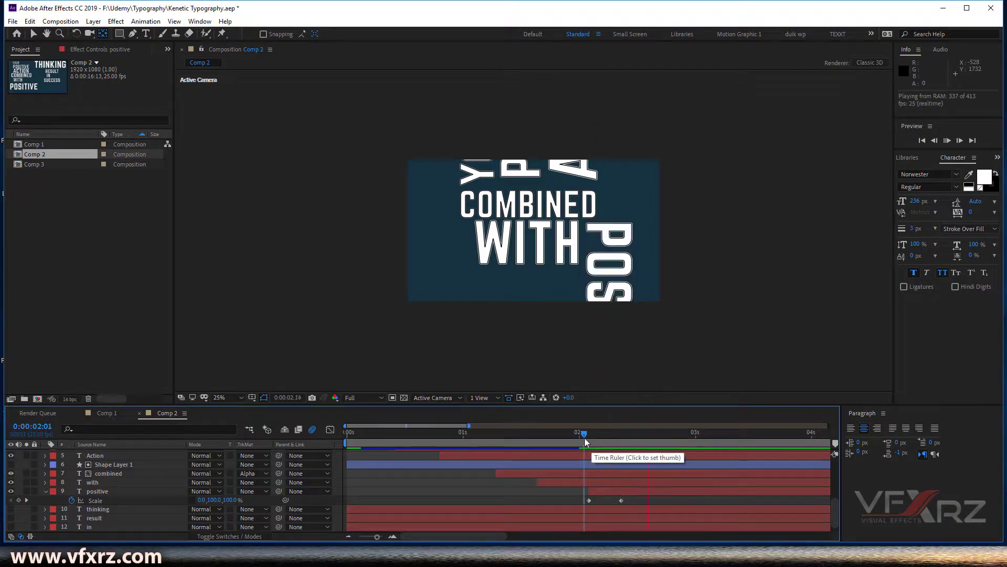
# Add Point of Interest, Position and Z Rotation keyframes to Camera 1 at 0:00:02:02
pyautogui.moveTo(590, 436)
pyautogui.mouseDown()
pyautogui.moveTo(621, 435)
pyautogui.moveTo(589, 445)
pyautogui.mouseUp()
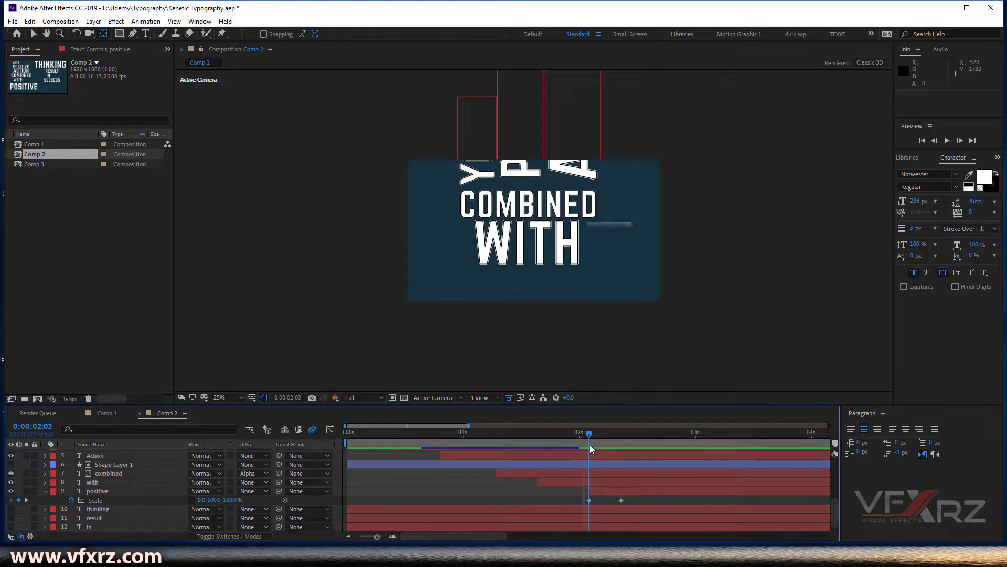
pyautogui.scroll(5, 614, 474)
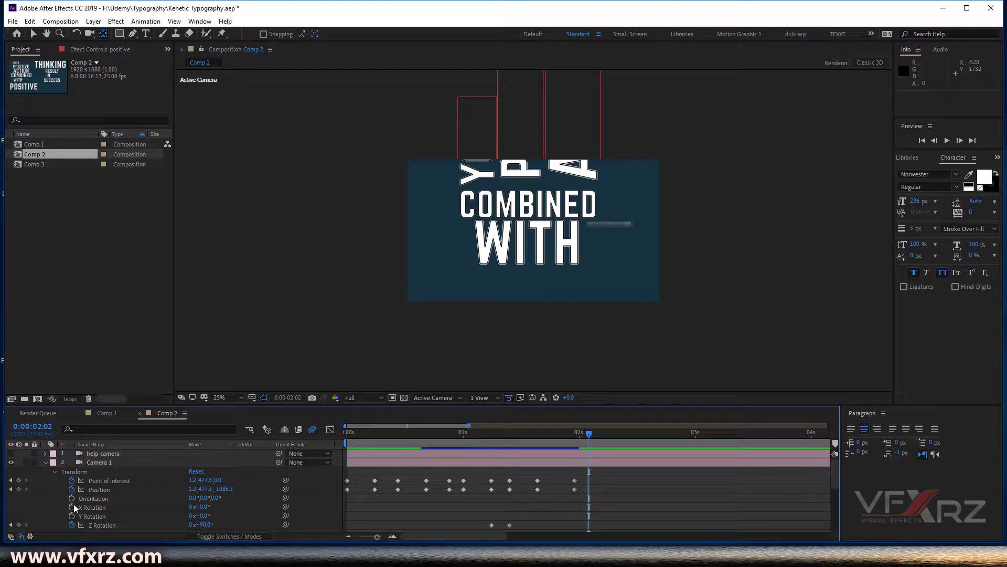
pyautogui.scroll(-1, 74, 504)
pyautogui.click(18, 454)
pyautogui.click(19, 462)
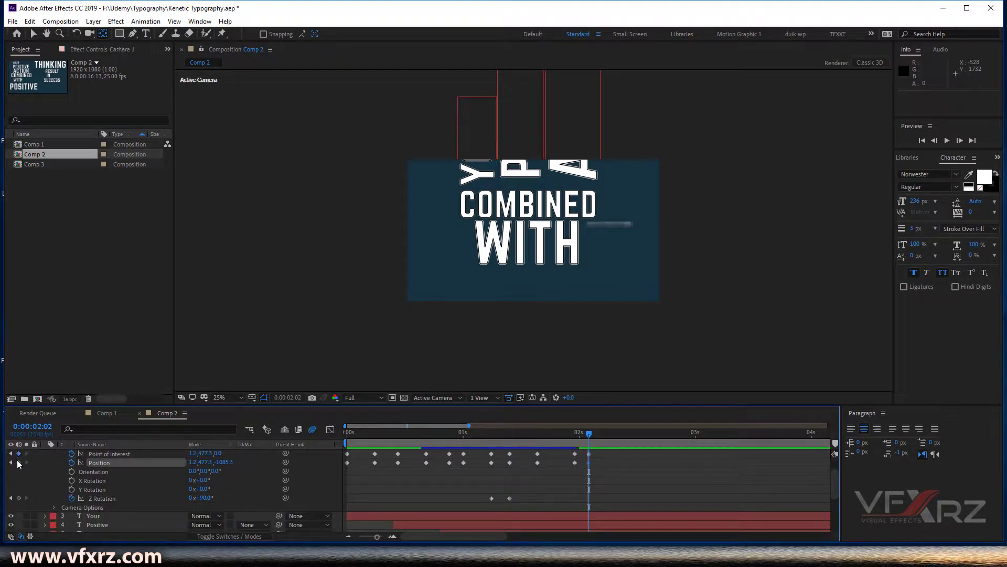
pyautogui.click(18, 497)
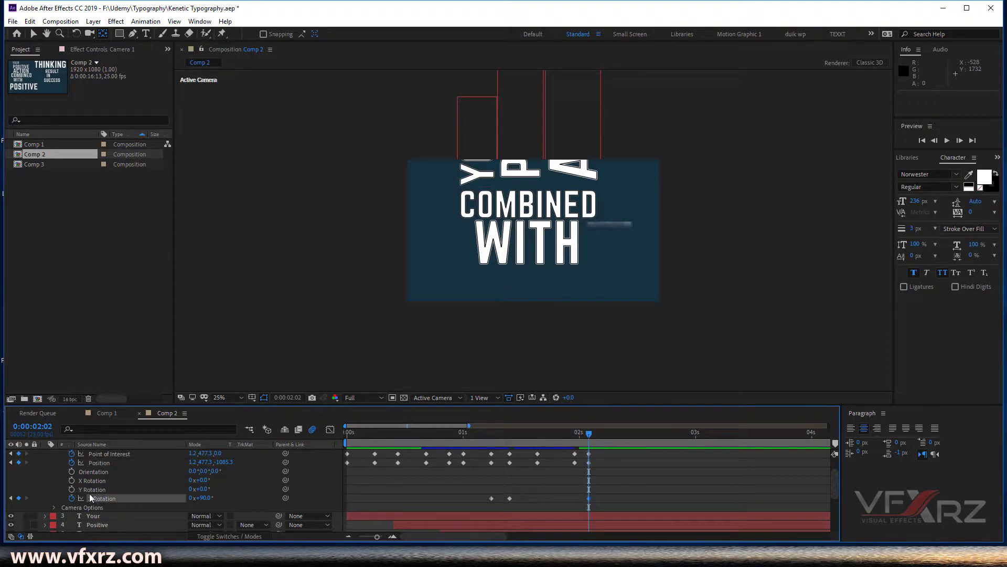
# At 0:00:02:10, set Camera 1's Z Rotation to 180° and shift and pull back the camera to frame the whole second POSITIVE
pyautogui.moveTo(590, 434); pyautogui.dragTo(627, 433)
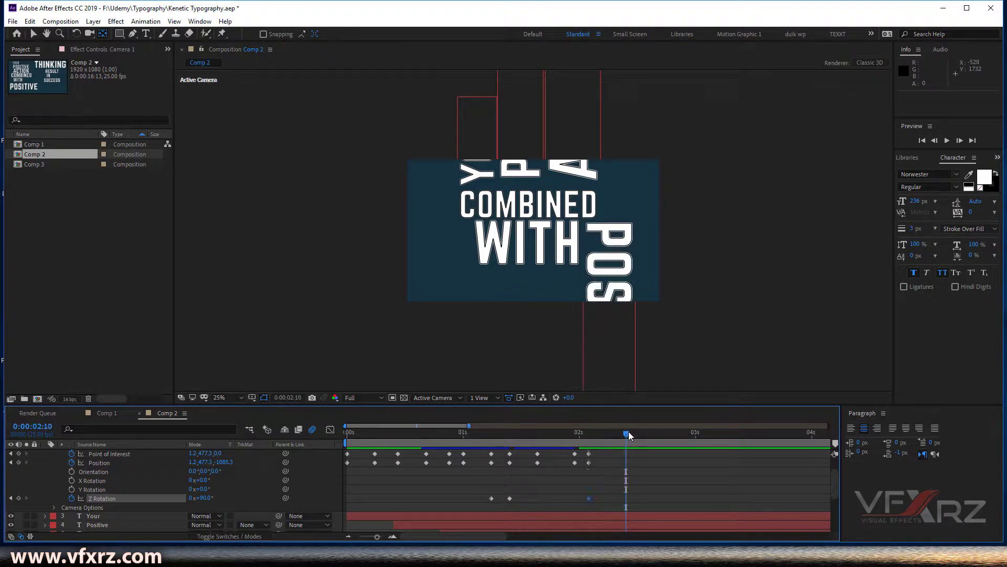
pyautogui.click(206, 497)
pyautogui.press('Return')
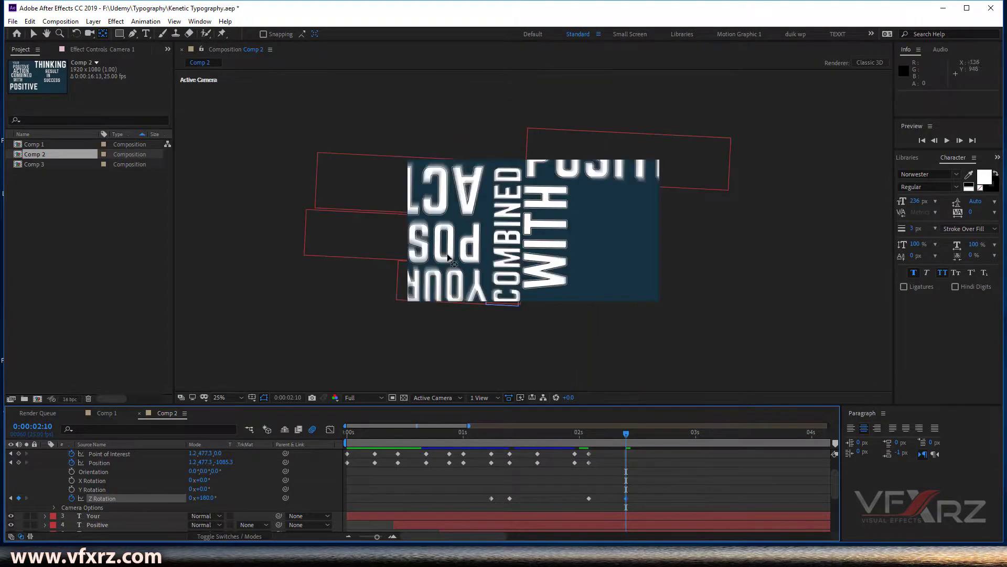
pyautogui.click(89, 34)
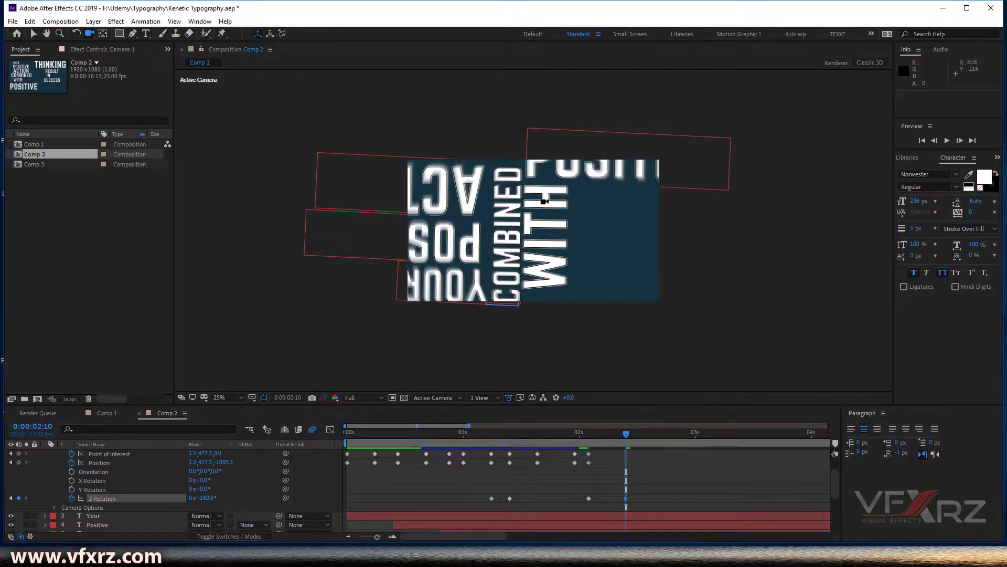
pyautogui.moveTo(593, 219); pyautogui.dragTo(538, 224)
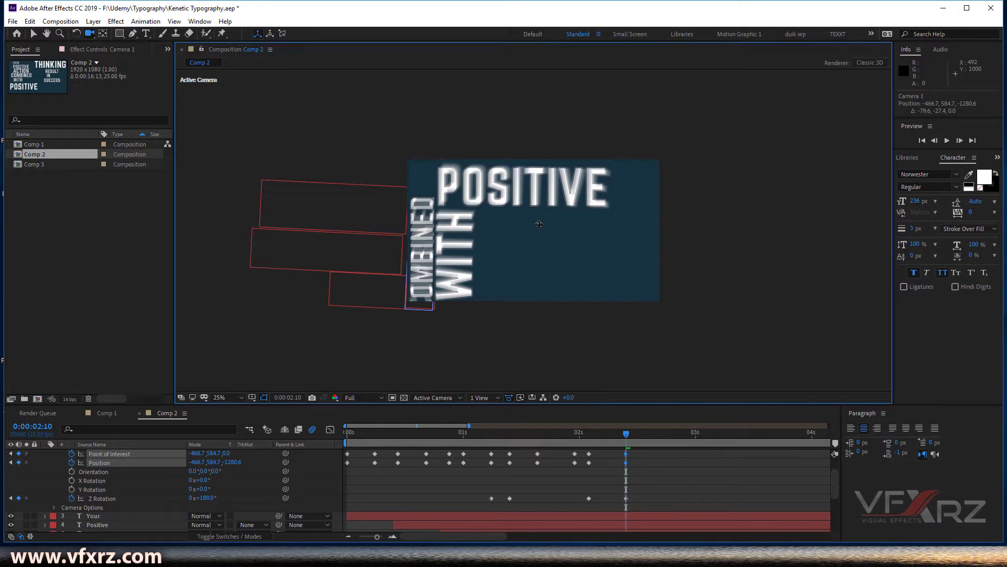
# Preview the new camera move from 0:00:02:01, then play the whole animation from the beginning
pyautogui.moveTo(623, 433); pyautogui.dragTo(584, 437)
pyautogui.press('space')
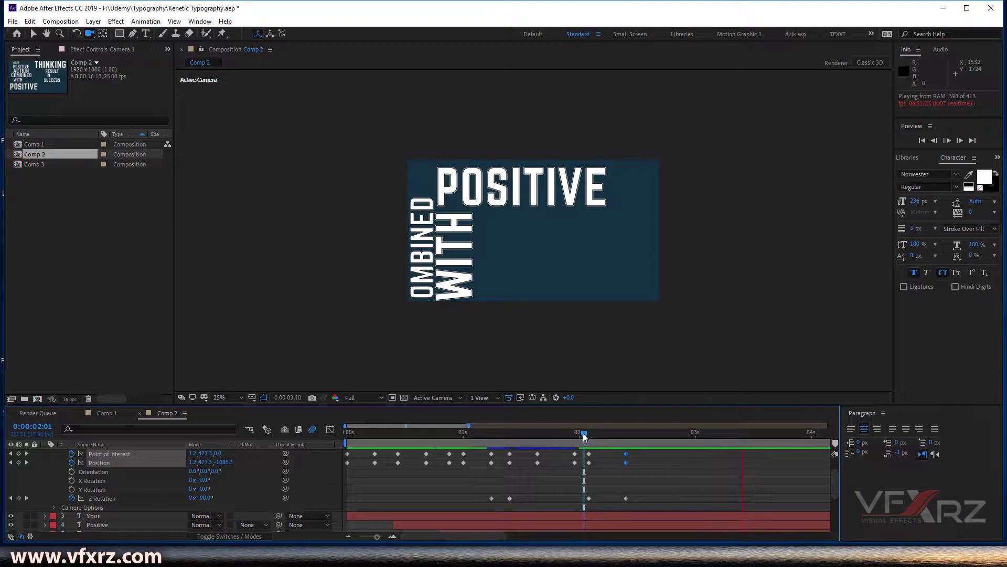
pyautogui.moveTo(584, 433); pyautogui.dragTo(571, 433)
pyautogui.click(351, 433)
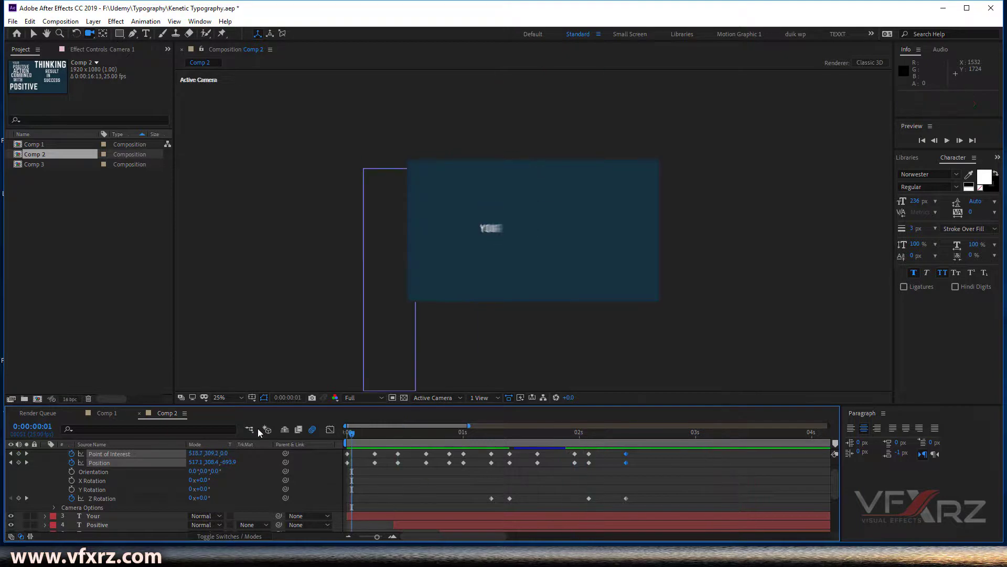
pyautogui.press('Home')
pyautogui.press('space')
pyautogui.scroll(2, 555, 330)
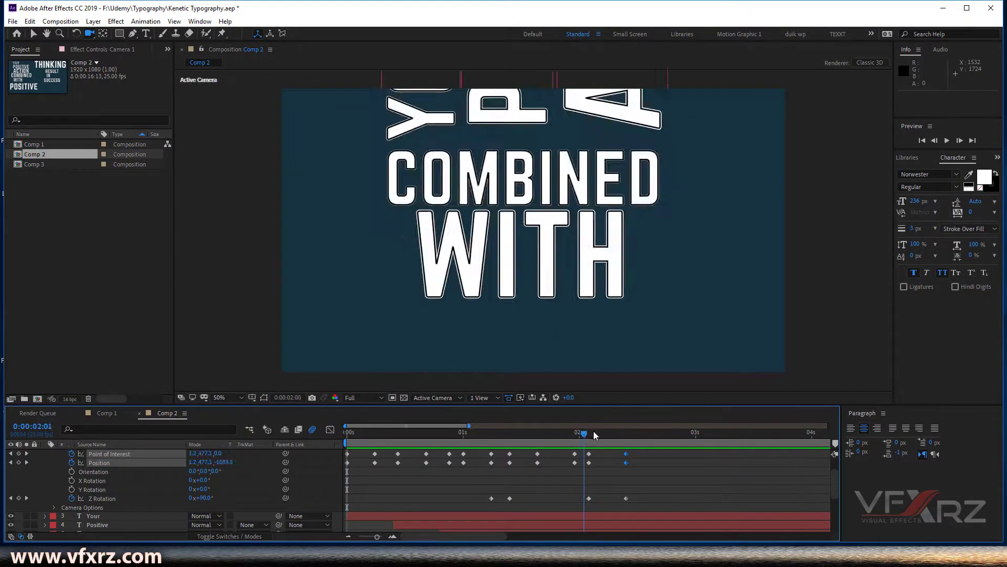
# At 0:00:02:11, collapse Camera 1, make the "thinking" layer visible and switch the view to the help camera
pyautogui.click(625, 439)
pyautogui.click(630, 440)
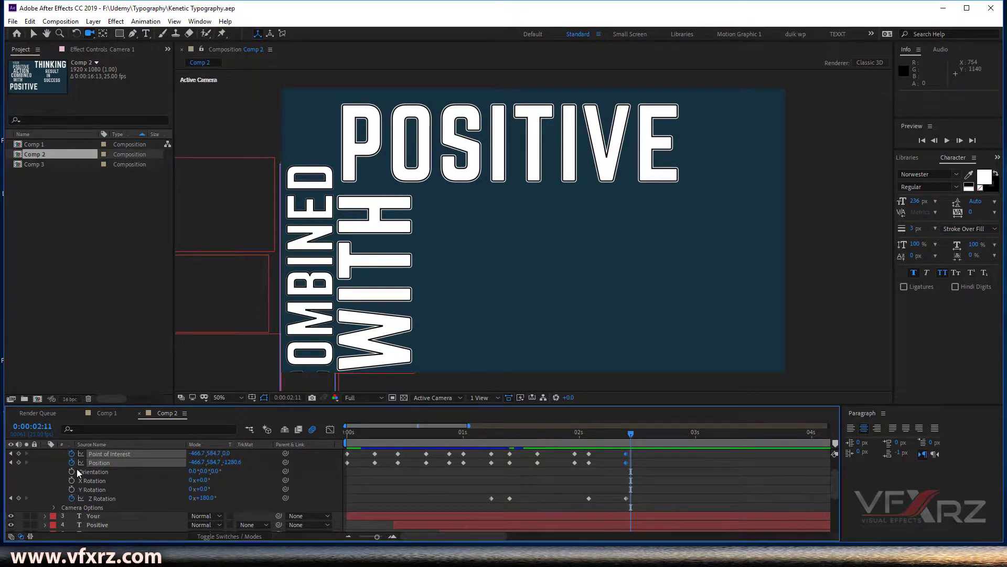
pyautogui.scroll(2, 76, 468)
pyautogui.click(46, 462)
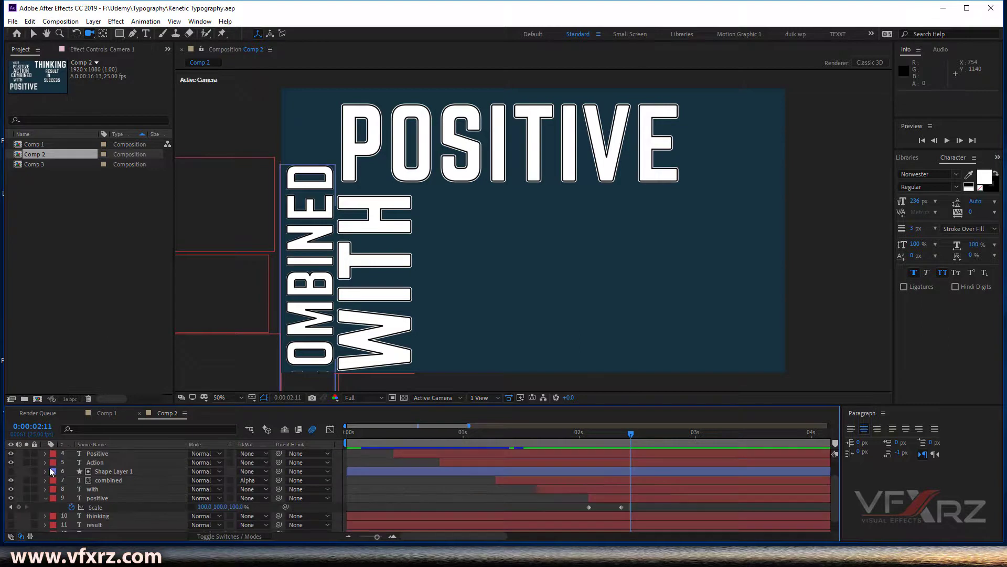
pyautogui.click(98, 516)
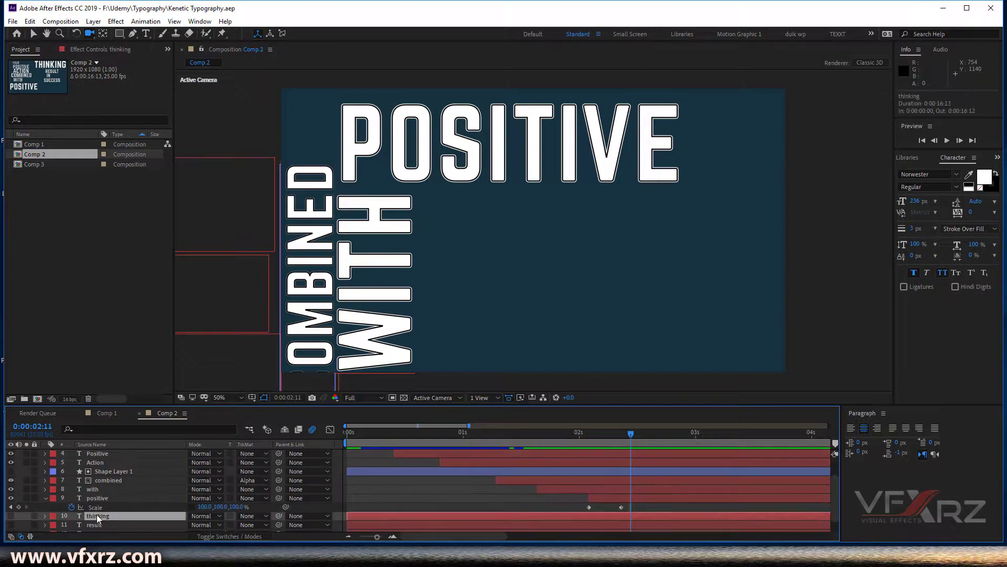
pyautogui.click(11, 516)
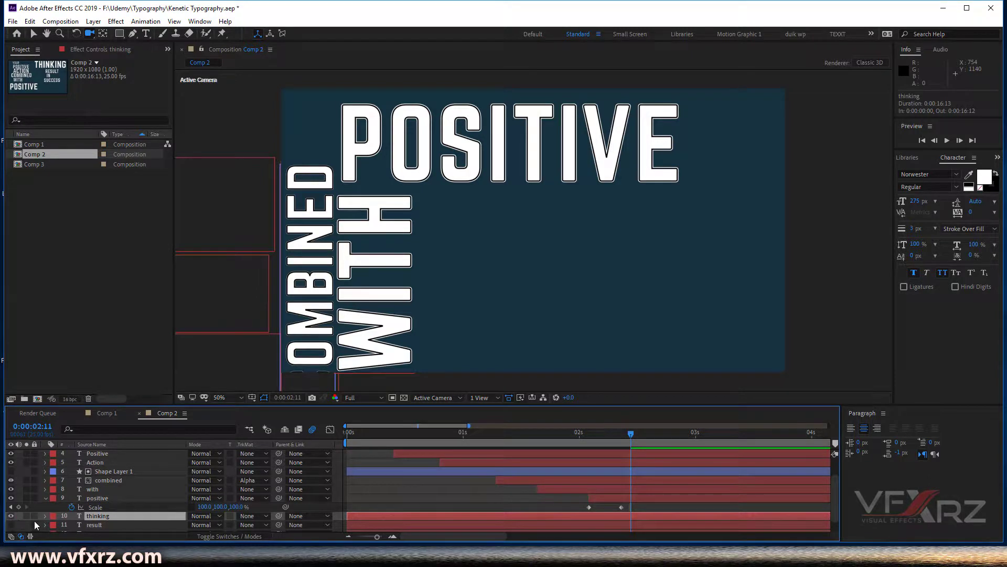
pyautogui.scroll(3, 62, 481)
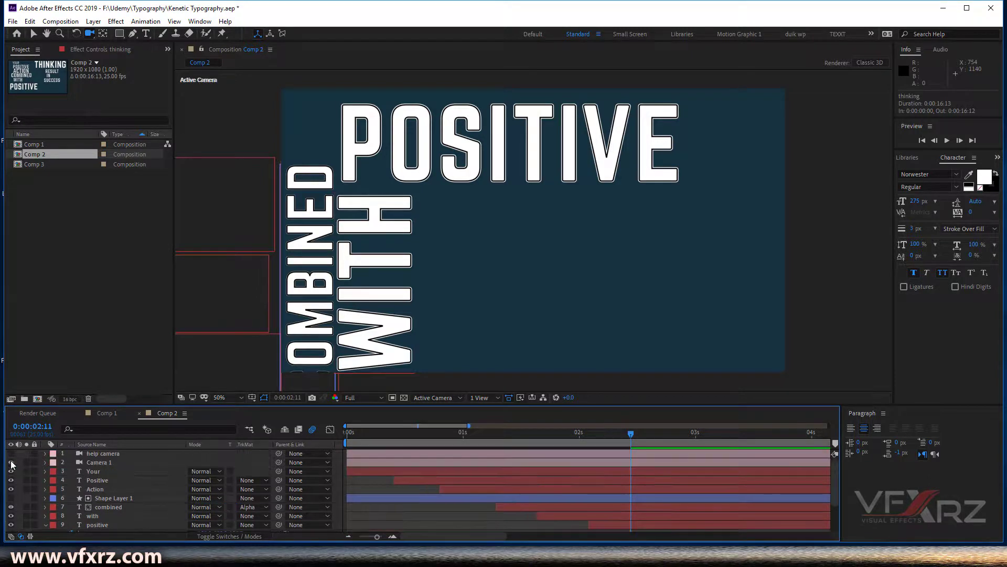
pyautogui.moveTo(10, 454); pyautogui.dragTo(11, 462)
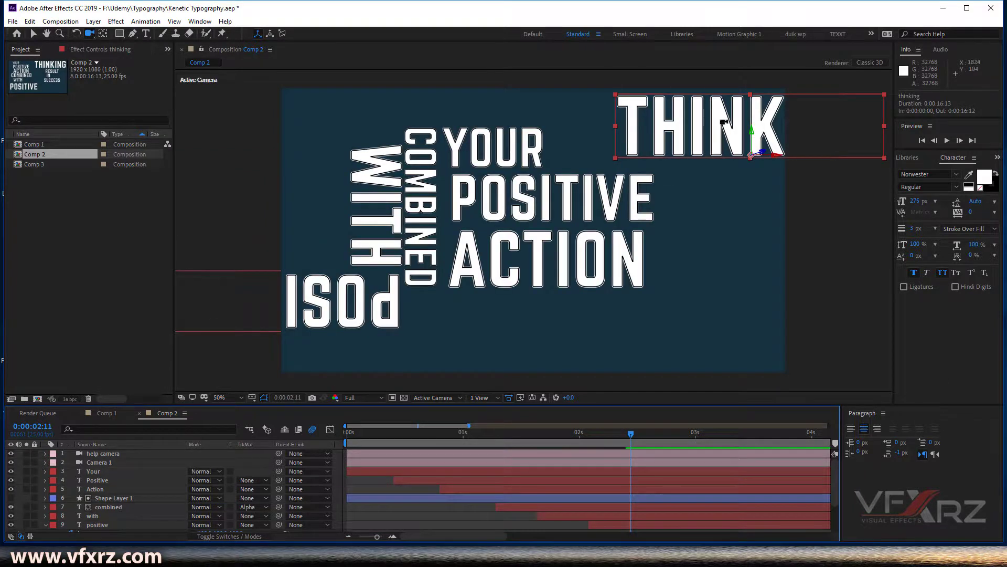
# Move the THINKING text across and down onto the second POSITIVE, to position -450, 912, 0
pyautogui.press('v')
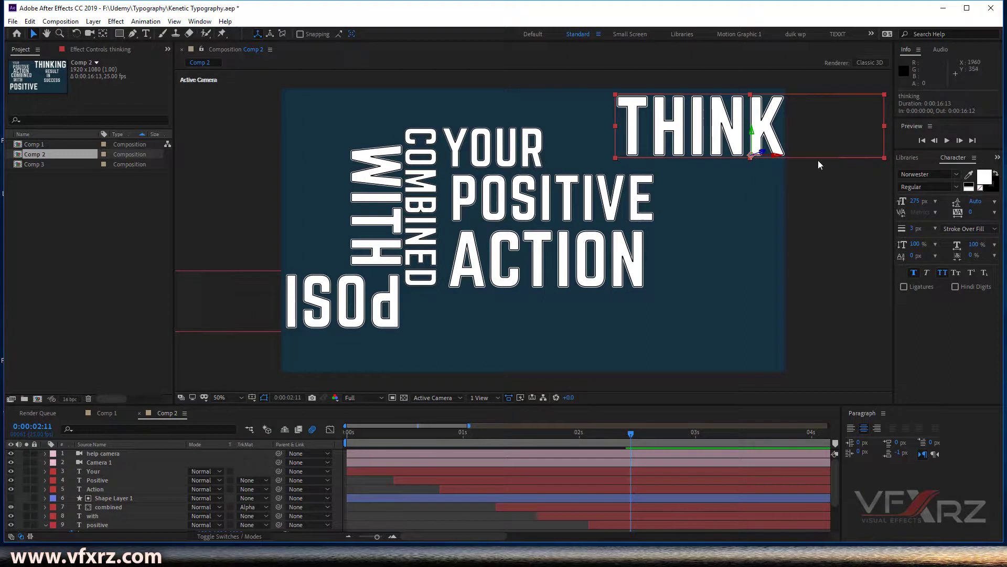
pyautogui.moveTo(792, 160); pyautogui.dragTo(296, 184)
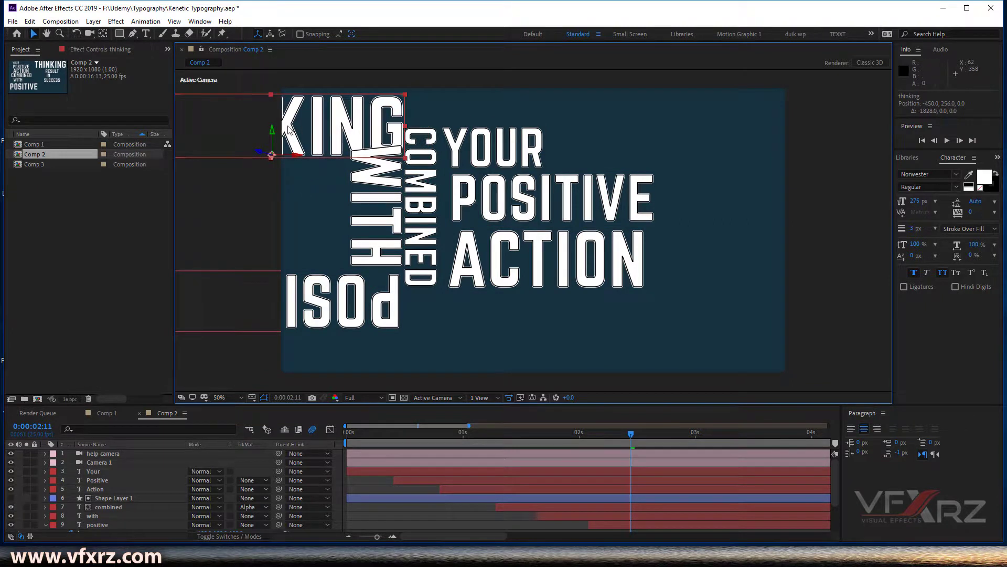
pyautogui.moveTo(274, 135); pyautogui.dragTo(331, 311)
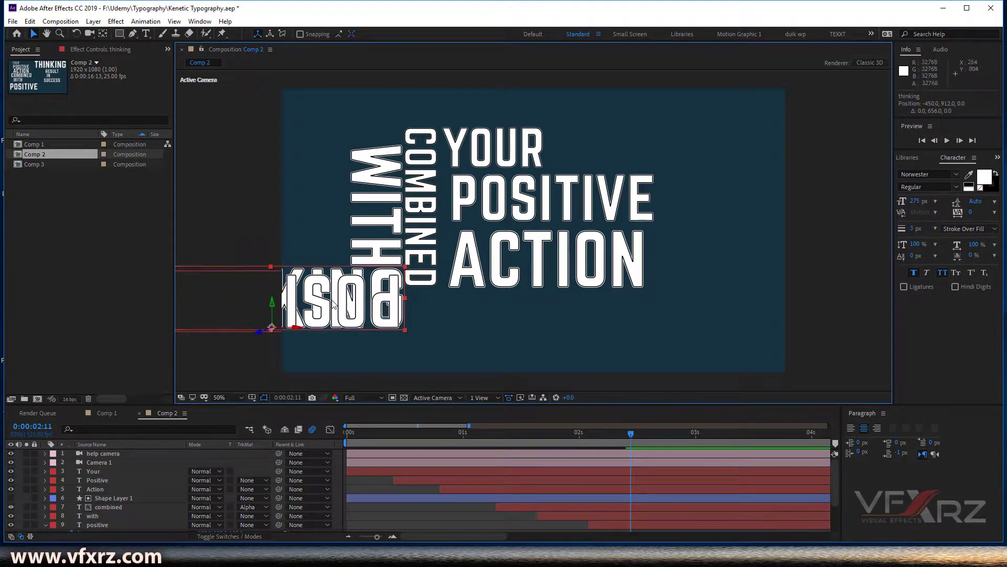
# Set the "thinking" layer's Z Rotation to 180° and move the text up 70 px to position -450, 842, 0
pyautogui.scroll(-2, 100, 520)
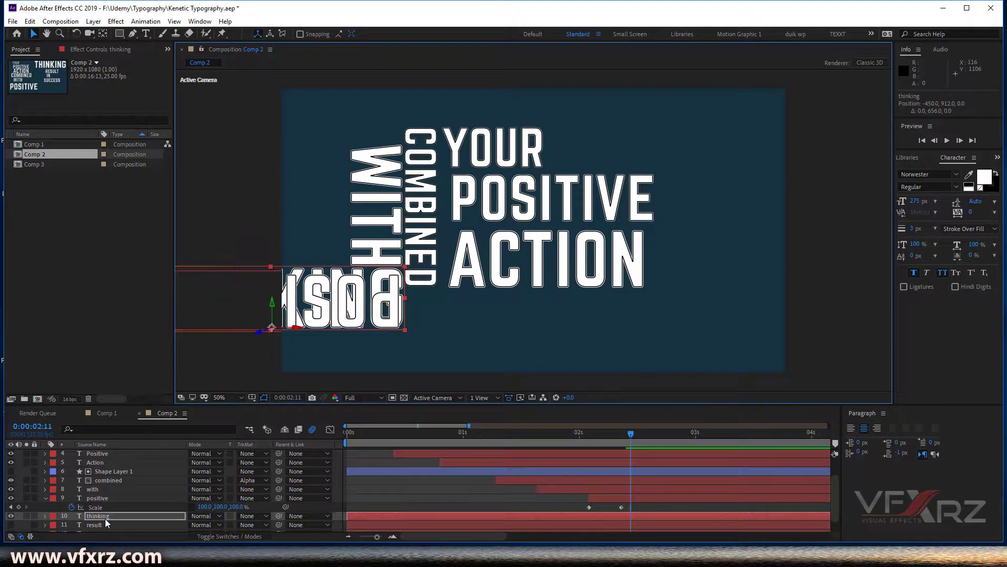
pyautogui.click(99, 516)
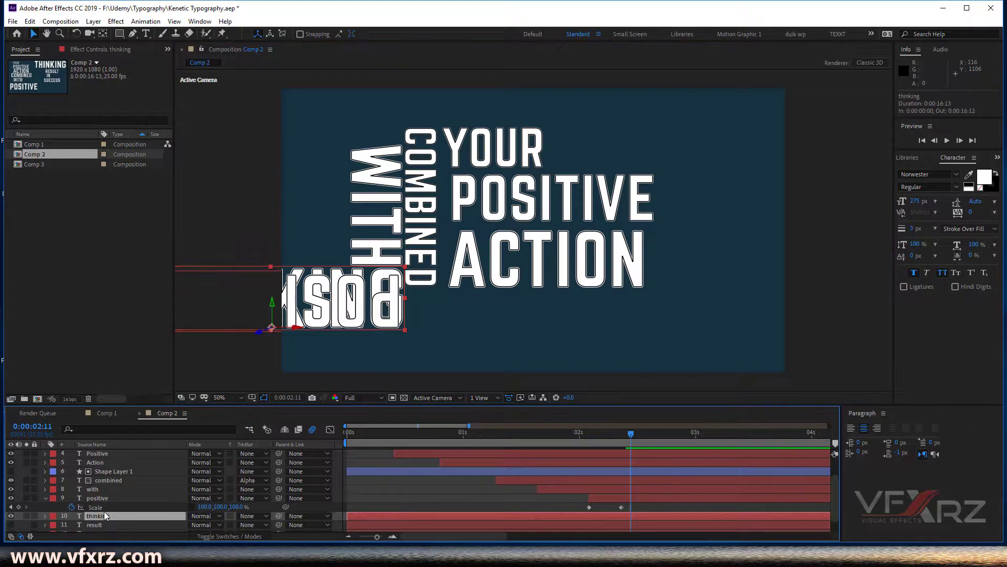
pyautogui.press('r')
pyautogui.scroll(-2, 102, 518)
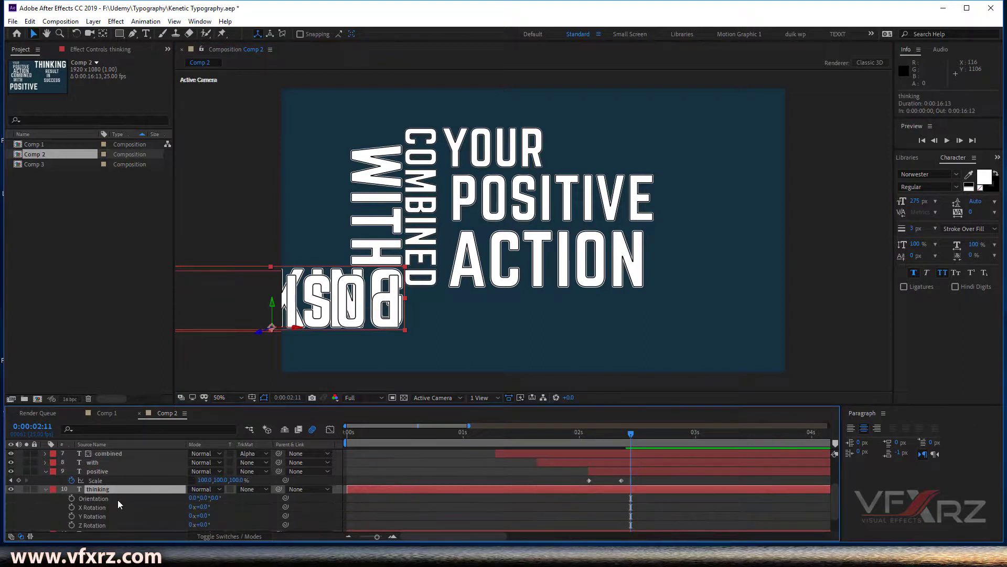
pyautogui.scroll(-2, 110, 496)
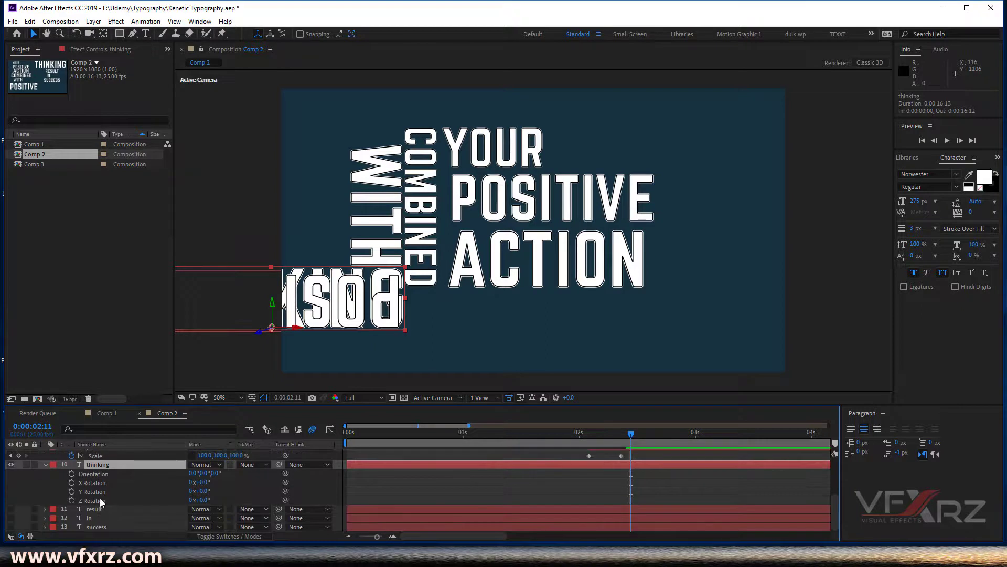
pyautogui.click(99, 498)
pyautogui.click(205, 500)
pyautogui.write('180')
pyautogui.press('Return')
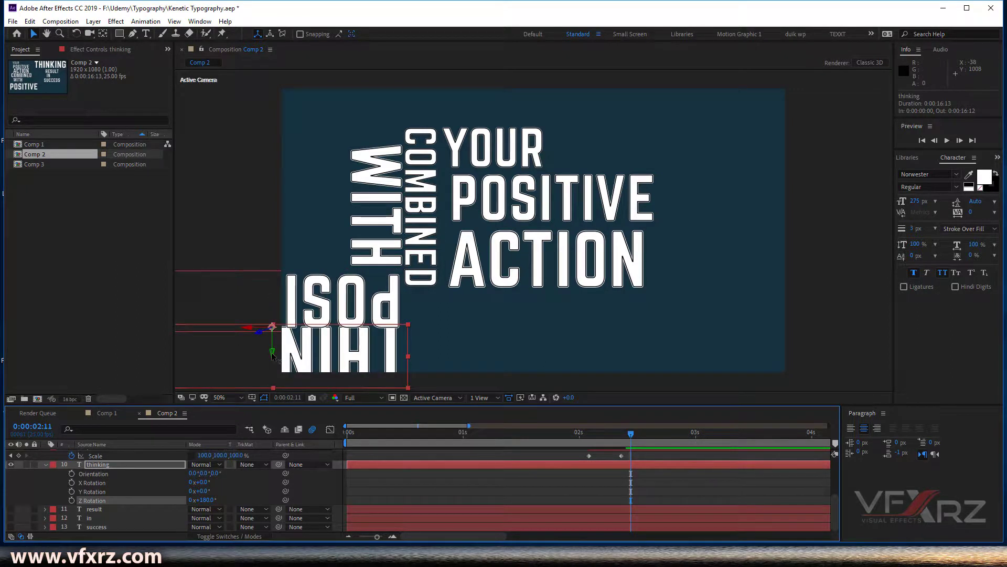
pyautogui.moveTo(272, 352); pyautogui.dragTo(272, 335)
pyautogui.scroll(5, 27, 468)
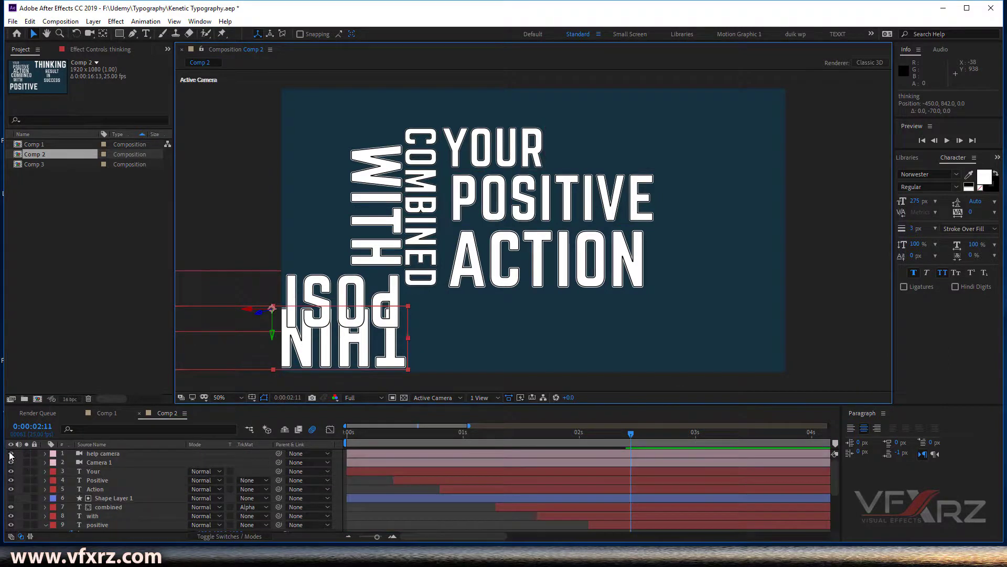
# Hide the help camera to return to Camera 1's view and move THINKING below the second POSITIVE, to position -470, 408, 0
pyautogui.click(10, 453)
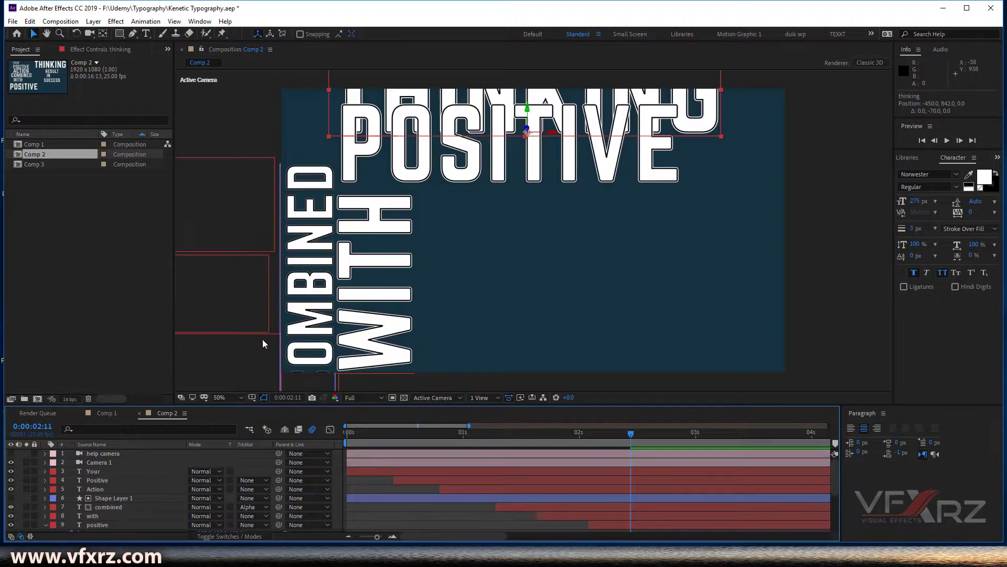
pyautogui.moveTo(526, 110); pyautogui.dragTo(555, 225)
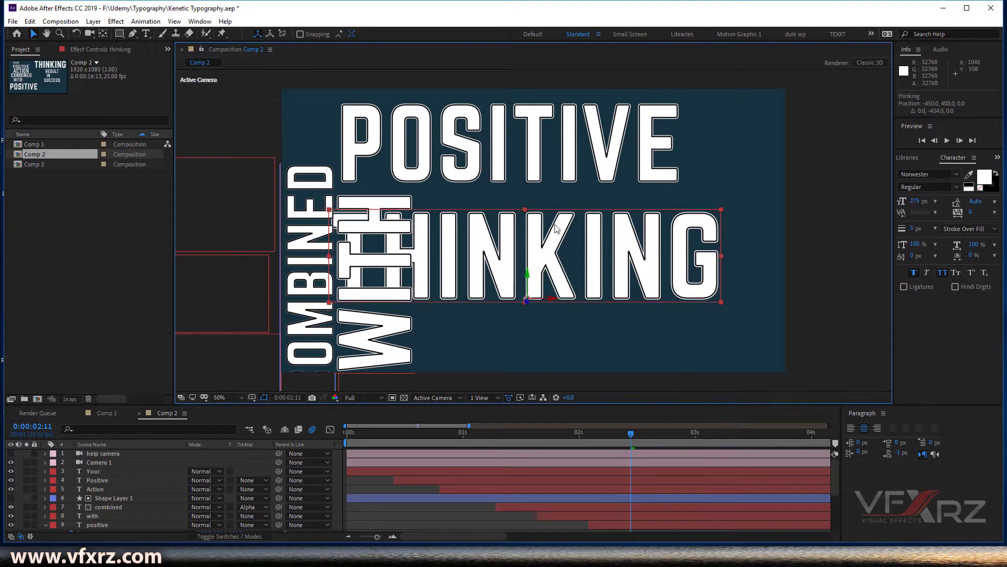
pyautogui.moveTo(557, 301); pyautogui.dragTo(564, 301)
# Shift the "thinking" layer in time so that it starts at 0:00:02:11
pyautogui.scroll(-2, 631, 519)
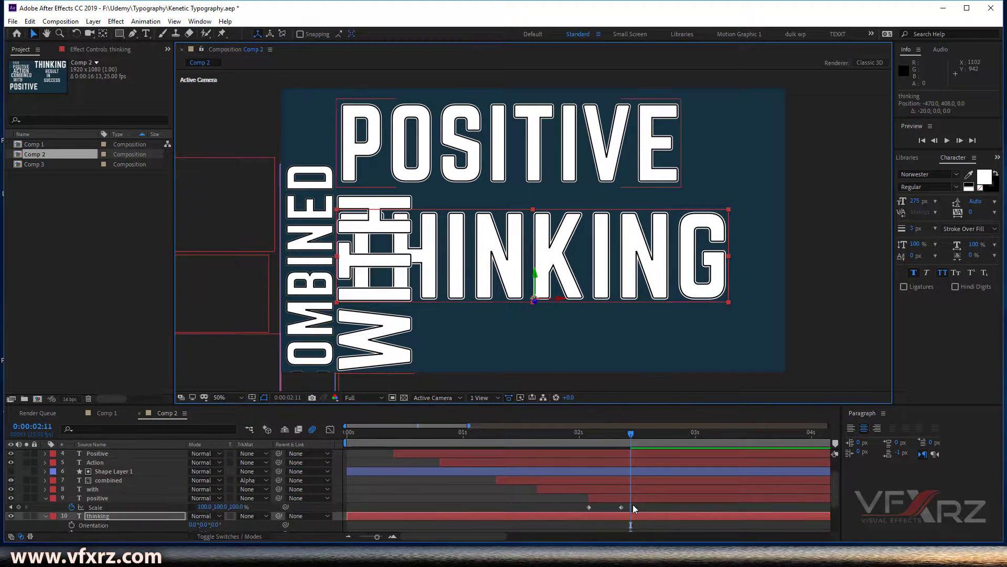
pyautogui.scroll(-2, 633, 508)
pyautogui.moveTo(348, 490); pyautogui.dragTo(630, 494)
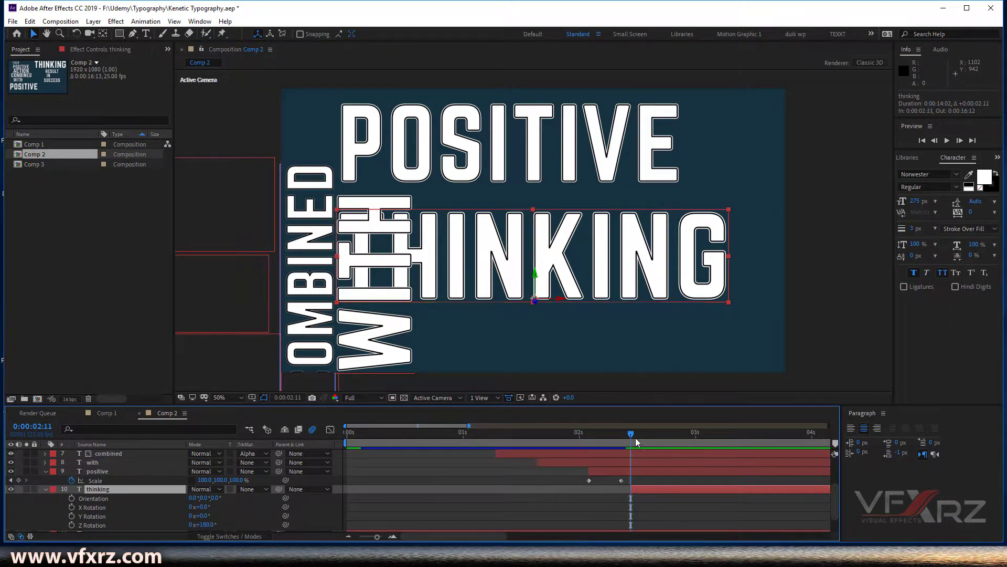
# Check Comp 1's animation around 0:00:05:19 as a reference and return to Comp 2
pyautogui.click(111, 413)
pyautogui.moveTo(517, 432)
pyautogui.mouseDown()
pyautogui.moveTo(537, 429)
pyautogui.moveTo(516, 441)
pyautogui.mouseUp()
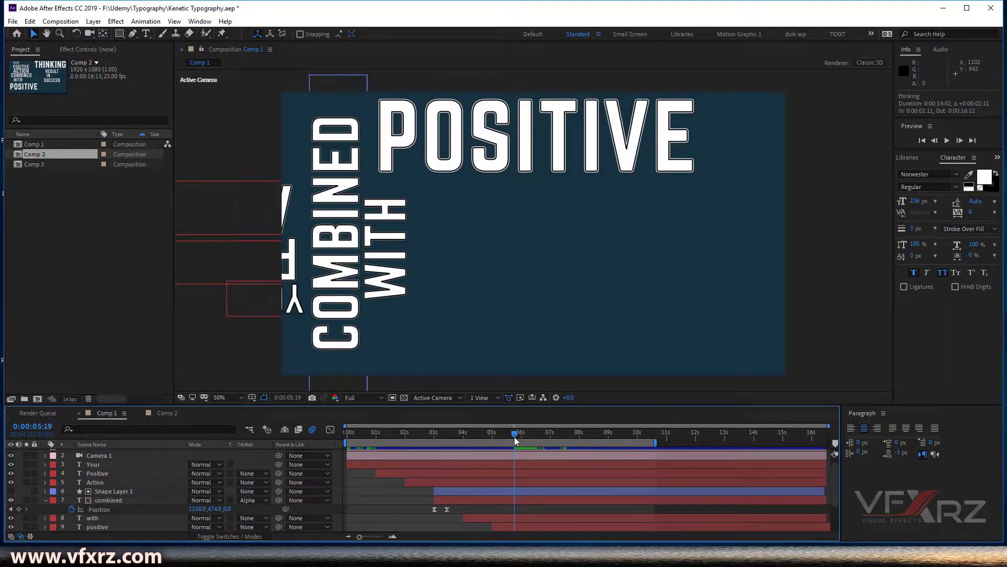
pyautogui.click(177, 415)
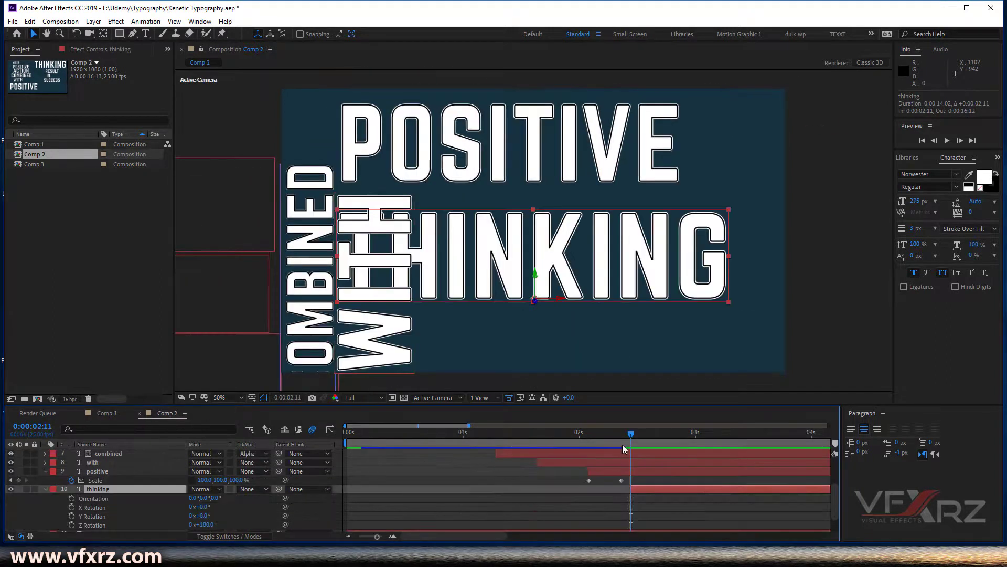
# At 0:00:02:14, expand Camera 1's transform properties and start keyframing its Y Rotation at 0°
pyautogui.moveTo(618, 440); pyautogui.dragTo(645, 444)
pyautogui.scroll(3, 441, 483)
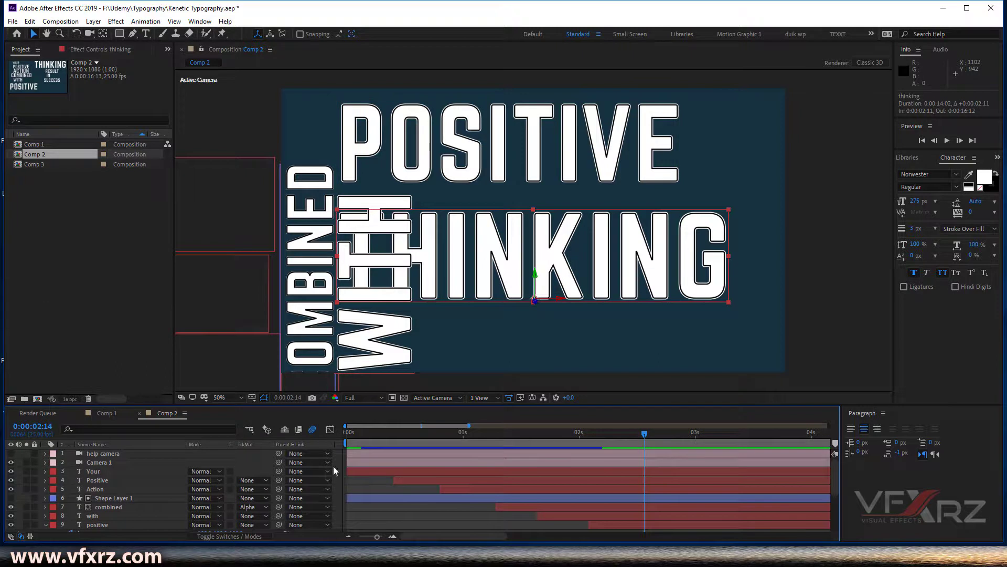
pyautogui.click(95, 462)
pyautogui.click(11, 462)
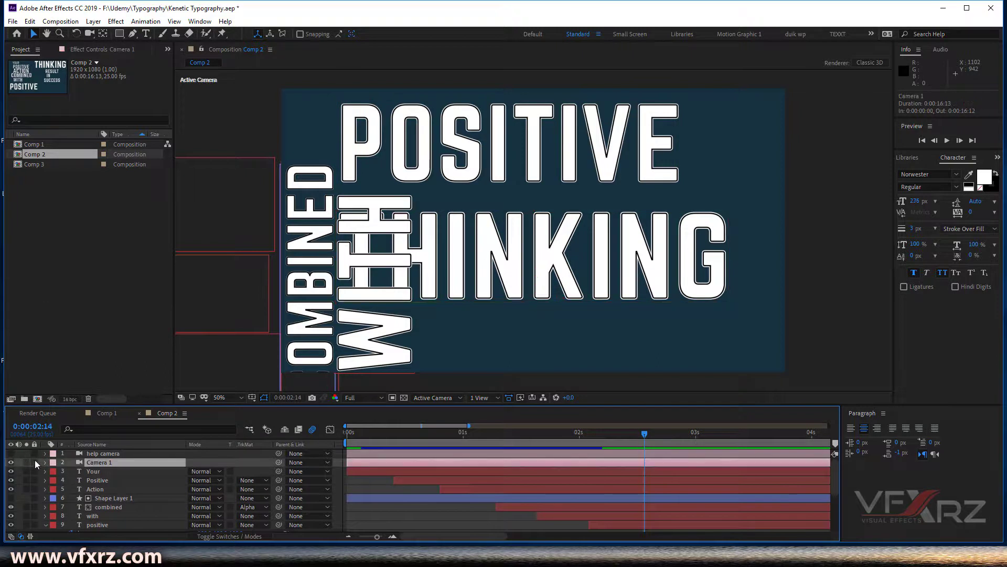
pyautogui.click(46, 462)
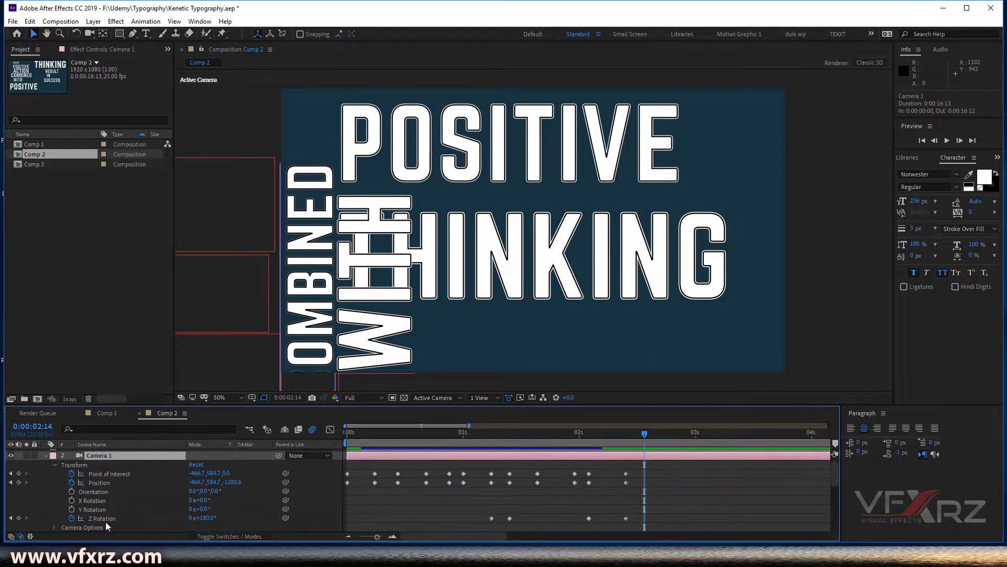
pyautogui.click(96, 510)
pyautogui.click(74, 510)
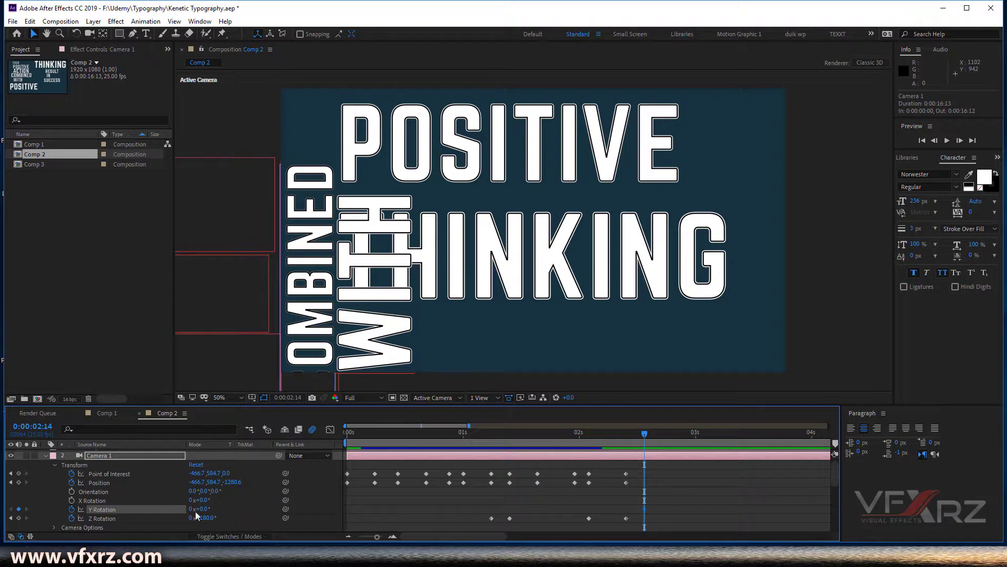
# At 0:00:02:18, set Camera 1's Y Rotation to 93° and track the camera to position -1223.4, 466.7, 319.9
pyautogui.moveTo(650, 433); pyautogui.dragTo(663, 434)
pyautogui.moveTo(203, 511); pyautogui.dragTo(224, 506)
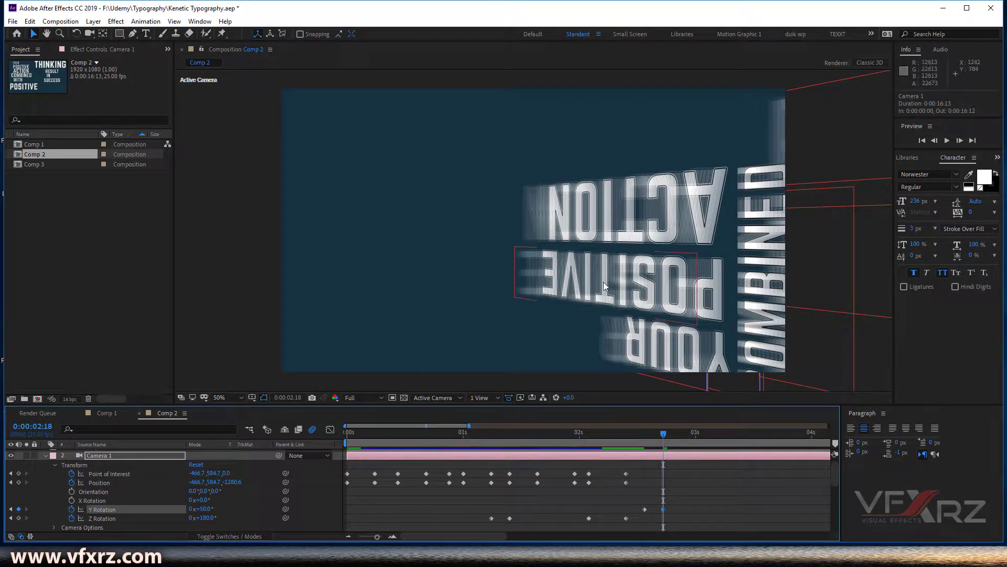
pyautogui.click(90, 32)
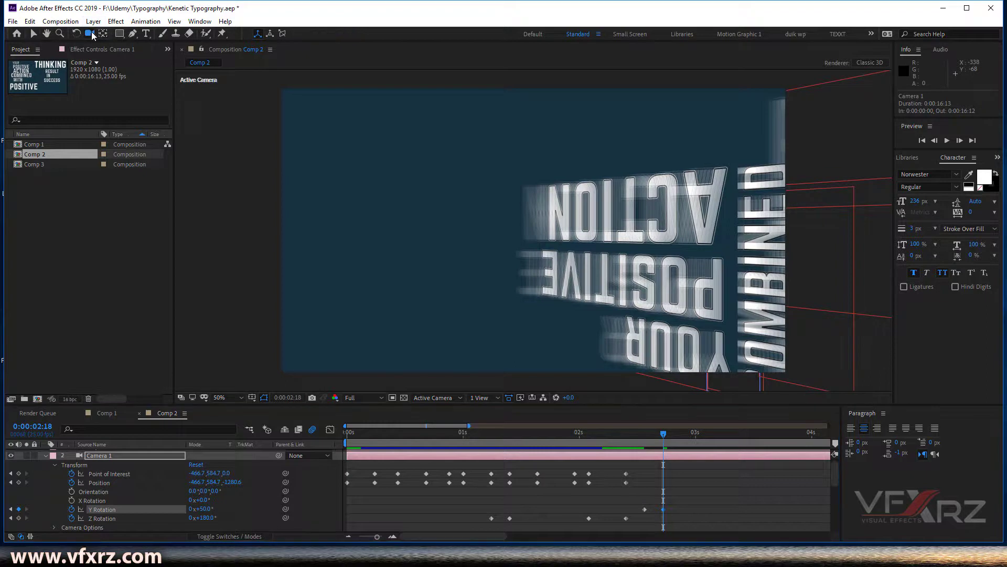
pyautogui.moveTo(695, 260); pyautogui.dragTo(484, 254)
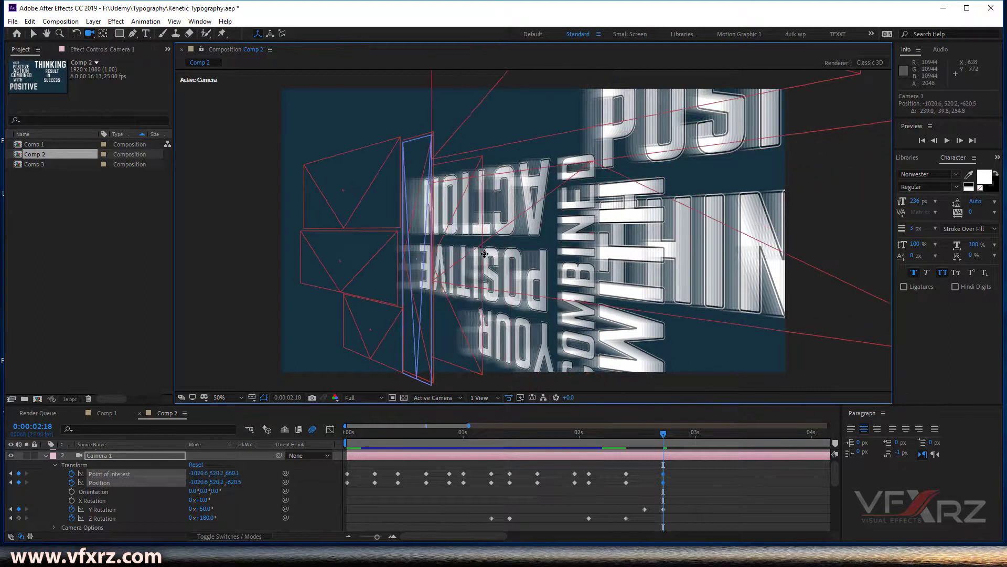
pyautogui.moveTo(485, 253); pyautogui.dragTo(434, 253)
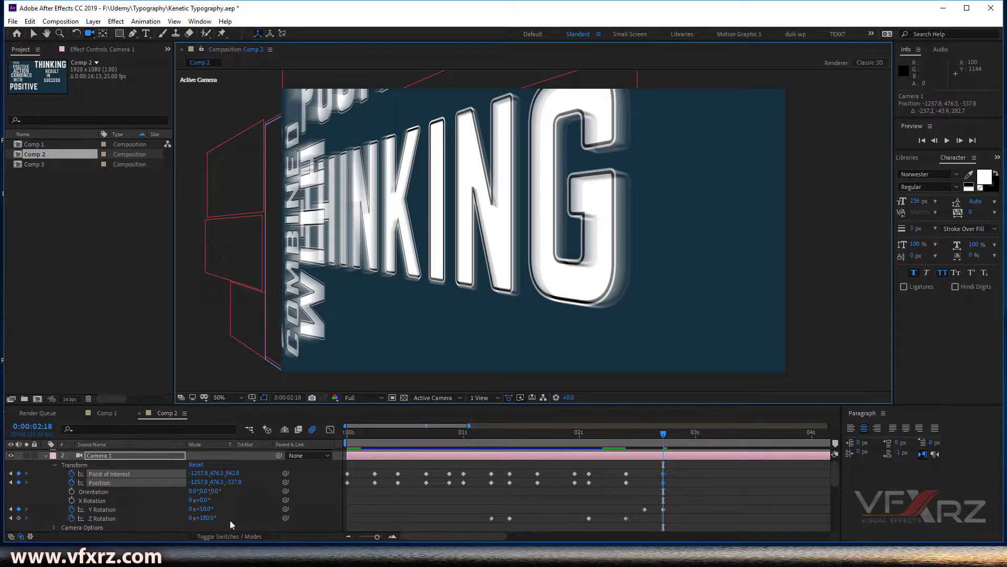
pyautogui.moveTo(209, 509); pyautogui.dragTo(239, 514)
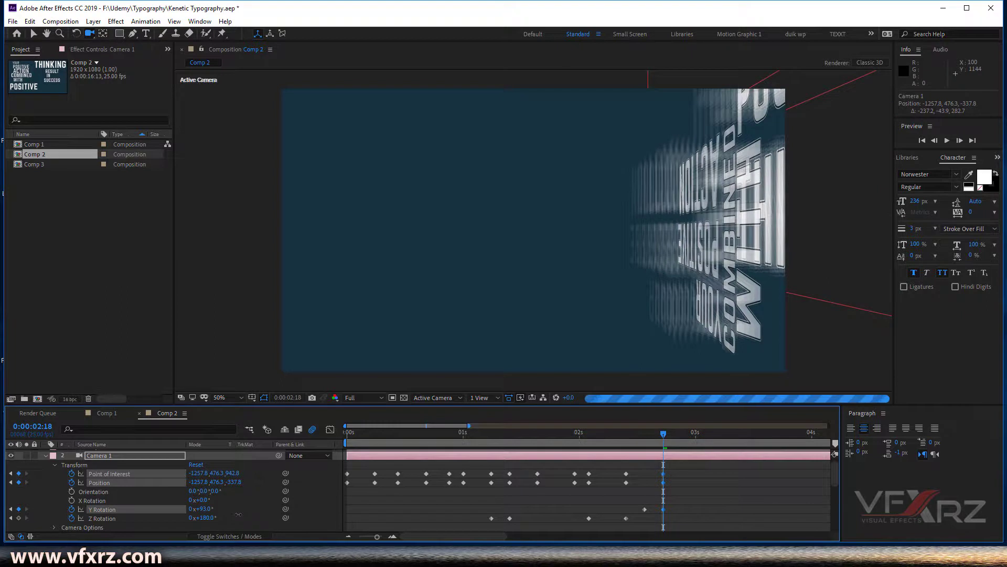
pyautogui.moveTo(710, 275); pyautogui.dragTo(449, 264)
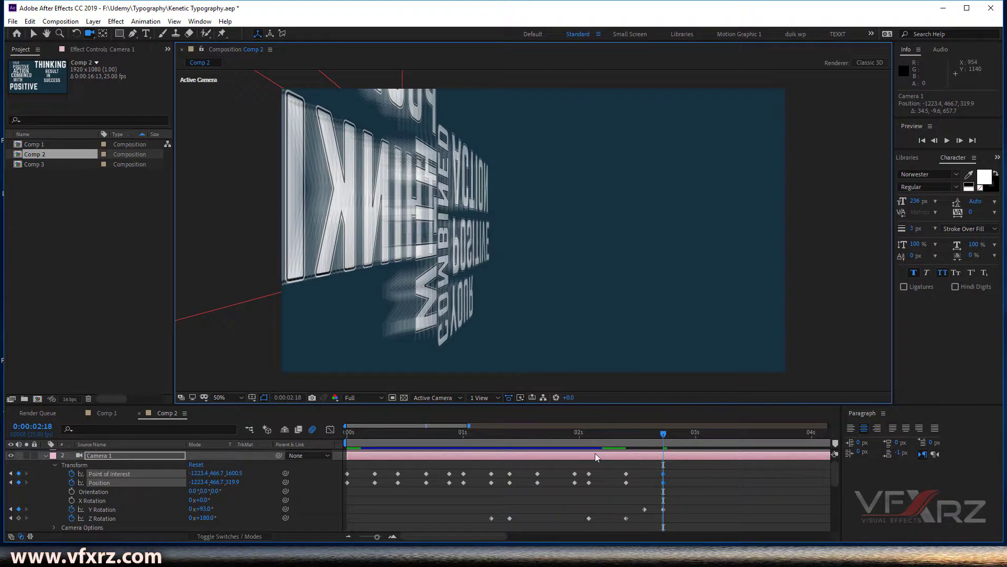
# Copy Camera 1's Point of Interest and Position keyframes preceding 0:00:02:14, paste them at 0:00:02:14 and check the camera move up to 0:00:02:18
pyautogui.moveTo(633, 467); pyautogui.dragTo(623, 485)
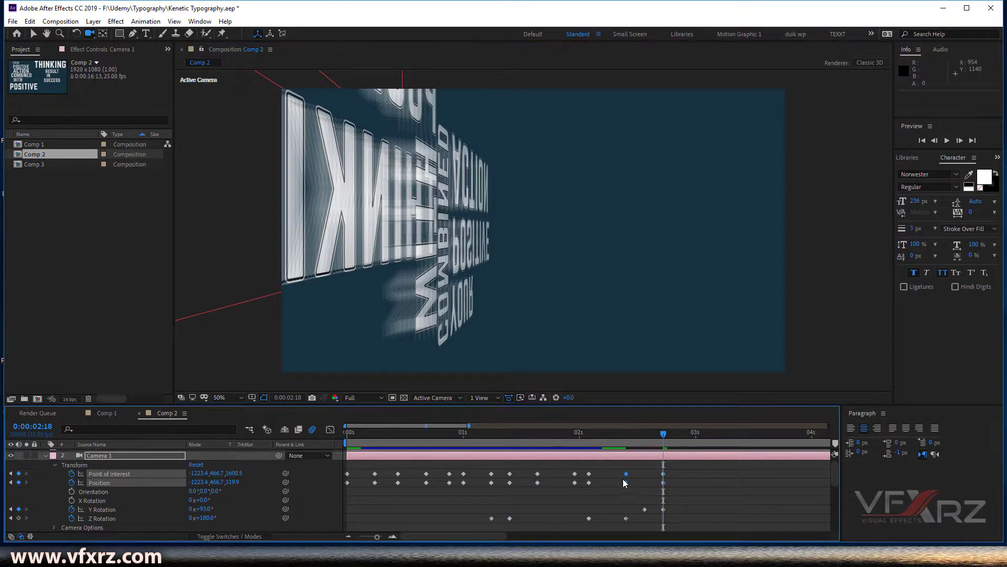
pyautogui.hotkey('ctrl', 'c')
pyautogui.moveTo(642, 443); pyautogui.dragTo(645, 448)
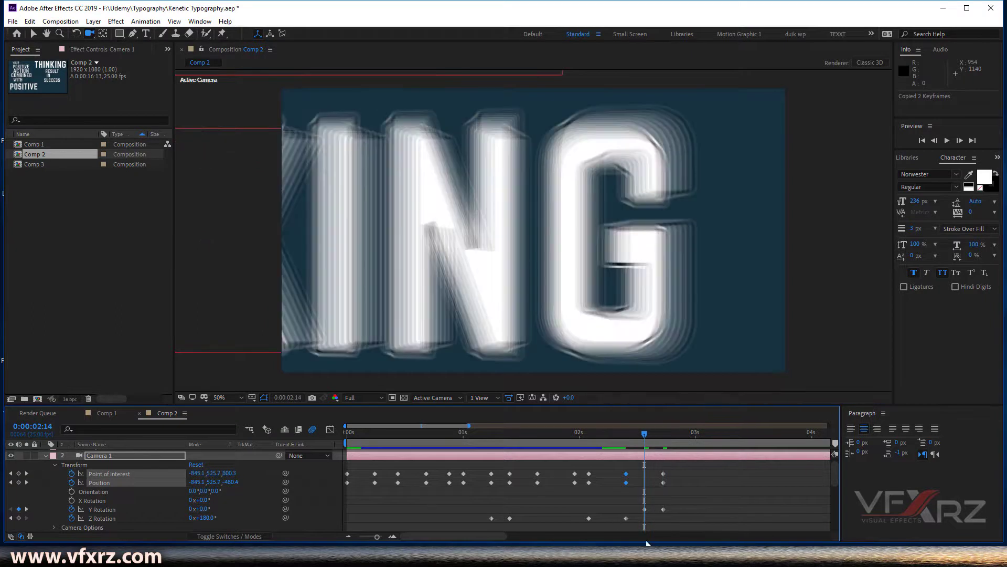
pyautogui.hotkey('ctrl', 'v')
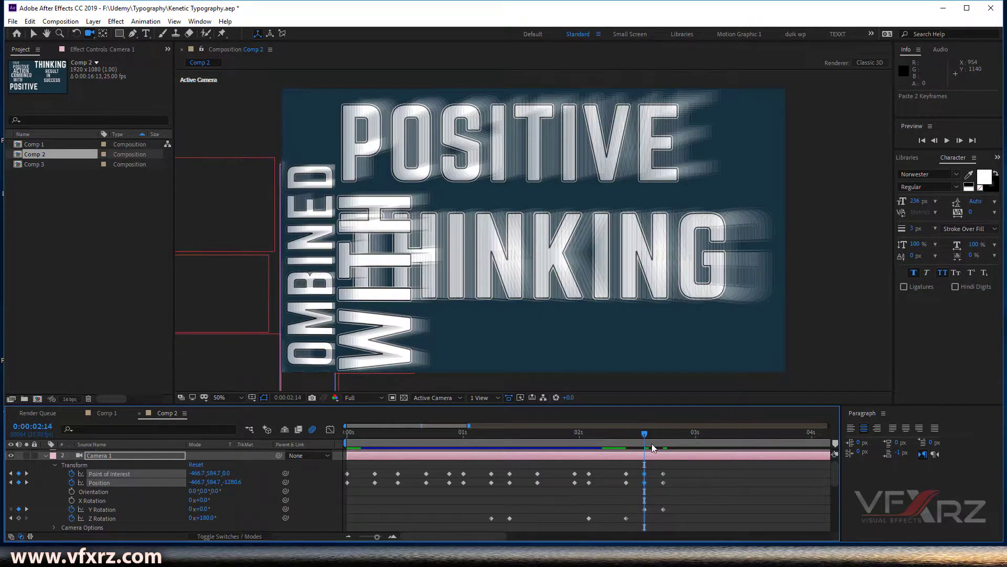
pyautogui.moveTo(640, 438); pyautogui.dragTo(663, 436)
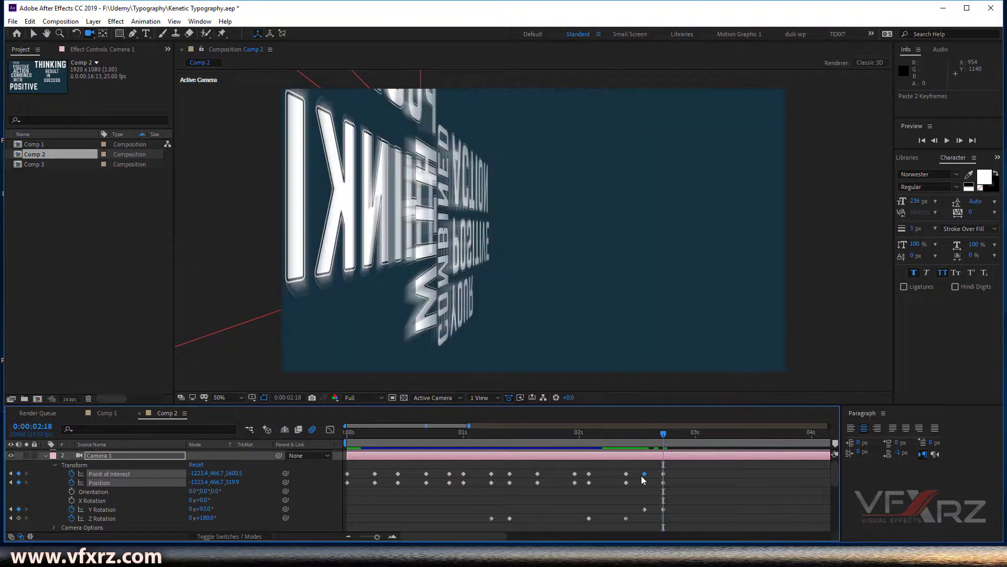
pyautogui.keyDown('shift'); pyautogui.click(645, 482); pyautogui.keyUp('shift')
pyautogui.moveTo(656, 436); pyautogui.dragTo(644, 441)
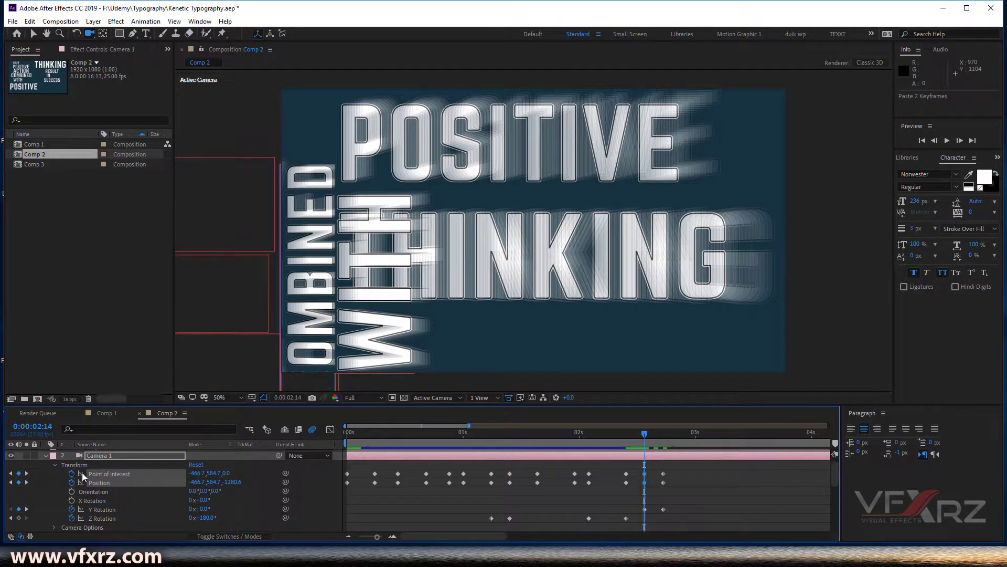
# Collapse Camera 1 and set the "thinking" layer's Y Rotation to 90°
pyautogui.scroll(1, 87, 490)
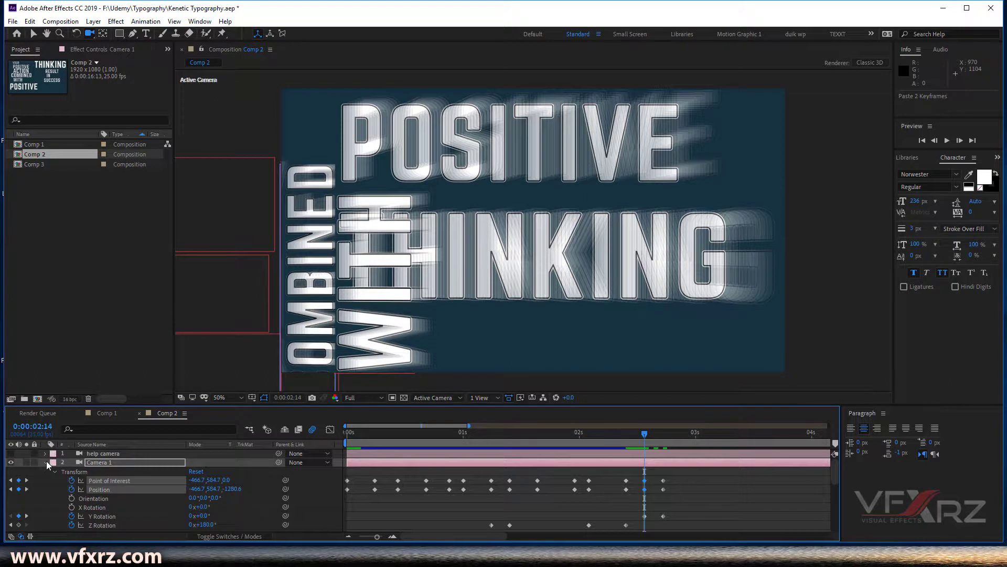
pyautogui.click(46, 462)
pyautogui.scroll(-2, 143, 482)
pyautogui.scroll(-2, 118, 492)
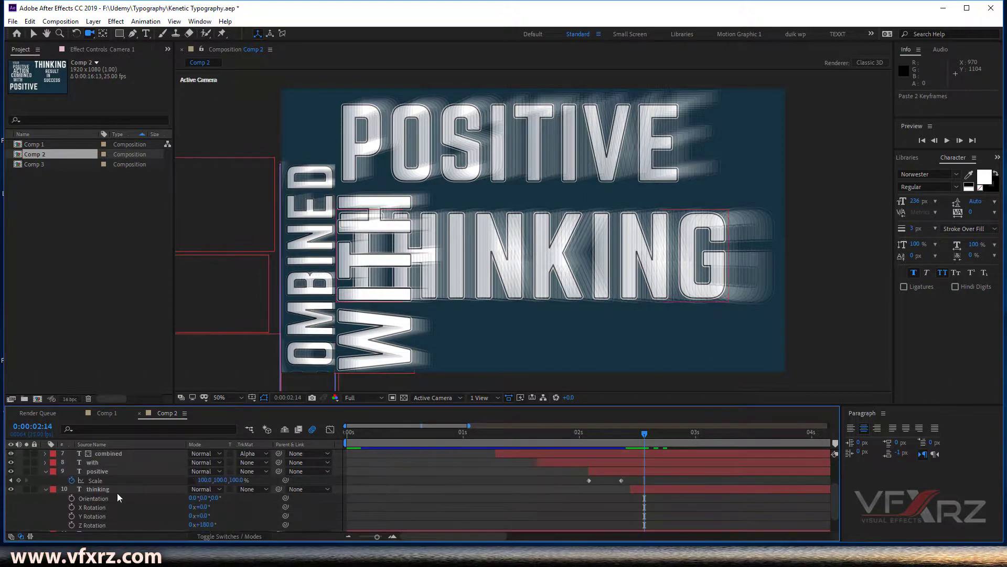
pyautogui.click(112, 489)
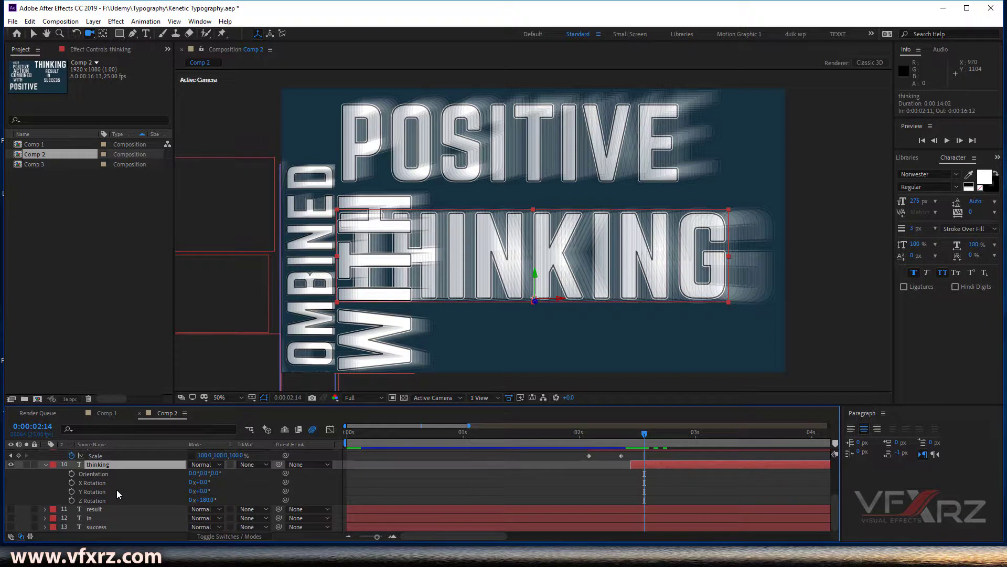
pyautogui.hotkey('ctrl', 'z')
pyautogui.click(202, 491)
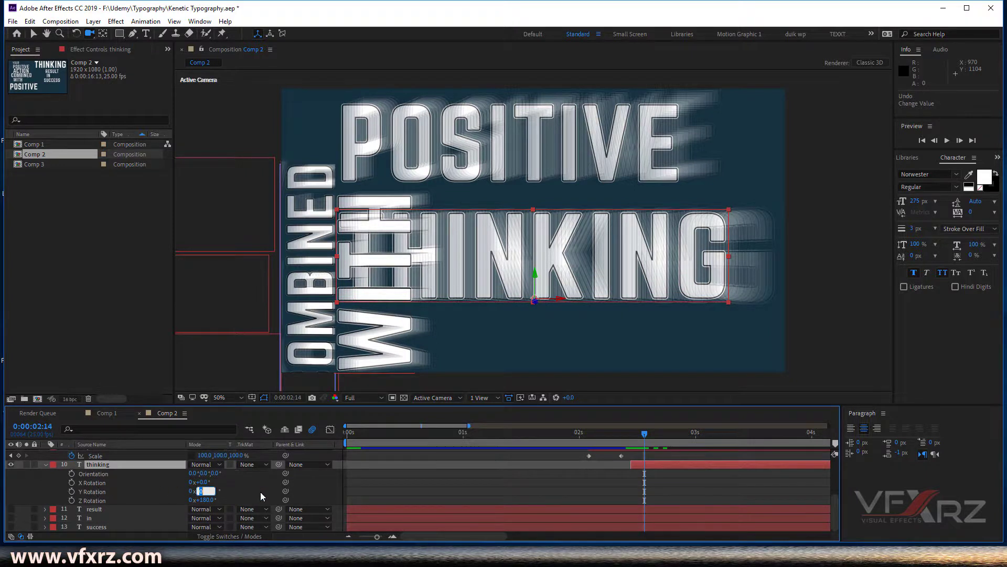
pyautogui.write('90')
pyautogui.press('Return')
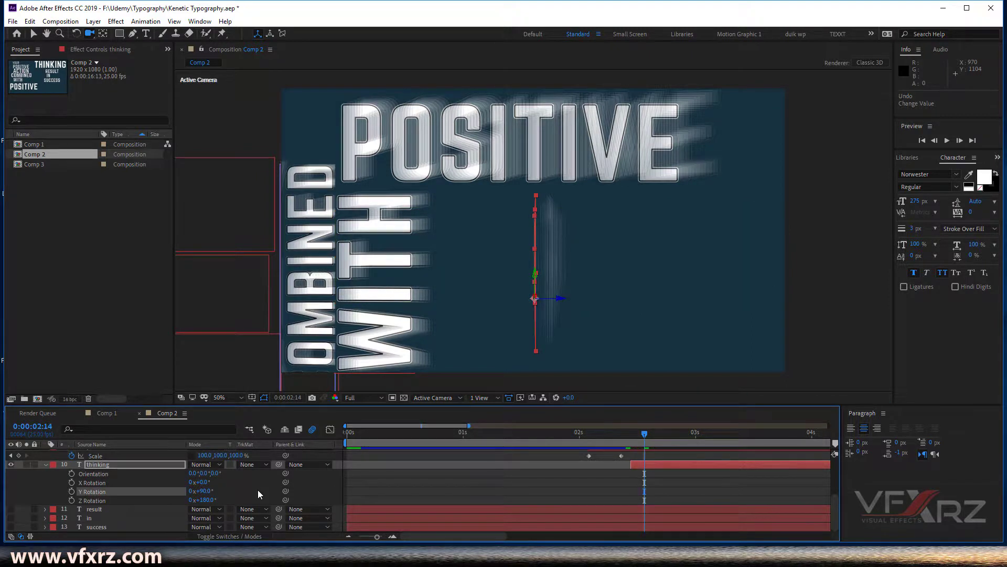
# Move the rotated THINKING text closer to WITH and, viewed at 0:00:02:20, along its depth to position -304, 408, 626
pyautogui.click(32, 33)
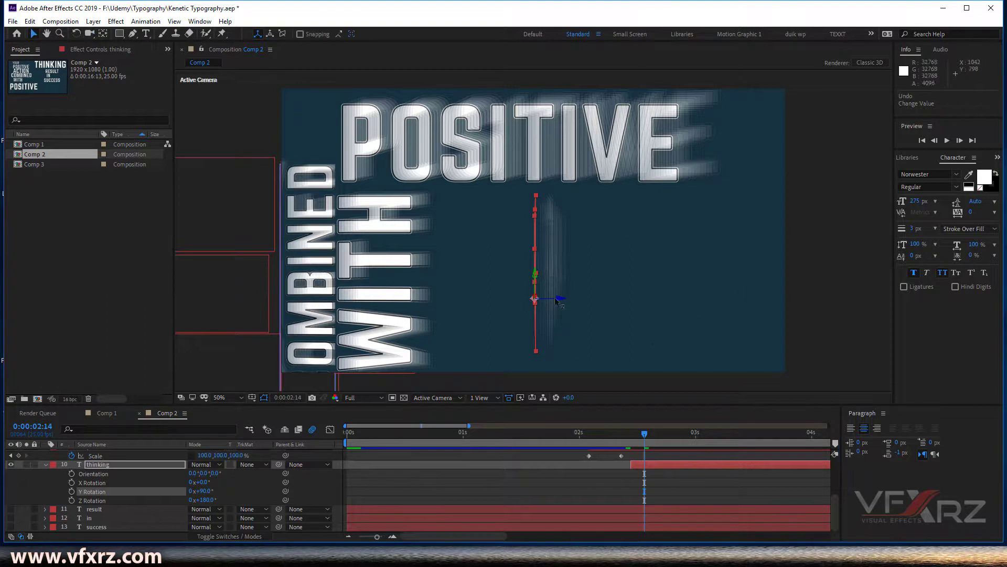
pyautogui.moveTo(555, 302); pyautogui.dragTo(519, 304)
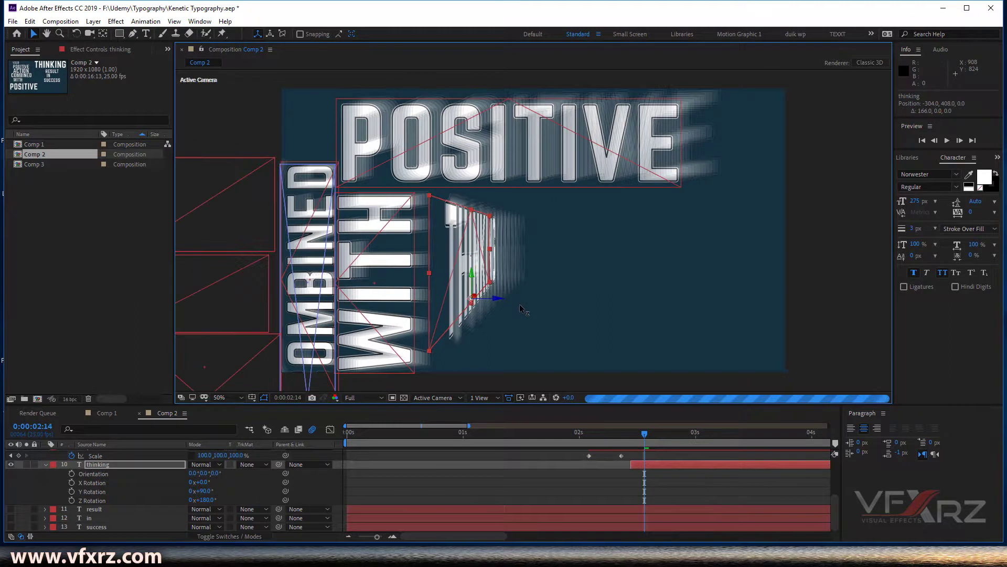
pyautogui.moveTo(632, 439); pyautogui.dragTo(672, 432)
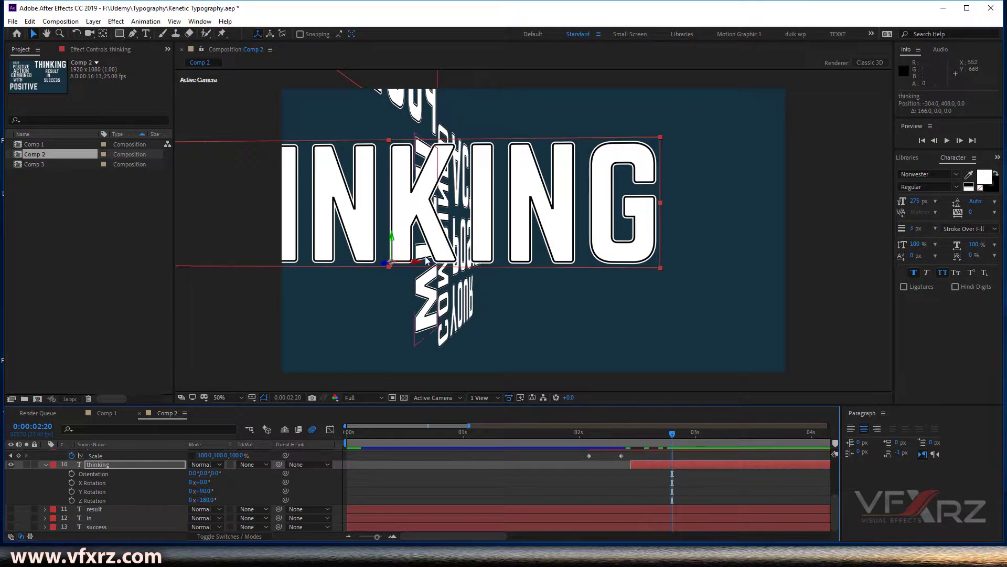
pyautogui.moveTo(420, 264); pyautogui.dragTo(582, 273)
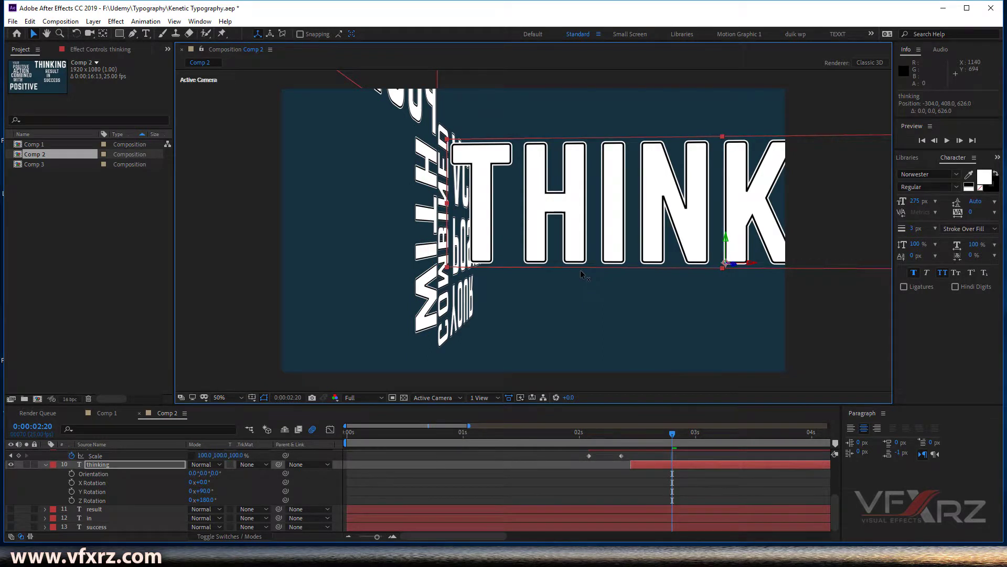
# Reduce THINKING's font size to 122 px and place the text beside the first word group, at position -304, 376, 412
pyautogui.moveTo(914, 203); pyautogui.dragTo(825, 207)
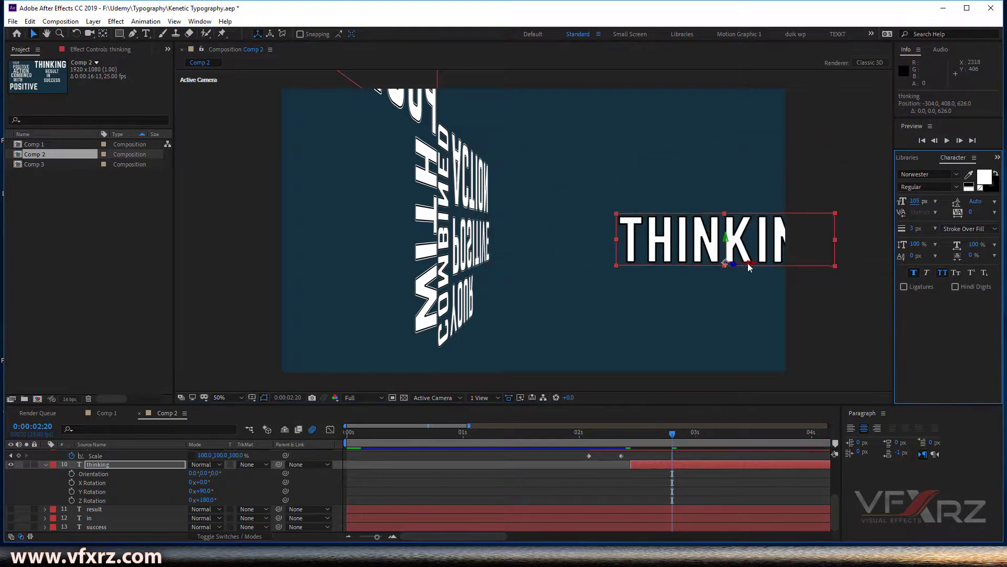
pyautogui.moveTo(916, 203); pyautogui.dragTo(925, 204)
pyautogui.moveTo(751, 265); pyautogui.dragTo(706, 264)
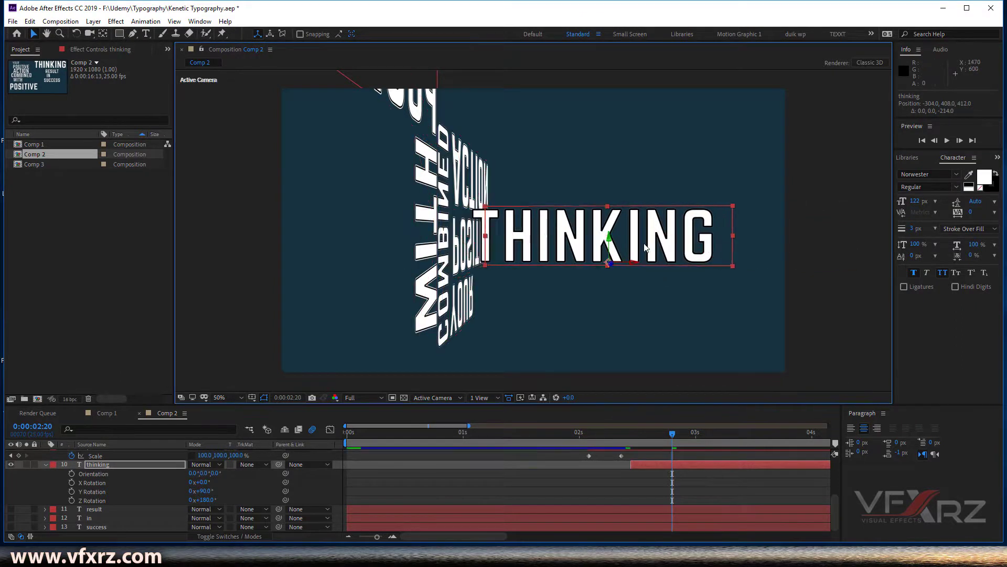
pyautogui.moveTo(608, 237); pyautogui.dragTo(609, 226)
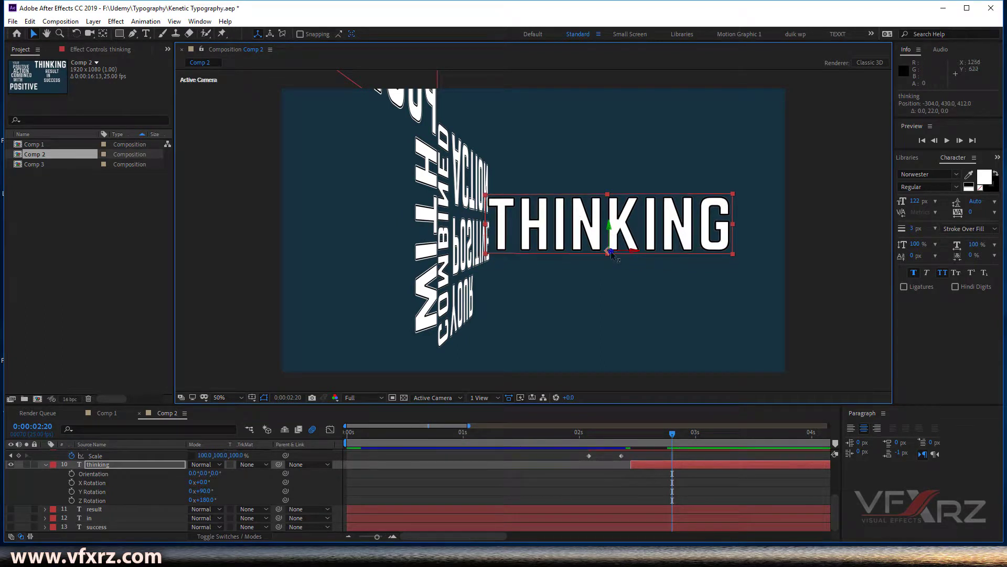
pyautogui.moveTo(611, 229)
pyautogui.mouseDown()
pyautogui.moveTo(619, 258)
pyautogui.moveTo(619, 224)
pyautogui.mouseUp()
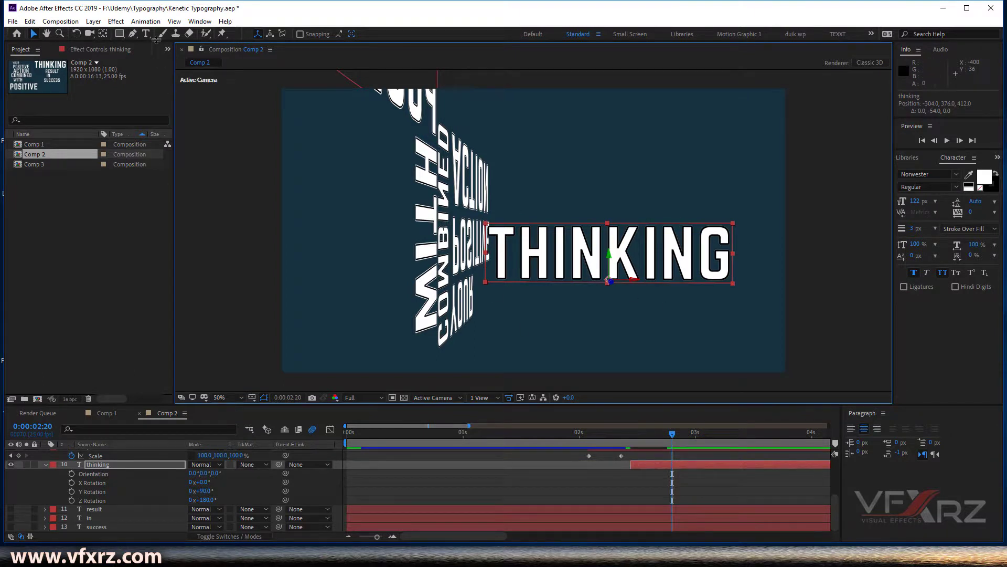
# Move THINKING's anchor point to the word's lower-left corner and keyframe its X Rotation at 100° at 0:00:02:11
pyautogui.click(103, 34)
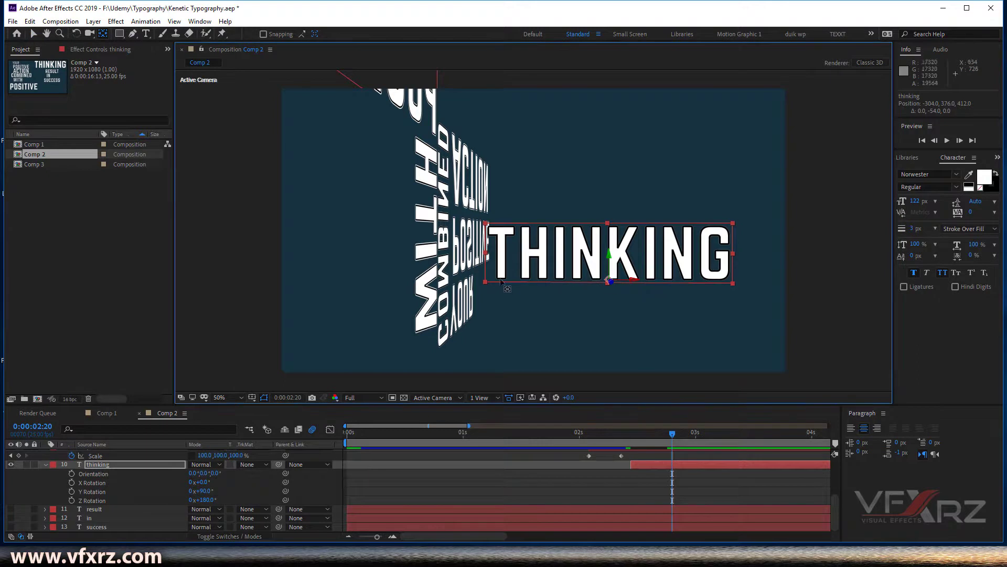
pyautogui.moveTo(609, 280); pyautogui.dragTo(579, 278)
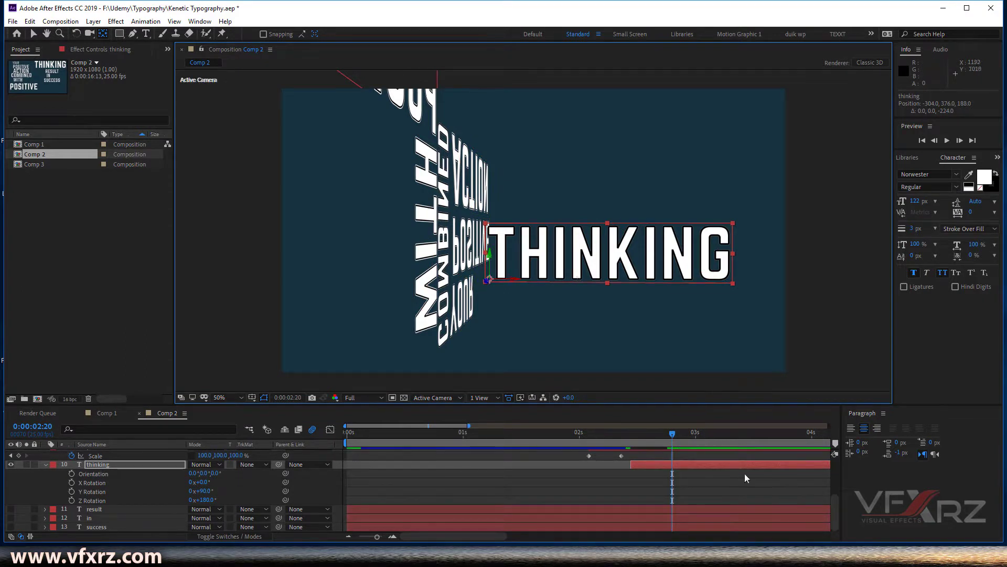
pyautogui.moveTo(666, 436); pyautogui.dragTo(632, 437)
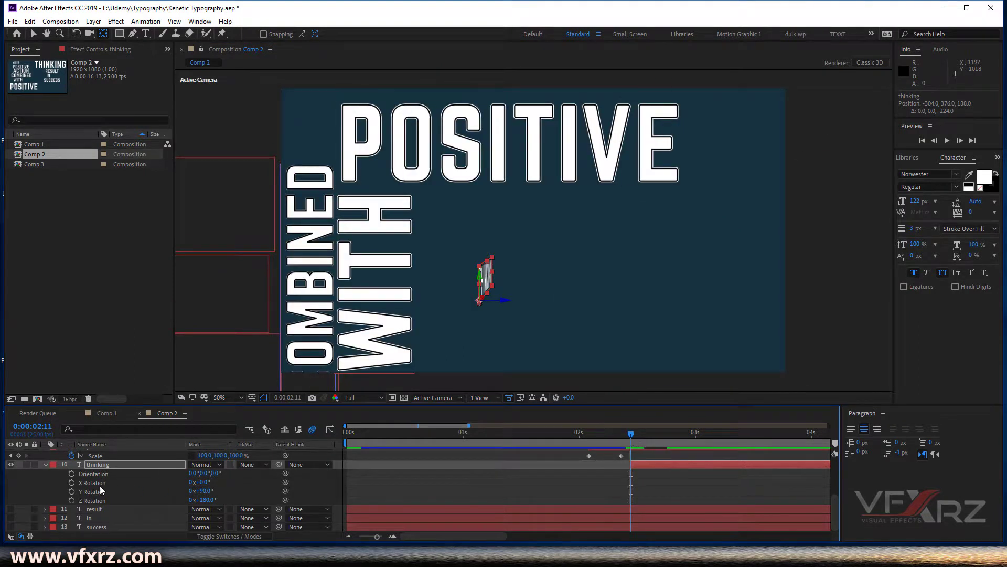
pyautogui.hotkey('ctrl', 'z')
pyautogui.click(72, 482)
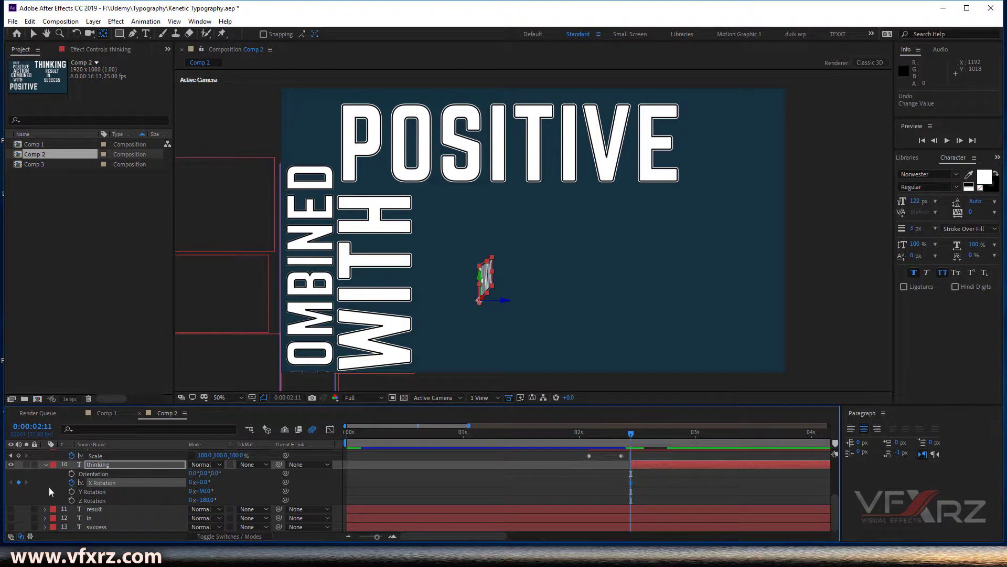
pyautogui.moveTo(213, 476); pyautogui.dragTo(256, 478)
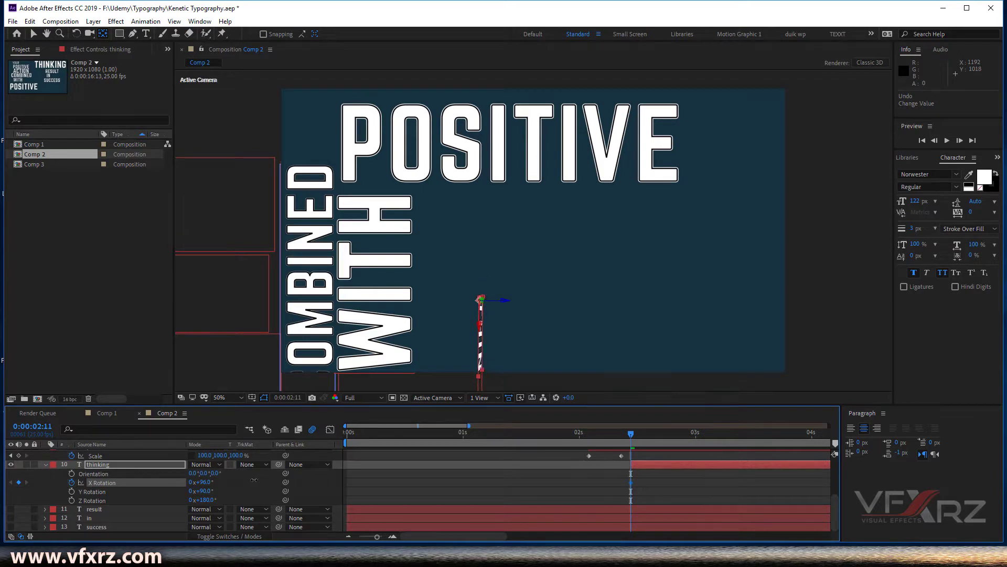
# Keyframe the "thinking" layer's X Rotation at 0° at 0:00:02:19 and preview the flip
pyautogui.click(655, 434)
pyautogui.moveTo(656, 434); pyautogui.dragTo(666, 432)
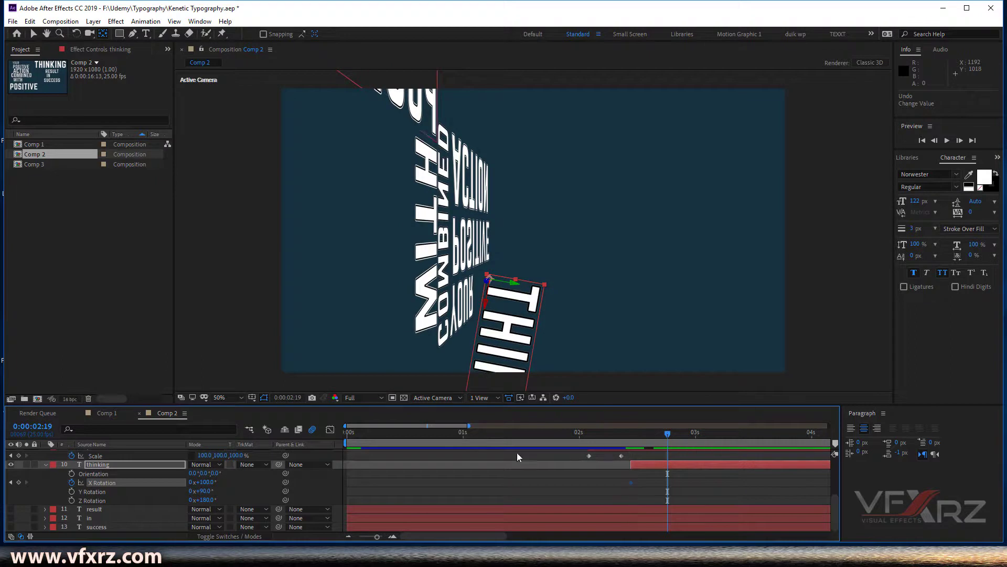
pyautogui.click(210, 482)
pyautogui.write('0')
pyautogui.press('Return')
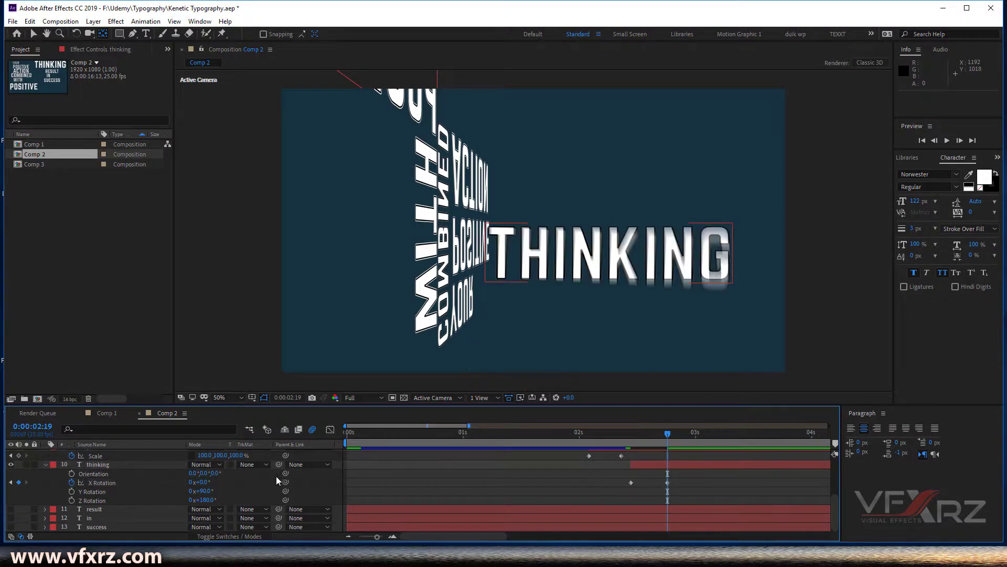
pyautogui.moveTo(672, 434); pyautogui.dragTo(620, 436)
pyautogui.press('space')
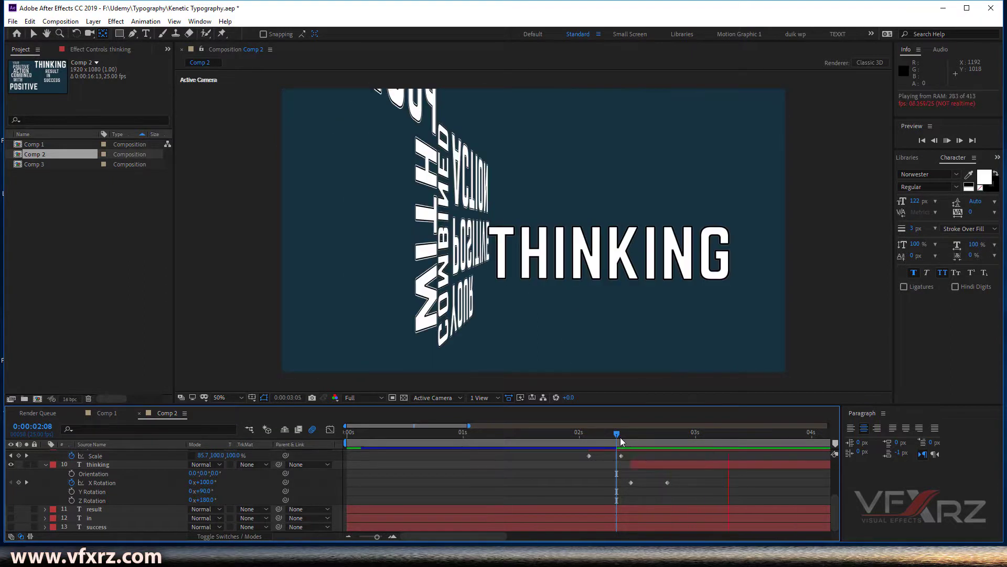
pyautogui.click(580, 441)
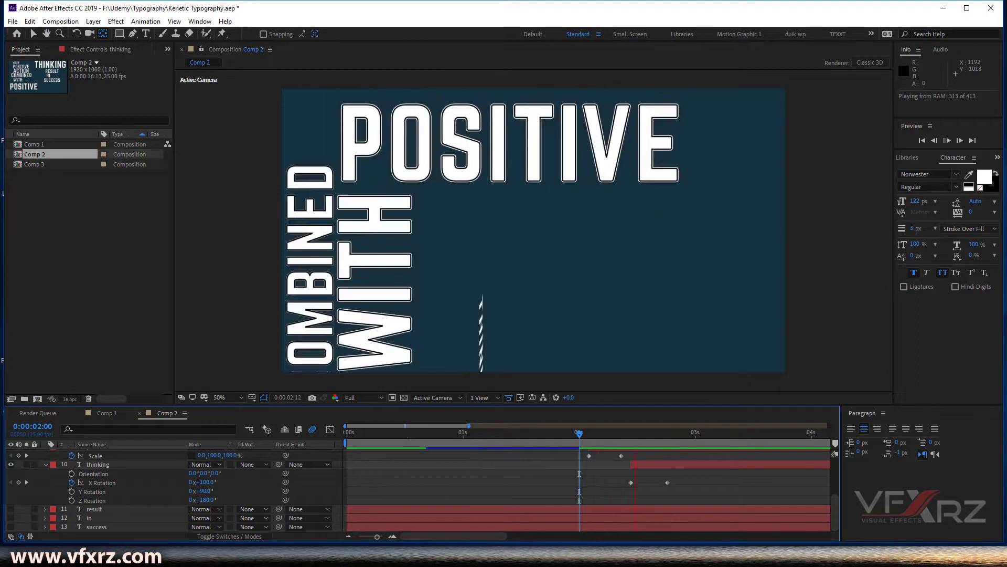
pyautogui.click(585, 433)
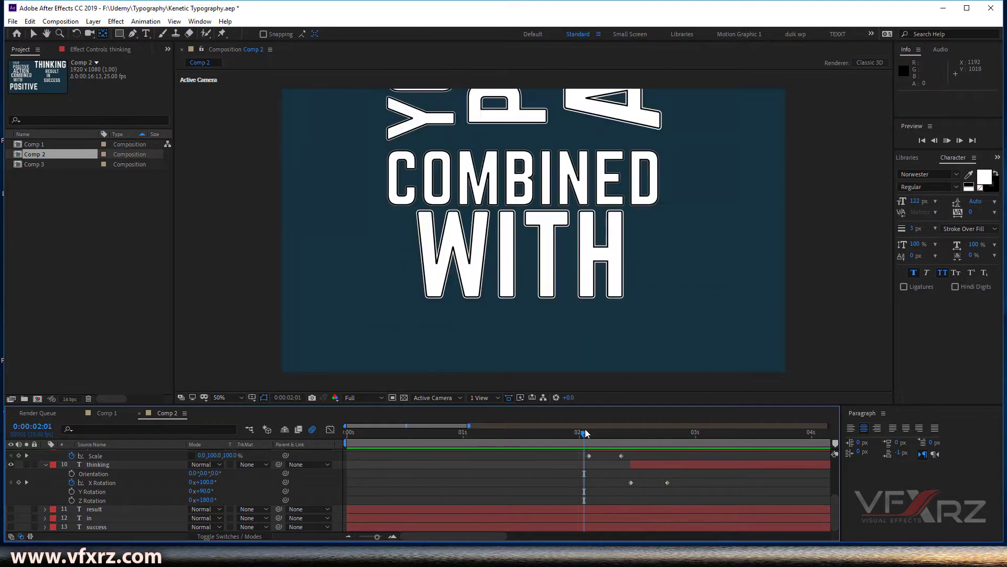
# Delay the "thinking" layer and its keyframes to start at 0:00:02:17 and play the animation from the beginning
pyautogui.moveTo(586, 433); pyautogui.dragTo(632, 434)
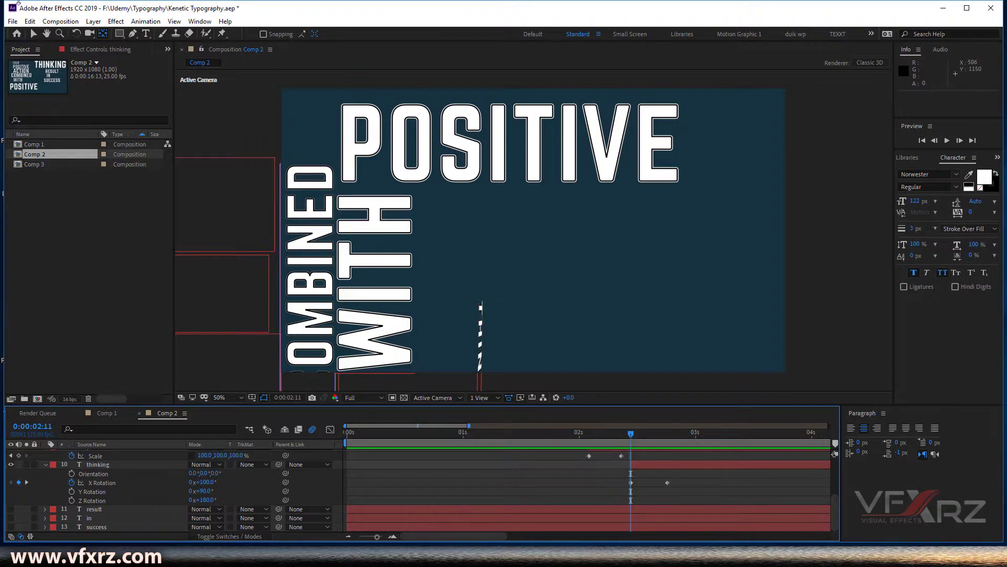
pyautogui.click(33, 34)
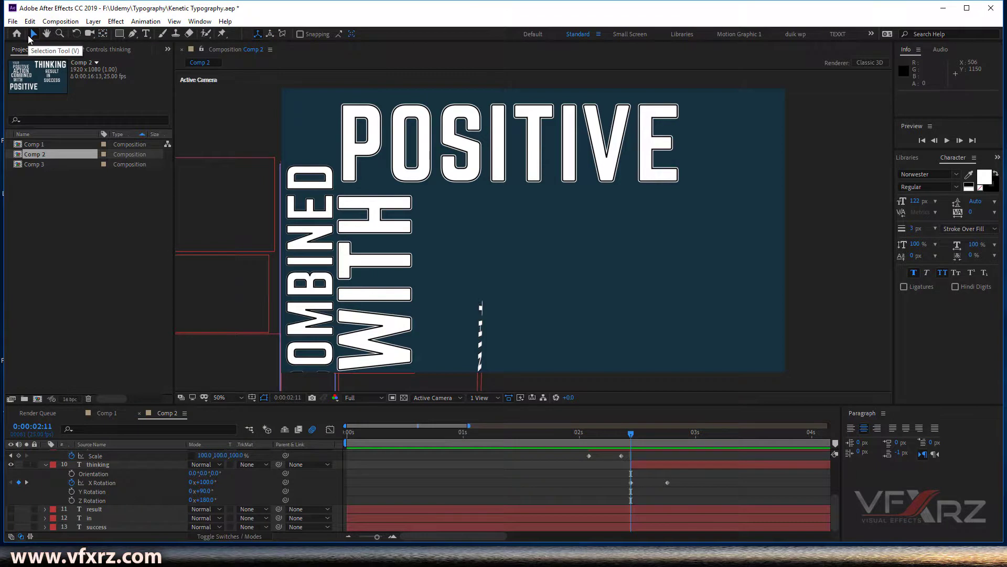
pyautogui.moveTo(645, 468); pyautogui.dragTo(676, 455)
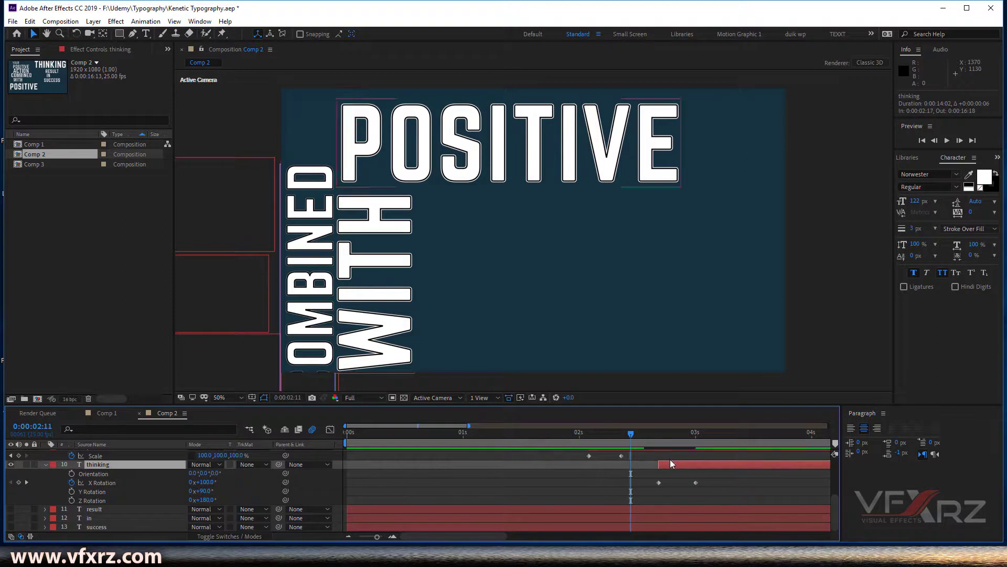
pyautogui.scroll(2, 668, 478)
pyautogui.moveTo(645, 437); pyautogui.dragTo(659, 436)
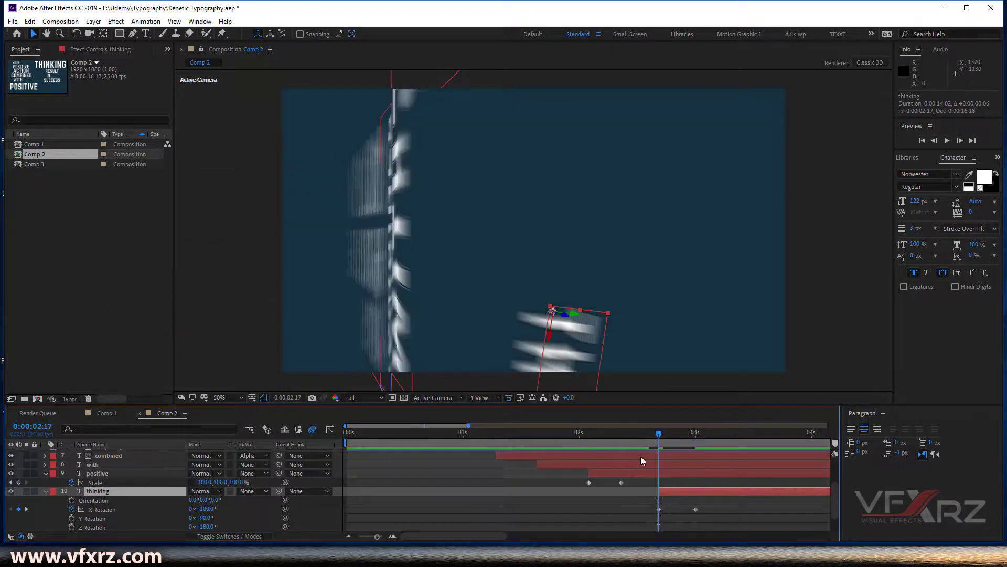
pyautogui.scroll(4, 629, 494)
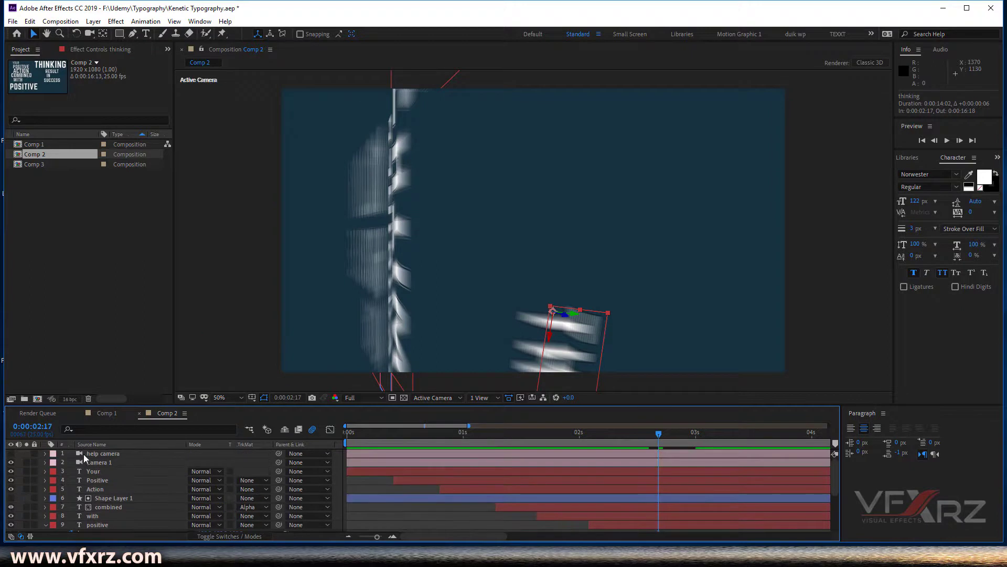
pyautogui.moveTo(666, 433); pyautogui.dragTo(317, 467)
pyautogui.press('space')
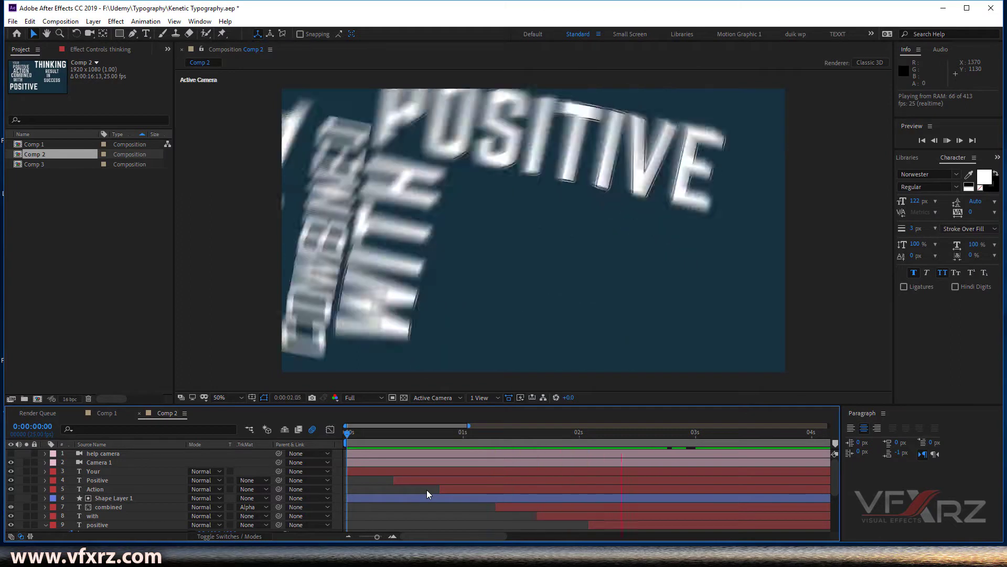
# Delay Camera 1's last pairs of Point of Interest, Position and Y Rotation keyframes so they start at 0:00:02:20
pyautogui.moveTo(598, 431); pyautogui.dragTo(631, 436)
pyautogui.click(126, 461)
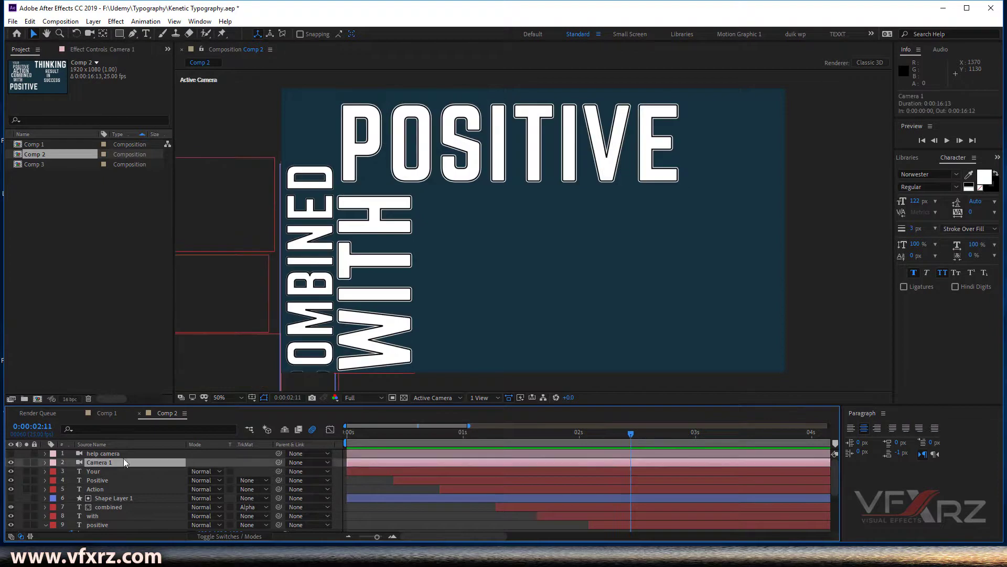
pyautogui.click(45, 461)
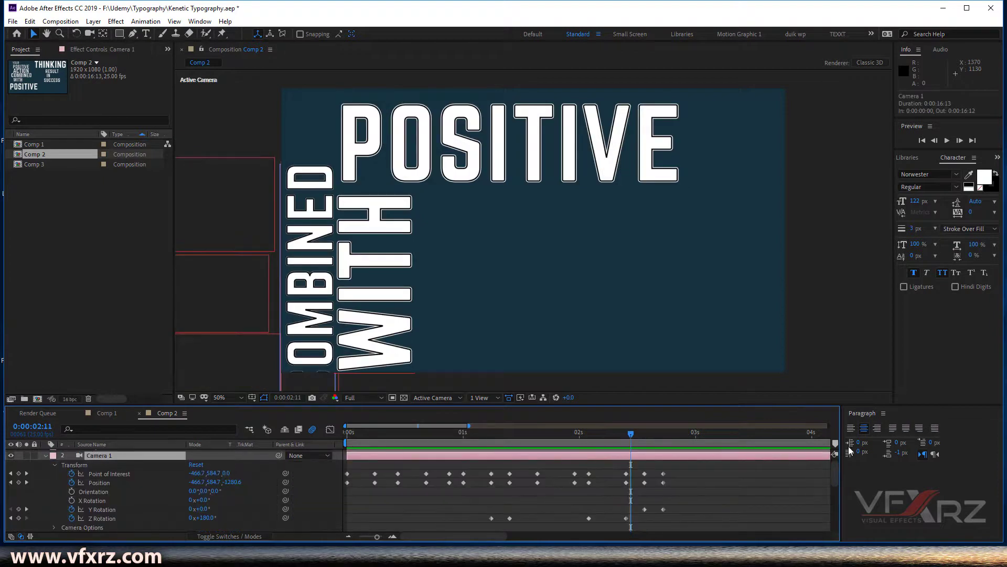
pyautogui.moveTo(634, 433)
pyautogui.mouseDown()
pyautogui.moveTo(644, 435)
pyautogui.moveTo(627, 437)
pyautogui.moveTo(639, 435)
pyautogui.mouseUp()
pyautogui.moveTo(680, 467); pyautogui.dragTo(673, 501)
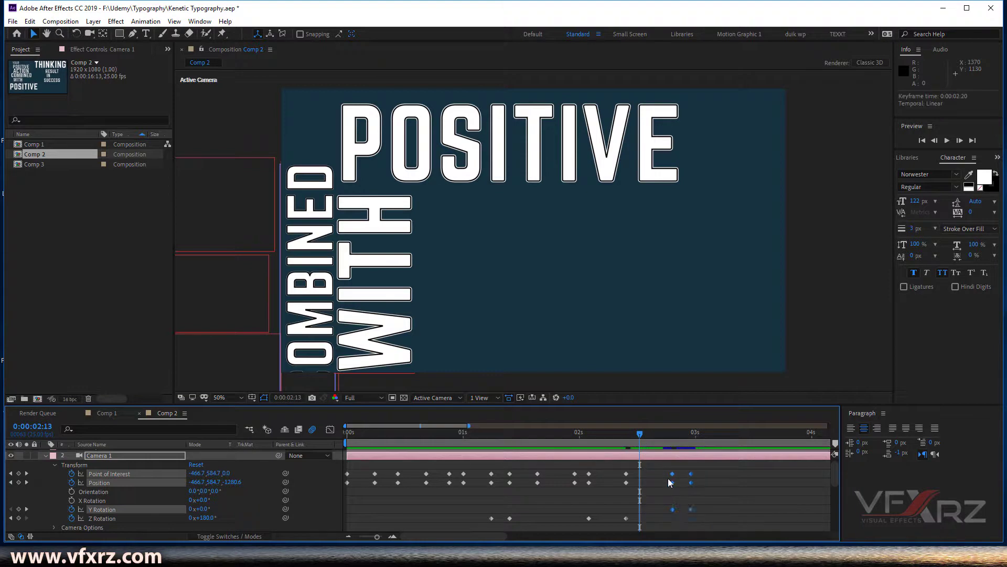
pyautogui.moveTo(644, 436); pyautogui.dragTo(672, 439)
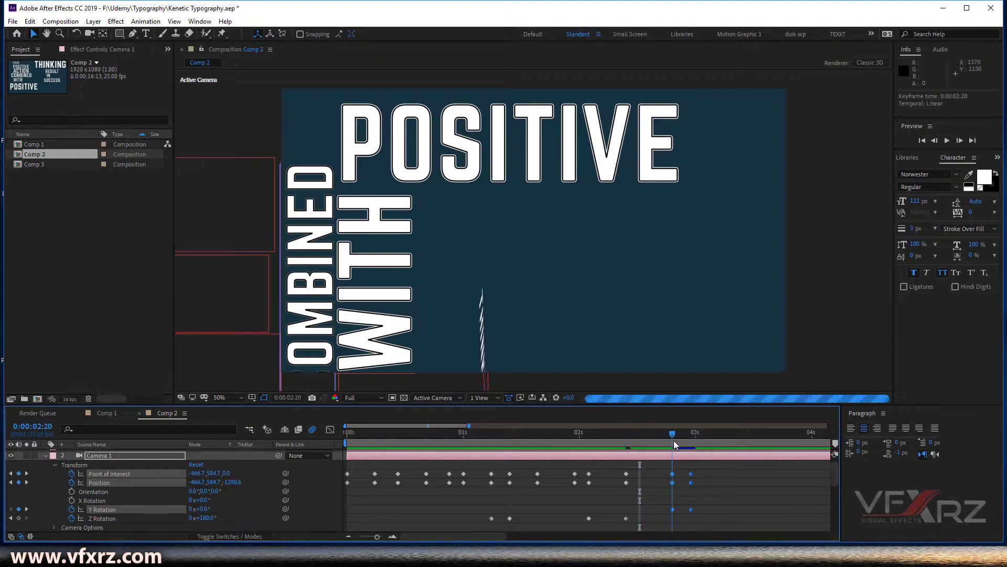
# Shift the "thinking" layer and its keyframes to start at 0:00:02:20 and preview the move up to 0:00:03:03
pyautogui.scroll(-5, 704, 492)
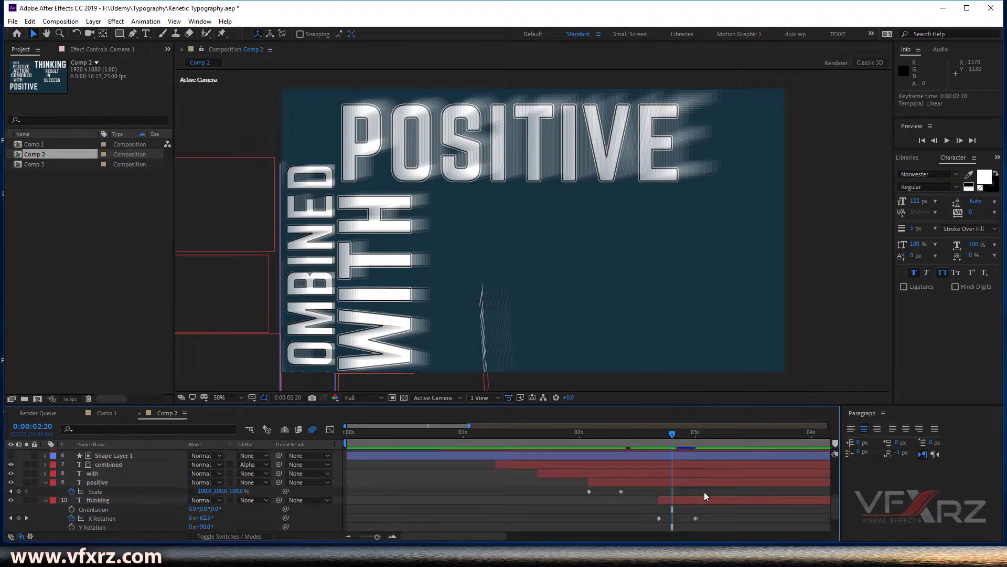
pyautogui.moveTo(662, 502); pyautogui.dragTo(671, 499)
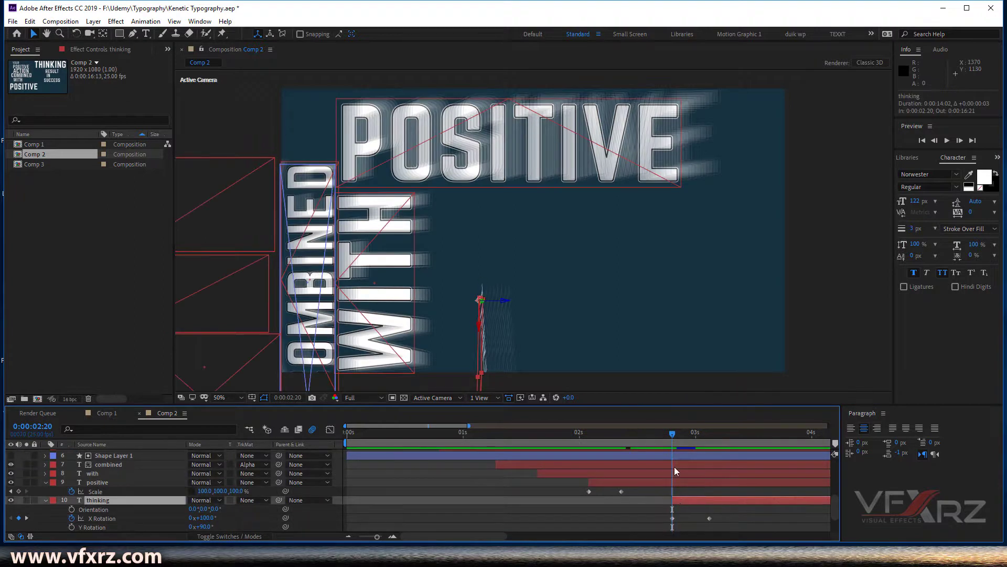
pyautogui.moveTo(670, 425); pyautogui.dragTo(571, 449)
pyautogui.press('space')
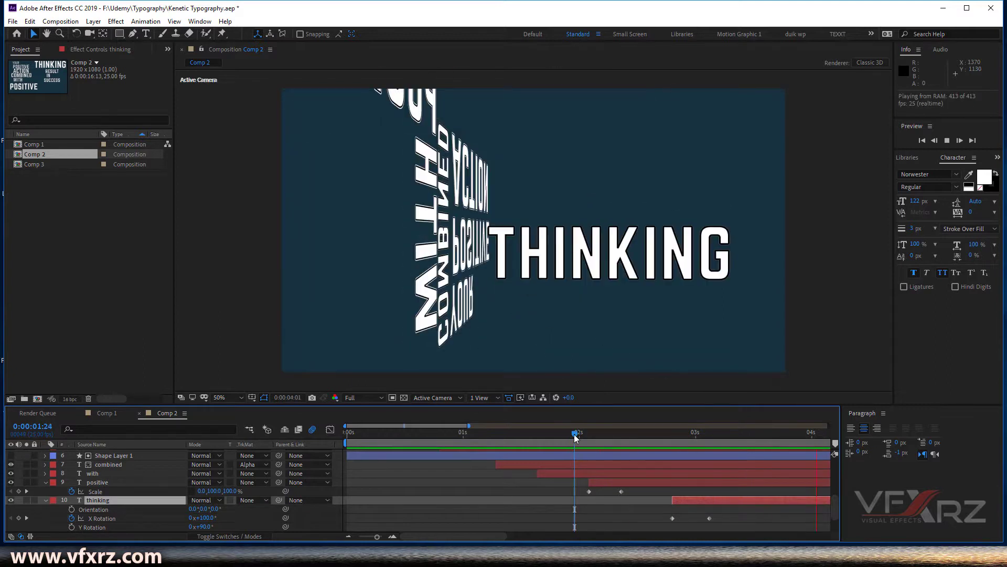
pyautogui.moveTo(576, 438); pyautogui.dragTo(708, 442)
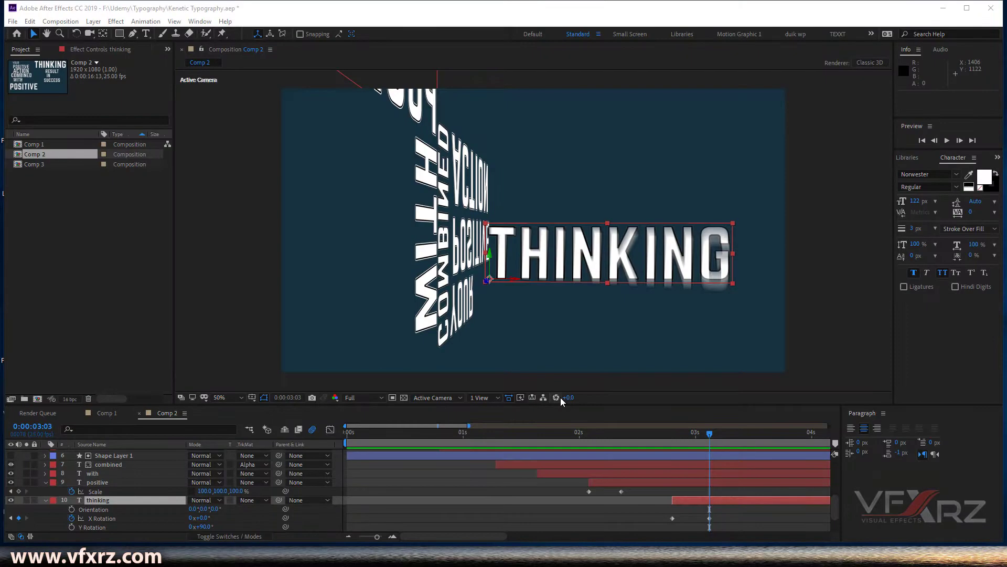
# Examine in Comp 1 how the animation continues after THINKING, up to 0:00:07:01, and return to Comp 2
pyautogui.click(100, 415)
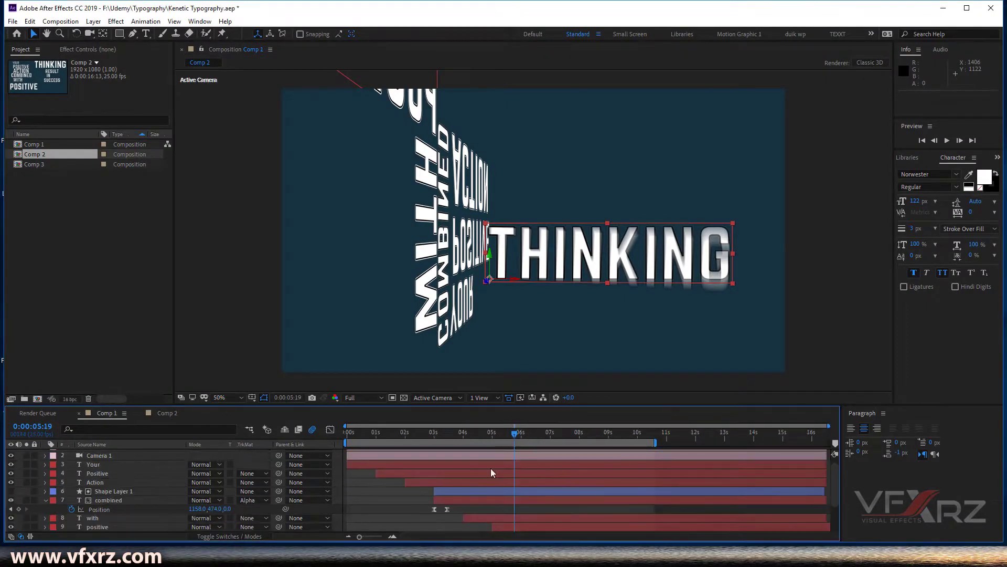
pyautogui.moveTo(511, 433); pyautogui.dragTo(543, 434)
pyautogui.moveTo(552, 434)
pyautogui.mouseDown()
pyautogui.moveTo(566, 436)
pyautogui.moveTo(552, 436)
pyautogui.mouseUp()
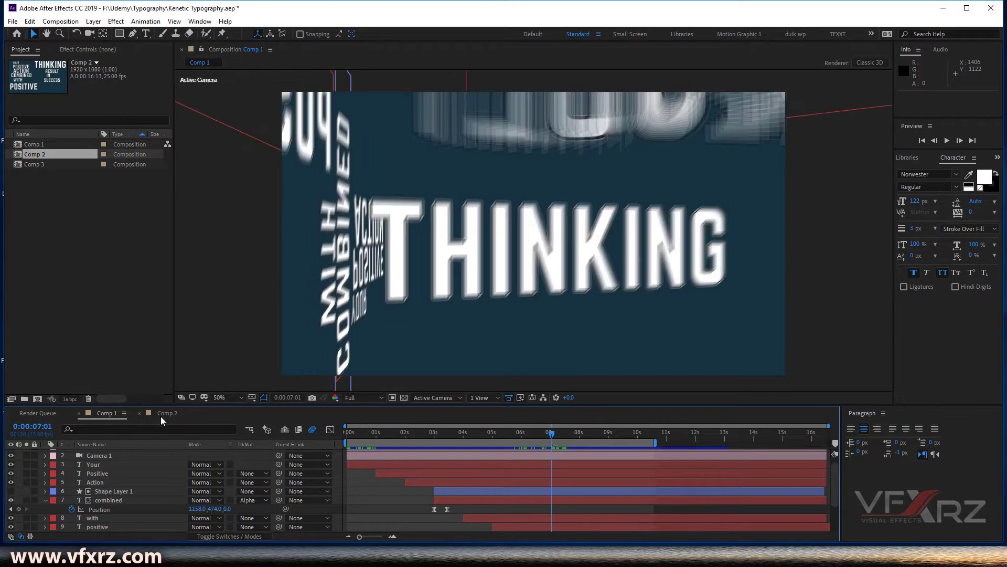
pyautogui.click(160, 415)
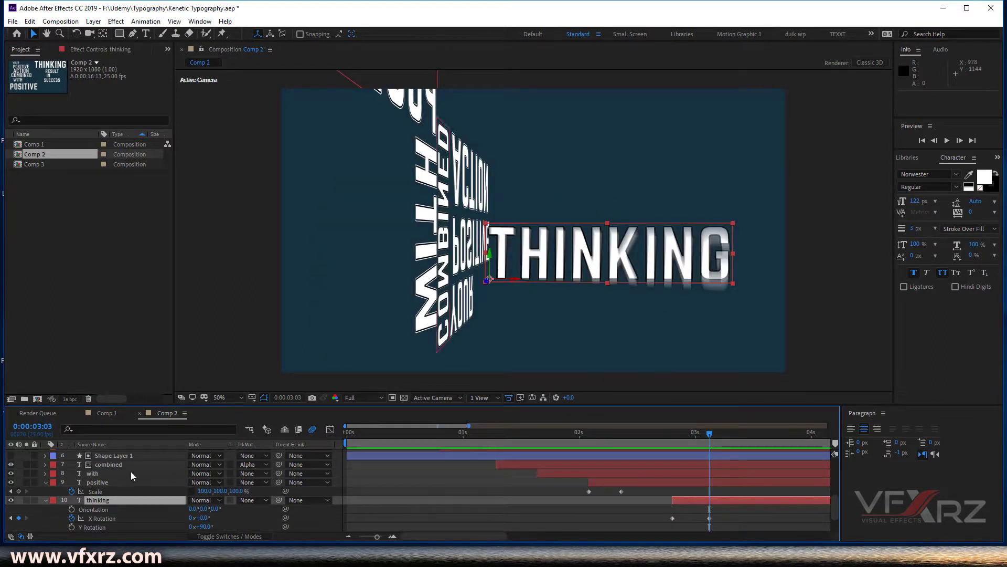
# Collapse the lowercase "positive" and "thinking" layers, make the "result" layer visible and show its Transform properties
pyautogui.click(45, 483)
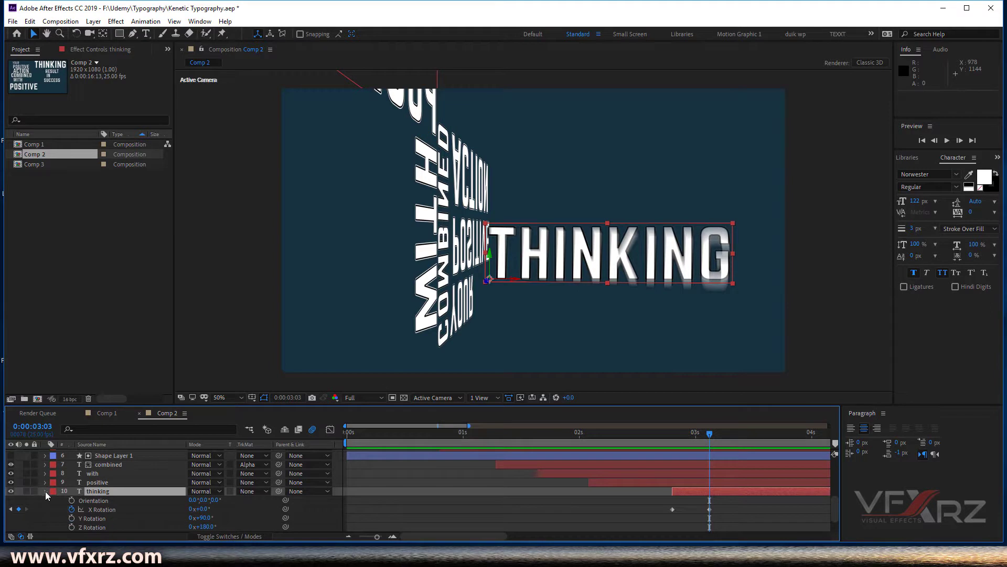
pyautogui.click(45, 491)
pyautogui.click(95, 508)
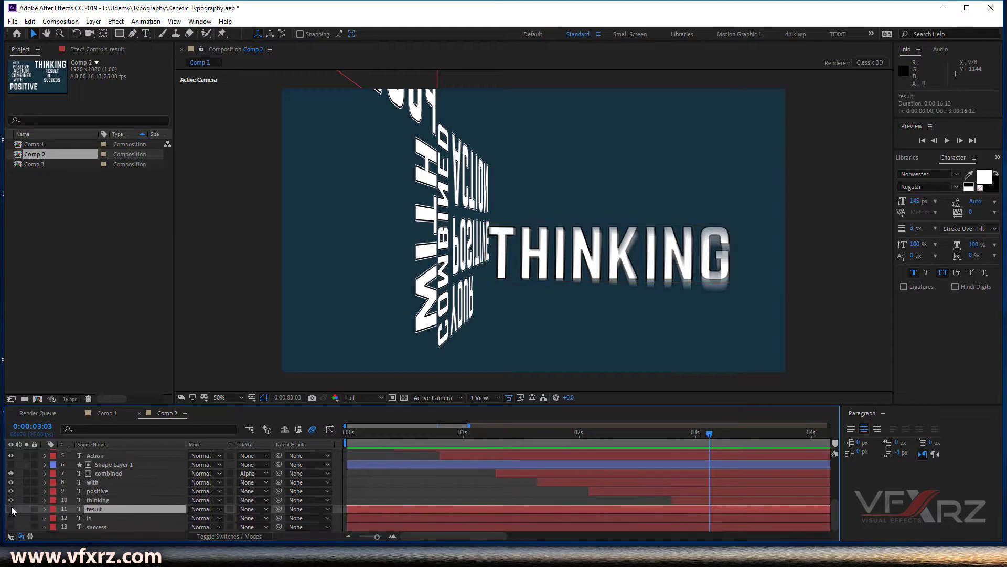
pyautogui.click(44, 509)
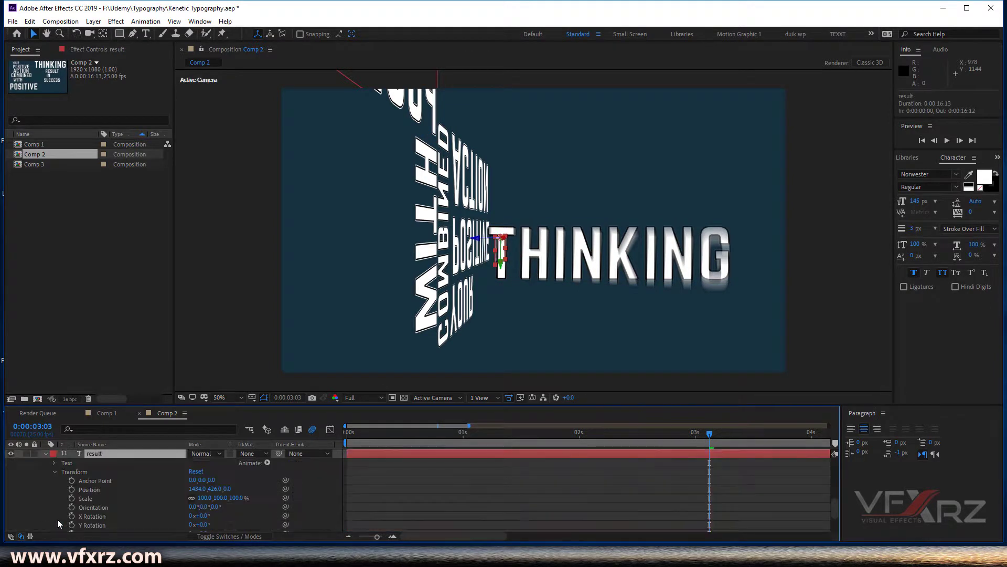
pyautogui.scroll(-1, 95, 517)
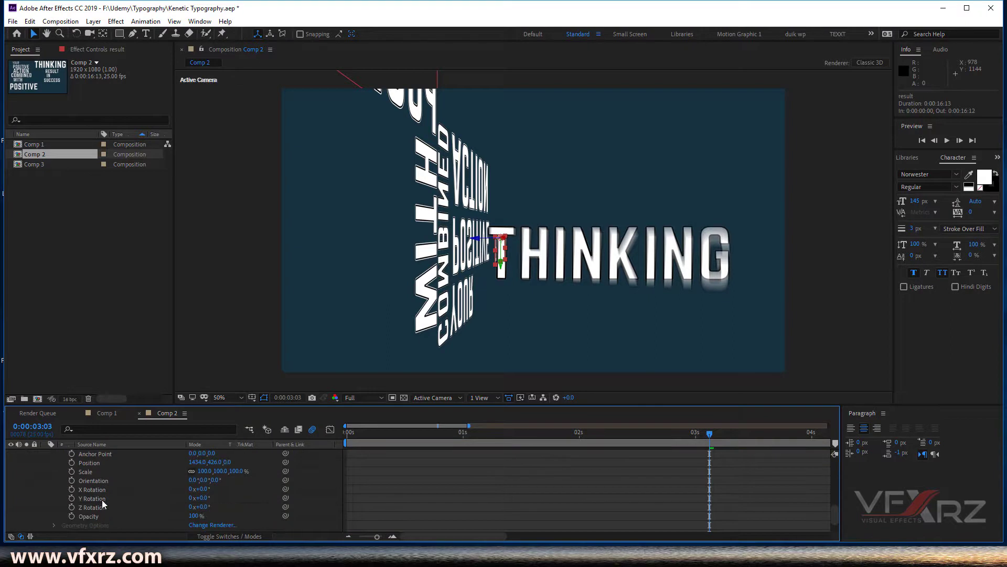
# Set the "result" layer's Y Rotation and Z Rotation to 180° each
pyautogui.click(102, 499)
pyautogui.keyDown('shift'); pyautogui.click(102, 507); pyautogui.keyUp('shift')
pyautogui.click(203, 499)
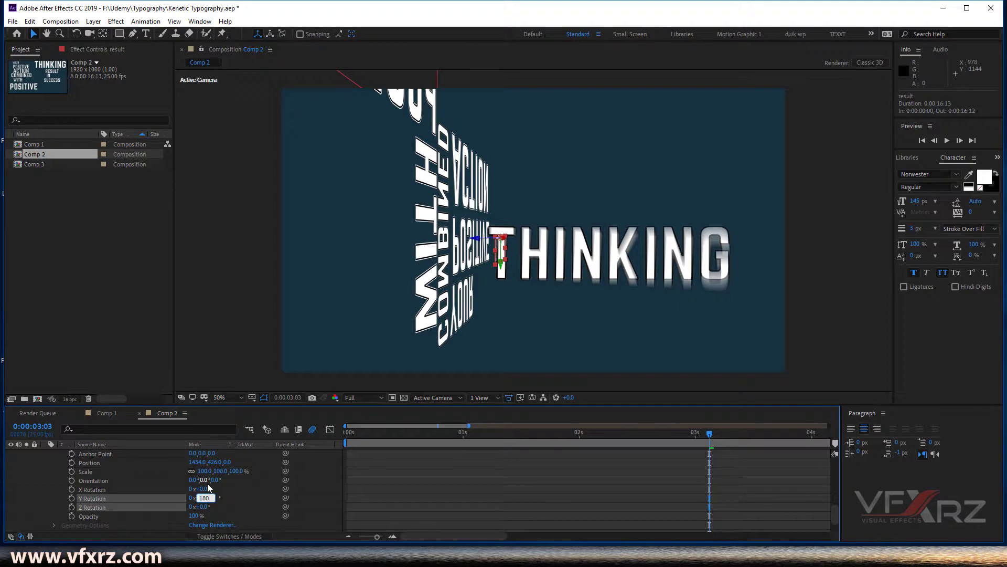
pyautogui.press('Return')
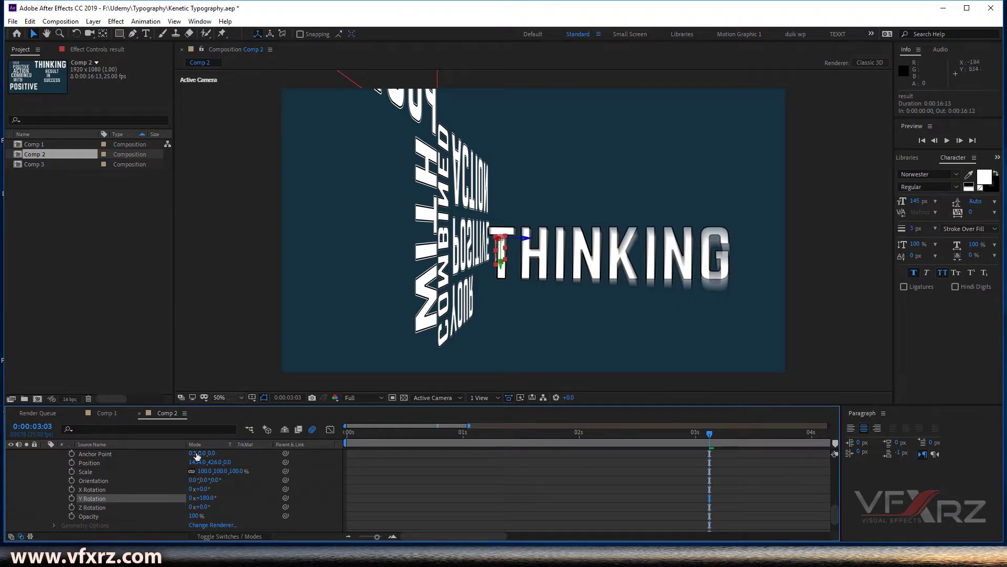
pyautogui.click(209, 506)
pyautogui.write('180')
pyautogui.press('Return')
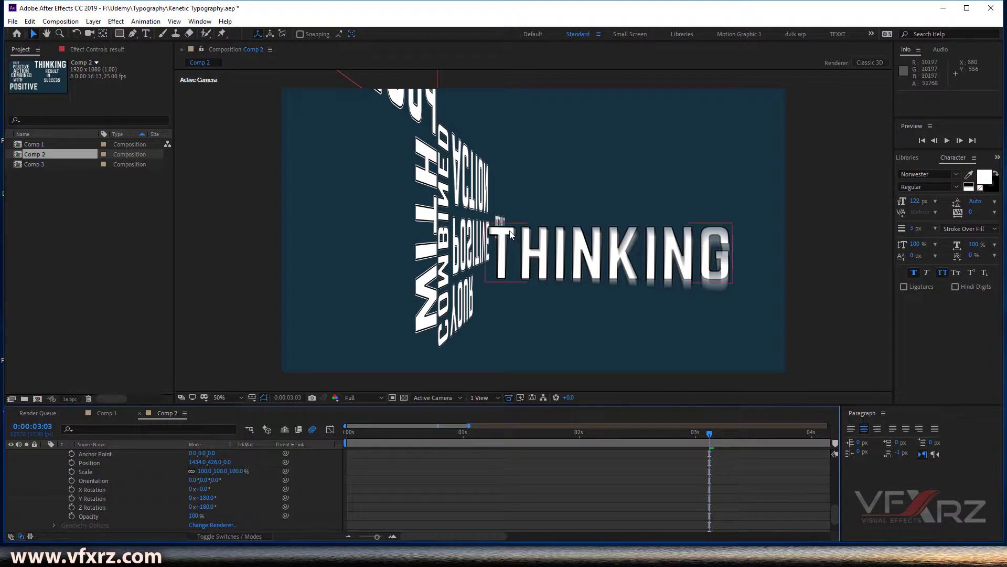
pyautogui.scroll(3, 181, 509)
pyautogui.scroll(4, 87, 460)
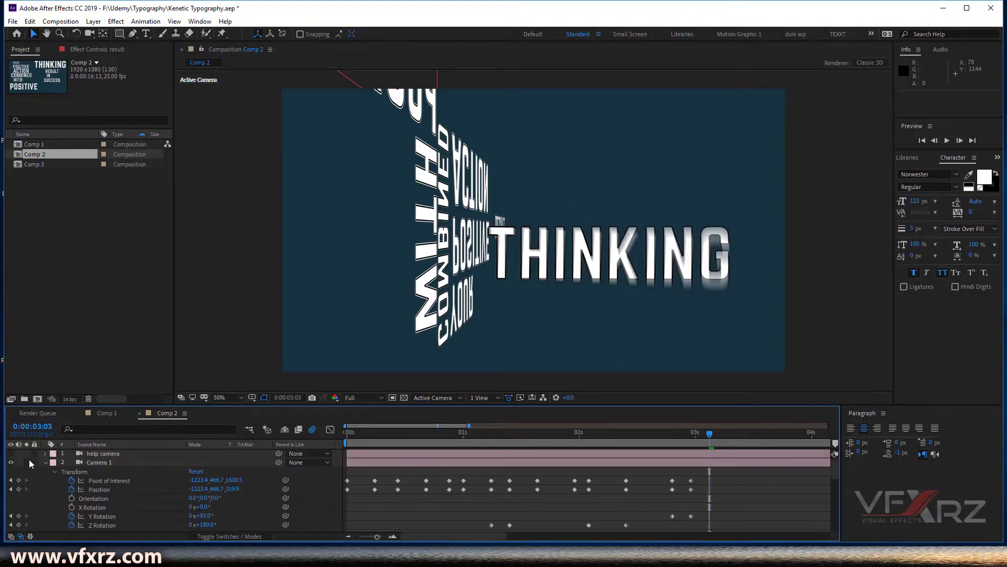
# Make the help camera visible and reframe its view around the words until the selected "result" layer is in frame
pyautogui.click(10, 453)
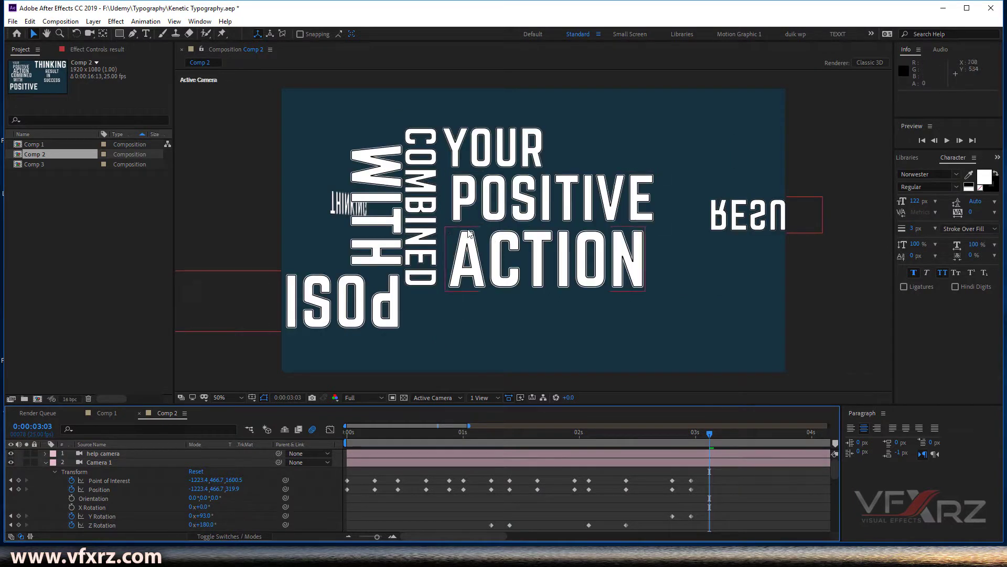
pyautogui.click(90, 33)
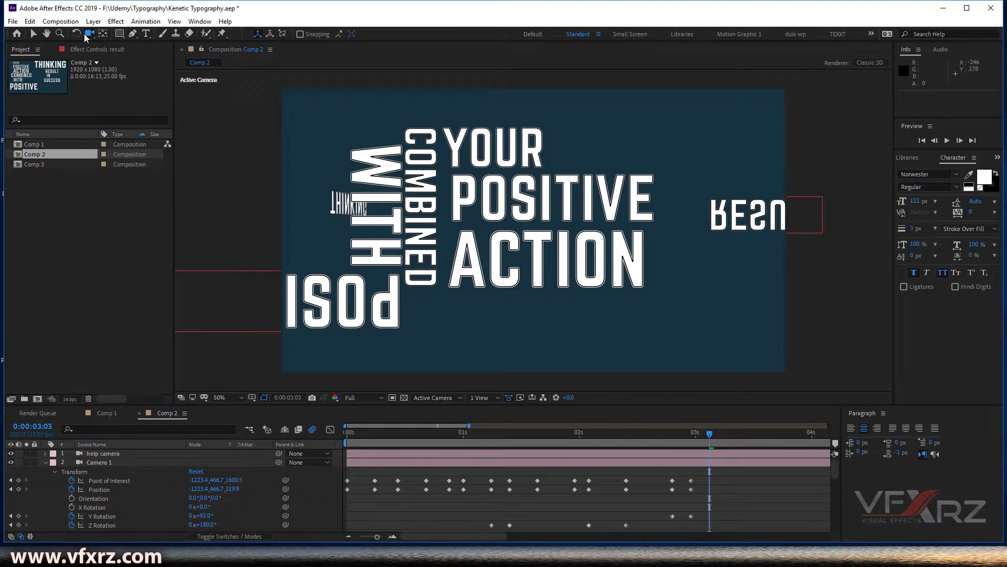
pyautogui.moveTo(452, 216); pyautogui.dragTo(610, 237)
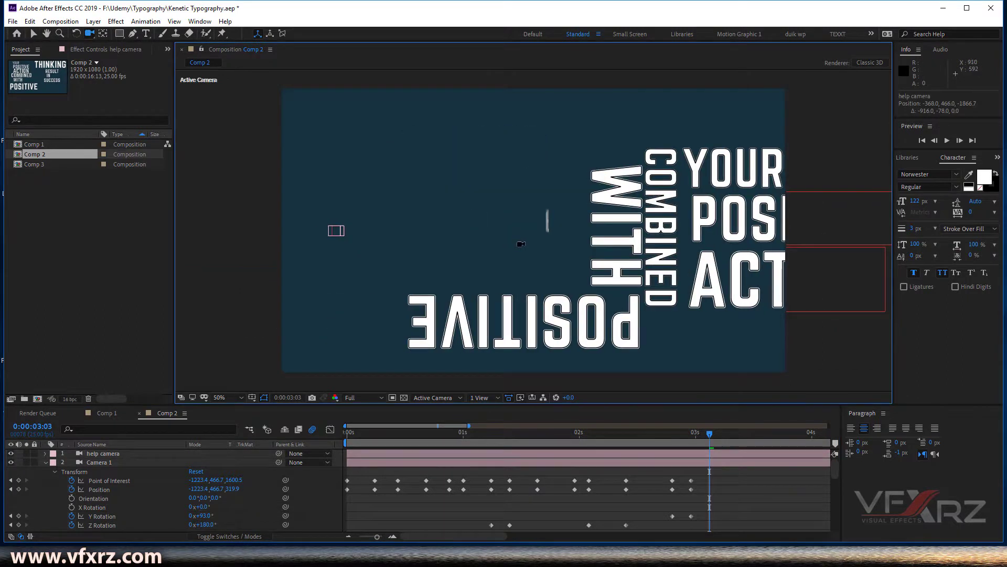
pyautogui.moveTo(528, 231); pyautogui.dragTo(619, 280)
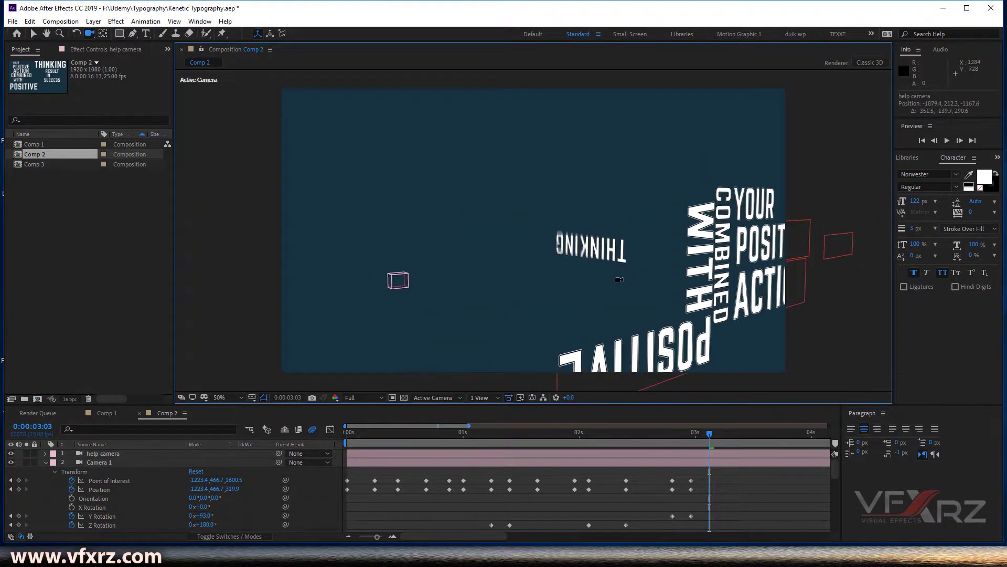
pyautogui.scroll(-5, 174, 487)
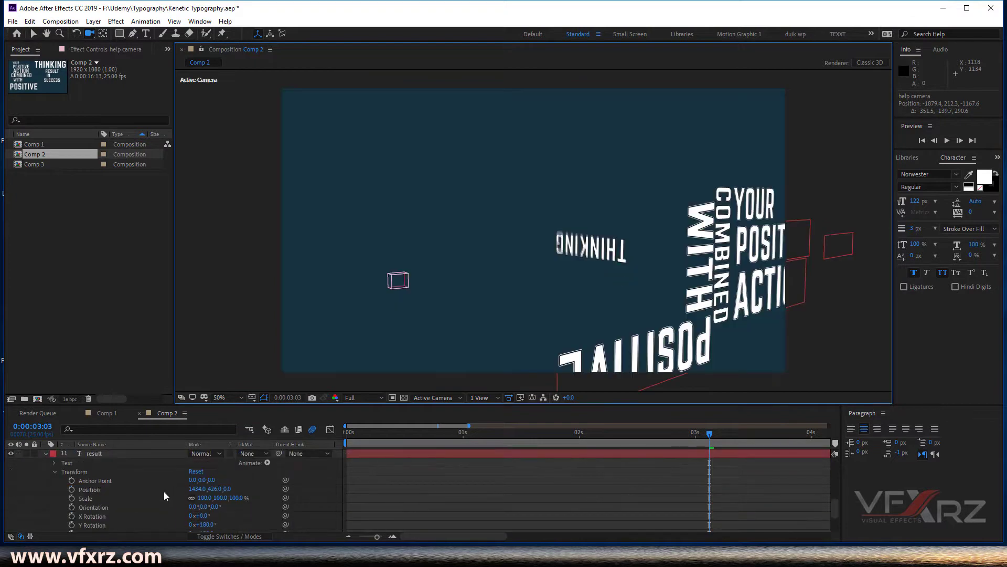
pyautogui.click(138, 454)
pyautogui.press(',')
pyautogui.moveTo(677, 265); pyautogui.dragTo(436, 242)
pyautogui.moveTo(600, 256); pyautogui.dragTo(511, 278)
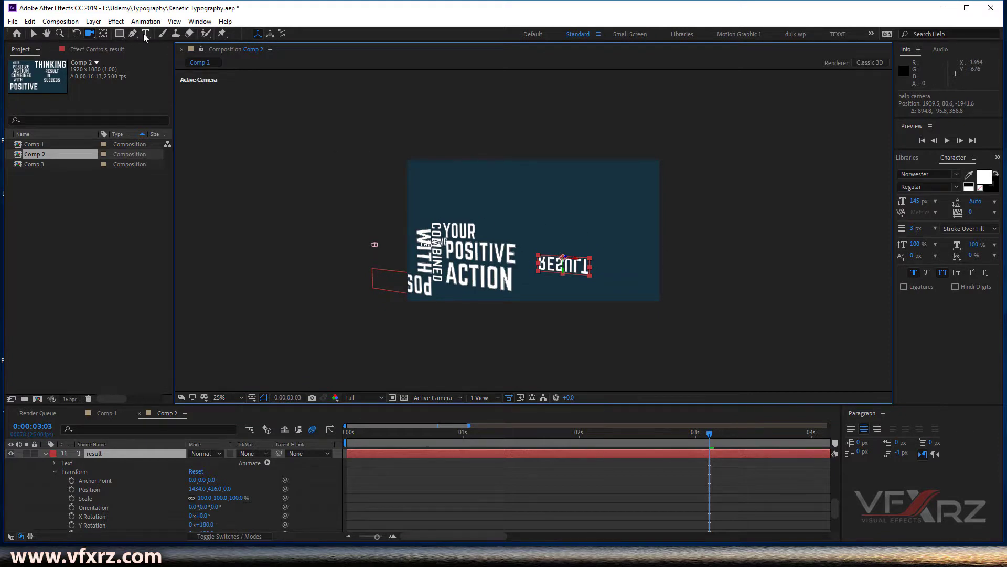
# Move the "result" layer along the X axis to about -498.7, using the help camera's view to judge its placement
pyautogui.click(32, 35)
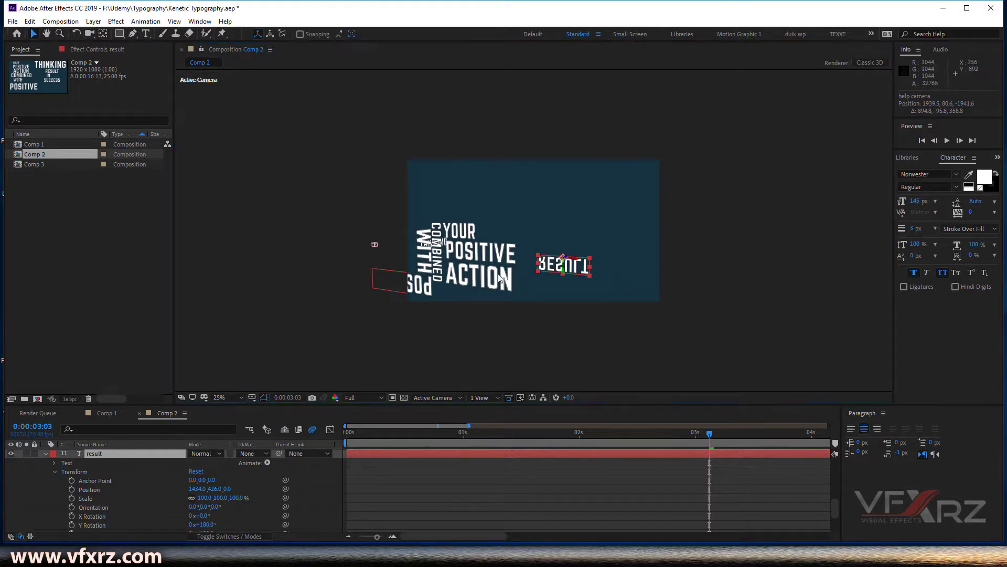
pyautogui.moveTo(502, 278); pyautogui.dragTo(597, 263)
pyautogui.moveTo(672, 245); pyautogui.dragTo(500, 232)
pyautogui.click(89, 33)
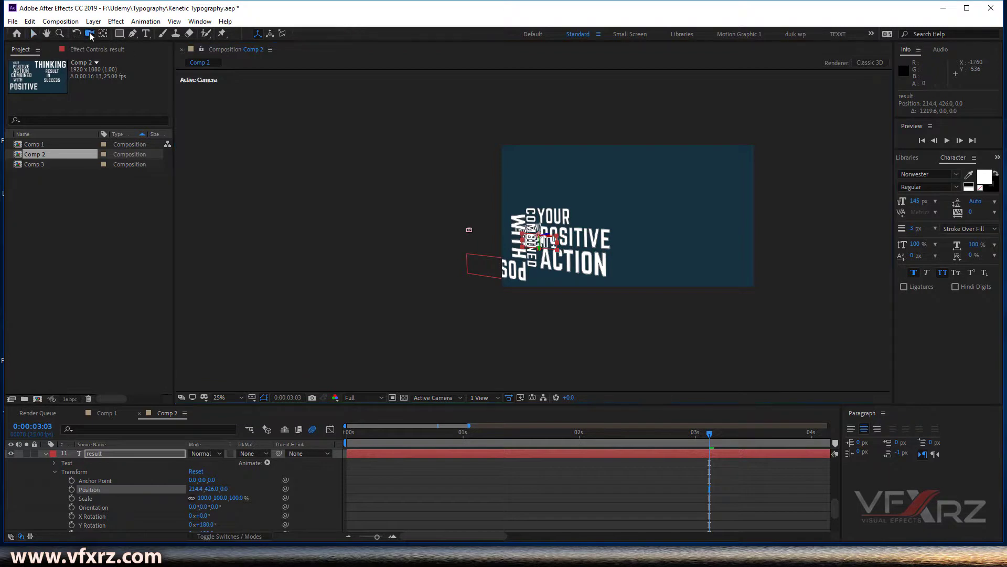
pyautogui.moveTo(532, 214); pyautogui.dragTo(578, 265)
pyautogui.click(35, 36)
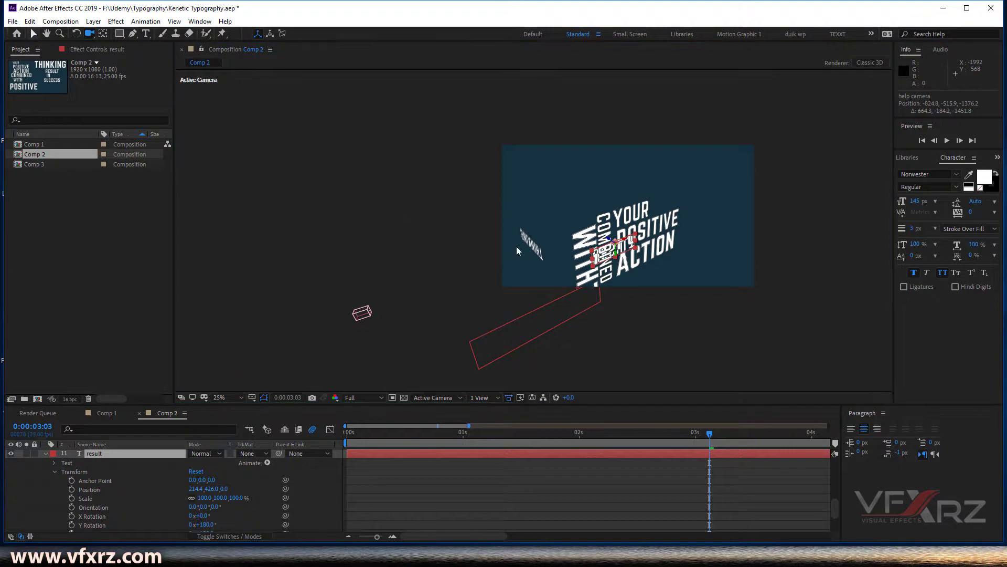
pyautogui.moveTo(625, 241); pyautogui.dragTo(543, 278)
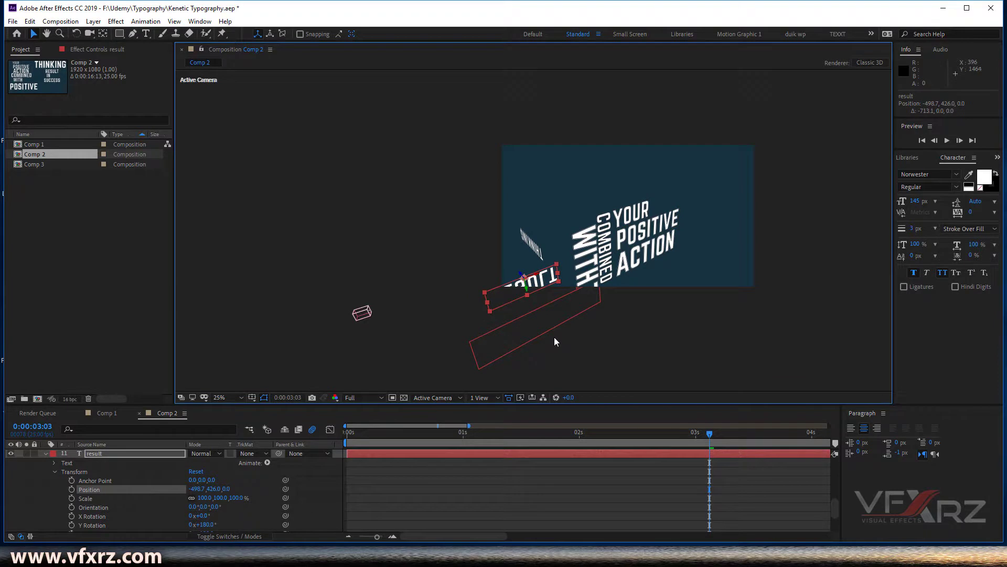
# Hide the help camera and move the "result" layer to Y 514 and Z 368, placing it above THINKING
pyautogui.scroll(10, 87, 466)
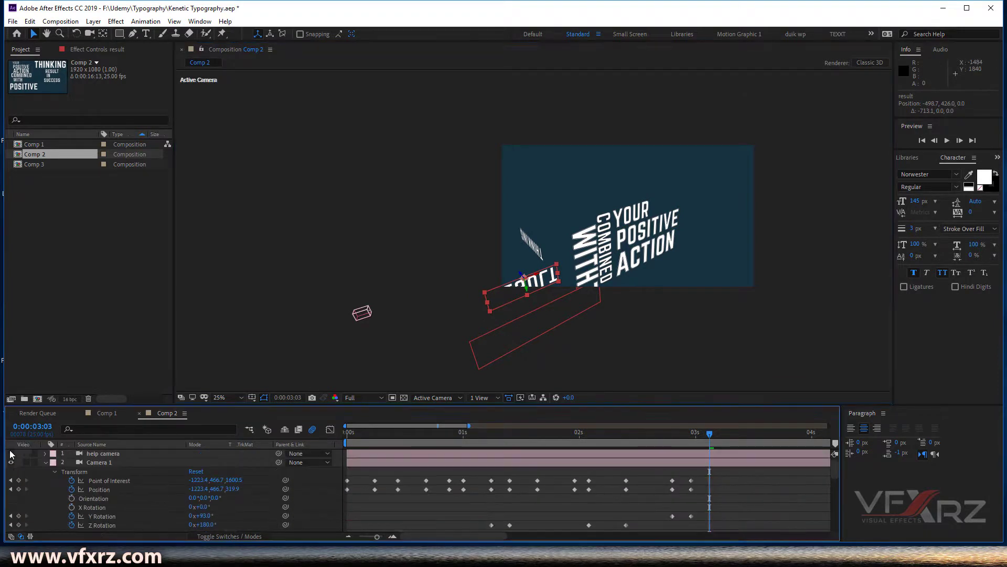
pyautogui.click(11, 453)
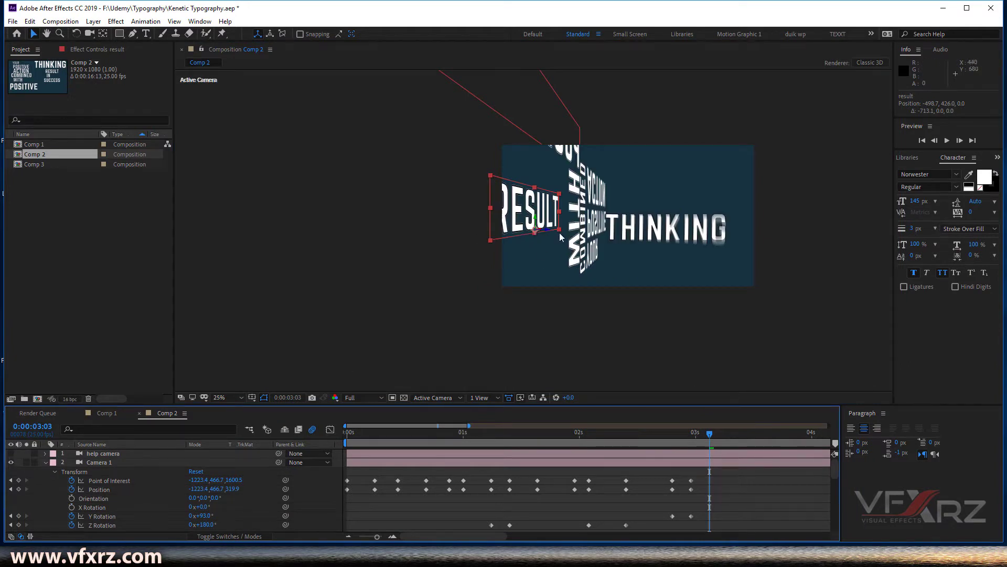
pyautogui.moveTo(550, 231); pyautogui.dragTo(598, 233)
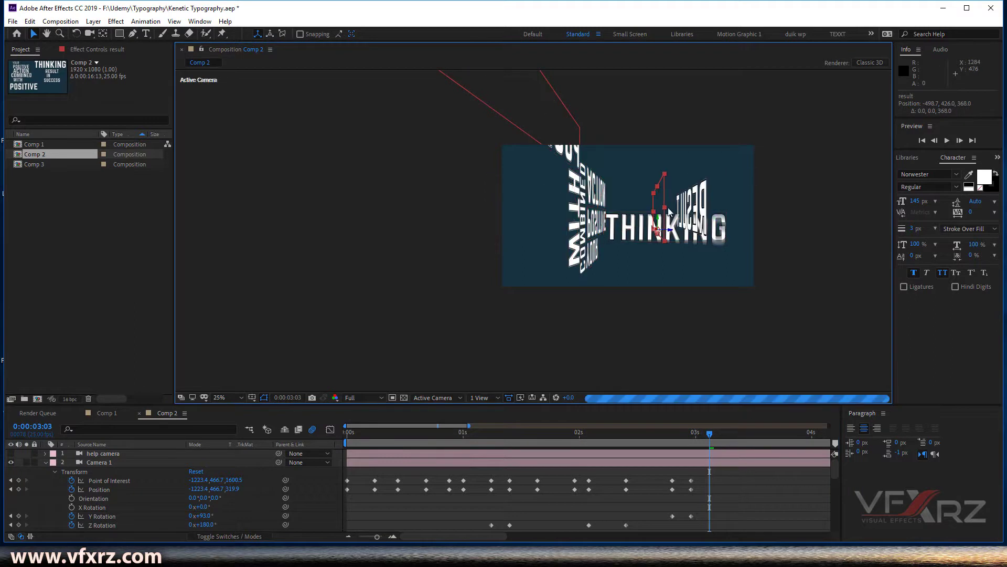
pyautogui.moveTo(659, 220); pyautogui.dragTo(661, 207)
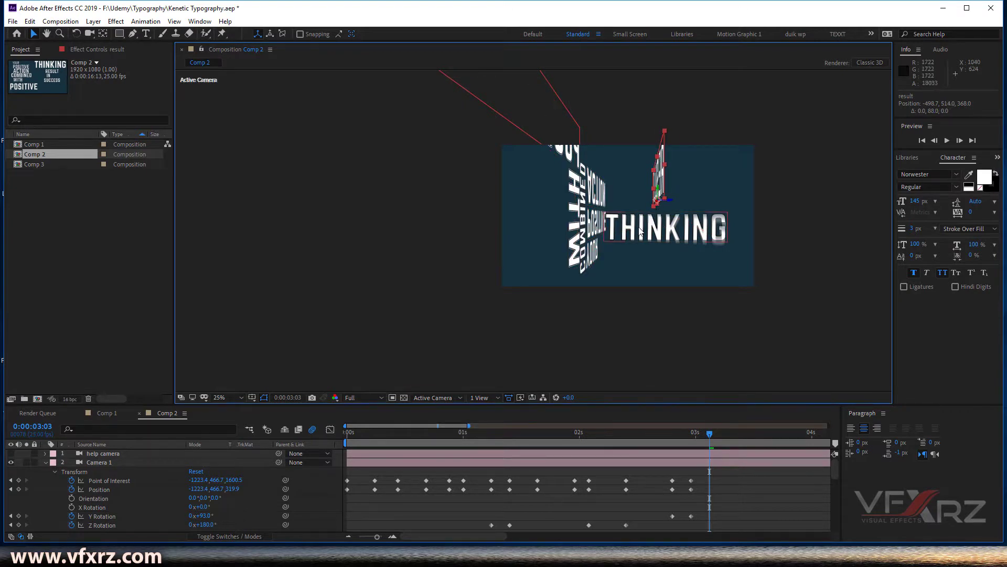
# Set the "result" layer's Y Rotation to 155° and shift the layer to start at 0:00:03:05
pyautogui.hotkey('ctrl', 'z')
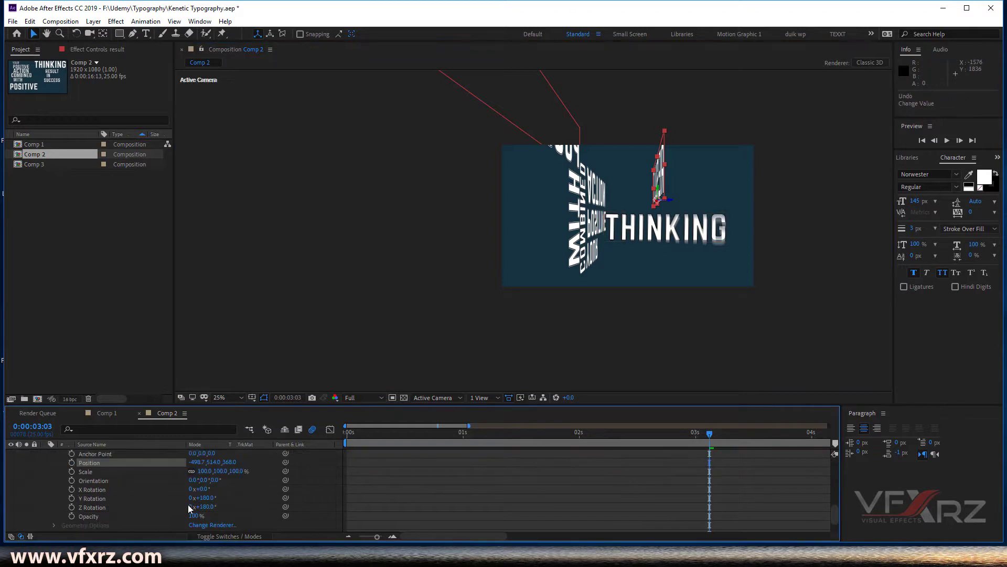
pyautogui.moveTo(204, 497)
pyautogui.mouseDown()
pyautogui.moveTo(163, 489)
pyautogui.moveTo(187, 488)
pyautogui.mouseUp()
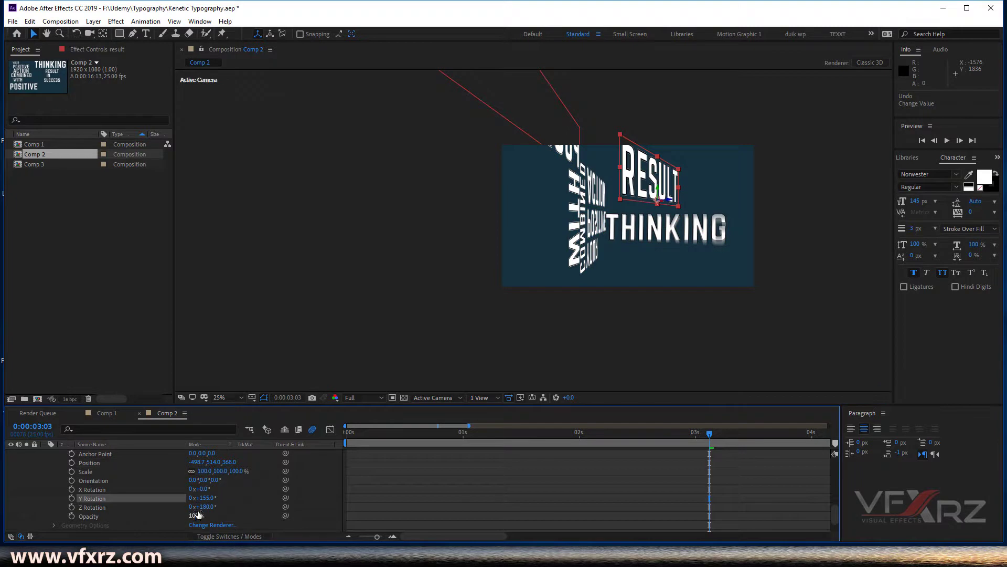
pyautogui.scroll(3, 658, 475)
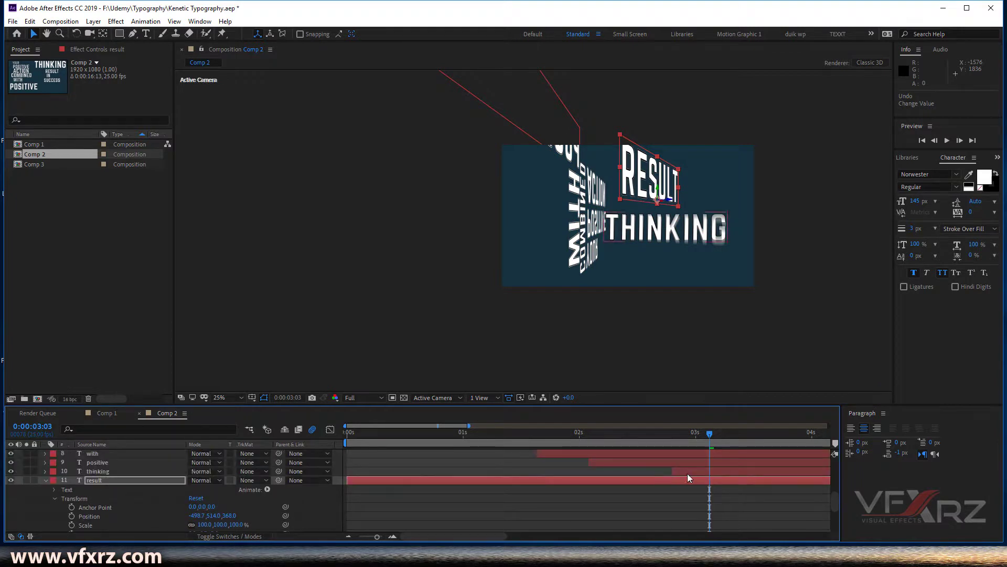
pyautogui.moveTo(706, 434); pyautogui.dragTo(714, 433)
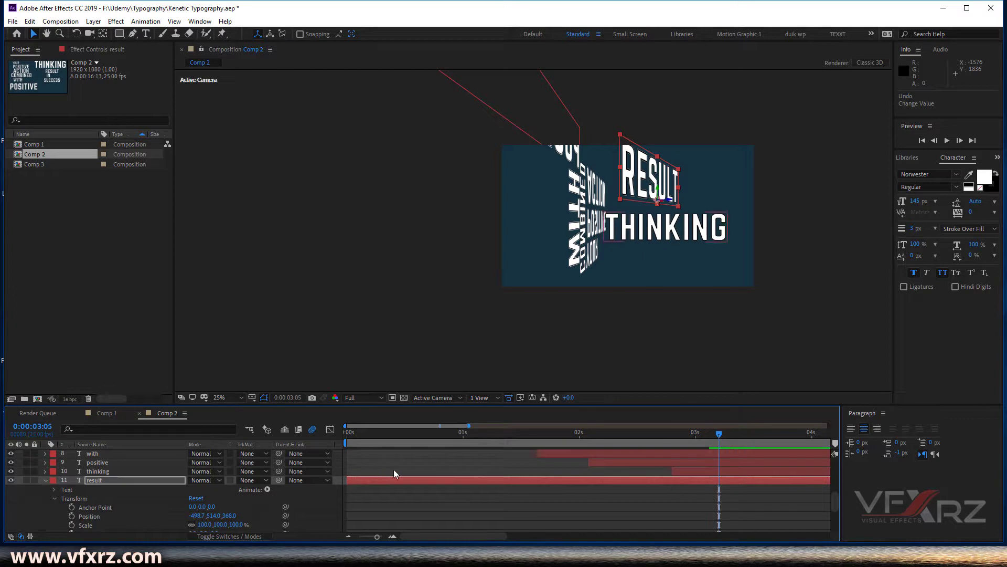
pyautogui.moveTo(404, 480); pyautogui.dragTo(711, 481)
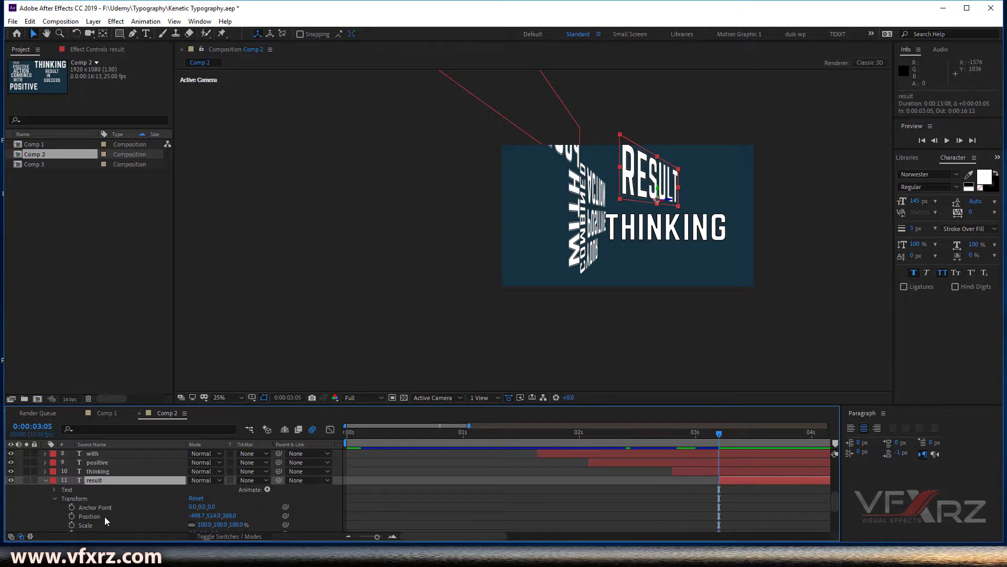
# Add a Y Rotation keyframe to the "result" layer at 0:00:03:05
pyautogui.scroll(-2, 103, 517)
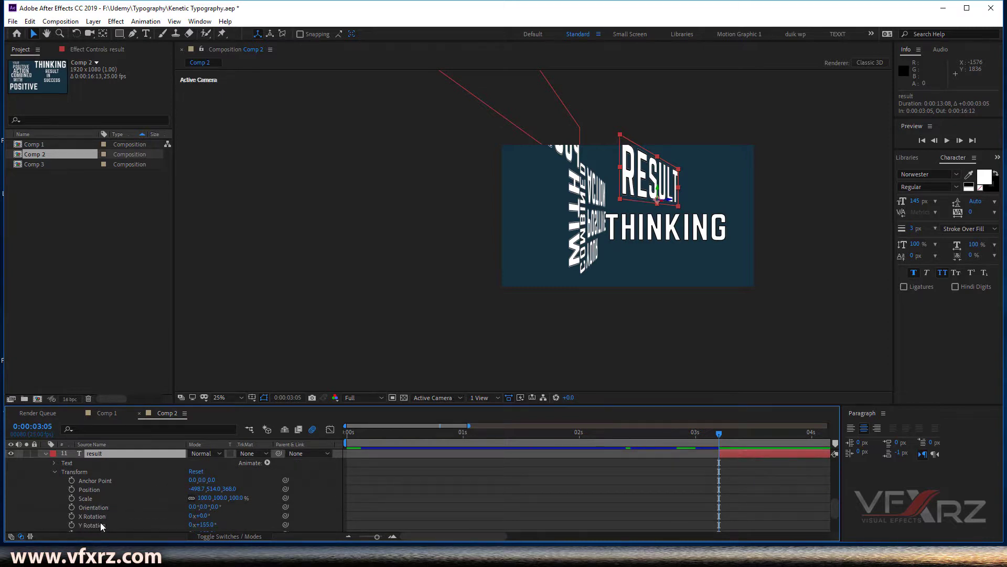
pyautogui.scroll(-2, 100, 522)
pyautogui.click(72, 498)
pyautogui.scroll(2, 724, 480)
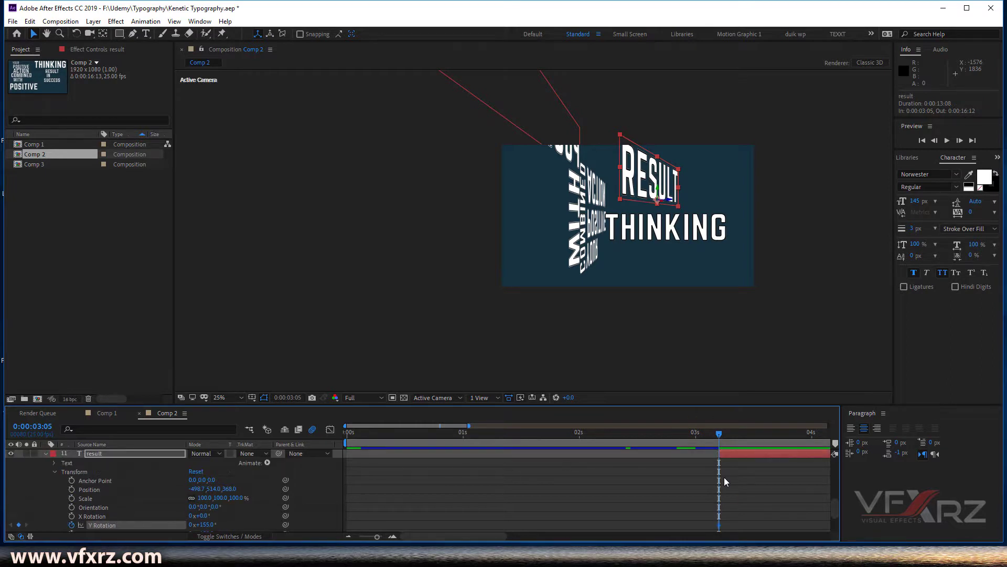
# Set the "result" layer's Y Rotation to 3x+141° at 0:00:03:11 and scrub back to 0:00:03:05 to check the spin
pyautogui.moveTo(719, 434); pyautogui.dragTo(751, 433)
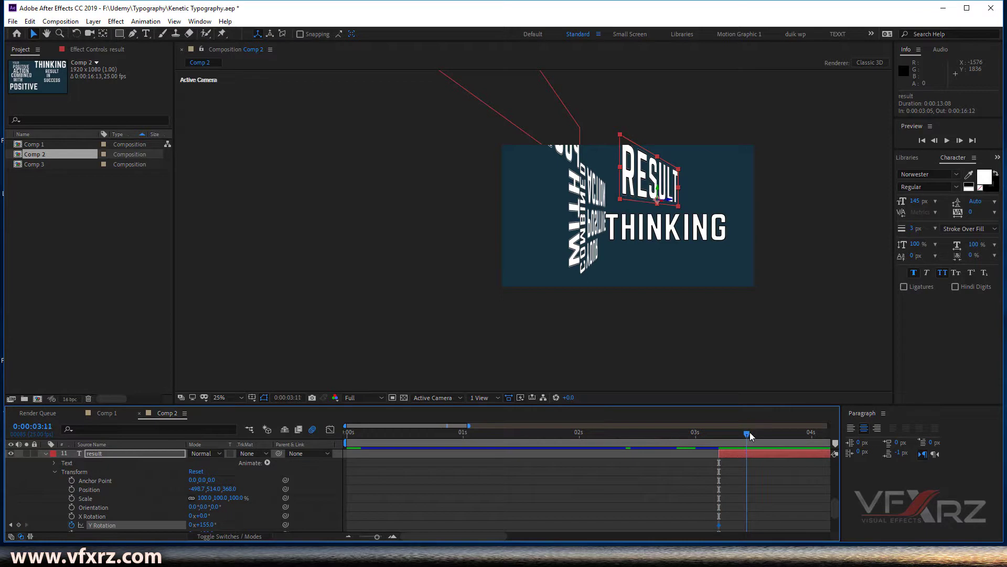
pyautogui.click(191, 525)
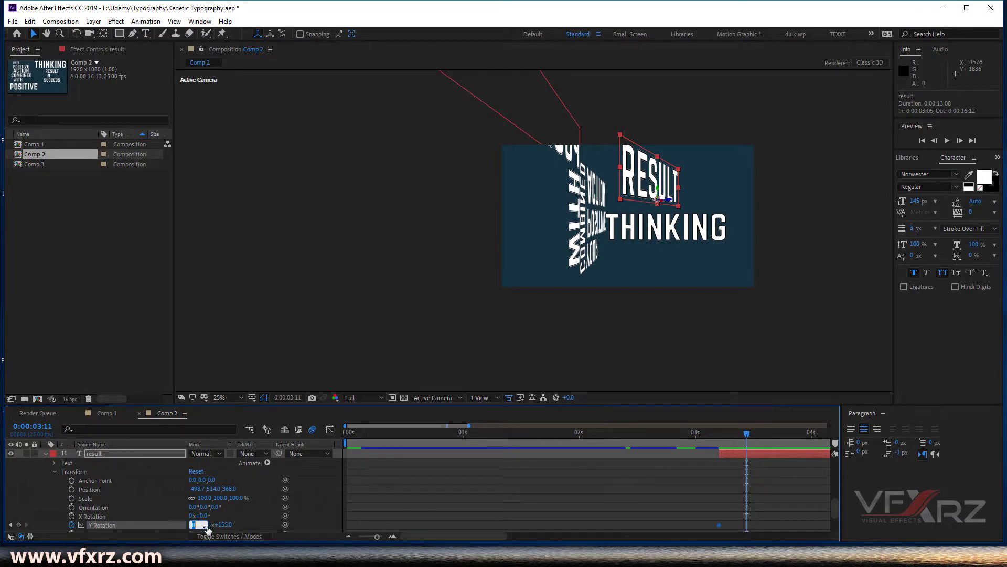
pyautogui.write('3')
pyautogui.press('Return')
pyautogui.moveTo(206, 528); pyautogui.dragTo(200, 526)
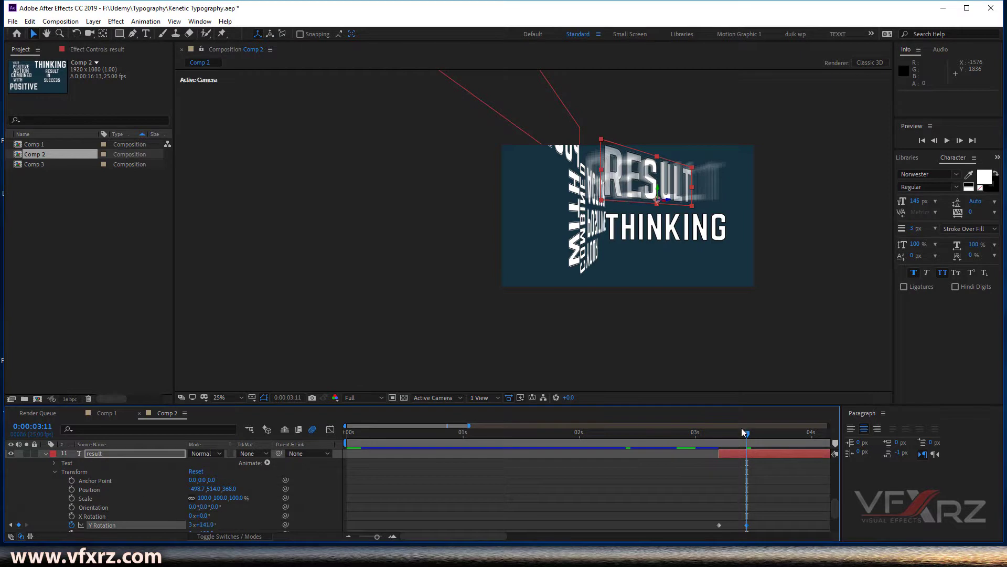
pyautogui.moveTo(744, 432); pyautogui.dragTo(729, 433)
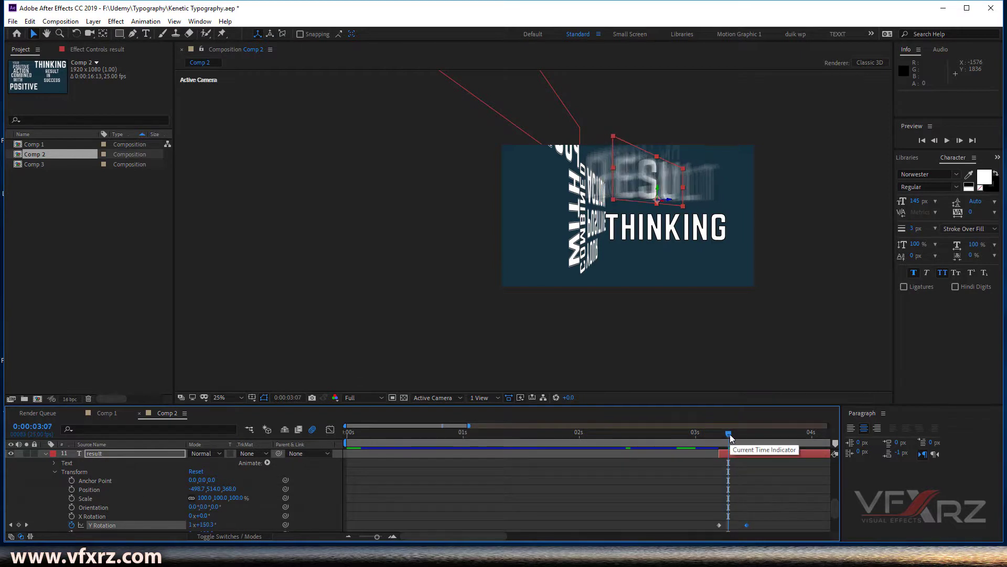
pyautogui.moveTo(731, 433)
pyautogui.mouseDown()
pyautogui.moveTo(747, 435)
pyautogui.moveTo(720, 438)
pyautogui.mouseUp()
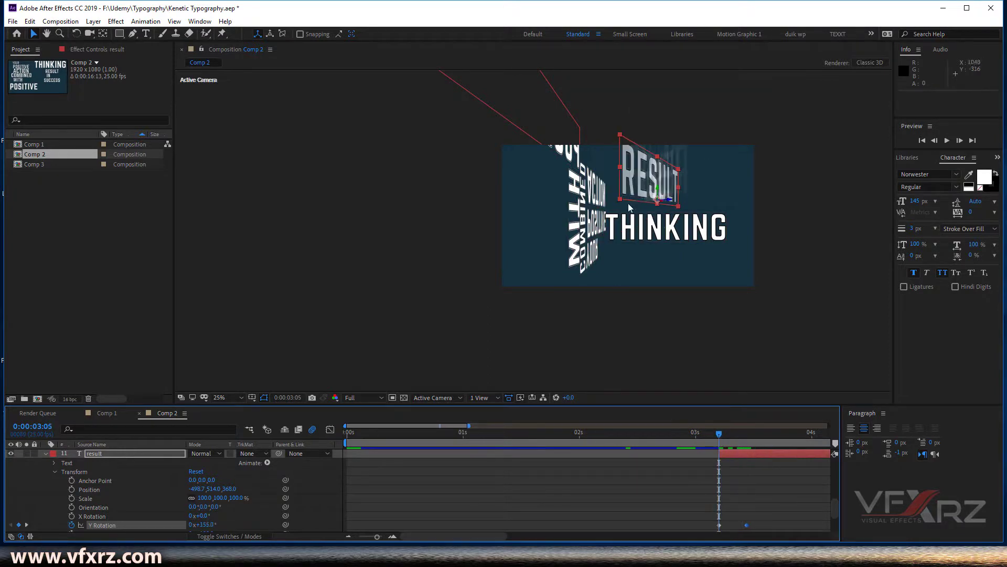
# Keyframe Camera 1's Point of Interest and Position at 0:00:03:05, and move the camera to about -1135.7, 560.0, 429.4 at 0:00:03:09
pyautogui.scroll(10, 147, 496)
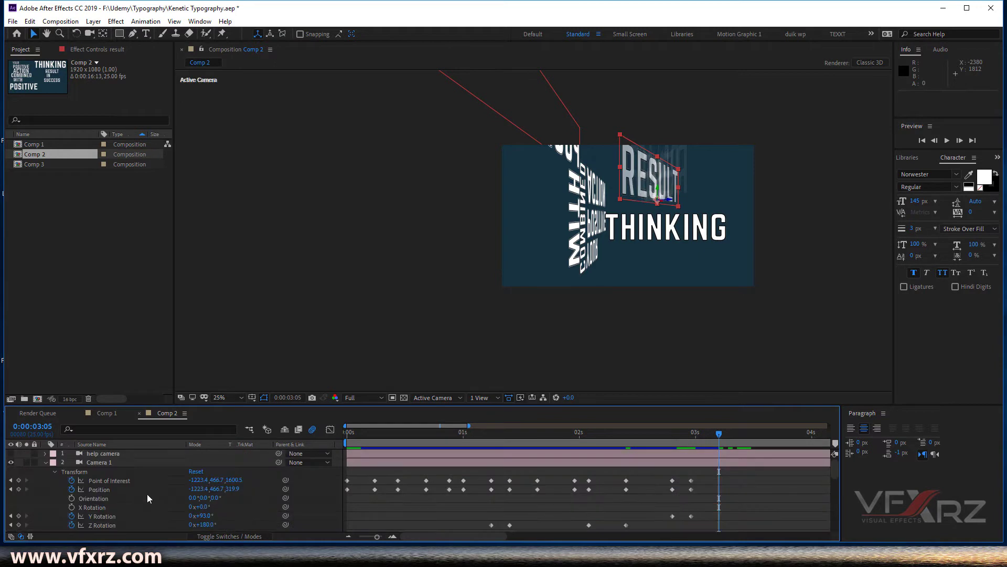
pyautogui.click(90, 33)
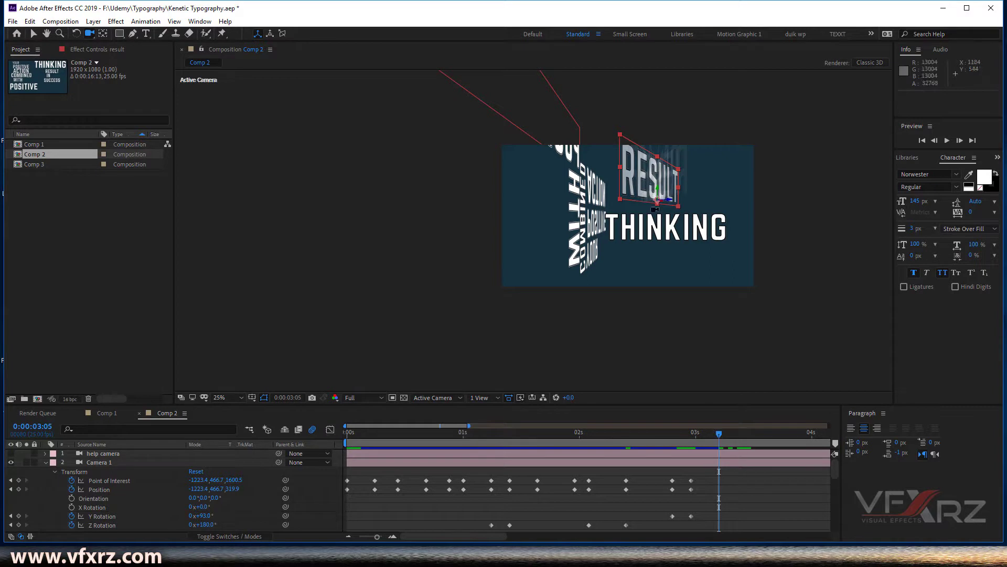
pyautogui.moveTo(714, 439)
pyautogui.mouseDown()
pyautogui.moveTo(700, 436)
pyautogui.moveTo(719, 437)
pyautogui.mouseUp()
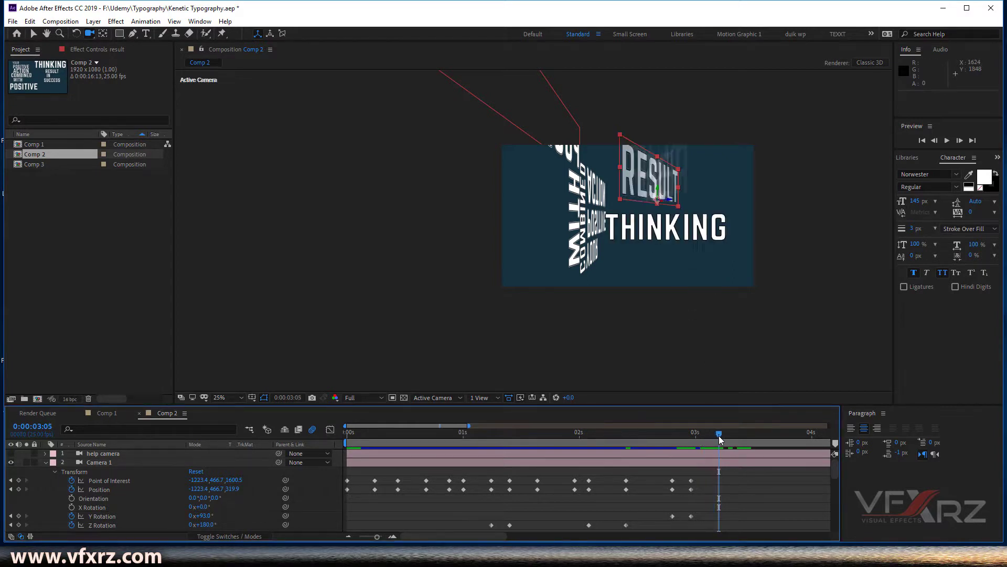
pyautogui.click(19, 480)
pyautogui.click(19, 489)
pyautogui.moveTo(720, 437); pyautogui.dragTo(733, 427)
pyautogui.moveTo(658, 205); pyautogui.dragTo(609, 228)
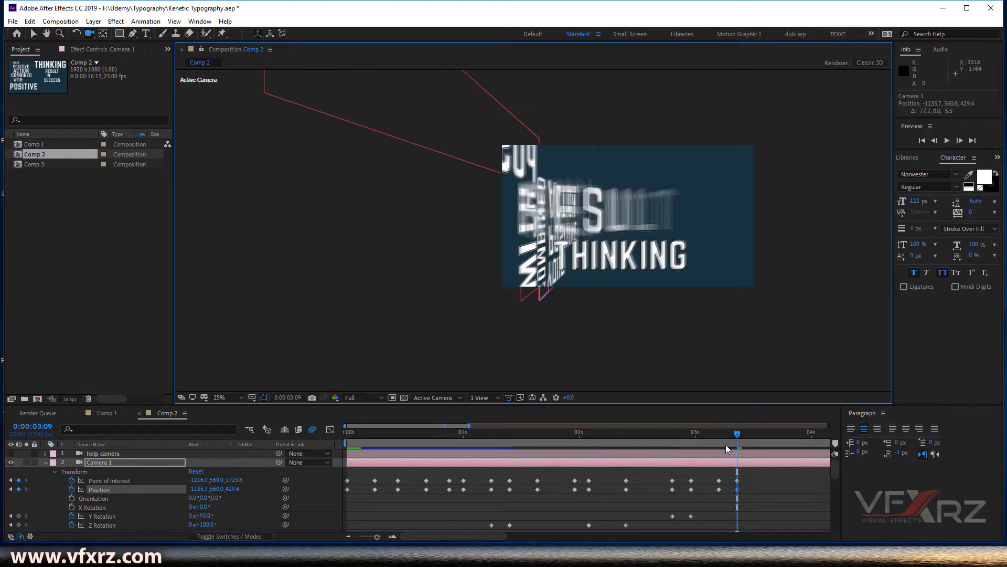
# Preview the RESULT spin and camera move, scrubbing up to 0:00:03:15 and playing from 0:00:03:02 and 0:00:02:22
pyautogui.click(744, 435)
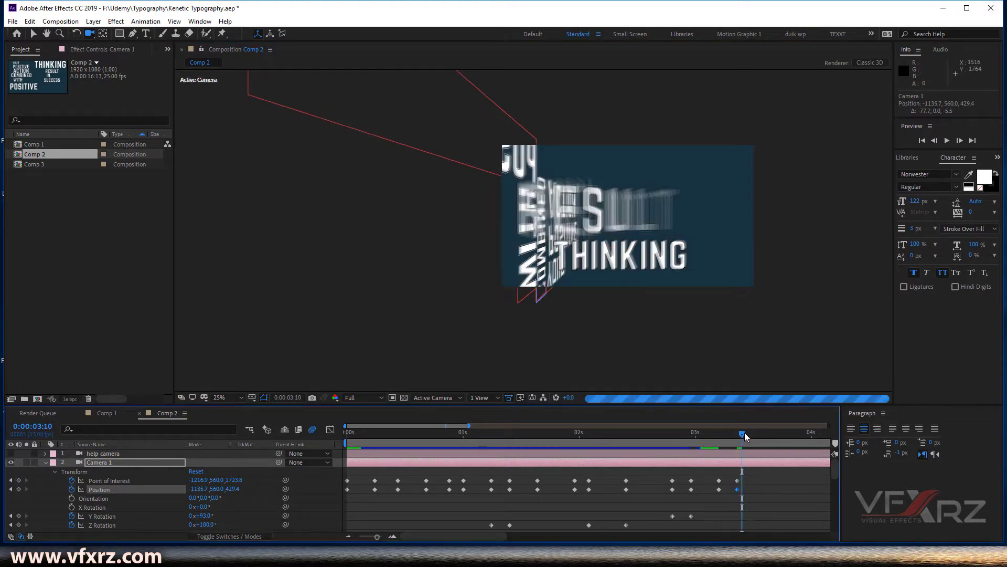
pyautogui.moveTo(747, 436); pyautogui.dragTo(764, 437)
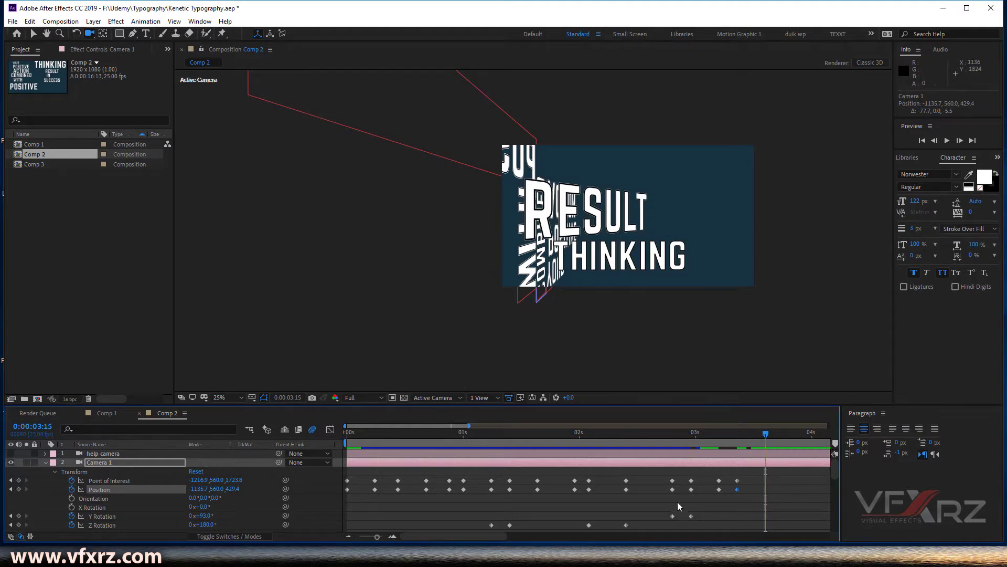
pyautogui.moveTo(734, 432); pyautogui.dragTo(704, 438)
pyautogui.press('space')
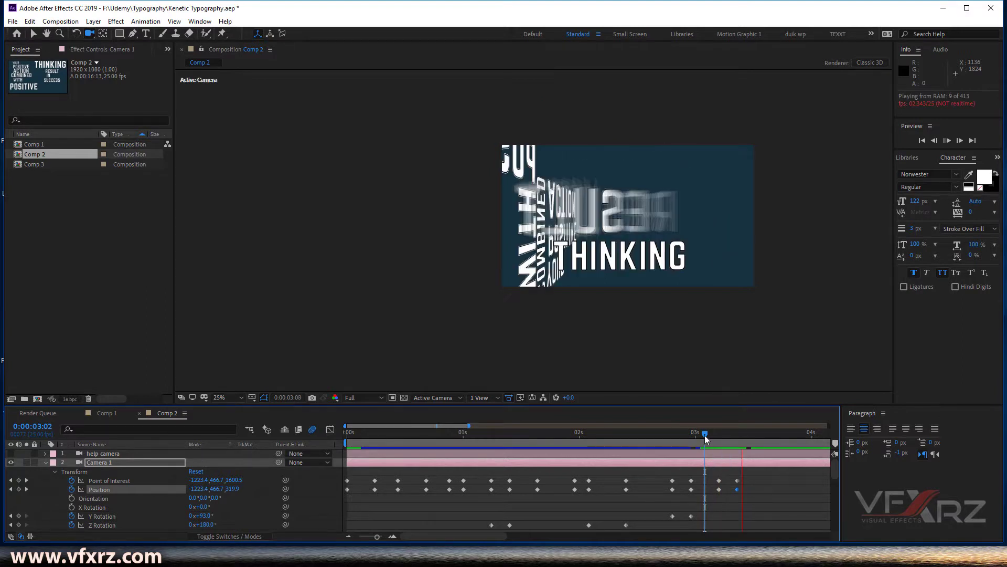
pyautogui.press('space')
pyautogui.click(682, 436)
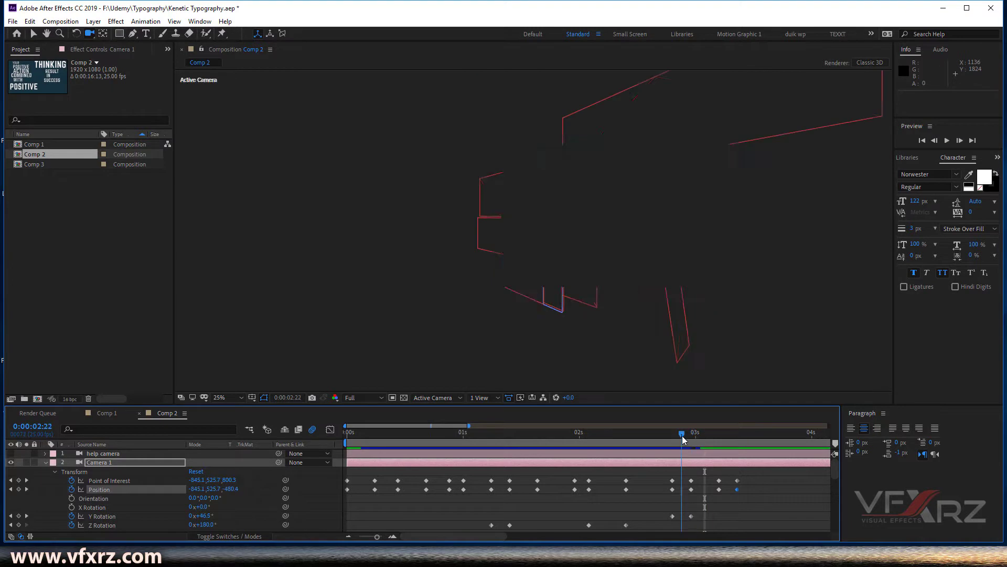
pyautogui.press('space')
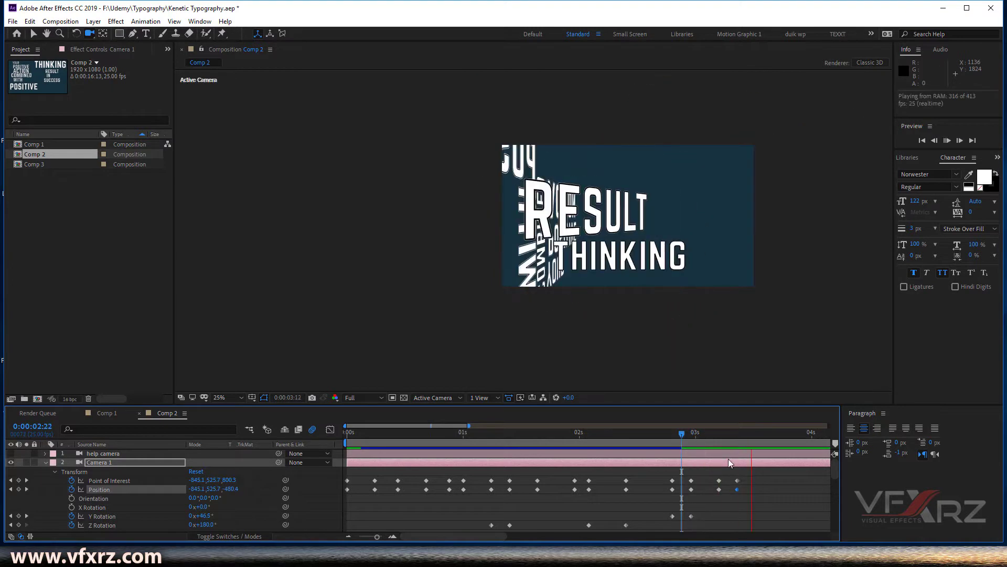
# Add Point of Interest and Position keyframes to Camera 1 at 0:00:03:14, undoing a trial orbit of the camera
pyautogui.press('space')
pyautogui.moveTo(706, 434); pyautogui.dragTo(764, 446)
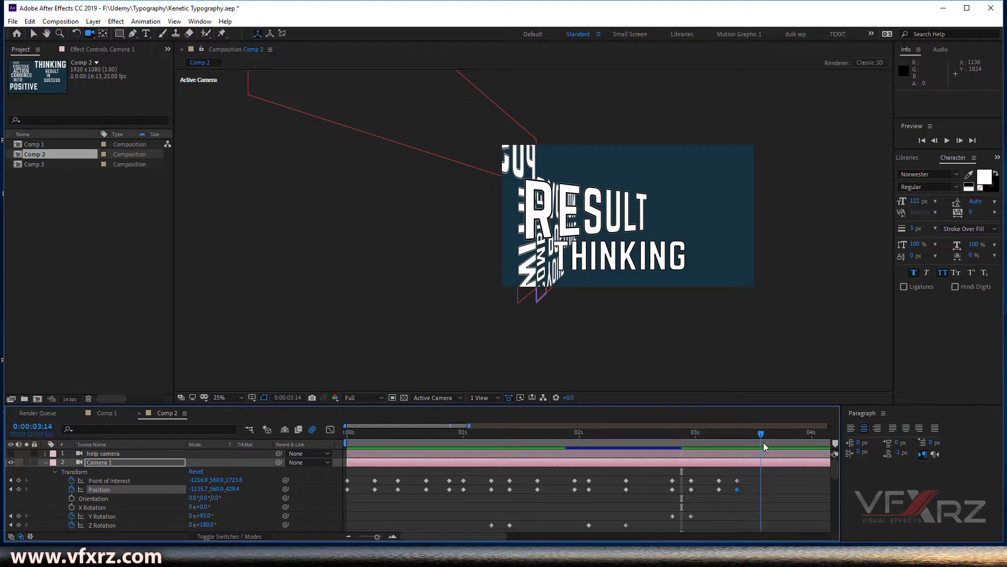
pyautogui.click(19, 480)
pyautogui.click(19, 489)
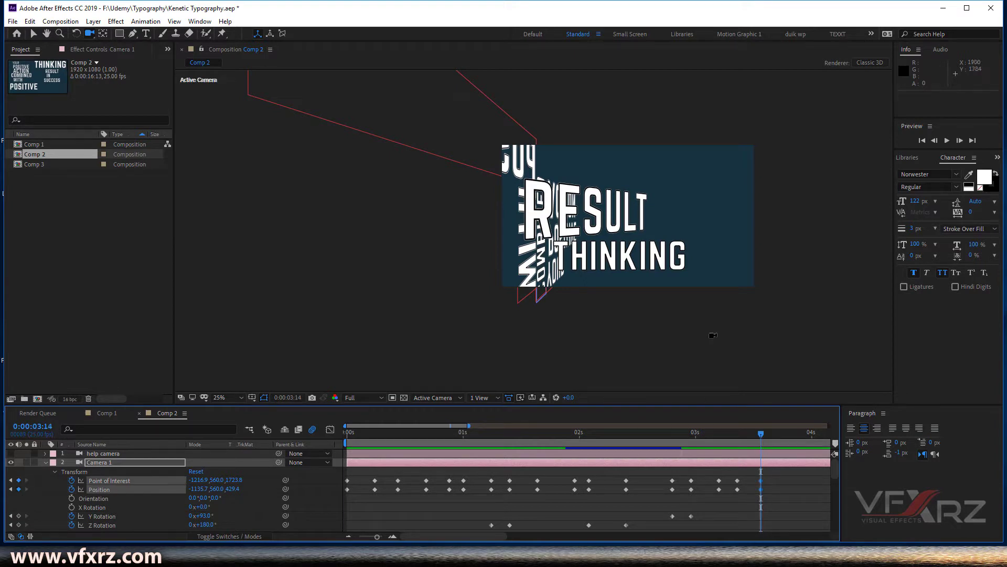
pyautogui.moveTo(570, 233); pyautogui.dragTo(560, 232)
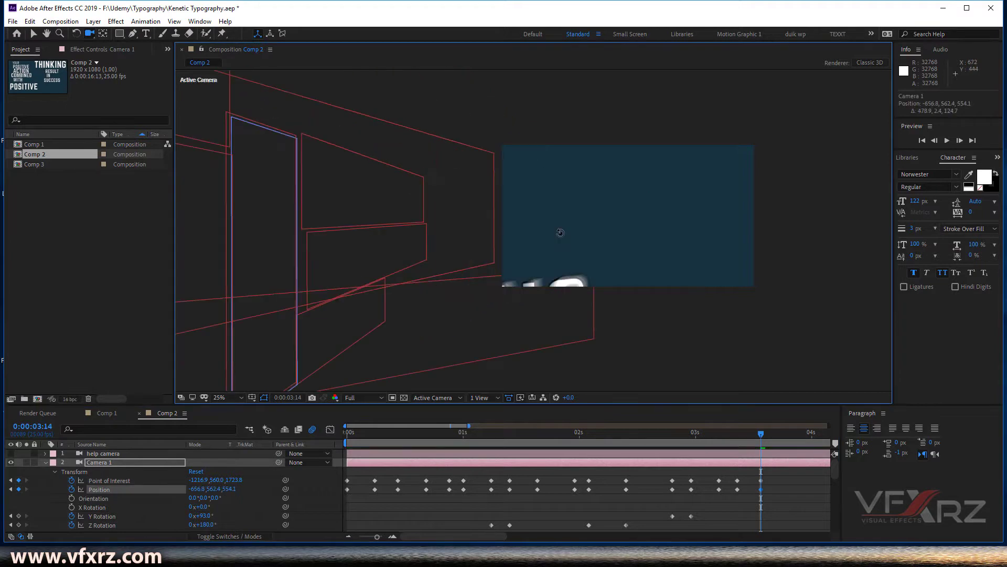
pyautogui.hotkey('ctrl', 'z')
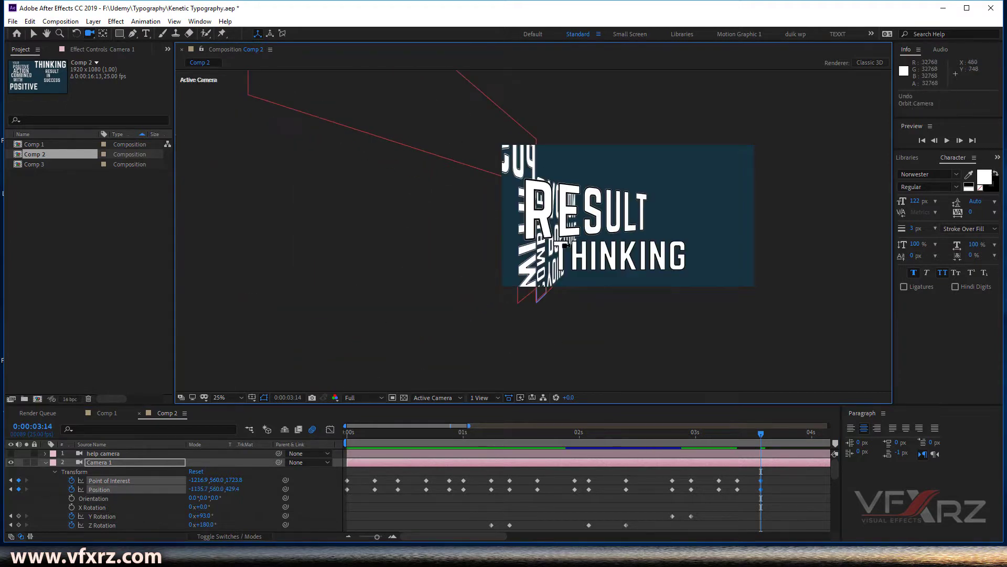
# Keyframe Camera 1's Y Rotation at 0:00:03:14 and set it to 0x+29° at 0:00:03:17
pyautogui.click(107, 517)
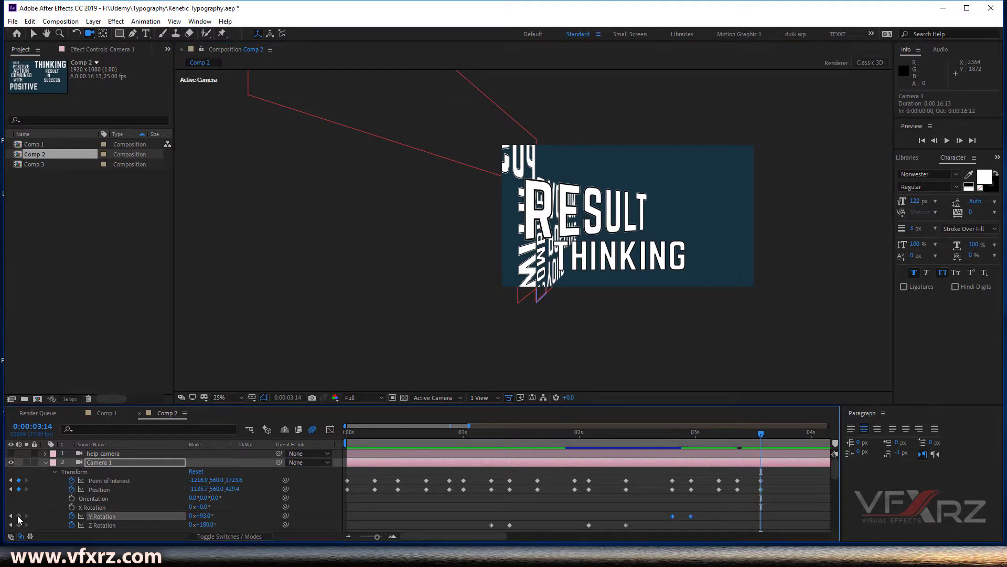
pyautogui.moveTo(747, 439); pyautogui.dragTo(762, 441)
pyautogui.moveTo(761, 434); pyautogui.dragTo(780, 437)
pyautogui.moveTo(202, 516); pyautogui.dragTo(245, 479)
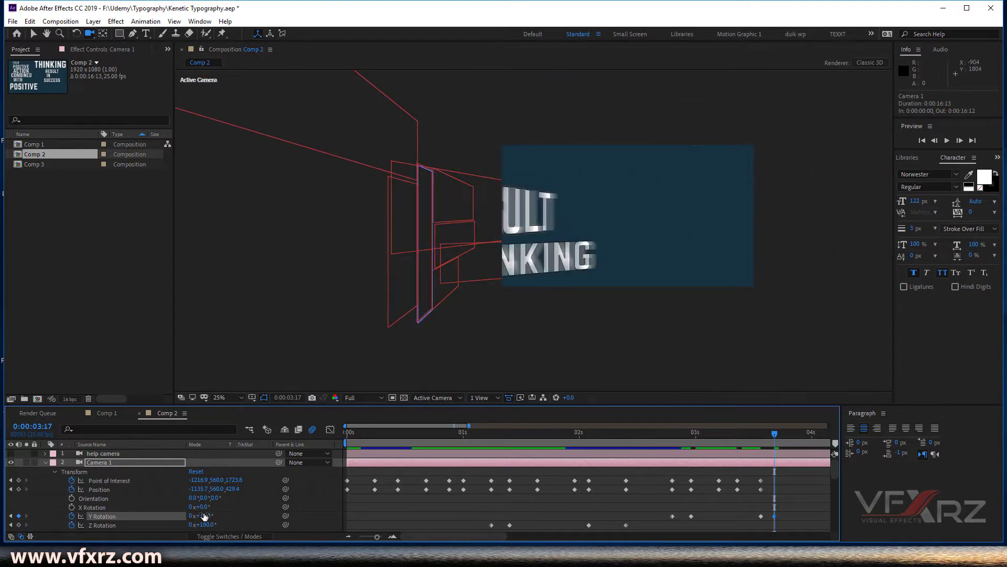
pyautogui.moveTo(198, 515); pyautogui.dragTo(189, 515)
pyautogui.moveTo(387, 271); pyautogui.dragTo(423, 266)
pyautogui.moveTo(207, 516); pyautogui.dragTo(218, 513)
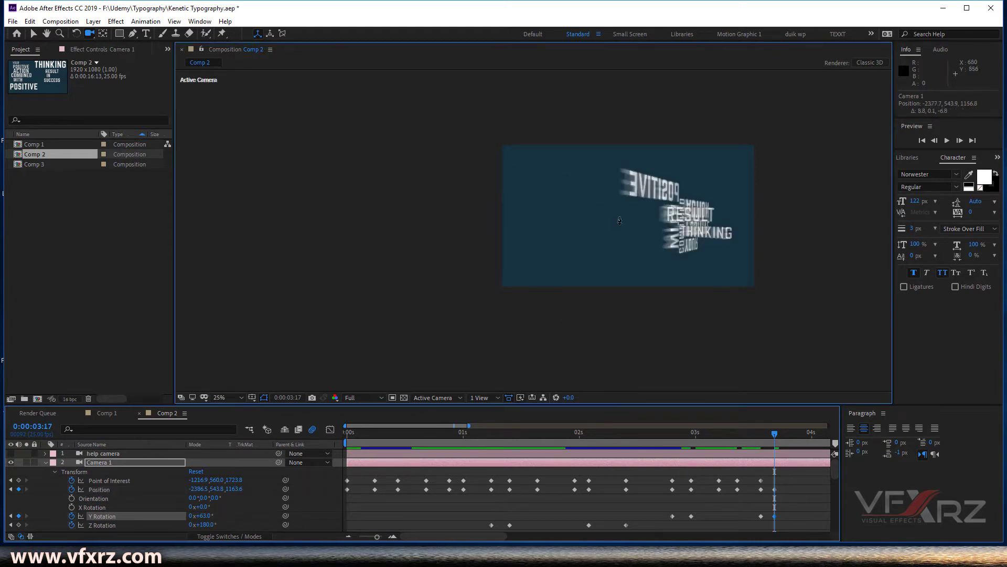
pyautogui.moveTo(618, 228)
pyautogui.mouseDown()
pyautogui.moveTo(575, 218)
pyautogui.moveTo(682, 229)
pyautogui.moveTo(577, 223)
pyautogui.moveTo(527, 247)
pyautogui.moveTo(612, 225)
pyautogui.mouseUp()
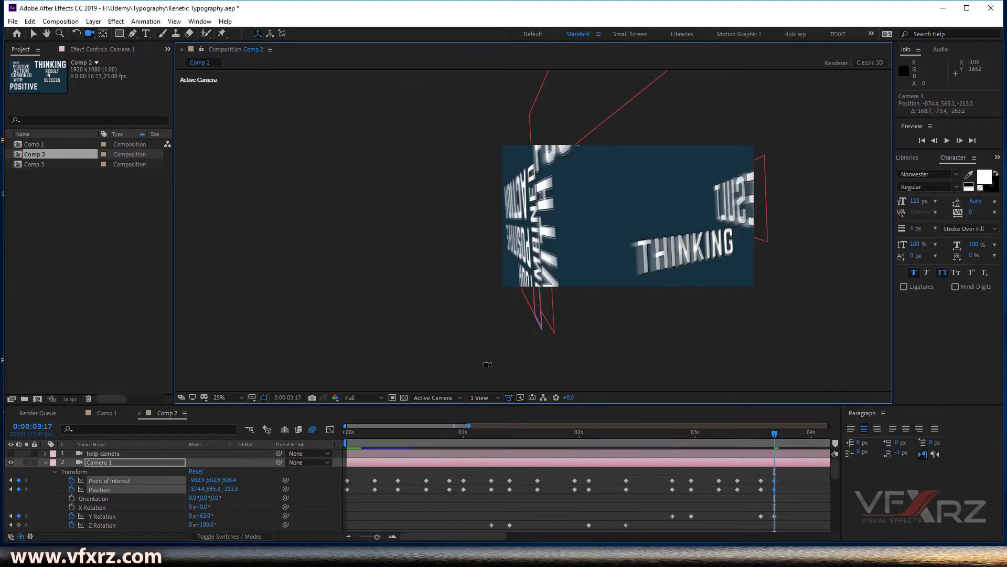
pyautogui.moveTo(203, 516); pyautogui.dragTo(185, 518)
# Orbit and track Camera 1 at 0:00:03:17 to a Position of about 1011.2, 484.5, -2110.8, aimed at empty space beside the existing words
pyautogui.moveTo(509, 286)
pyautogui.mouseDown()
pyautogui.moveTo(474, 283)
pyautogui.moveTo(489, 281)
pyautogui.mouseUp()
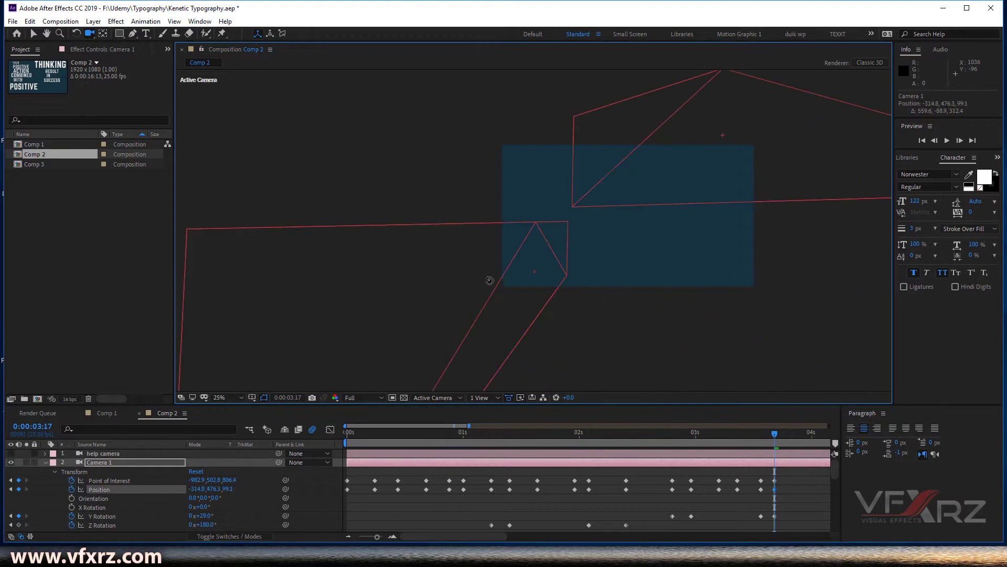
pyautogui.moveTo(553, 247); pyautogui.dragTo(548, 300)
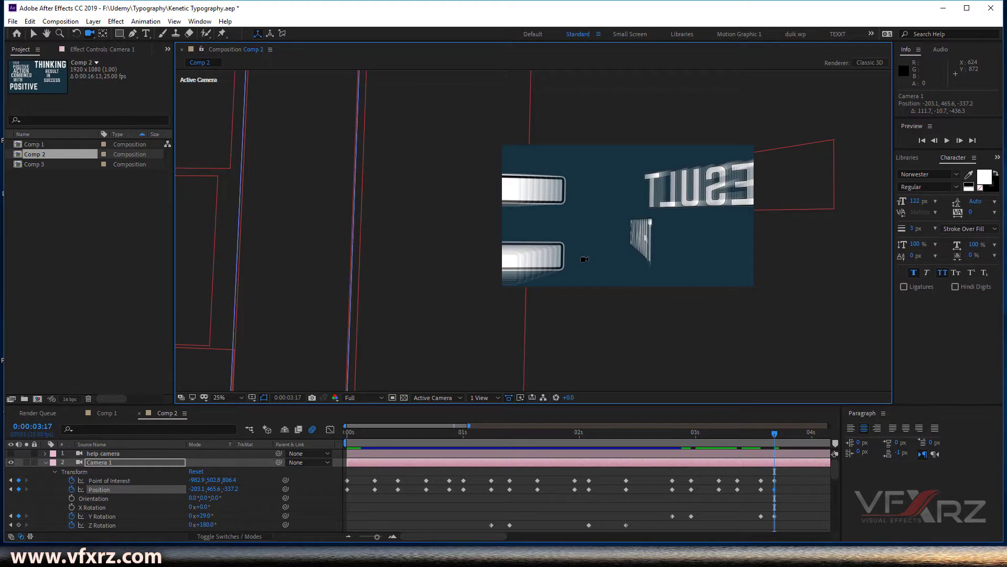
pyautogui.moveTo(584, 258); pyautogui.dragTo(582, 294)
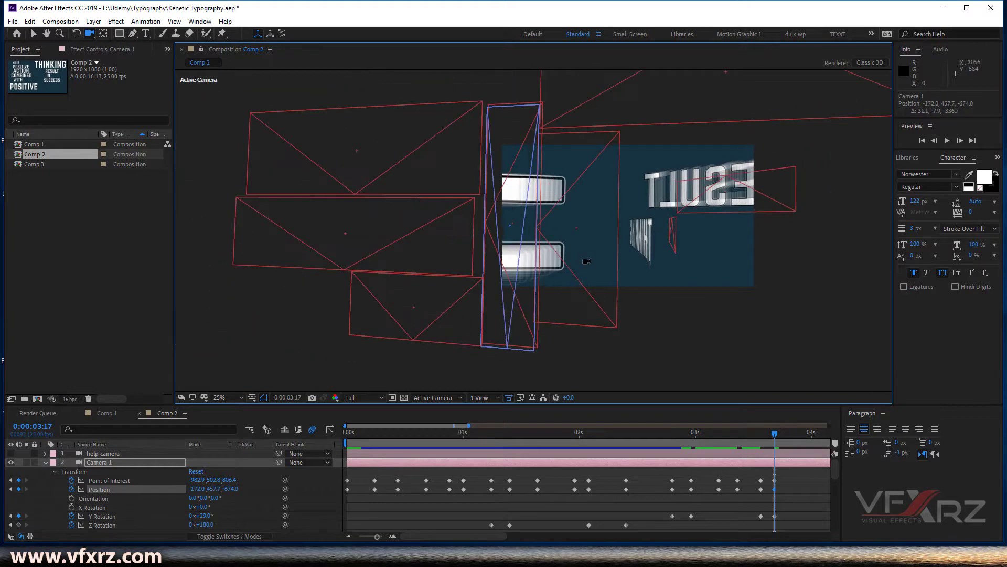
pyautogui.moveTo(589, 254); pyautogui.dragTo(678, 248)
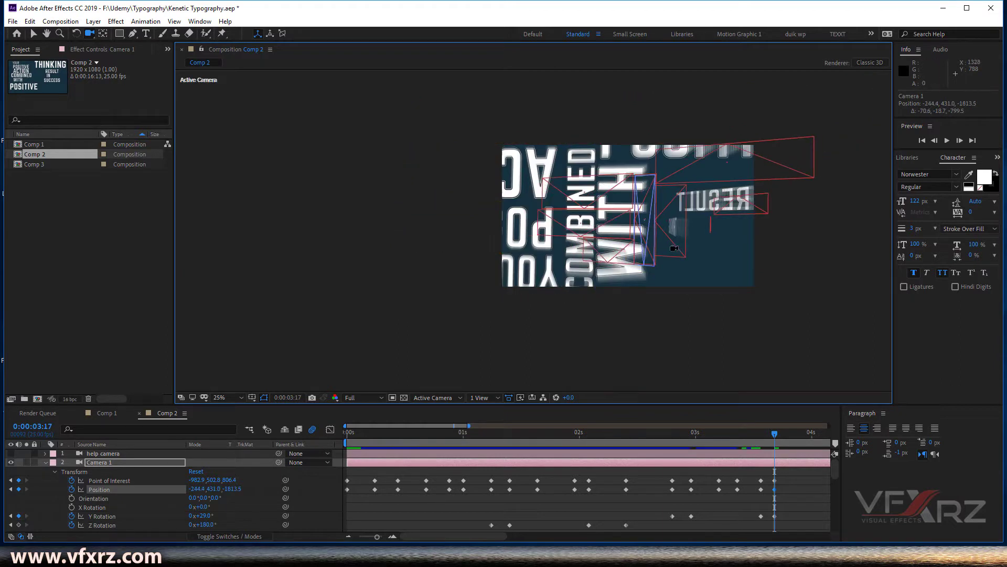
pyautogui.moveTo(600, 224)
pyautogui.mouseDown()
pyautogui.moveTo(706, 230)
pyautogui.moveTo(682, 231)
pyautogui.mouseUp()
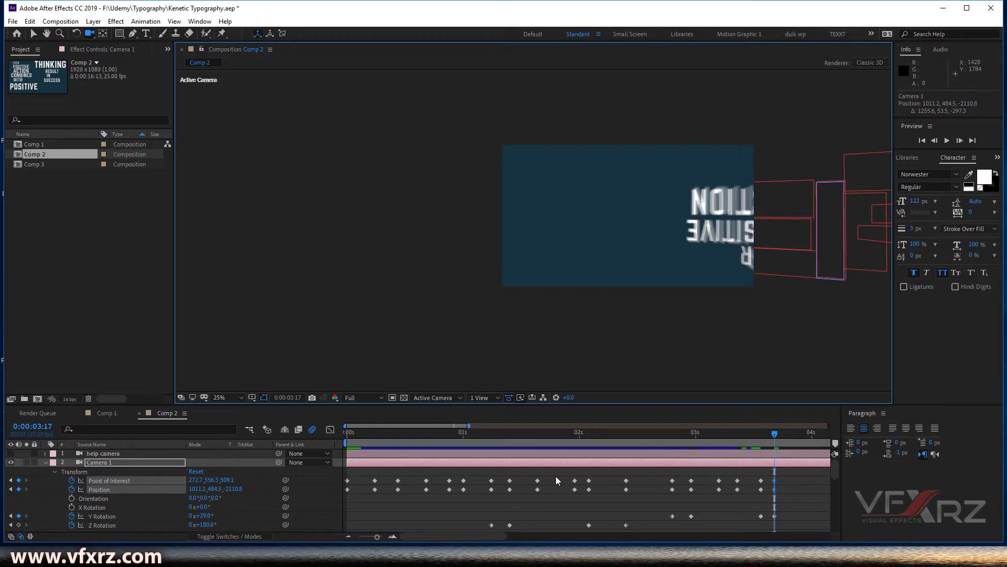
# Collapse the "result" layer's properties and turn on the visibility of the "in" layer
pyautogui.scroll(-5, 131, 486)
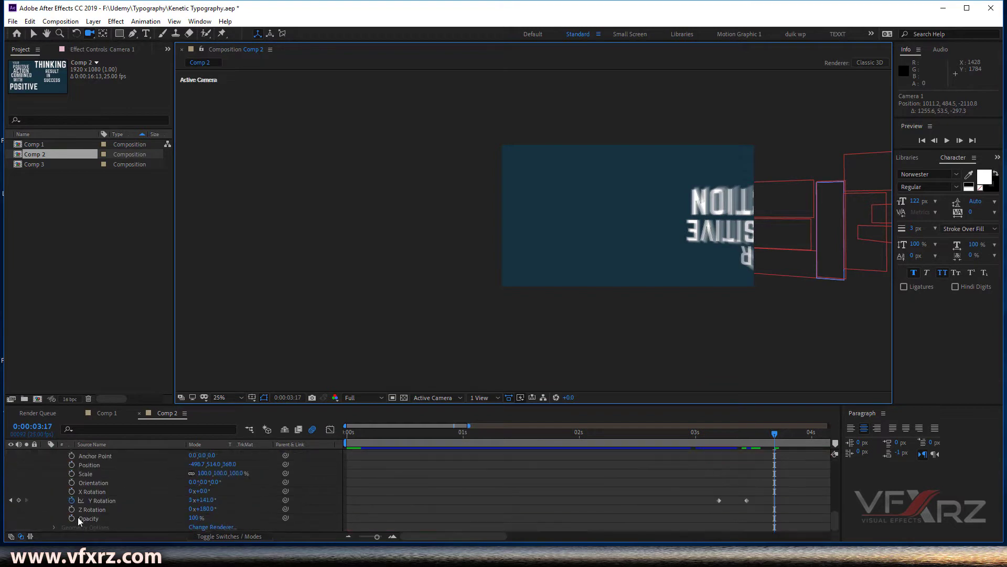
pyautogui.scroll(-4, 52, 514)
pyautogui.click(46, 508)
pyautogui.click(47, 508)
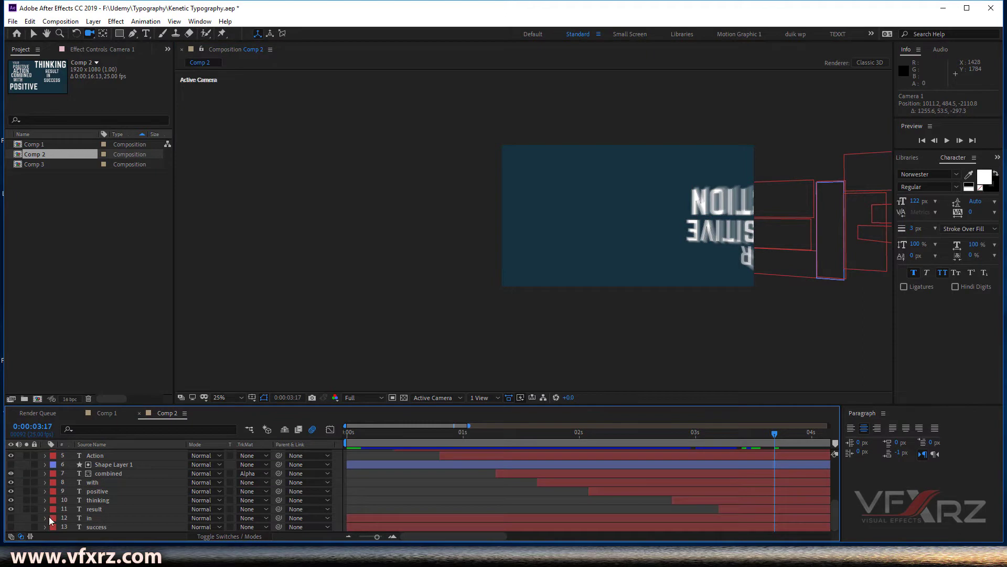
pyautogui.click(11, 518)
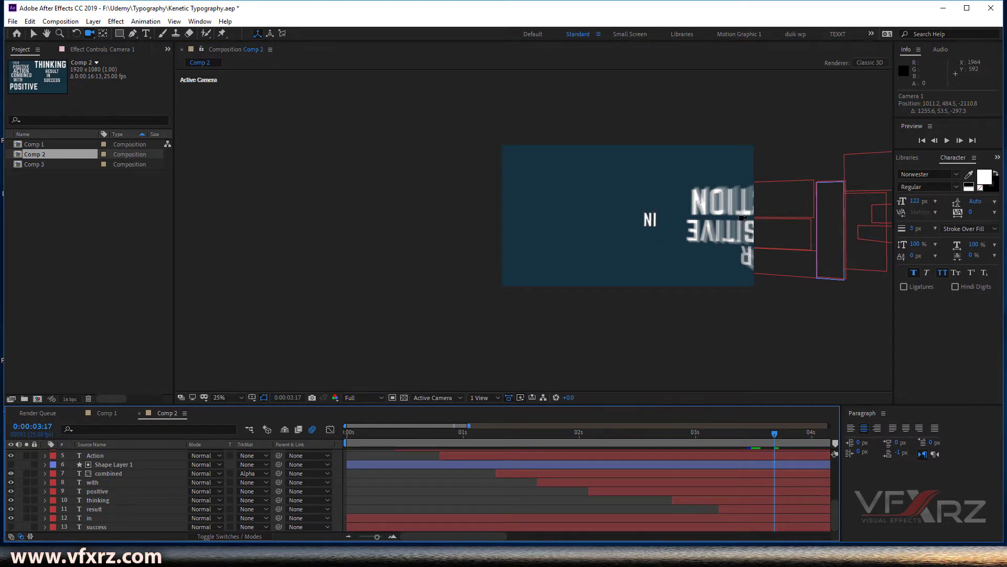
# Set the "in" text's font size to 339 px and move the layer to about 1312.0, 562.0, -859.3
pyautogui.press('v')
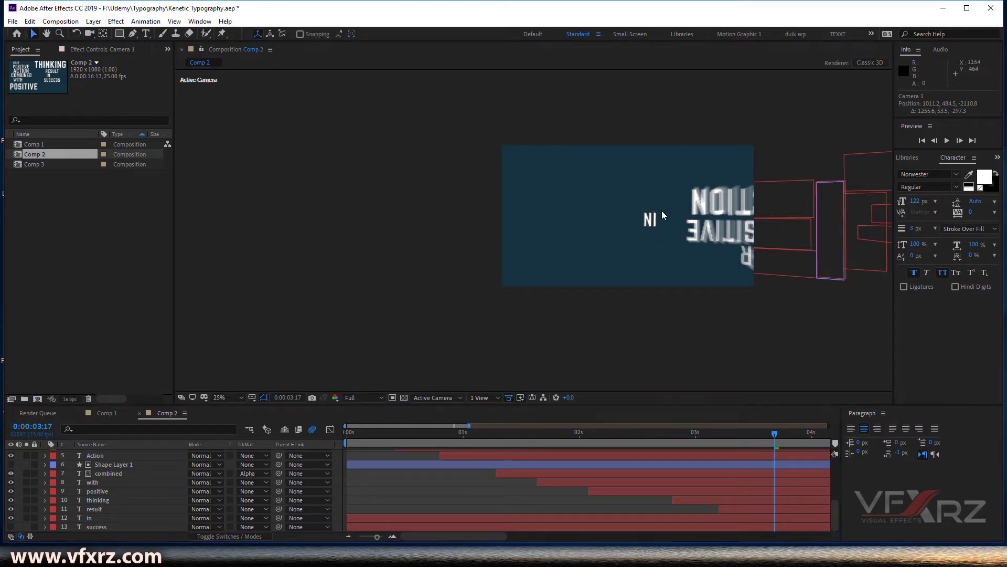
pyautogui.click(650, 219)
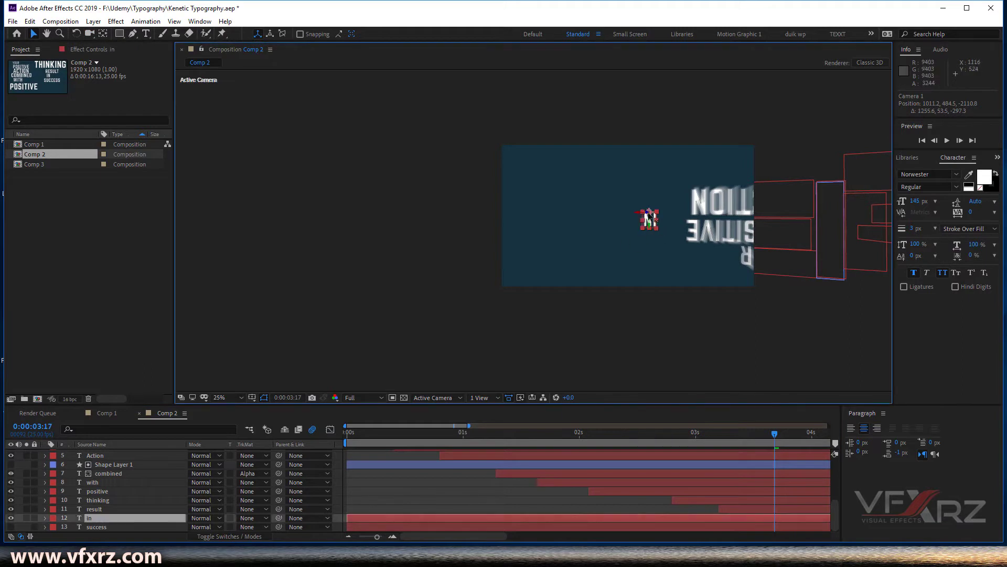
pyautogui.click(45, 518)
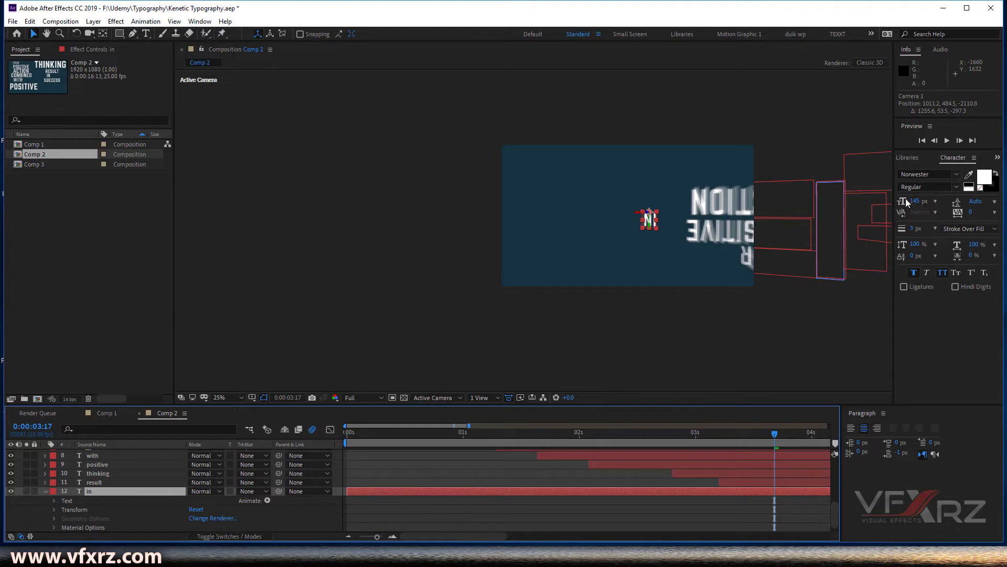
pyautogui.moveTo(911, 204); pyautogui.dragTo(1006, 194)
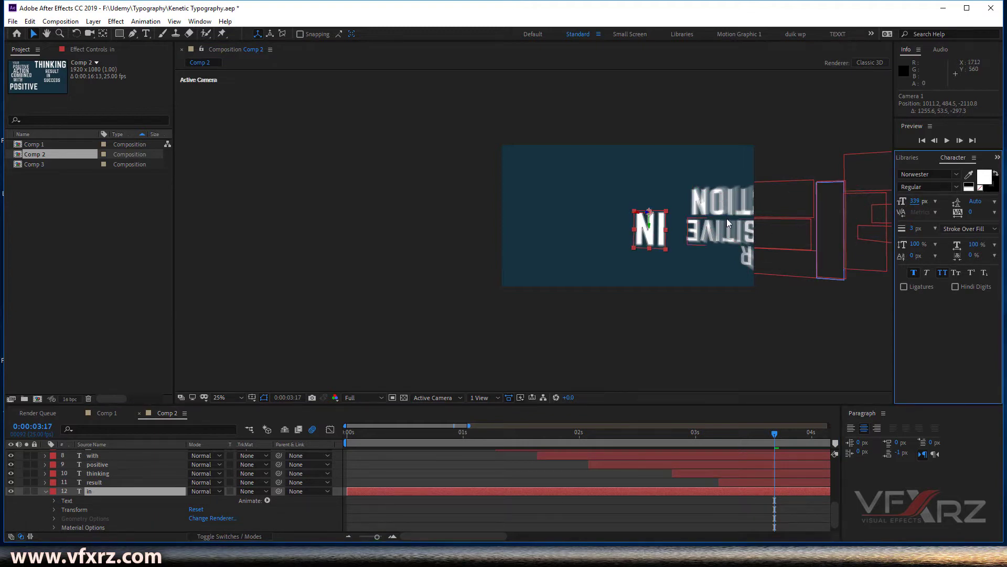
pyautogui.moveTo(645, 216); pyautogui.dragTo(531, 216)
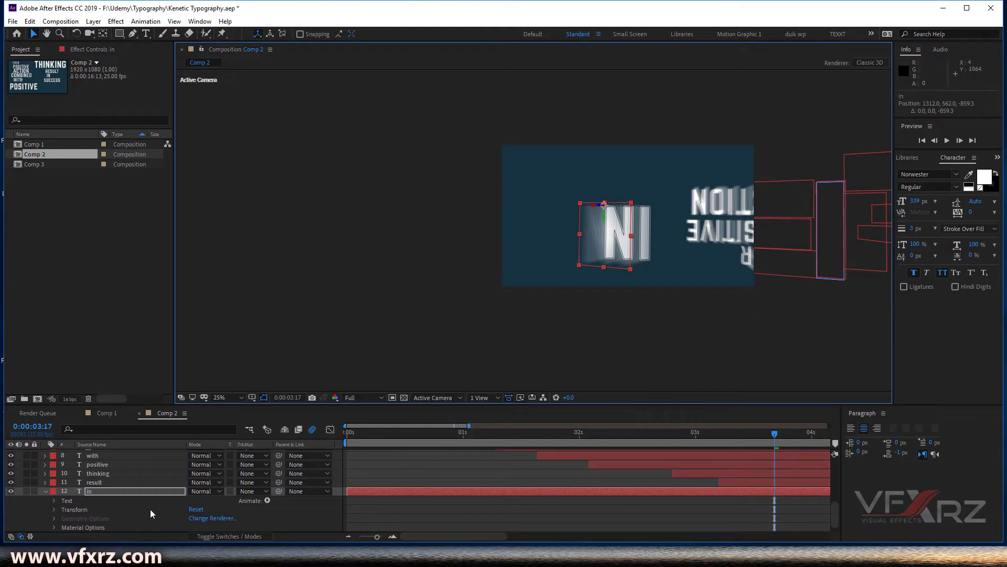
# Set the "in" layer's Z Rotation to 180° and move it vertically to a Y position of about 356.1
pyautogui.scroll(-1, 61, 520)
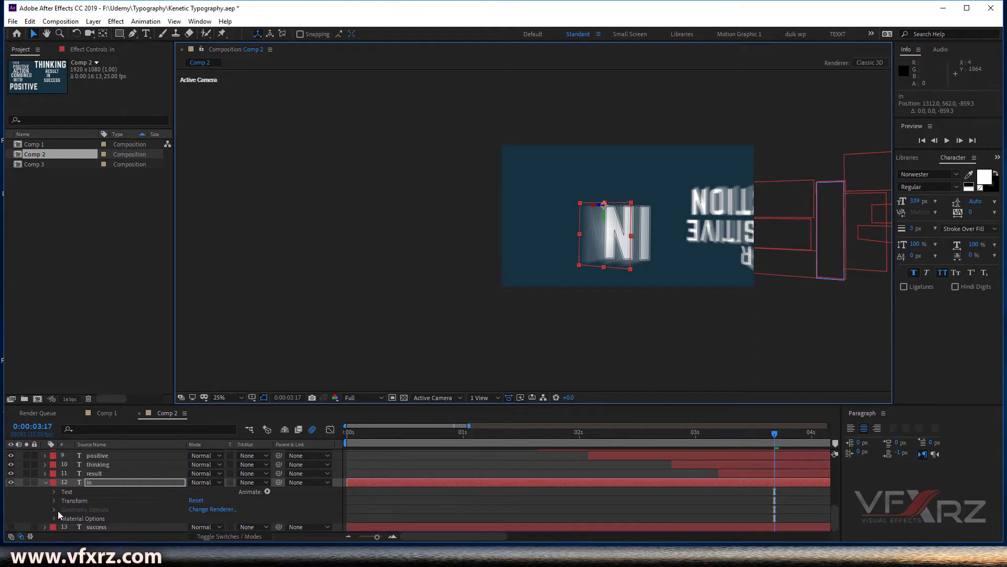
pyautogui.click(55, 500)
pyautogui.scroll(-3, 65, 511)
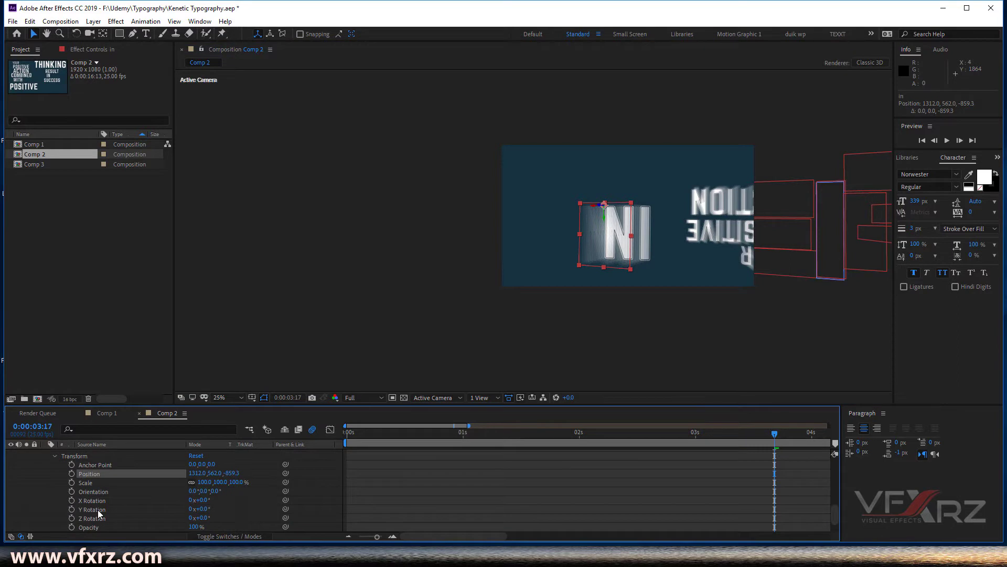
pyautogui.hotkey('ctrl', 'z')
pyautogui.click(205, 517)
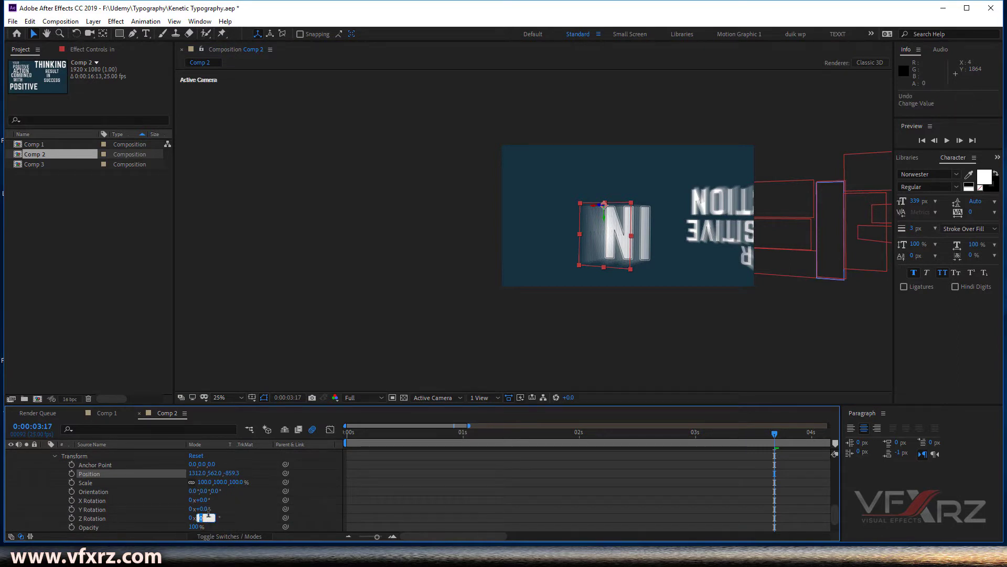
pyautogui.press('Return')
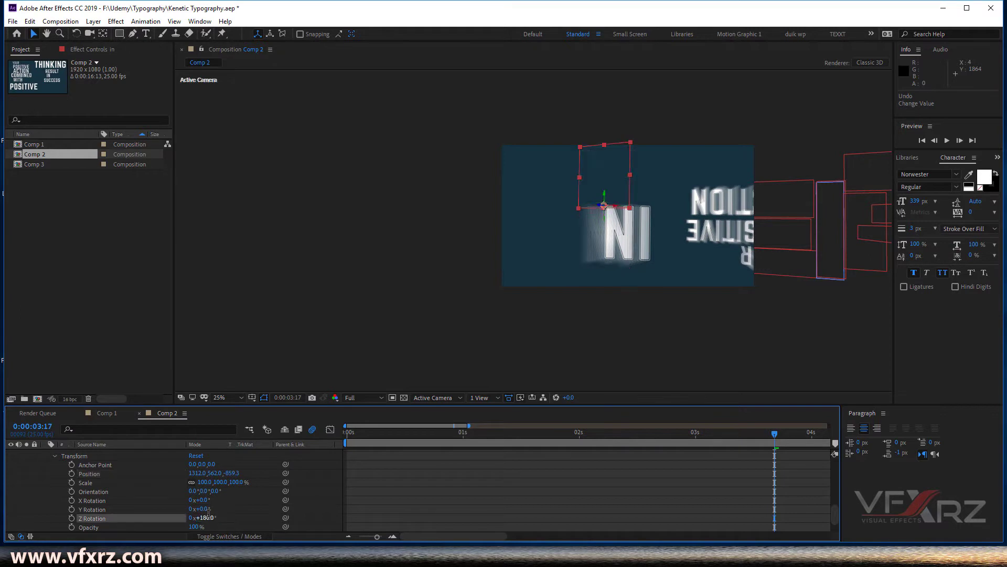
pyautogui.moveTo(602, 204); pyautogui.dragTo(604, 249)
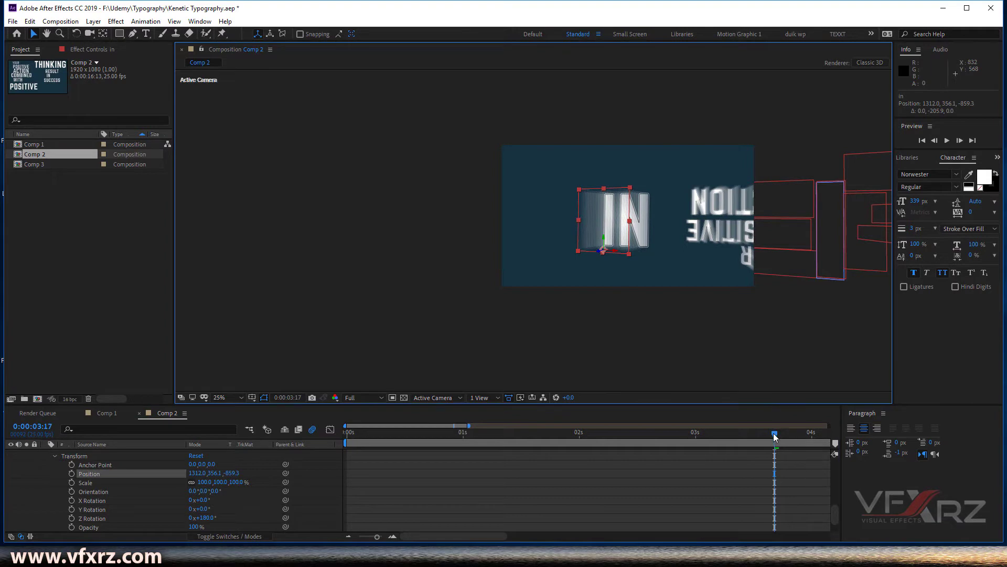
# Trim the start of the "in" layer to 0:00:03:17, move the current time to 0:00:04:01 and collapse the layer
pyautogui.moveTo(774, 433); pyautogui.dragTo(774, 435)
pyautogui.scroll(-1, 761, 477)
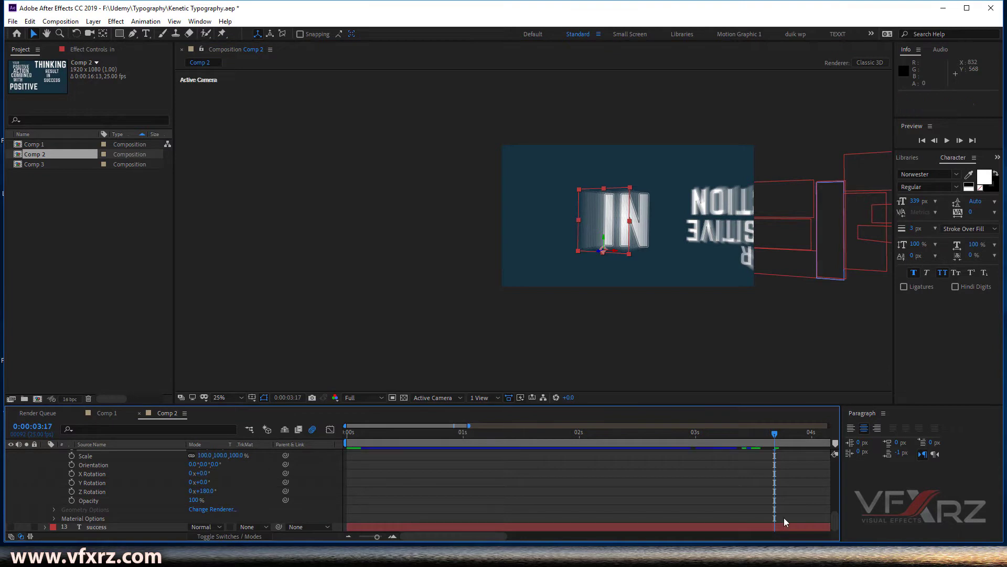
pyautogui.scroll(3, 712, 500)
pyautogui.moveTo(771, 435); pyautogui.dragTo(812, 439)
pyautogui.moveTo(495, 536); pyautogui.dragTo(561, 527)
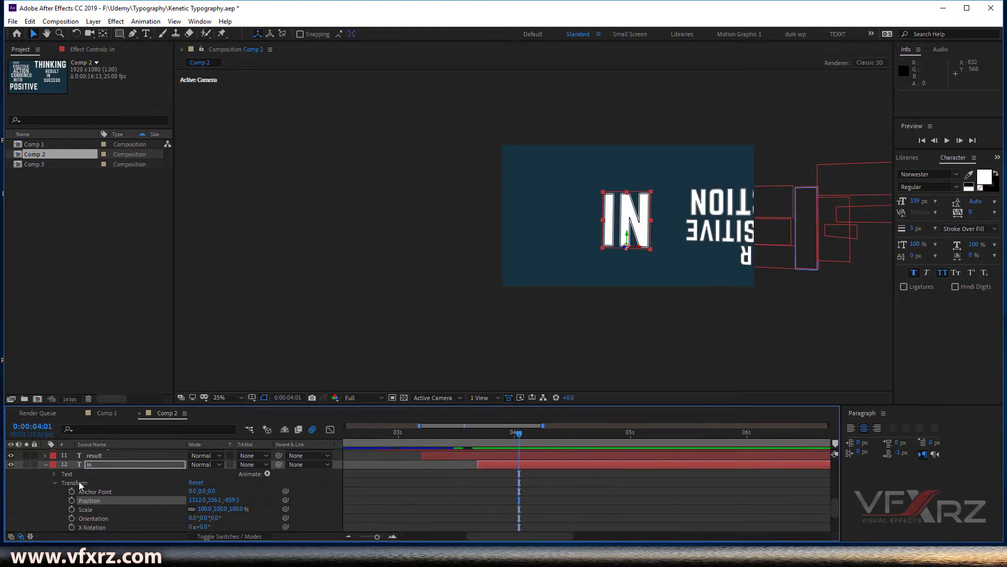
pyautogui.click(44, 464)
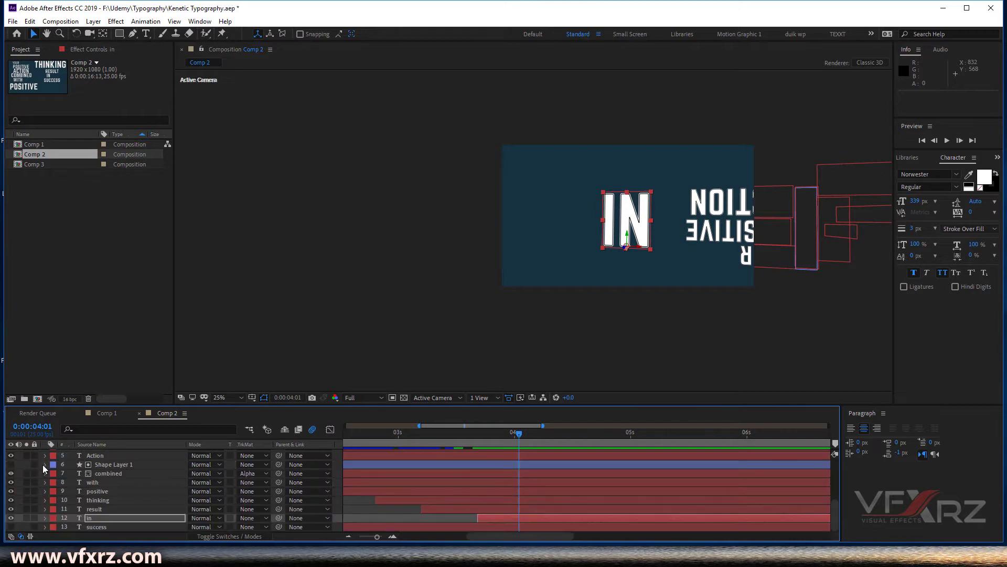
# Trim the start of the "success" layer to 0:00:04:01 and set the current time to 0:00:04:02
pyautogui.click(90, 527)
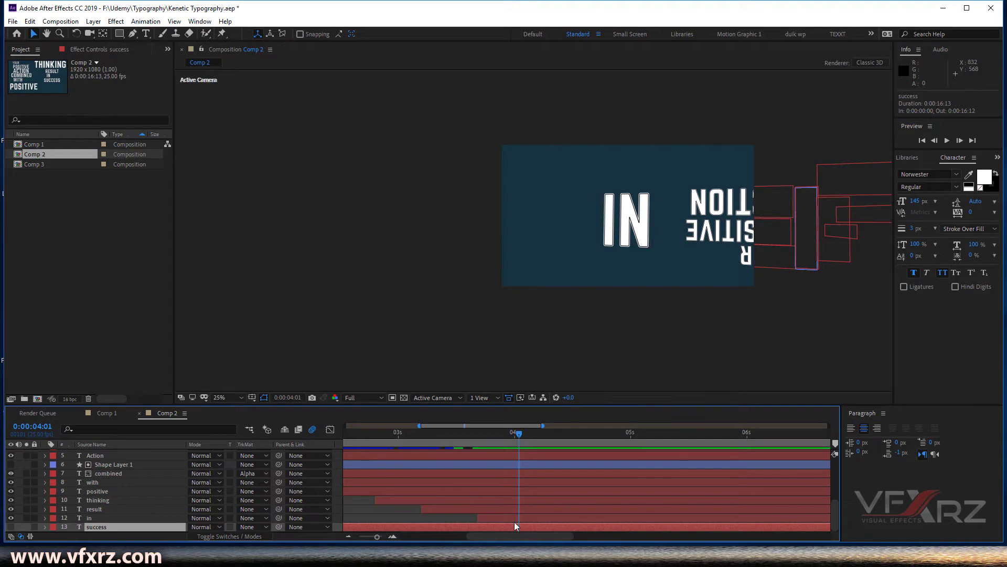
pyautogui.moveTo(377, 536); pyautogui.dragTo(517, 524)
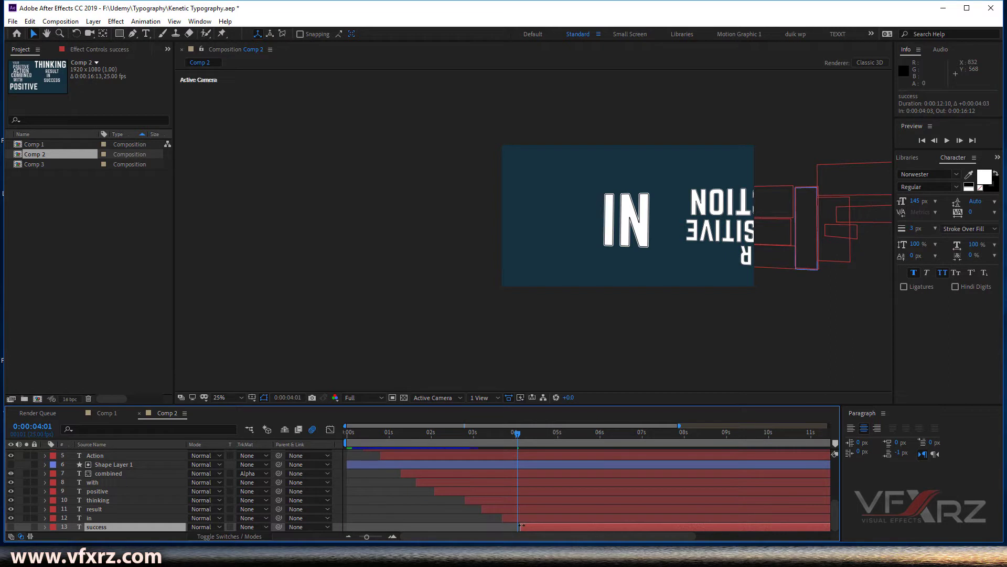
pyautogui.moveTo(518, 435)
pyautogui.mouseDown()
pyautogui.moveTo(506, 436)
pyautogui.moveTo(521, 443)
pyautogui.mouseUp()
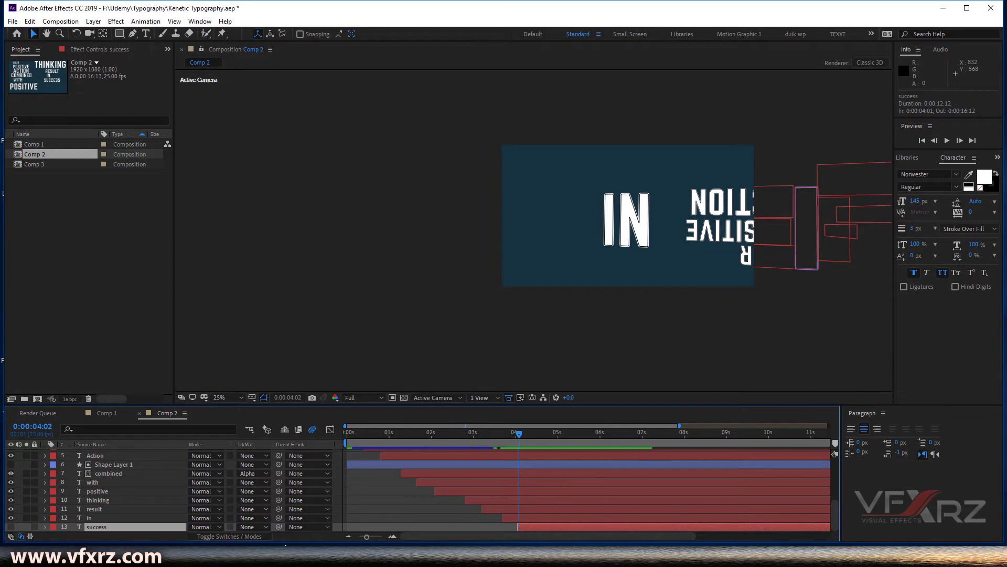
# Show the "success" layer, move it beside IN to about 2304.0, 716.0, 0.0 and expand its transform properties
pyautogui.click(10, 527)
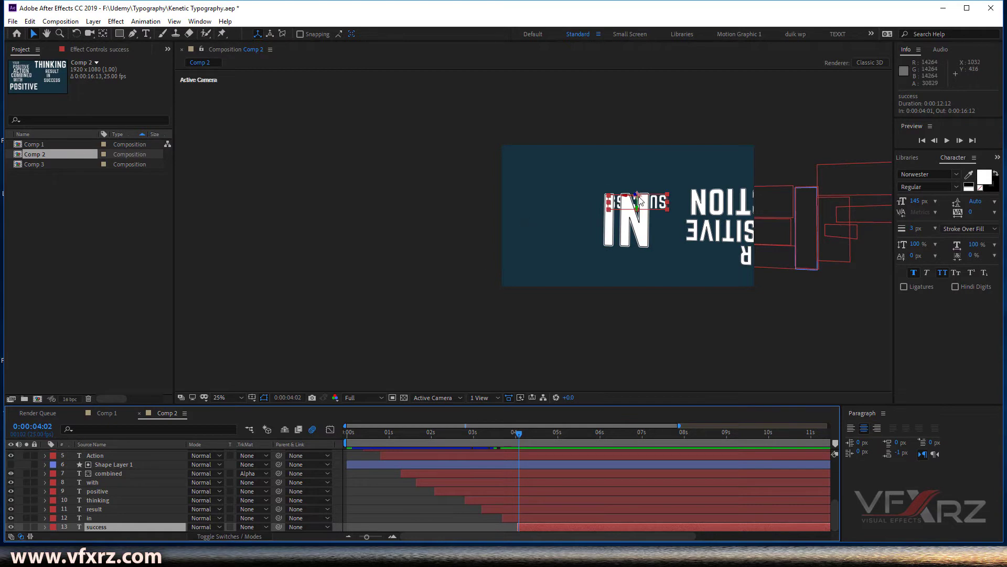
pyautogui.moveTo(538, 200); pyautogui.dragTo(518, 211)
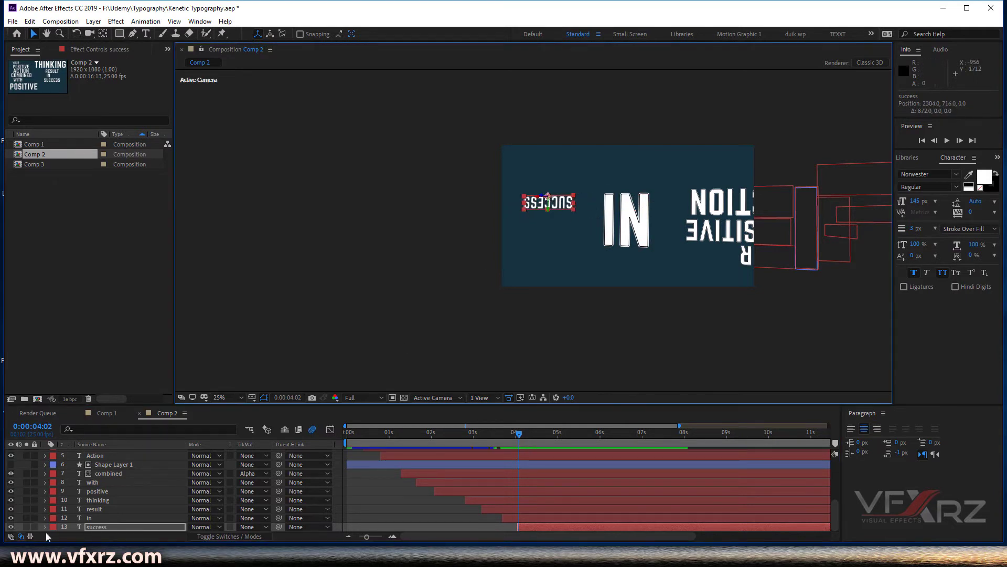
pyautogui.click(45, 527)
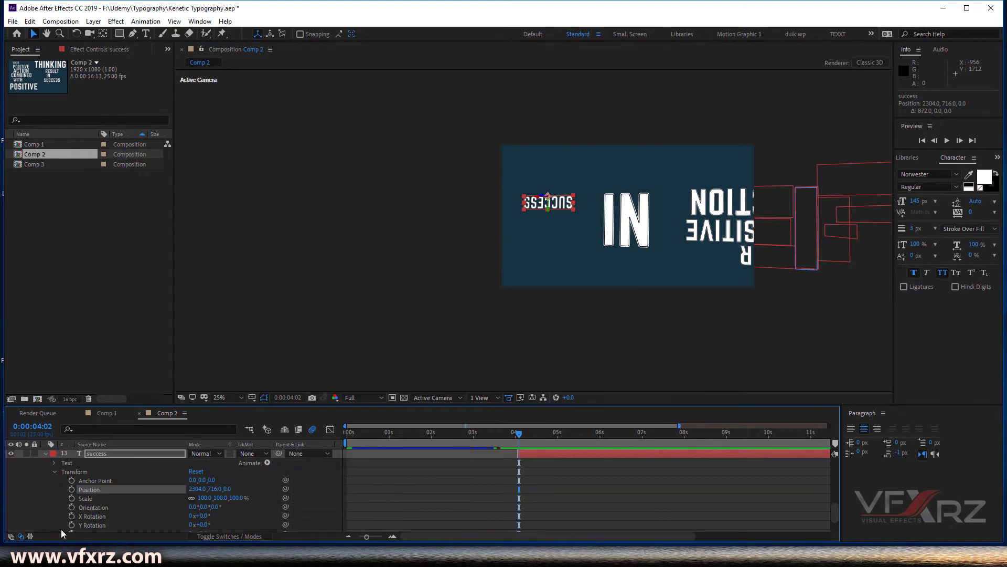
# Set the "success" layer's Z Rotation to 180° and move it vertically to a Y position of about 458.2
pyautogui.click(100, 517)
pyautogui.scroll(-1, 97, 519)
pyautogui.click(98, 516)
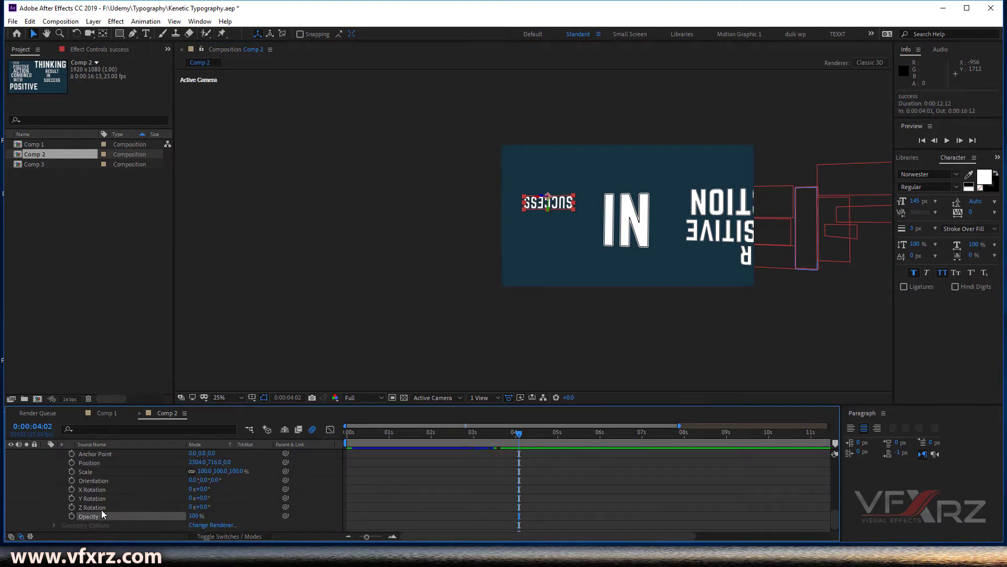
pyautogui.click(102, 507)
pyautogui.click(203, 507)
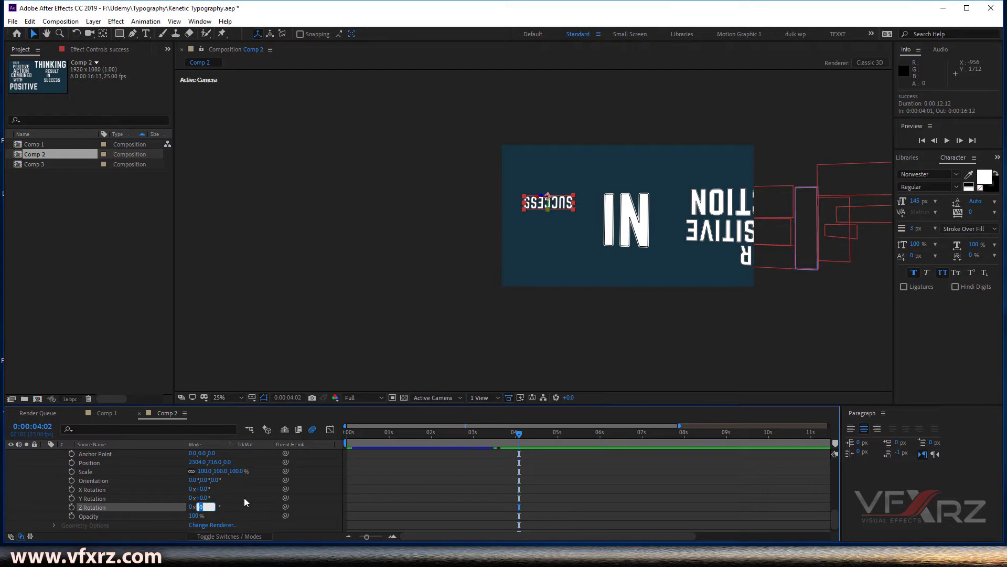
pyautogui.press('Return')
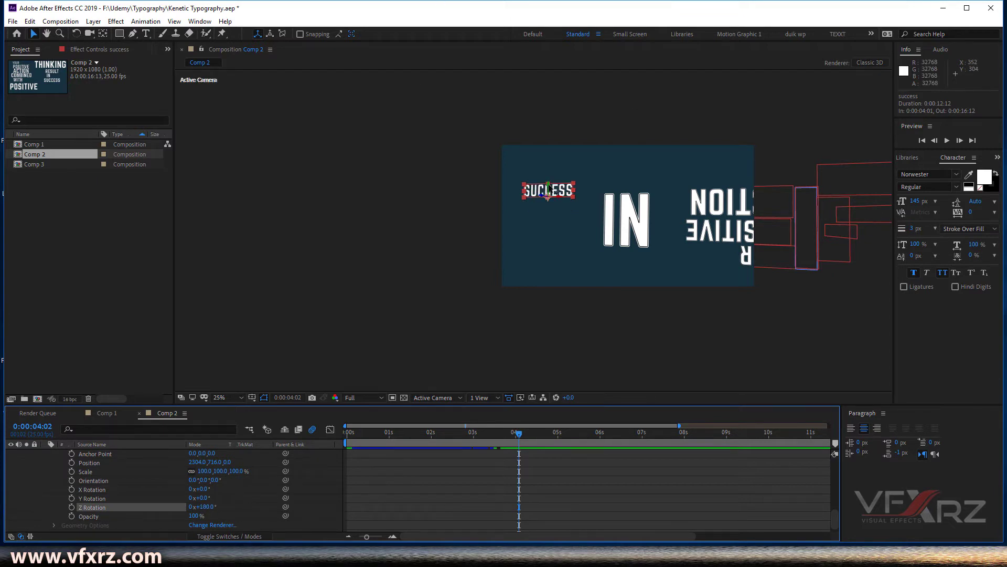
pyautogui.moveTo(547, 183); pyautogui.dragTo(545, 222)
pyautogui.scroll(5, 533, 485)
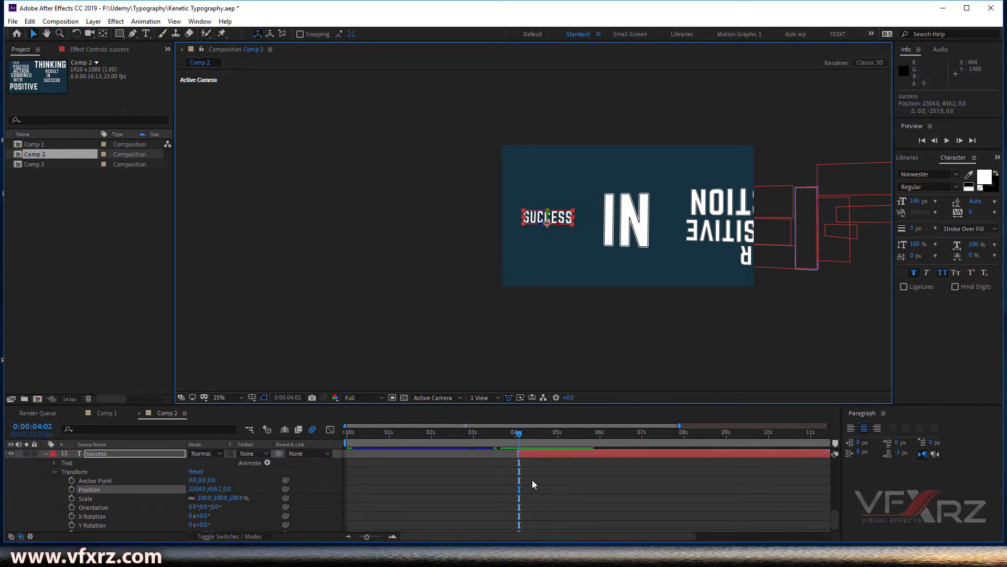
# Keyframe Camera 1's current Point of Interest and Position at 0:00:03:22, and reframe it on SUCCESS at 0:00:04:05, Position about 2334.4, 517.6, -896.9
pyautogui.moveTo(521, 437); pyautogui.dragTo(519, 435)
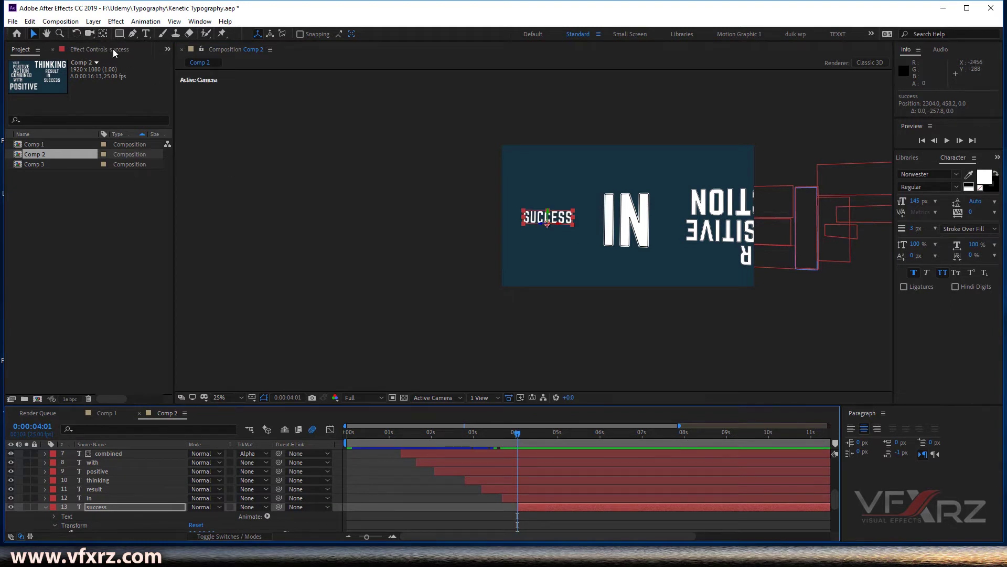
pyautogui.click(90, 33)
pyautogui.scroll(5, 487, 483)
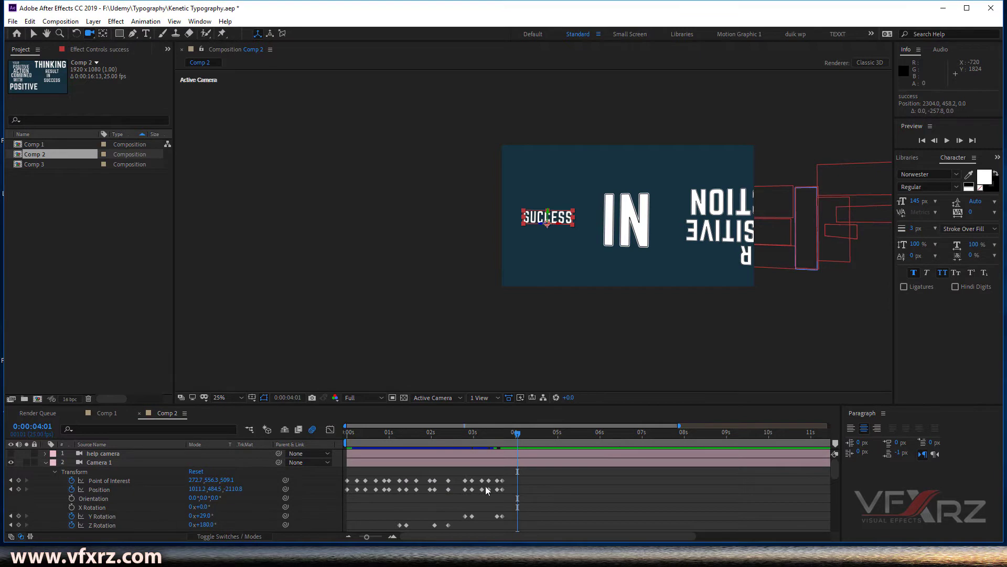
pyautogui.moveTo(515, 438); pyautogui.dragTo(510, 438)
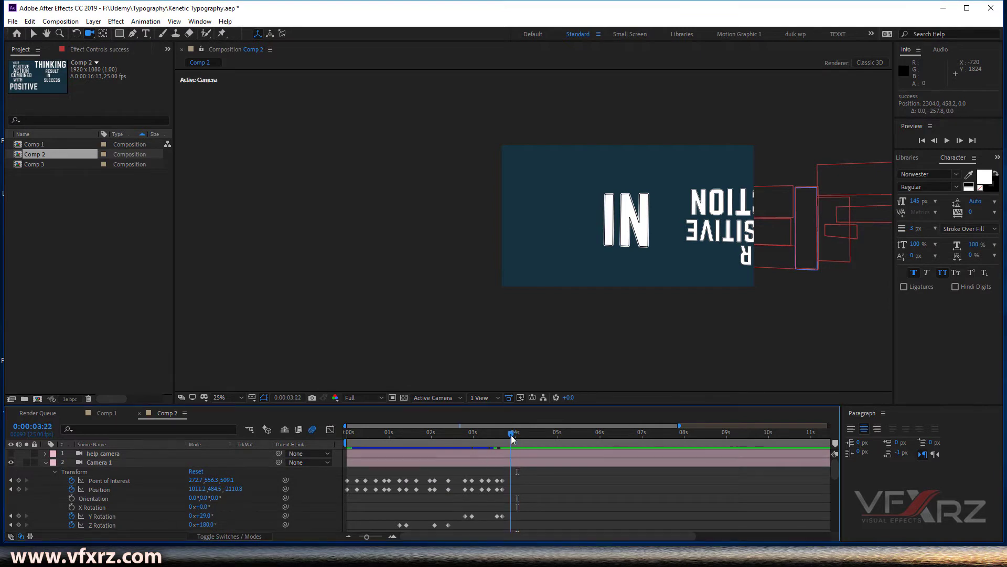
pyautogui.click(19, 480)
pyautogui.click(19, 489)
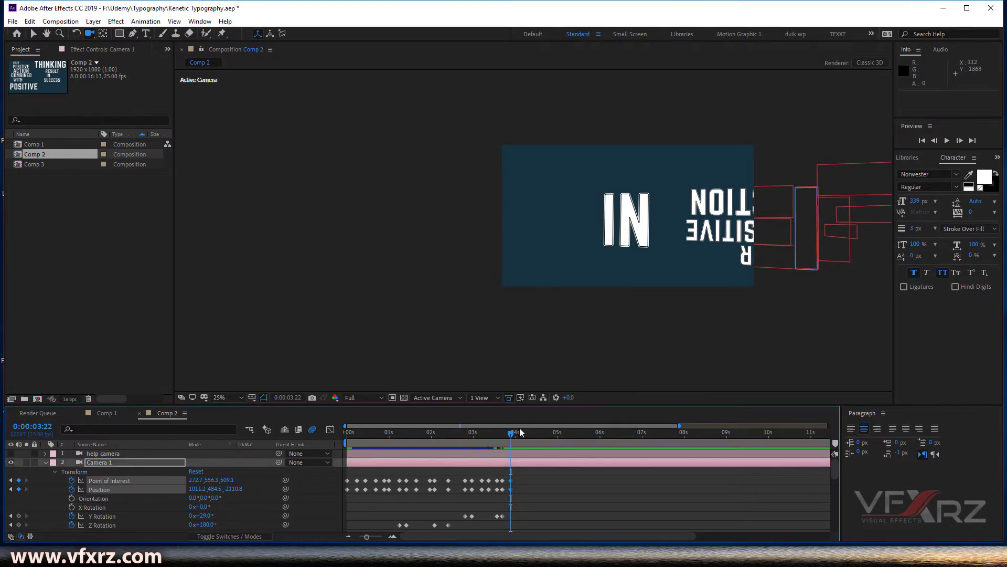
pyautogui.moveTo(519, 432); pyautogui.dragTo(524, 434)
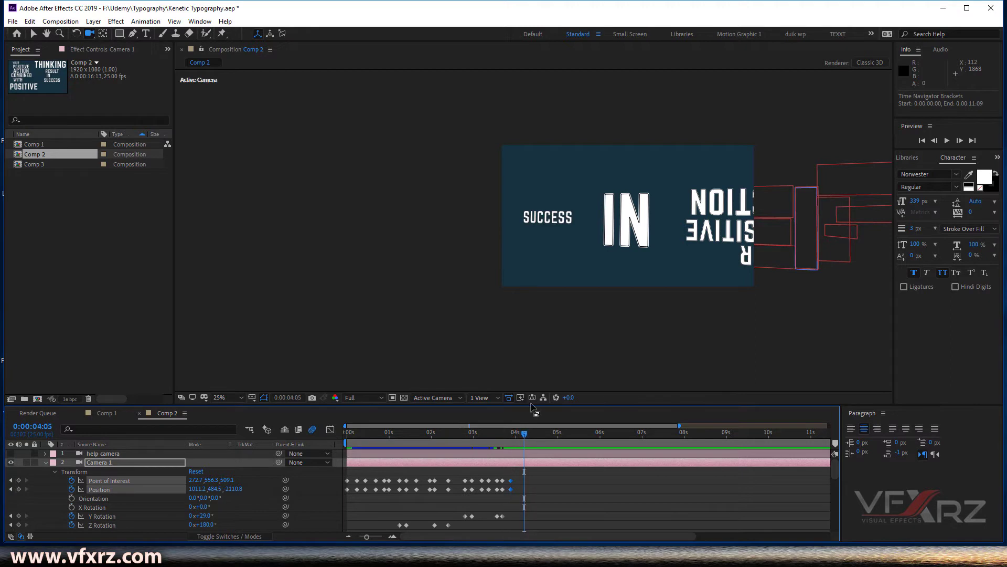
pyautogui.moveTo(526, 215); pyautogui.dragTo(612, 213)
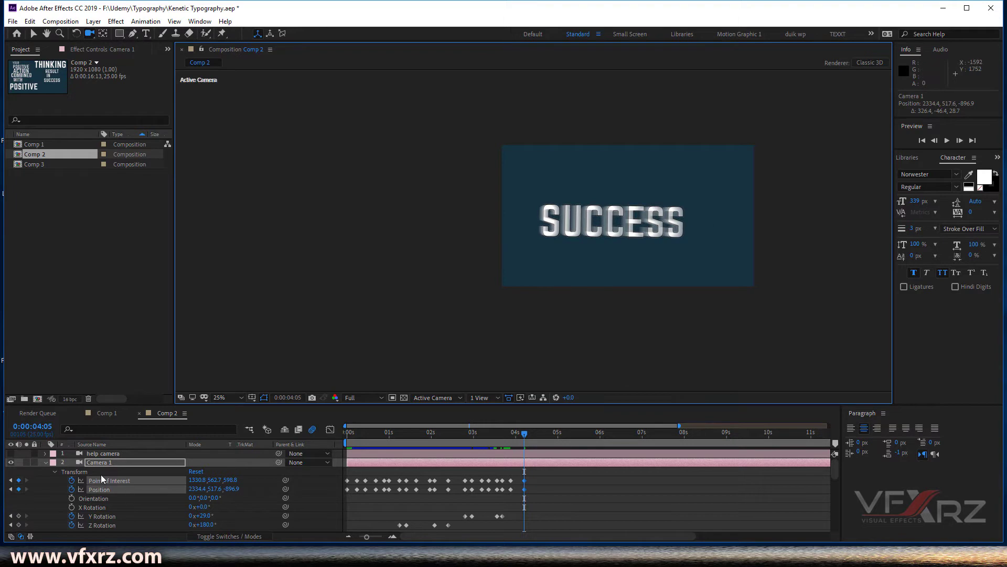
# Examine how the SUCCESS word is animated after the nine-second mark in Comp 1 and return to Comp 2
pyautogui.click(109, 414)
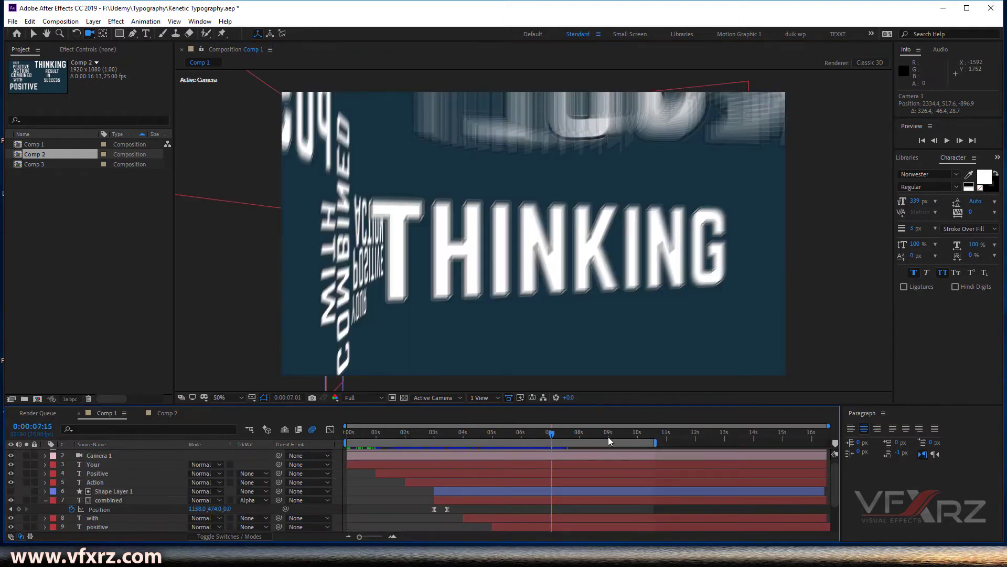
pyautogui.click(618, 436)
pyautogui.moveTo(621, 436)
pyautogui.mouseDown()
pyautogui.moveTo(649, 438)
pyautogui.moveTo(621, 447)
pyautogui.mouseUp()
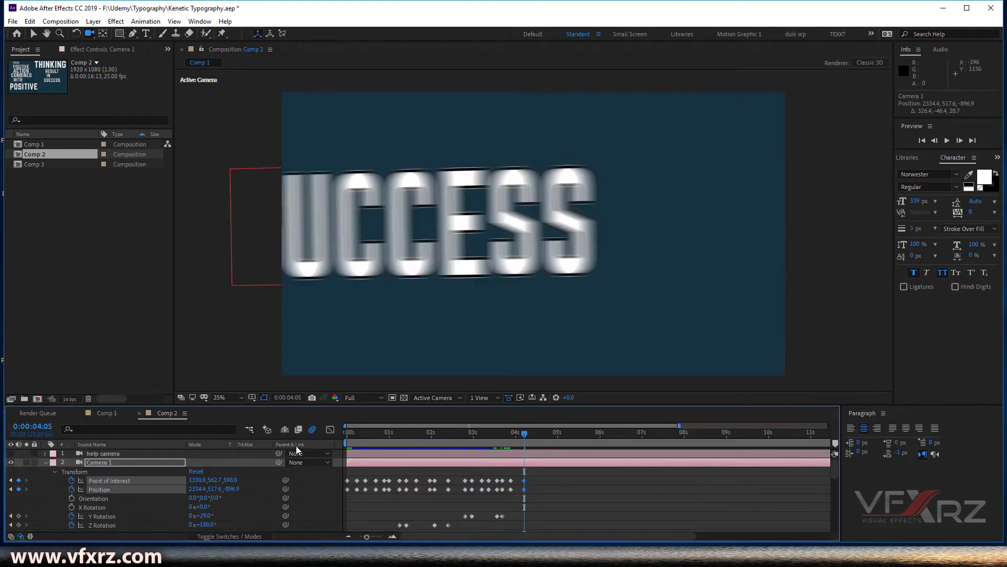
# Enable Position keyframing on the "success" layer and place its first keyframe at 0:00:04:01
pyautogui.scroll(-8, 522, 487)
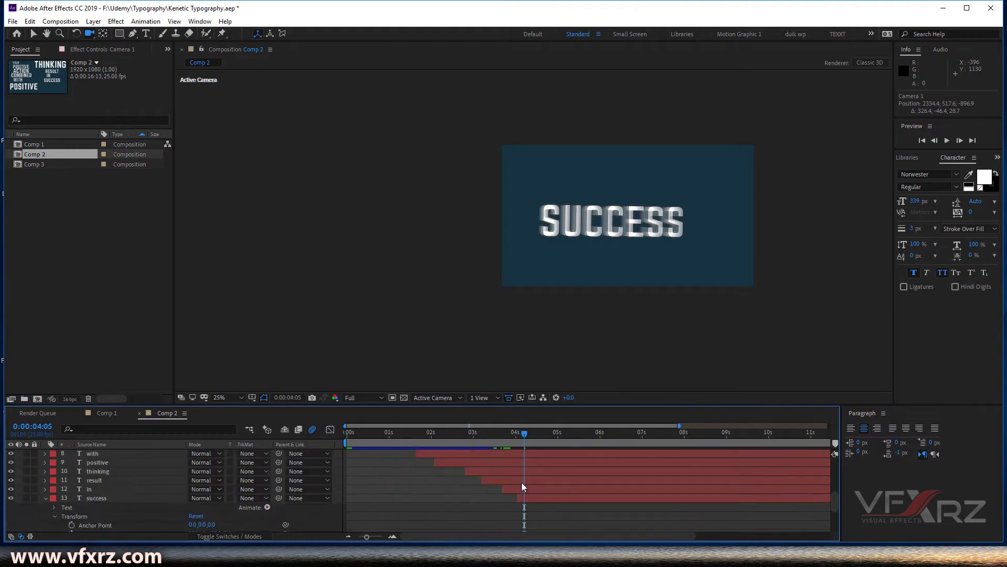
pyautogui.scroll(2, 522, 461)
pyautogui.click(522, 474)
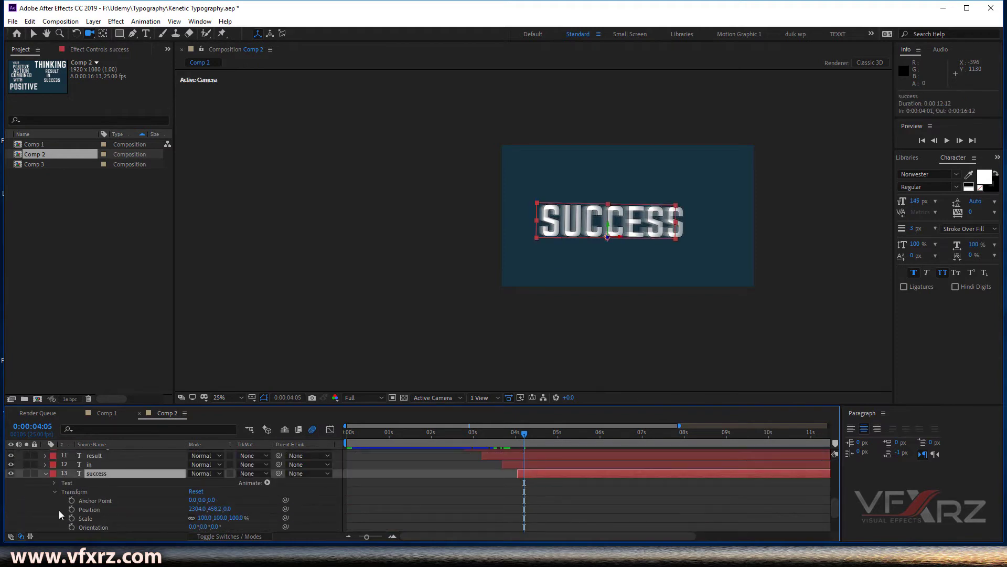
pyautogui.click(94, 509)
pyautogui.click(71, 508)
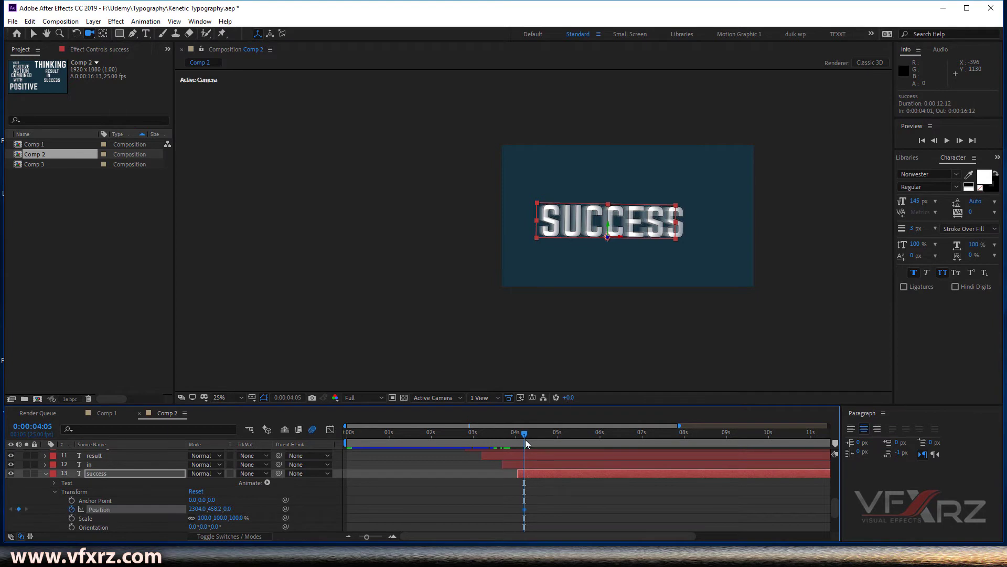
pyautogui.moveTo(522, 441); pyautogui.dragTo(517, 441)
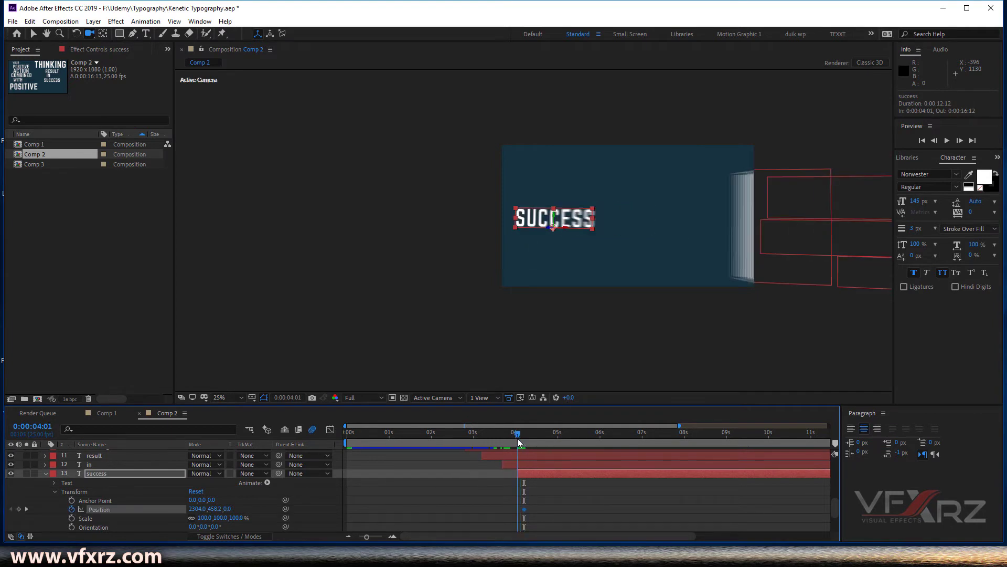
pyautogui.moveTo(522, 512); pyautogui.dragTo(516, 511)
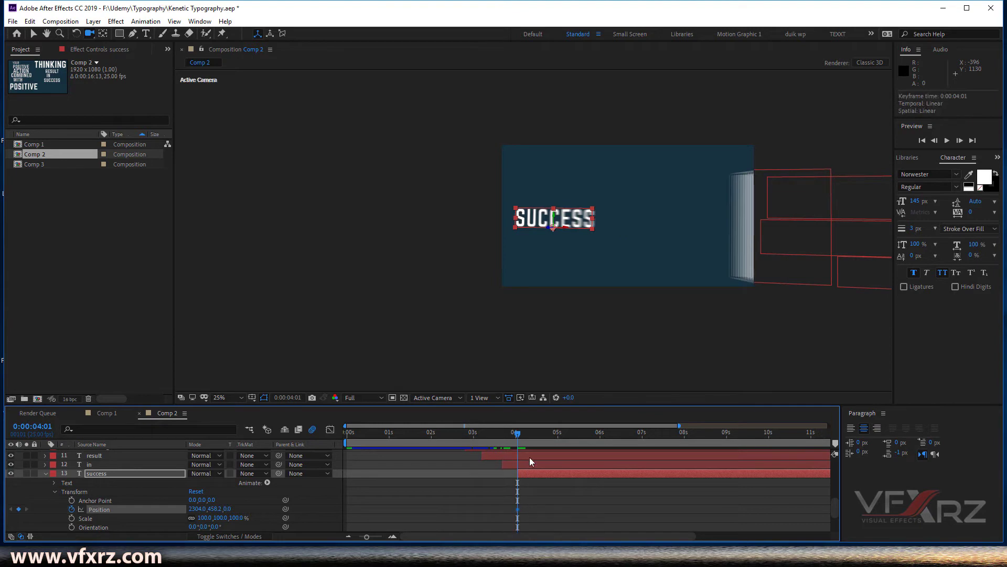
# Shift SUCCESS sideways to an X position of about 1976 at 0:00:04:05 and about 2448 at 0:00:04:10
pyautogui.click(392, 536)
pyautogui.moveTo(506, 441); pyautogui.dragTo(544, 433)
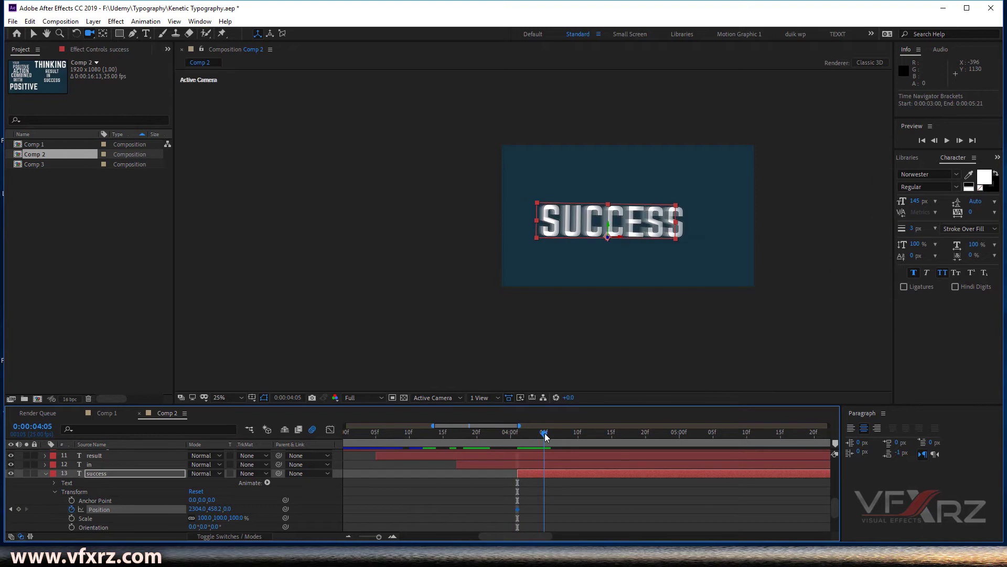
pyautogui.click(32, 34)
pyautogui.moveTo(633, 238); pyautogui.dragTo(714, 235)
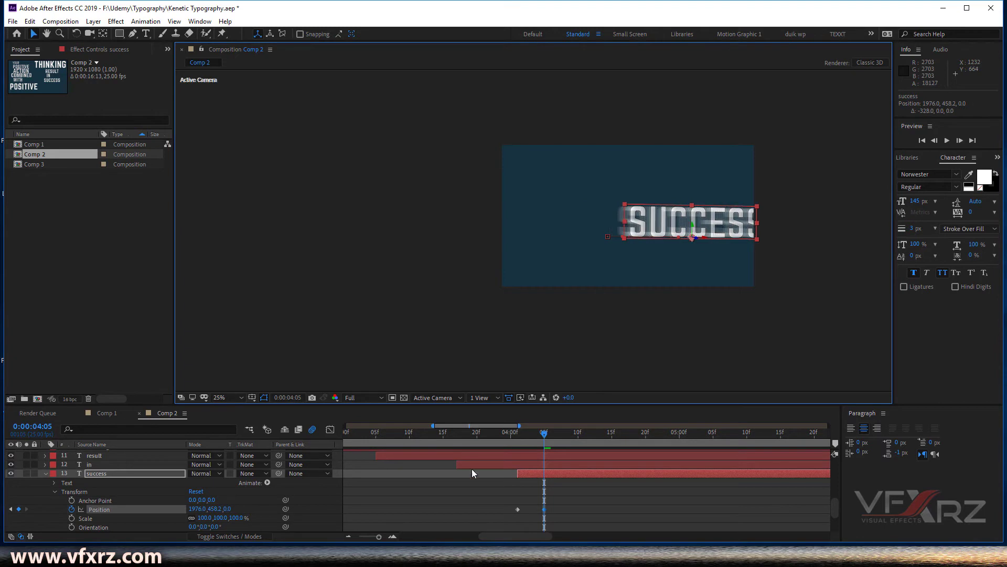
pyautogui.click(577, 433)
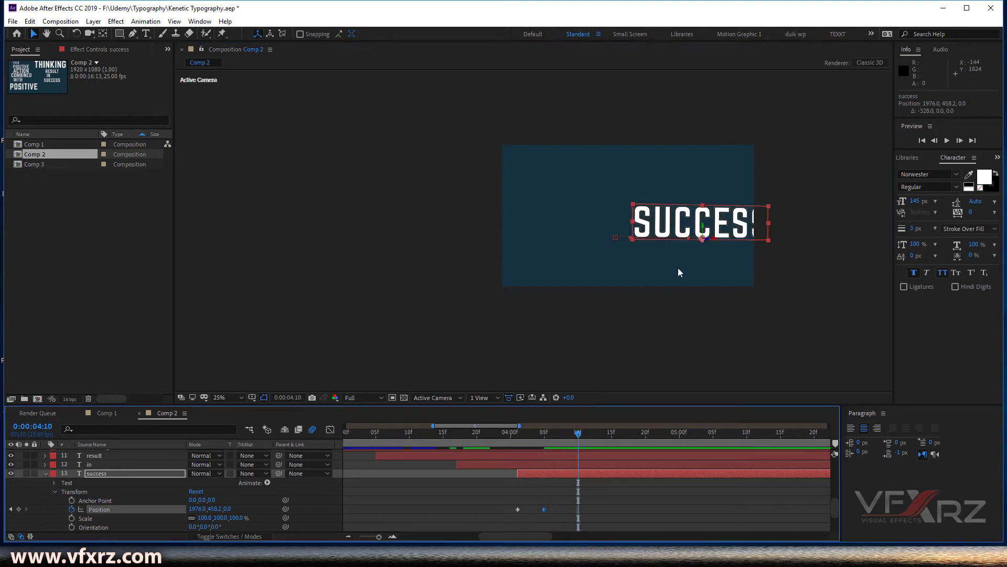
pyautogui.moveTo(708, 240); pyautogui.dragTo(665, 232)
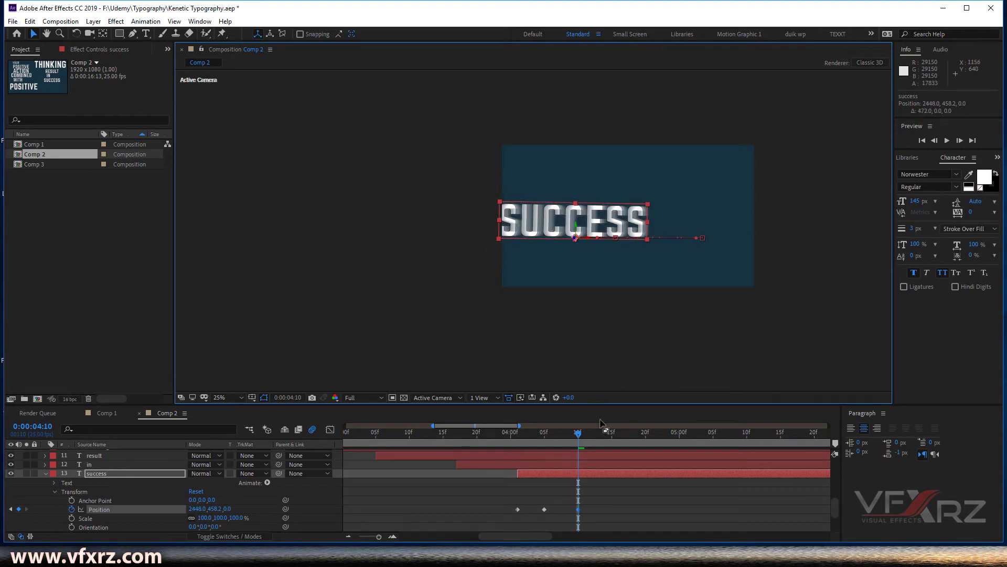
# Continue the sideways shake of SUCCESS every five frames from 0:00:04:15 (X about 2084.2) to 0:00:05:05 (X about 2271.9), reducing the swing
pyautogui.moveTo(602, 430)
pyautogui.mouseDown()
pyautogui.moveTo(620, 431)
pyautogui.moveTo(612, 431)
pyautogui.mouseUp()
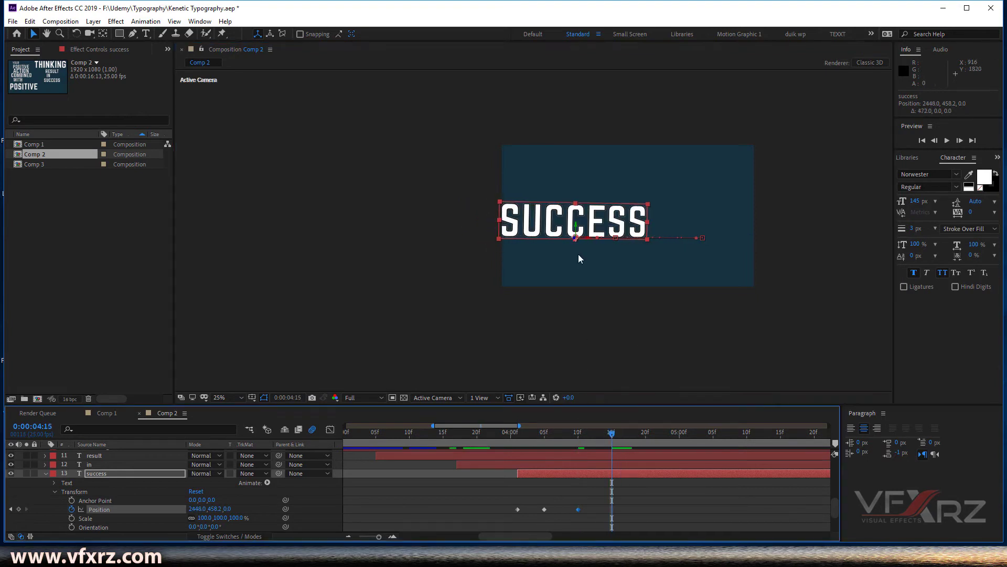
pyautogui.moveTo(588, 239); pyautogui.dragTo(635, 240)
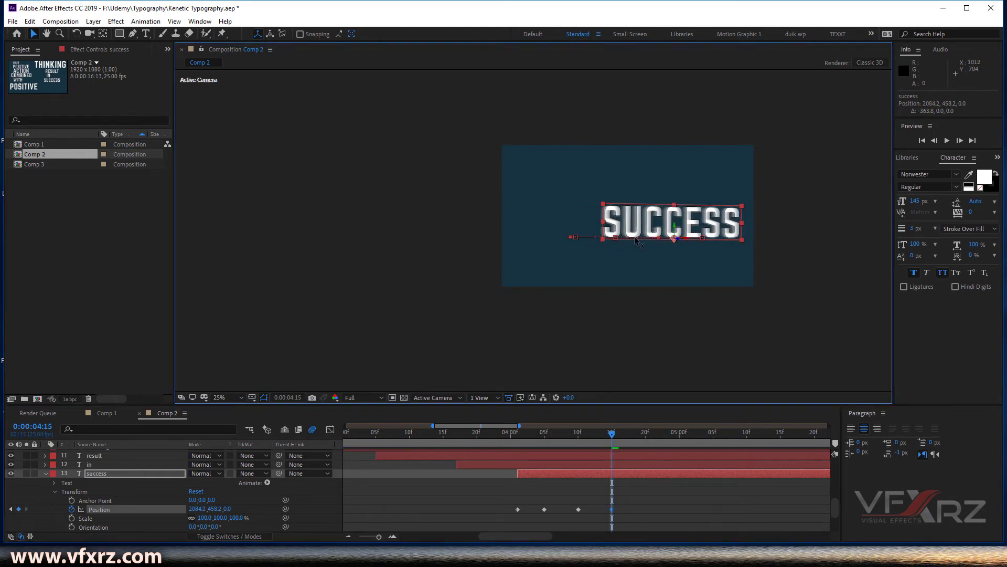
pyautogui.click(644, 437)
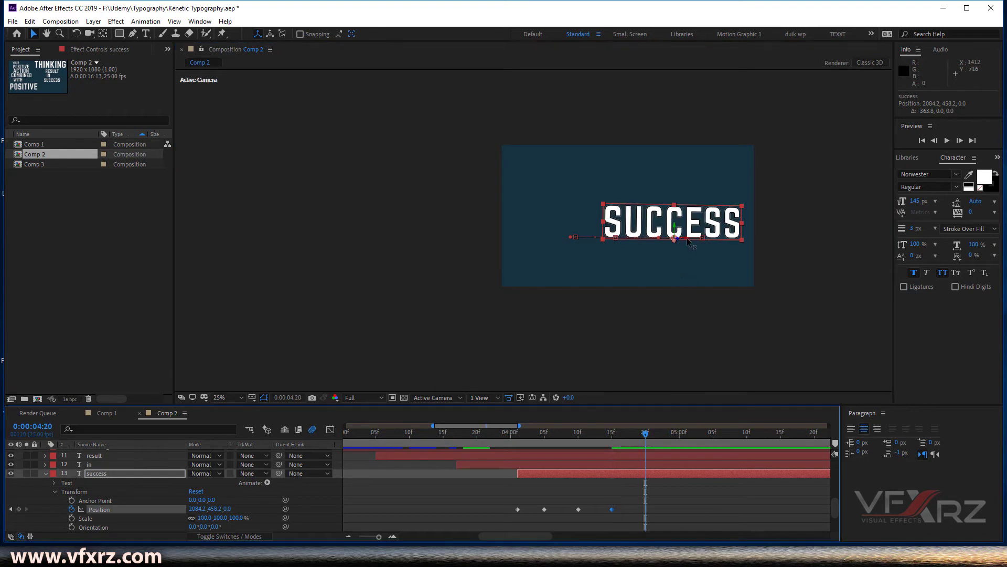
pyautogui.moveTo(685, 238); pyautogui.dragTo(649, 242)
pyautogui.click(680, 433)
pyautogui.moveTo(635, 240); pyautogui.dragTo(640, 237)
pyautogui.click(713, 436)
pyautogui.moveTo(676, 240); pyautogui.dragTo(654, 241)
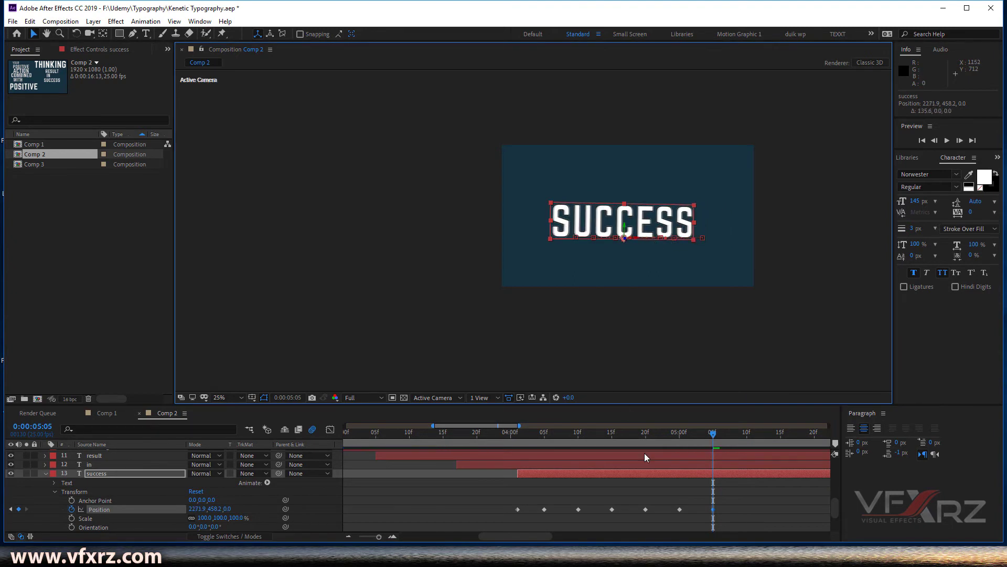
# Preview the SUCCESS shake from 0:00:04:00 to 0:00:05:10
pyautogui.click(511, 439)
pyautogui.press('space')
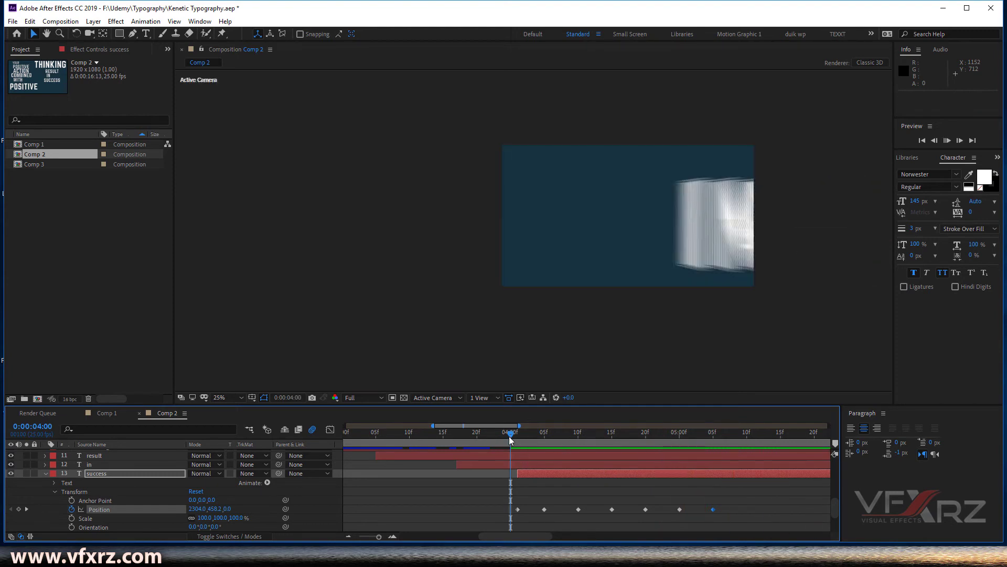
pyautogui.moveTo(531, 434); pyautogui.dragTo(746, 443)
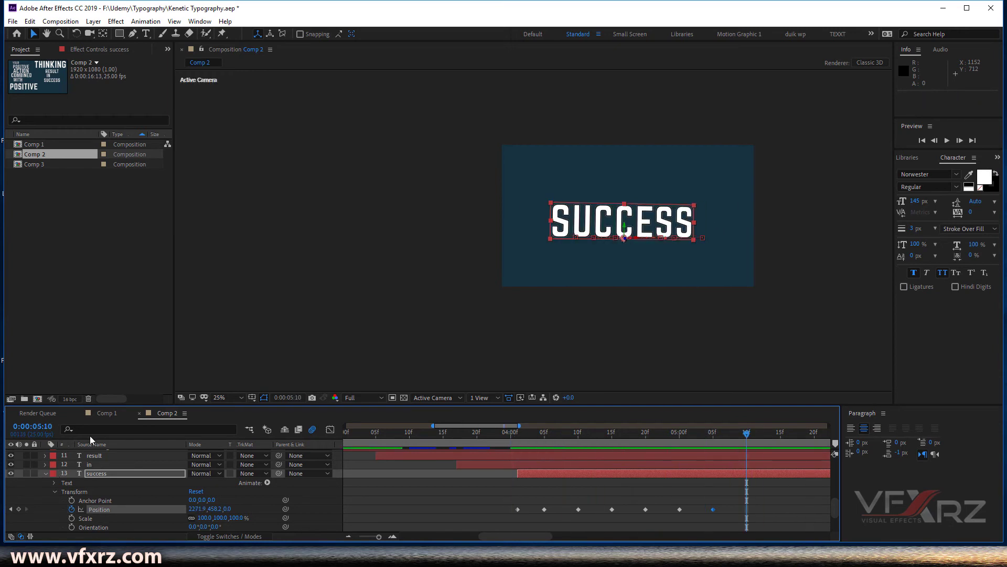
# Collapse the "success" layer, clear the selection and show only the keyframed properties of all layers in Comp 2
pyautogui.click(46, 474)
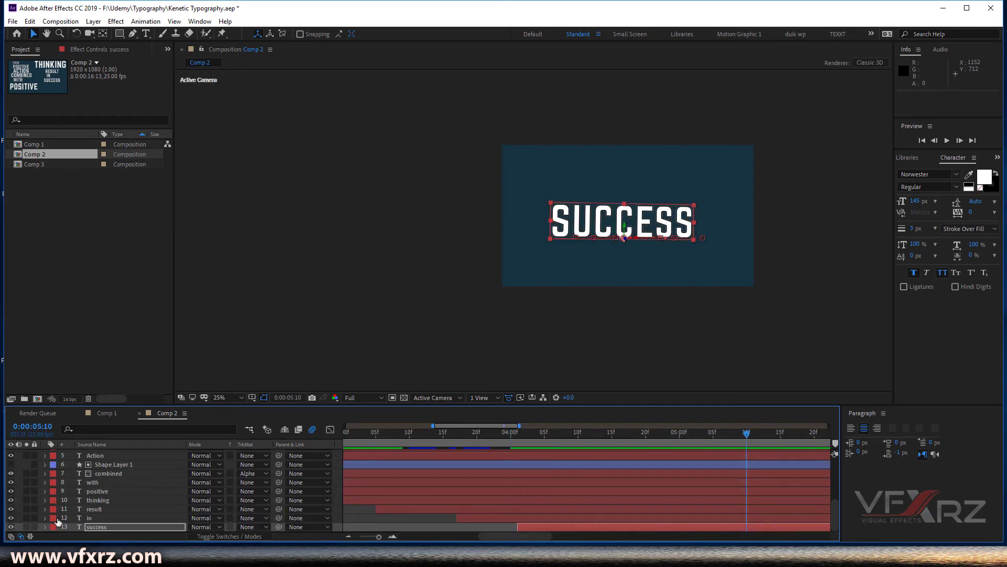
pyautogui.scroll(5, 59, 520)
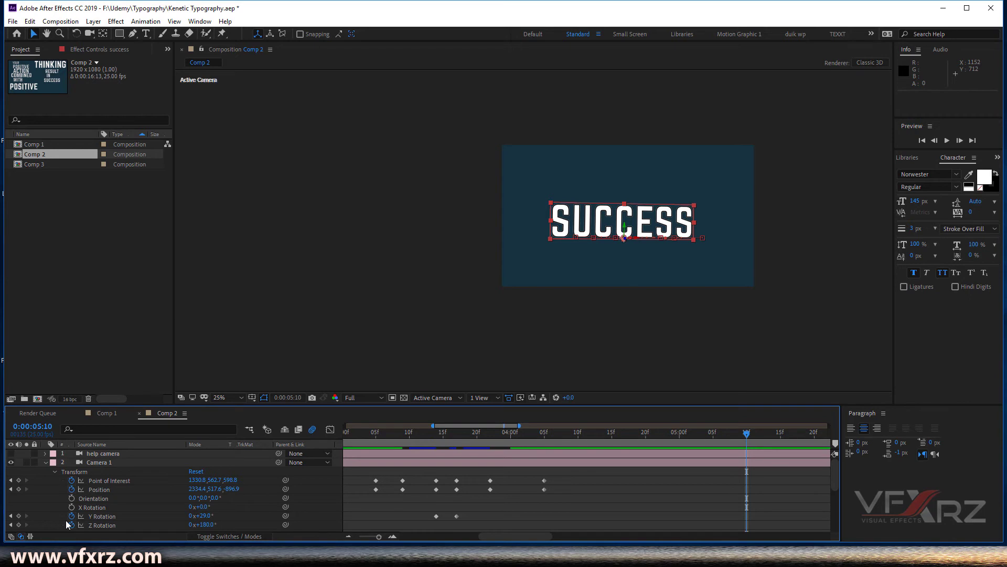
pyautogui.click(570, 490)
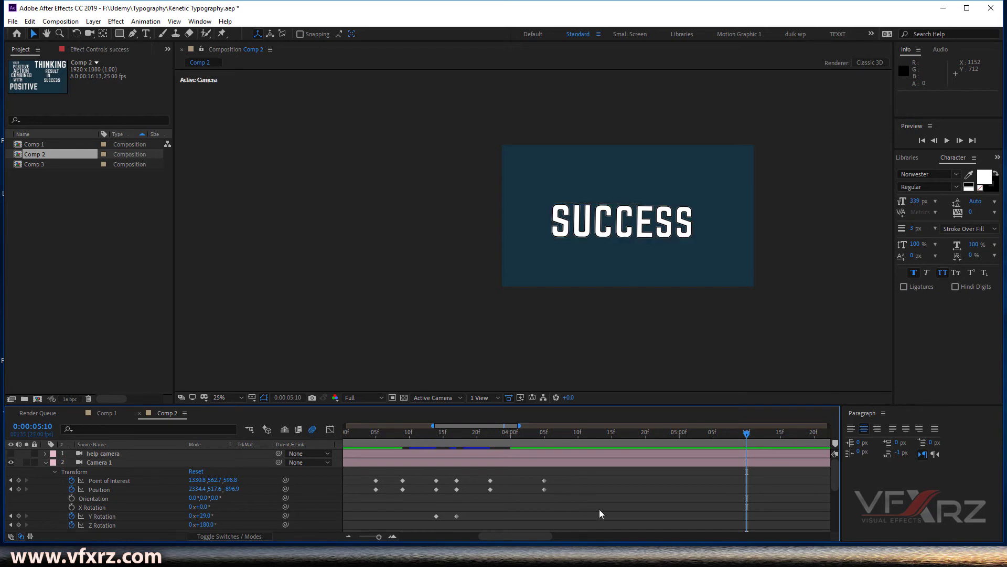
pyautogui.press('u')
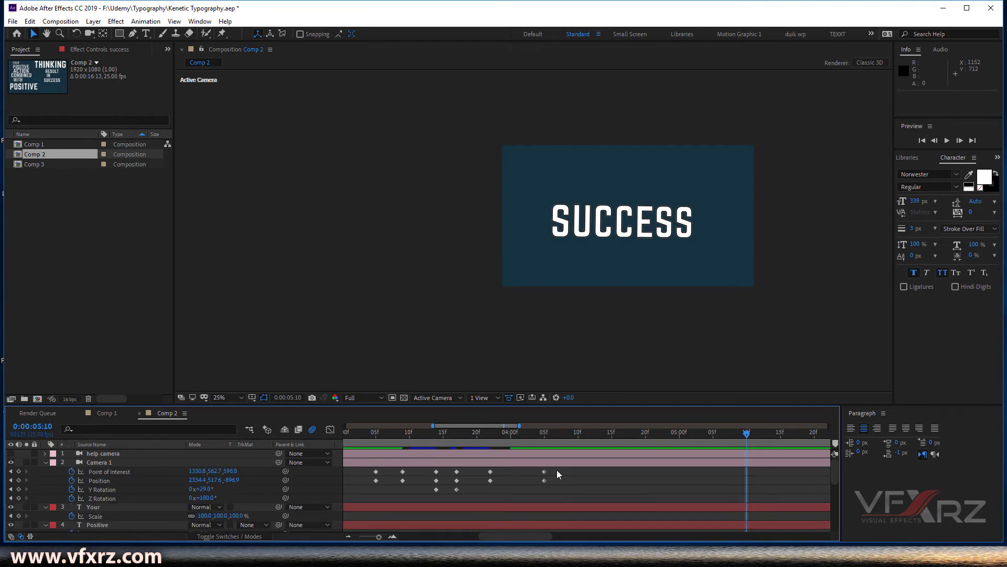
# Select all Point of Interest, Position, Y Rotation and Z Rotation keyframes of the Camera 1 layer
pyautogui.moveTo(530, 534); pyautogui.dragTo(452, 534)
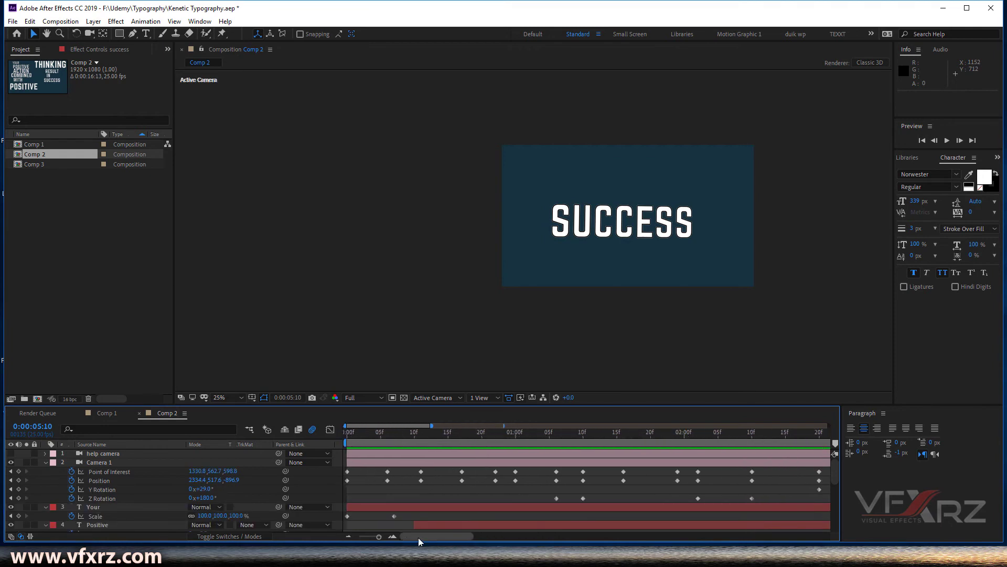
pyautogui.scroll(-3, 394, 493)
pyautogui.scroll(-3, 394, 493)
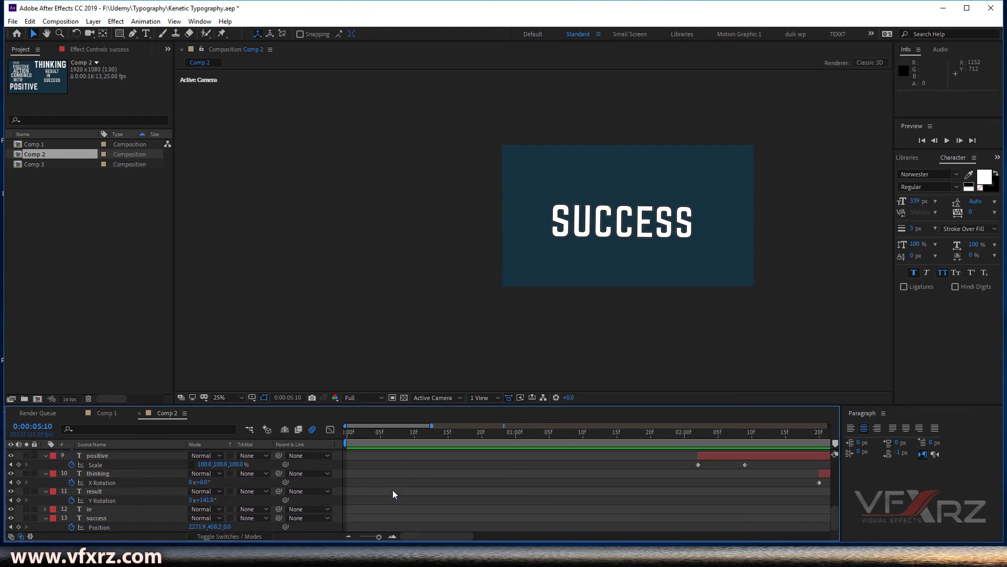
pyautogui.scroll(6, 363, 494)
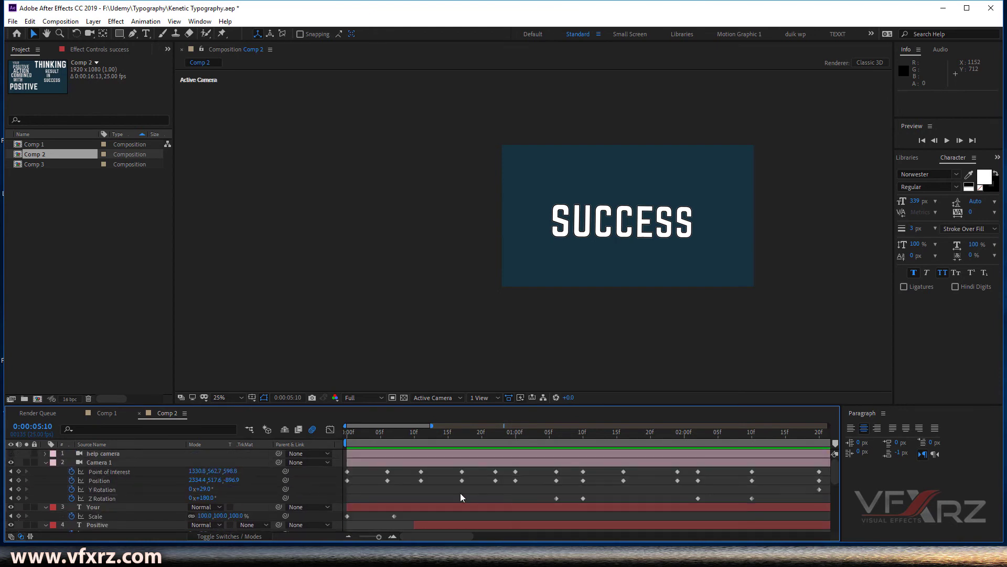
pyautogui.hotkey('ctrl', 'a')
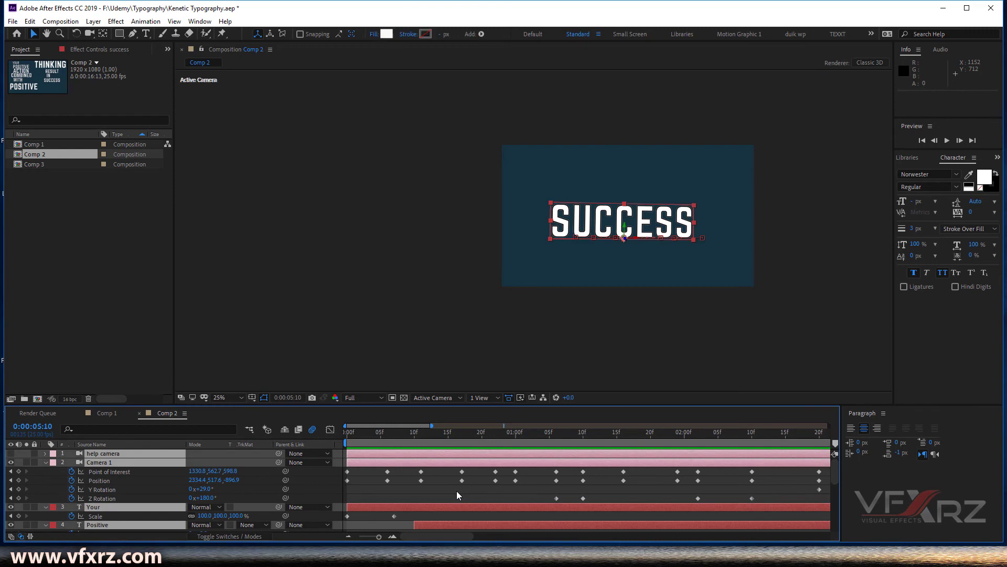
pyautogui.click(140, 480)
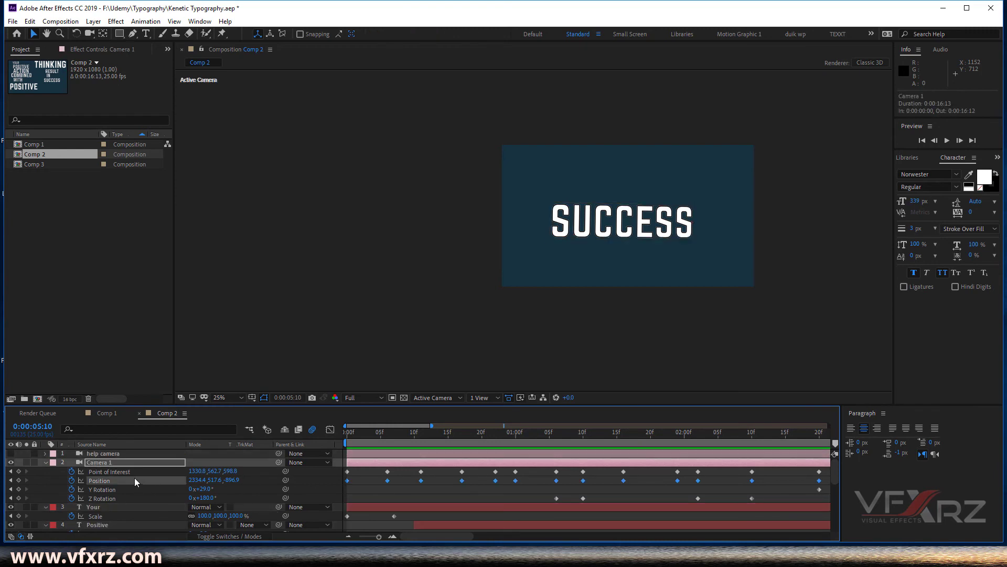
pyautogui.click(133, 473)
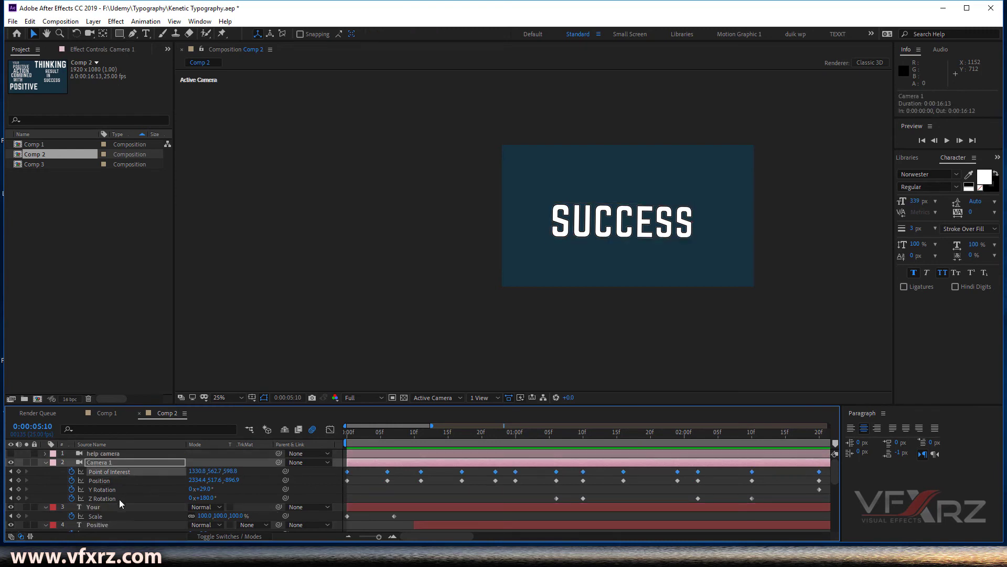
pyautogui.keyDown('shift'); pyautogui.click(121, 495); pyautogui.keyUp('shift')
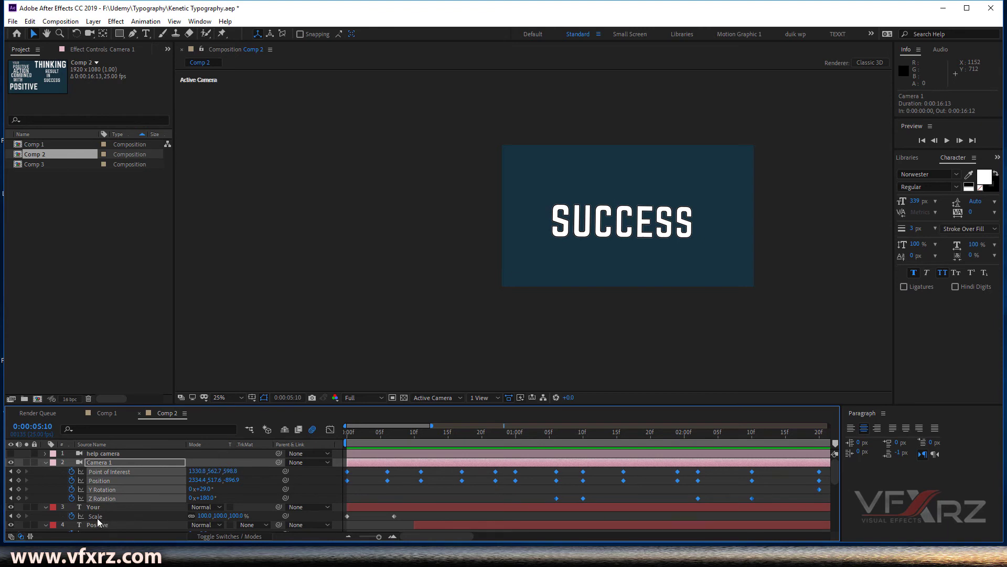
# Add the keyframes of Your's Scale, Positive's Y Rotation, Action's Scale, combined's Position and with's Y Rotation to the selection
pyautogui.keyDown('ctrl'); pyautogui.click(98, 517); pyautogui.keyUp('ctrl')
pyautogui.scroll(-2, 98, 518)
pyautogui.keyDown('ctrl'); pyautogui.click(108, 481); pyautogui.keyUp('ctrl')
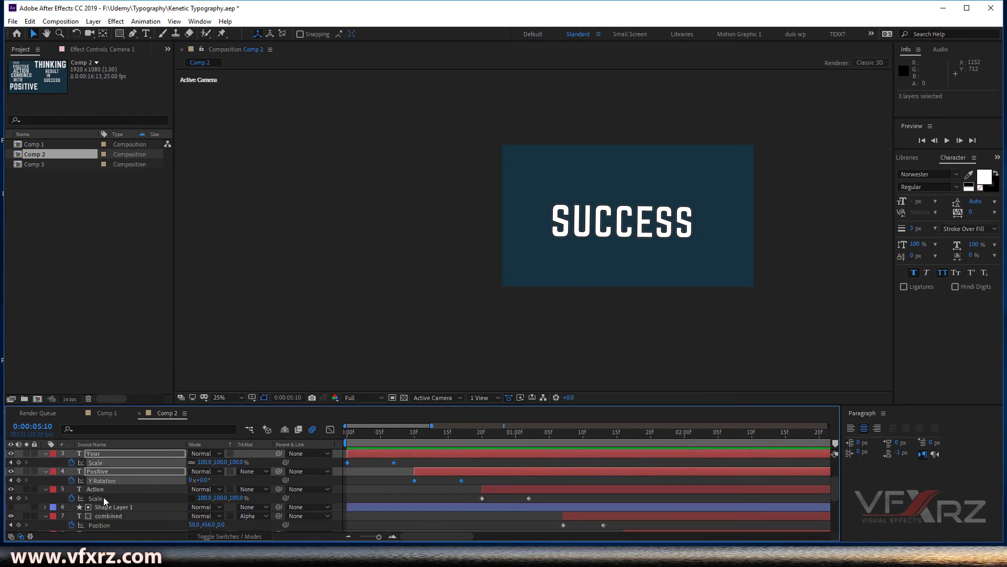
pyautogui.keyDown('ctrl'); pyautogui.click(104, 498); pyautogui.keyUp('ctrl')
pyautogui.keyDown('ctrl'); pyautogui.click(102, 525); pyautogui.keyUp('ctrl')
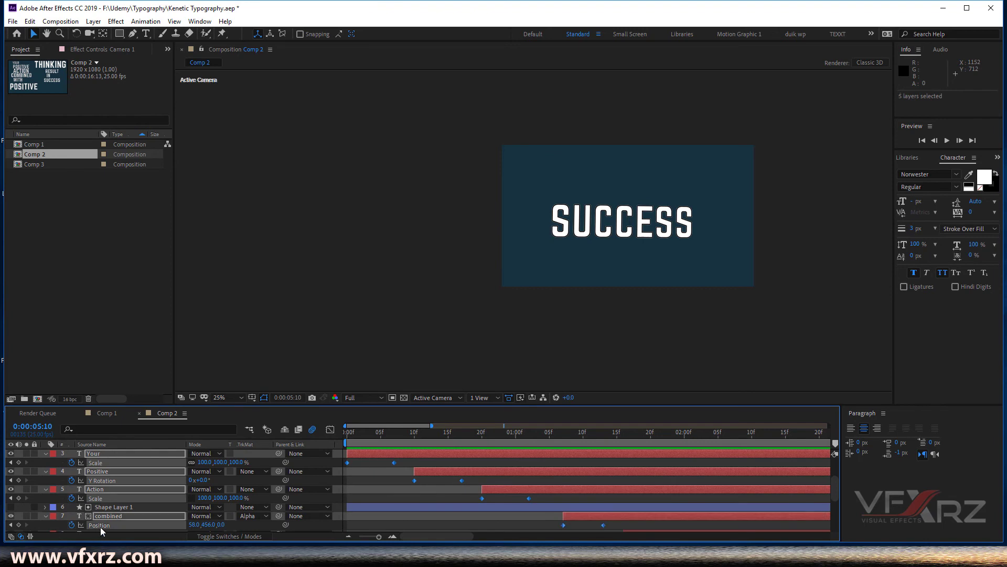
pyautogui.scroll(-1, 110, 515)
pyautogui.keyDown('ctrl'); pyautogui.click(95, 516); pyautogui.keyUp('ctrl')
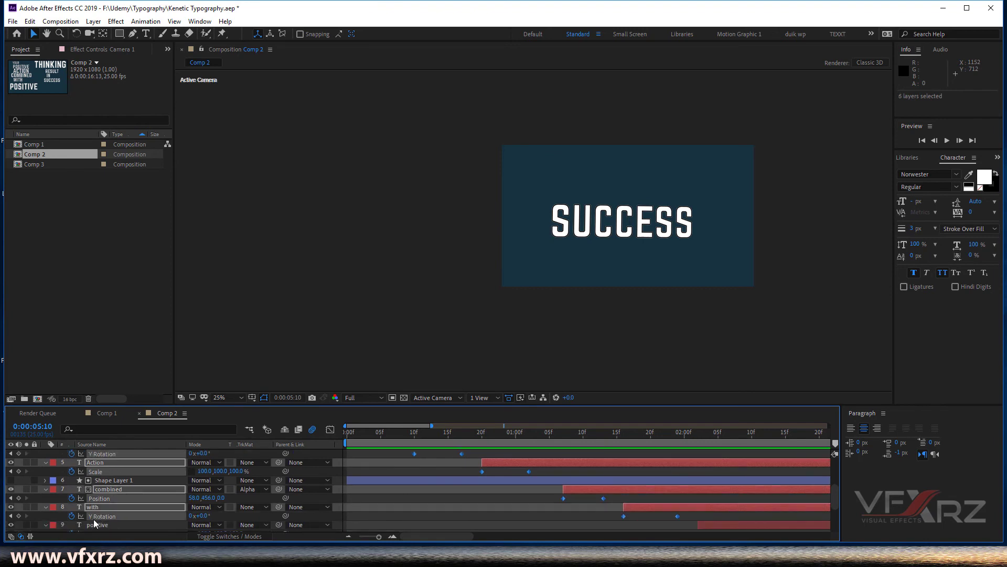
# Extend the keyframe selection with the second positive layer's Scale, thinking's X Rotation, result's Y Rotation and success's Position
pyautogui.scroll(-1, 96, 524)
pyautogui.keyDown('ctrl'); pyautogui.click(96, 507); pyautogui.keyUp('ctrl')
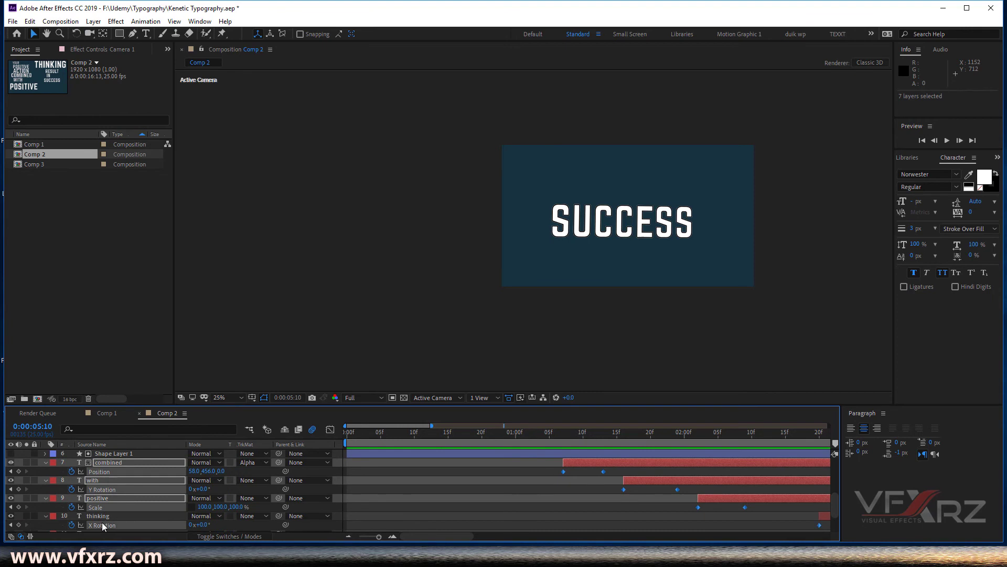
pyautogui.keyDown('ctrl'); pyautogui.click(102, 525); pyautogui.keyUp('ctrl')
pyautogui.scroll(-2, 103, 525)
pyautogui.keyDown('ctrl'); pyautogui.click(100, 501); pyautogui.keyUp('ctrl')
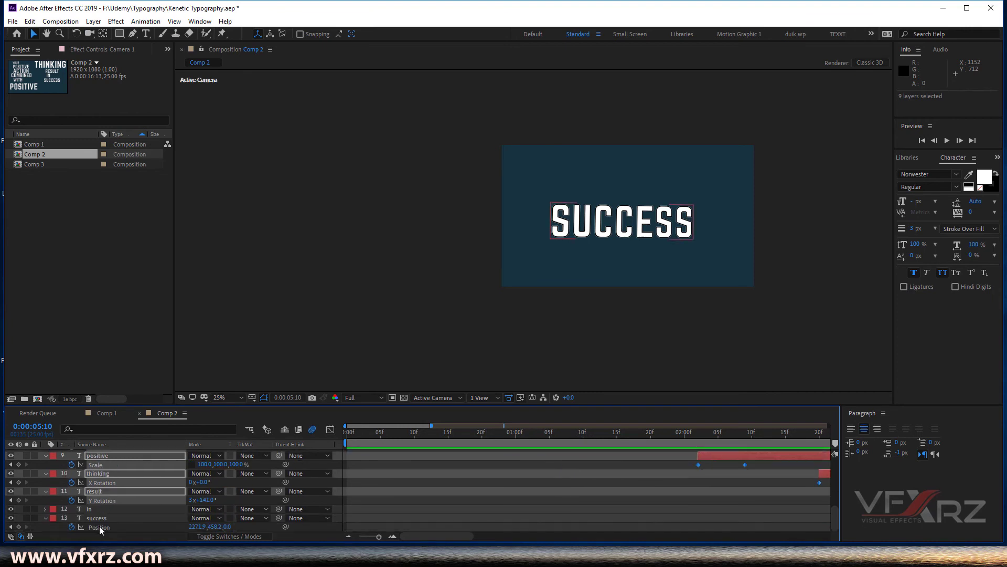
pyautogui.keyDown('ctrl'); pyautogui.click(100, 527); pyautogui.keyUp('ctrl')
# Apply Easy Ease to all selected keyframes and preview Comp 2 from 0:00:00:00
pyautogui.scroll(4, 99, 527)
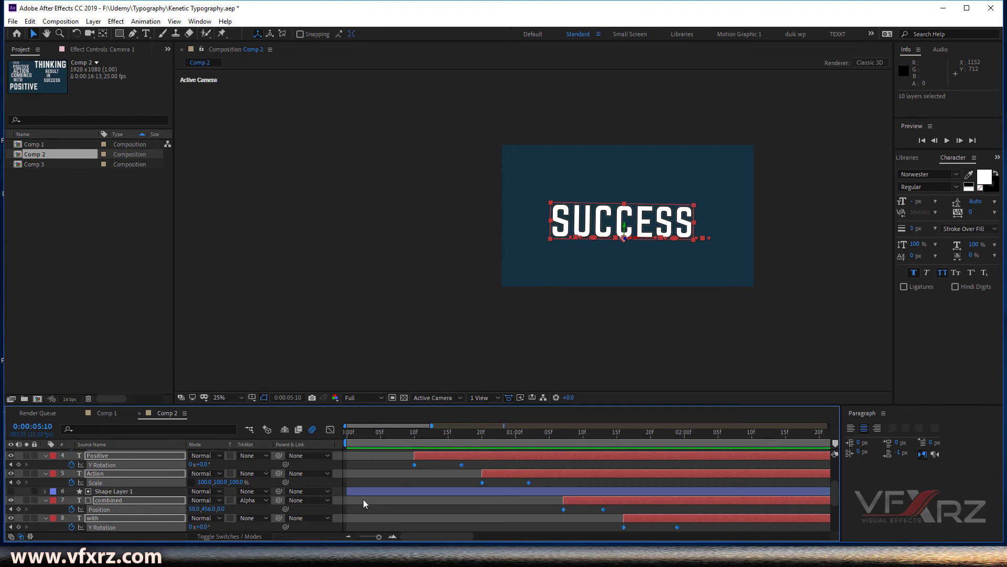
pyautogui.rightClick(413, 464)
pyautogui.moveTo(425, 458)
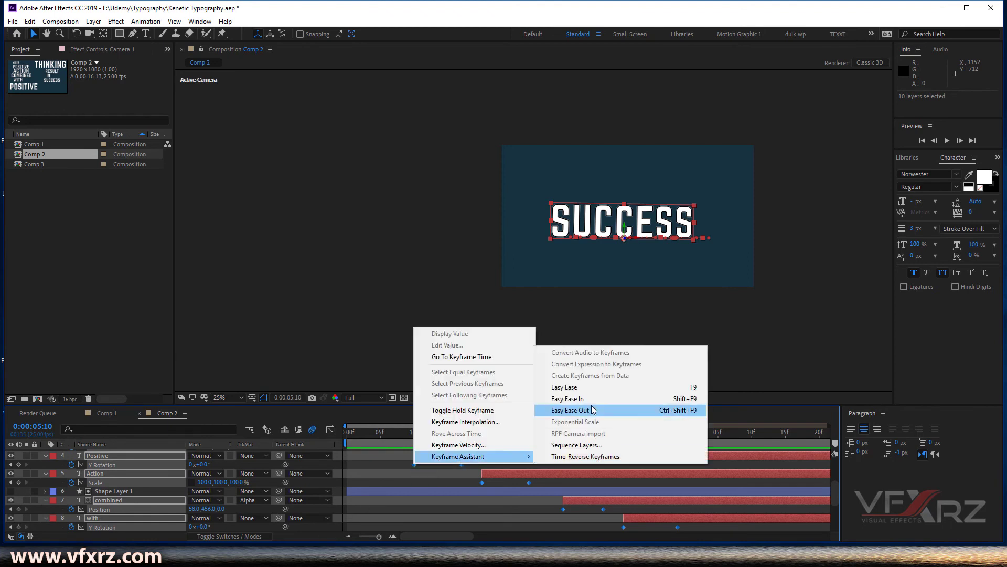
pyautogui.click(567, 388)
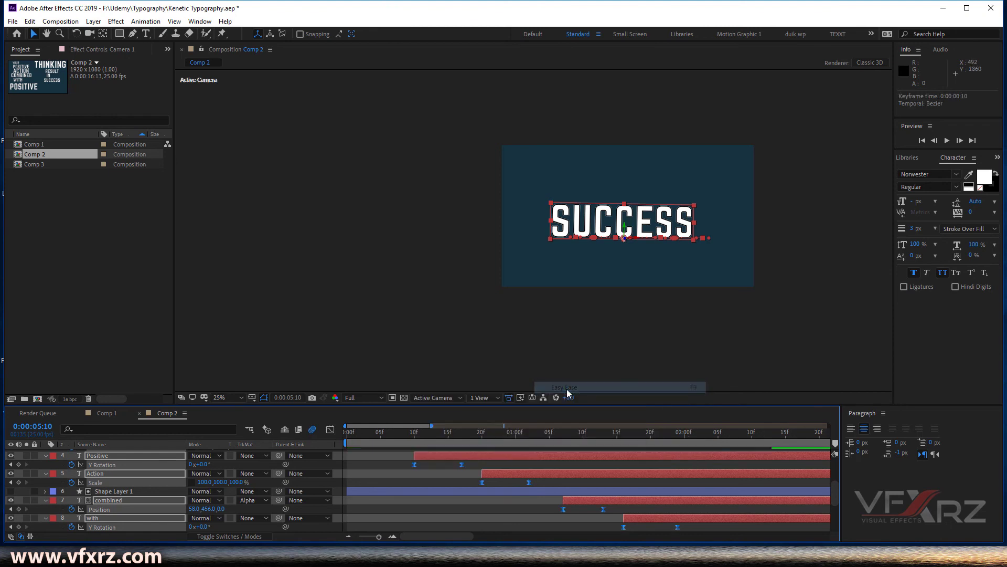
pyautogui.moveTo(358, 434); pyautogui.dragTo(336, 444)
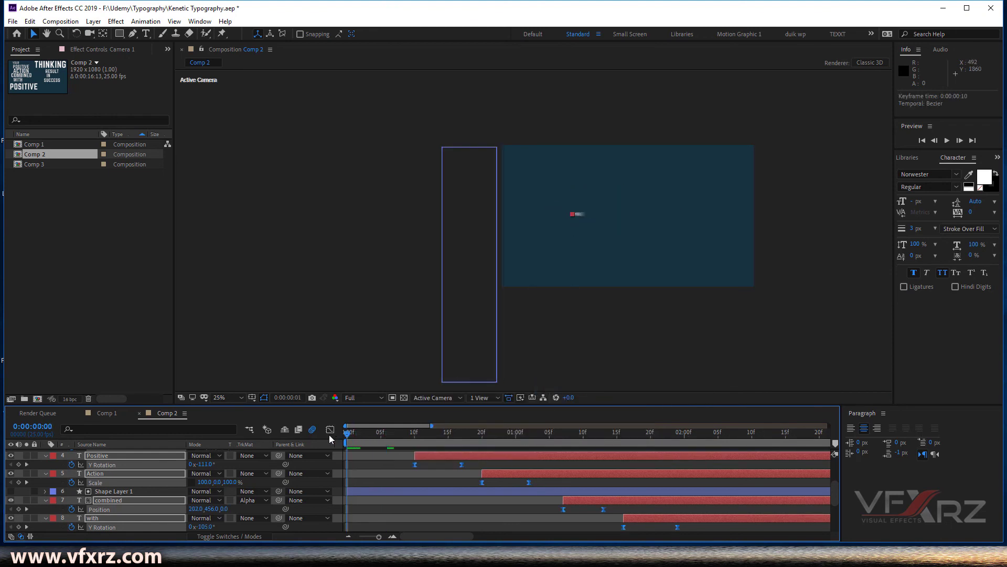
pyautogui.press('space')
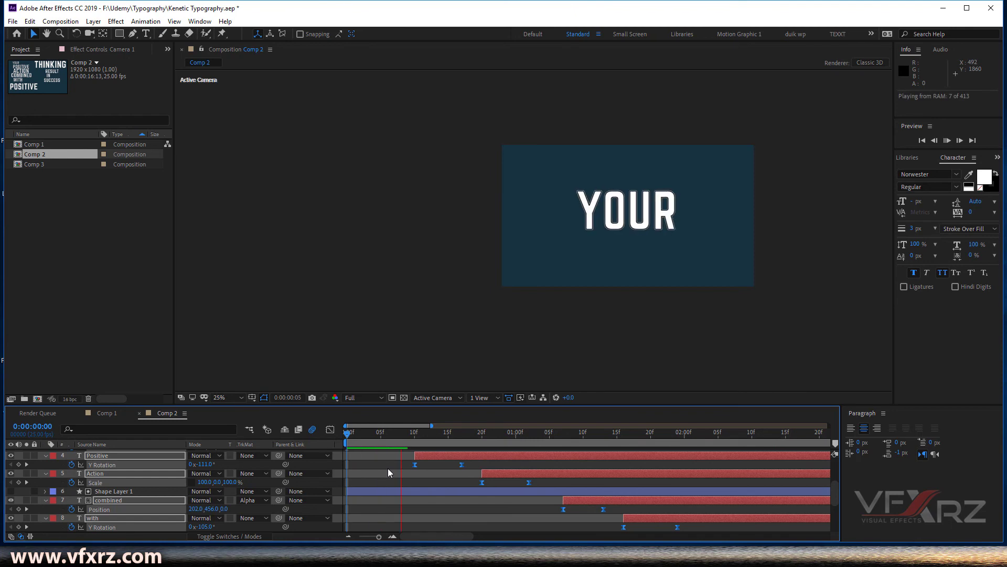